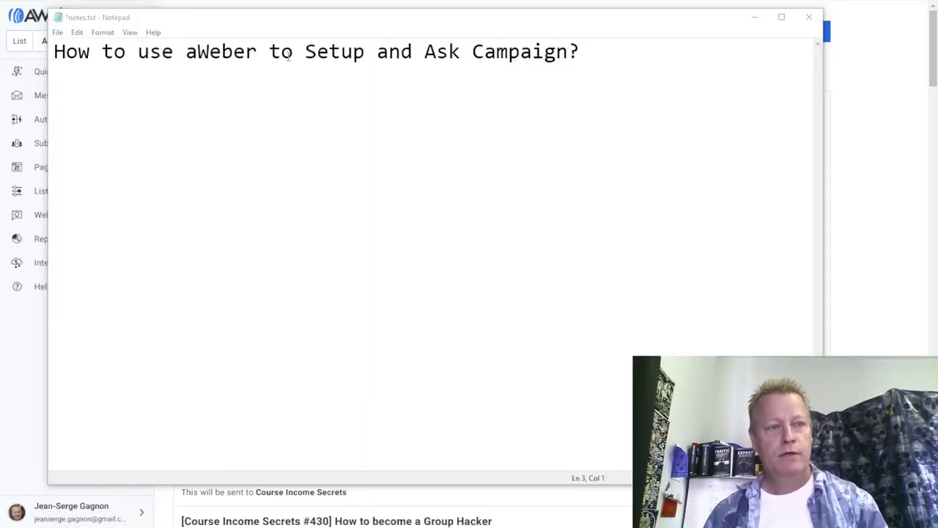
Fix the 'and' typo in the Notepad heading and hide the notes to reveal the dashboard.
{"action": "left_click_drag", "start_coordinate": [282, 25], "coordinate": [319, 25]}
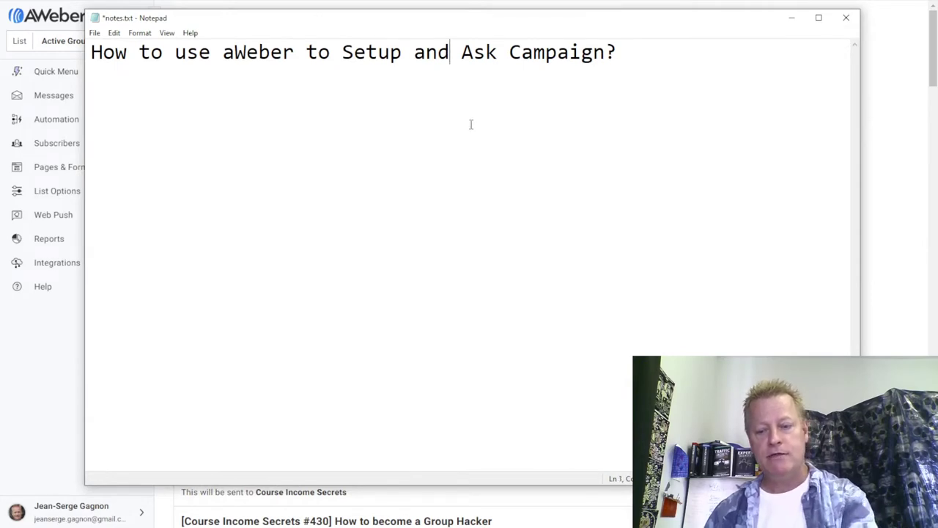
{"action": "key", "text": "BackSpace"}
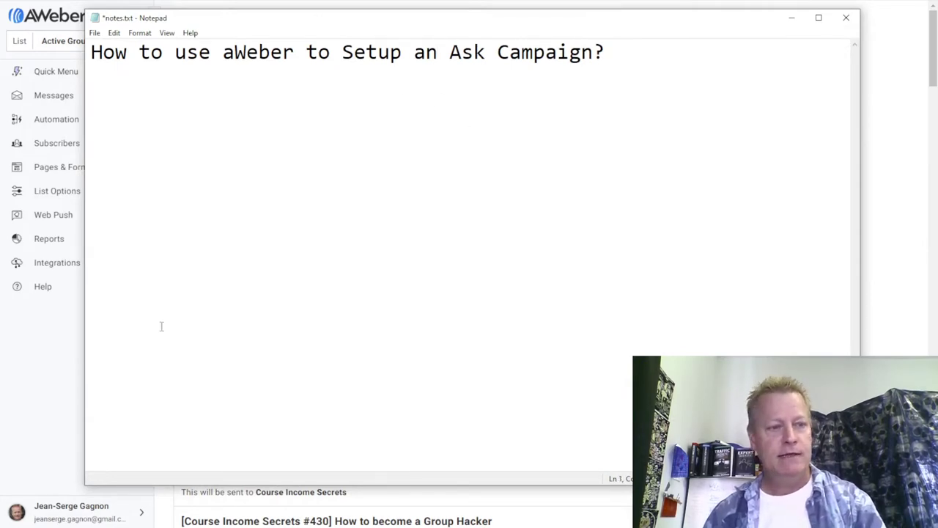
{"action": "left_click", "coordinate": [44, 362]}
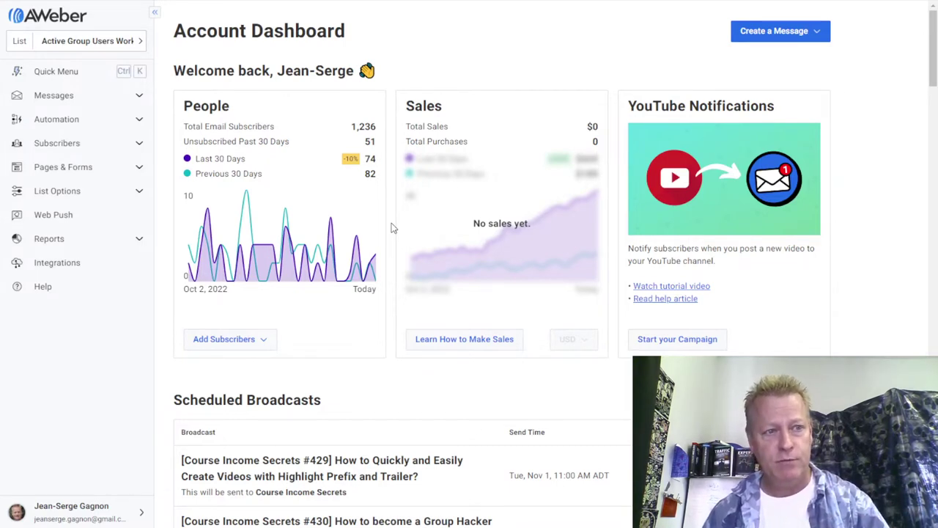
Browse the email lists, then go to Automation > Campaigns to view the Welcome campaign.
{"action": "left_click", "coordinate": [101, 41]}
{"action": "scroll", "coordinate": [234, 164], "scroll_direction": "down", "scroll_amount": 15}
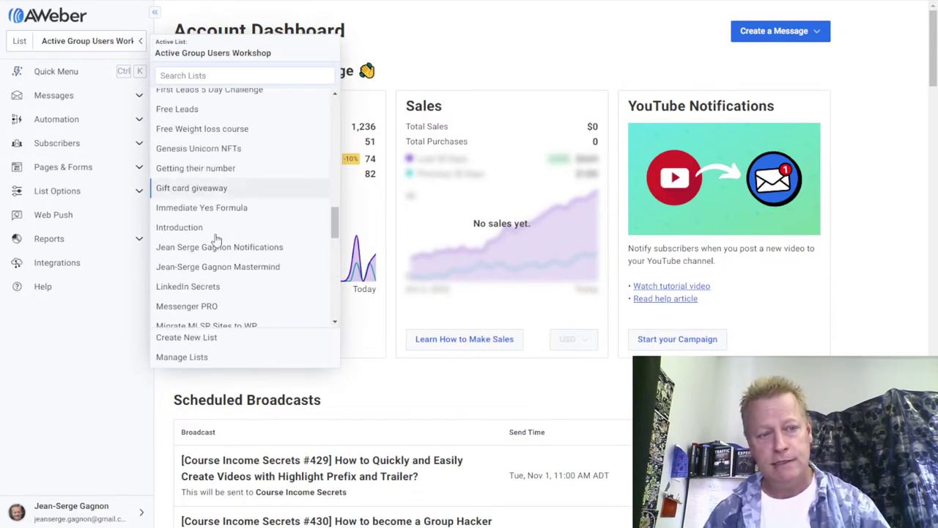
{"action": "left_click", "coordinate": [101, 391]}
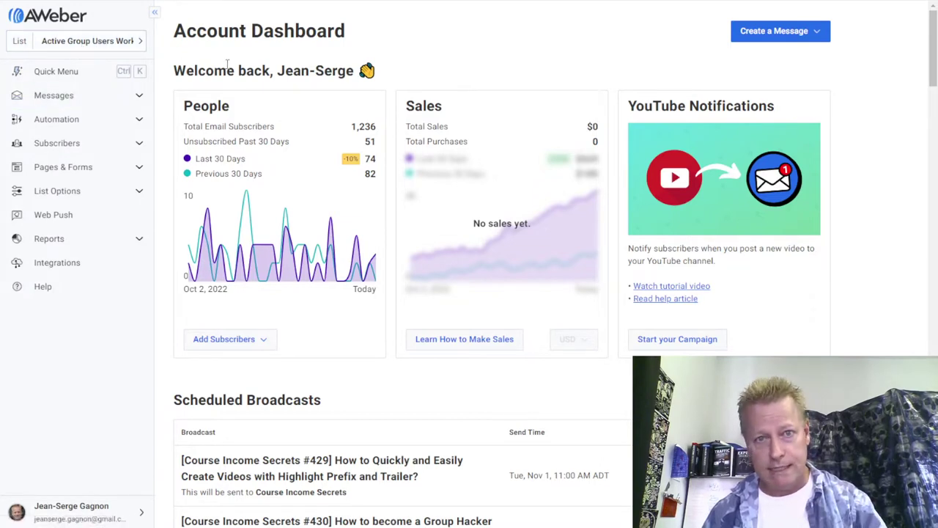
{"action": "left_click", "coordinate": [139, 120]}
{"action": "left_click", "coordinate": [66, 143]}
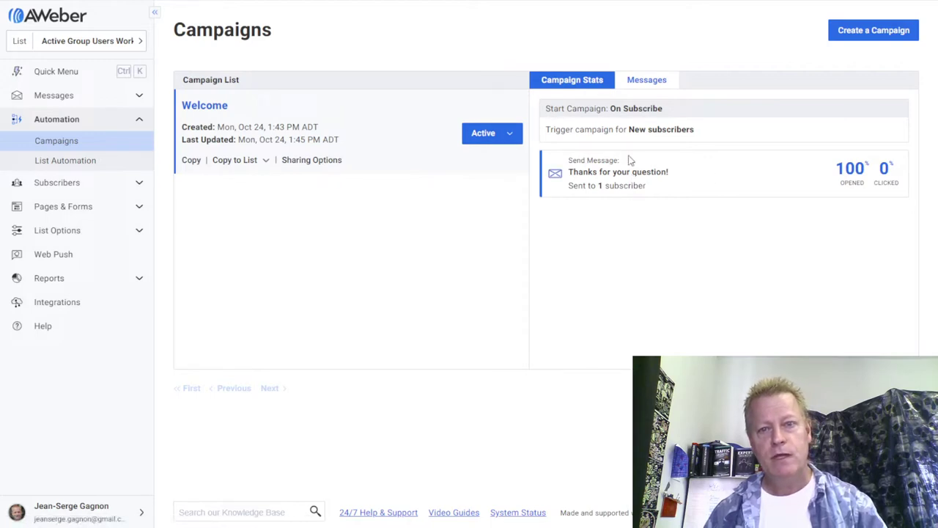
Open the Welcome campaign and its 'Thanks for your question!' message step.
{"action": "left_click", "coordinate": [647, 82]}
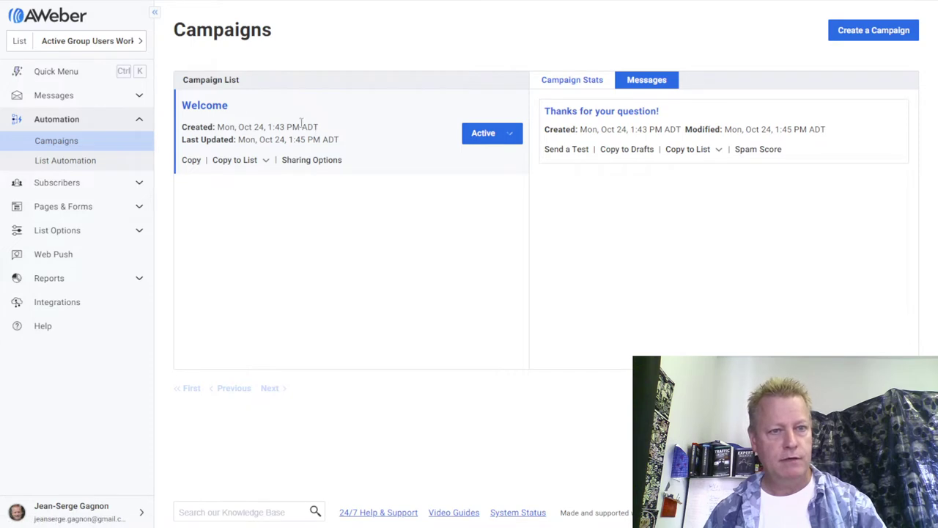
{"action": "left_click", "coordinate": [223, 110]}
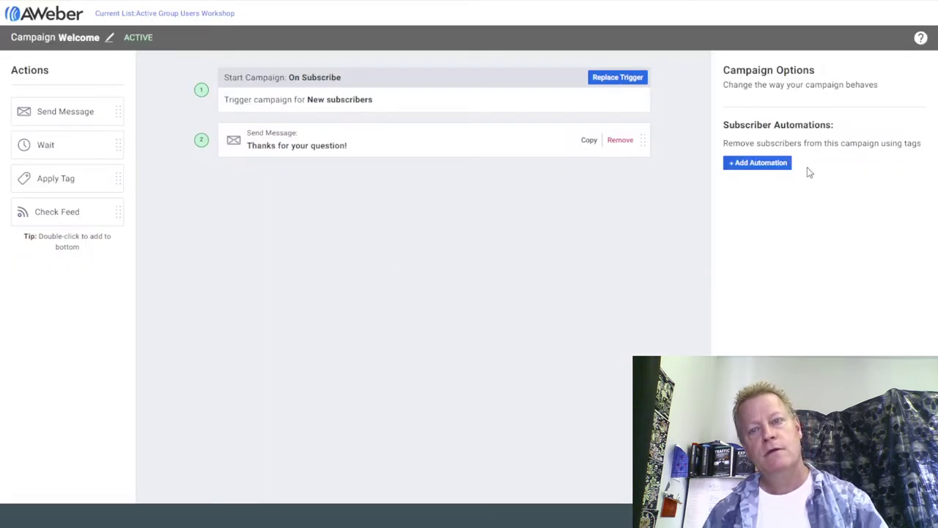
{"action": "left_click", "coordinate": [432, 151]}
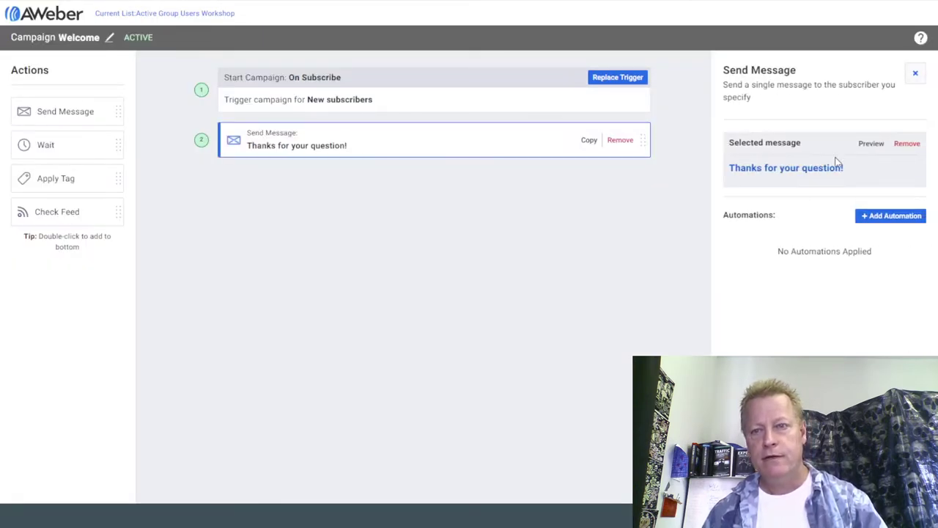
Preview the thank-you message content, then close the preview.
{"action": "left_click", "coordinate": [869, 145]}
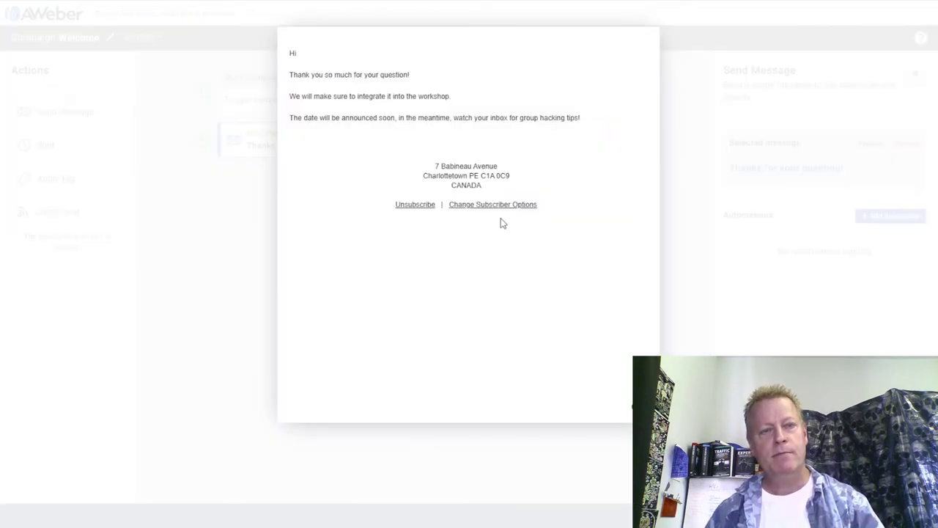
{"action": "triple_click", "coordinate": [292, 77]}
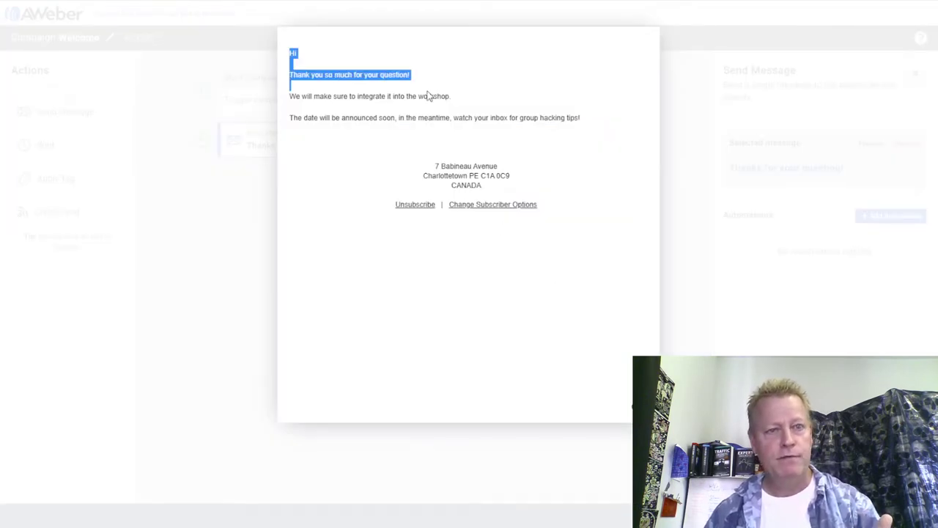
{"action": "left_click", "coordinate": [384, 94]}
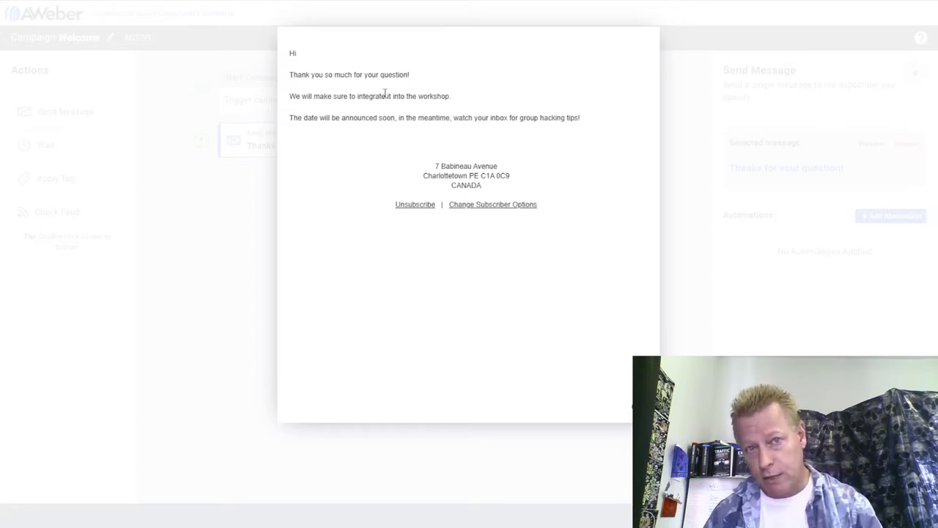
{"action": "left_click", "coordinate": [779, 249]}
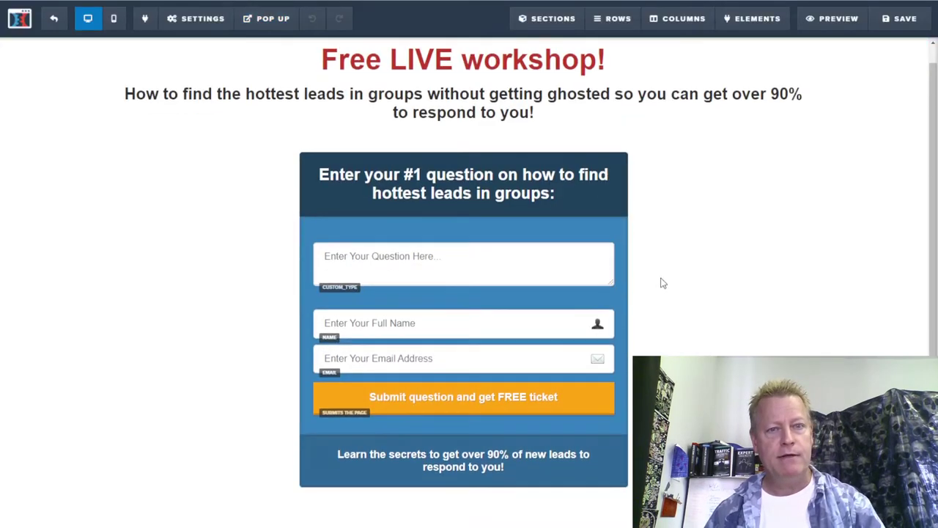
{"action": "scroll", "coordinate": [667, 277], "scroll_direction": "down", "scroll_amount": 2}
Scroll through the Free LIVE workshop question landing page in the page builder.
{"action": "scroll", "coordinate": [682, 264], "scroll_direction": "down", "scroll_amount": 1}
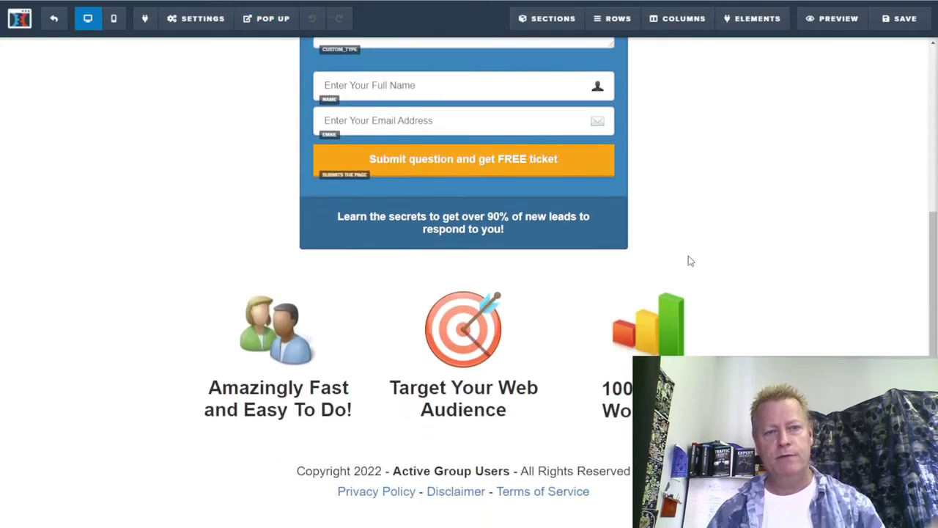
{"action": "scroll", "coordinate": [686, 259], "scroll_direction": "up", "scroll_amount": 3}
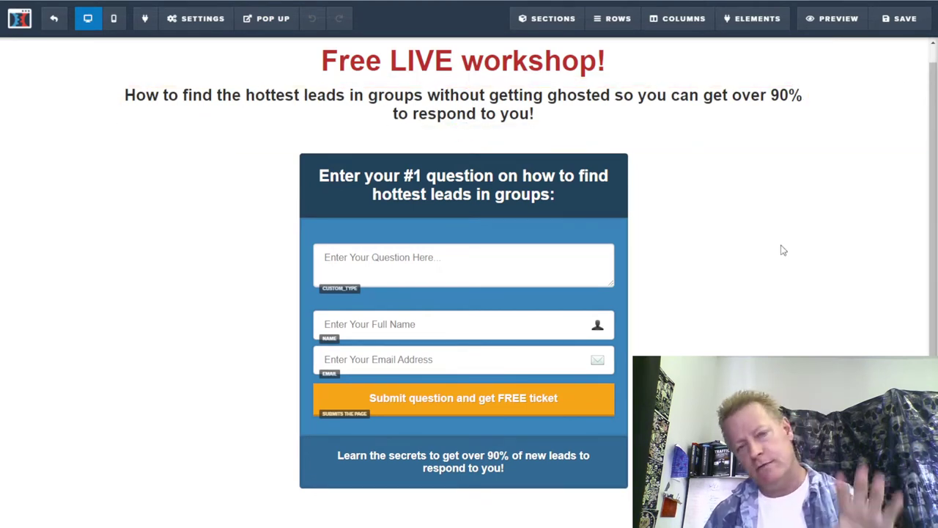
{"action": "scroll", "coordinate": [783, 250], "scroll_direction": "down", "scroll_amount": 3}
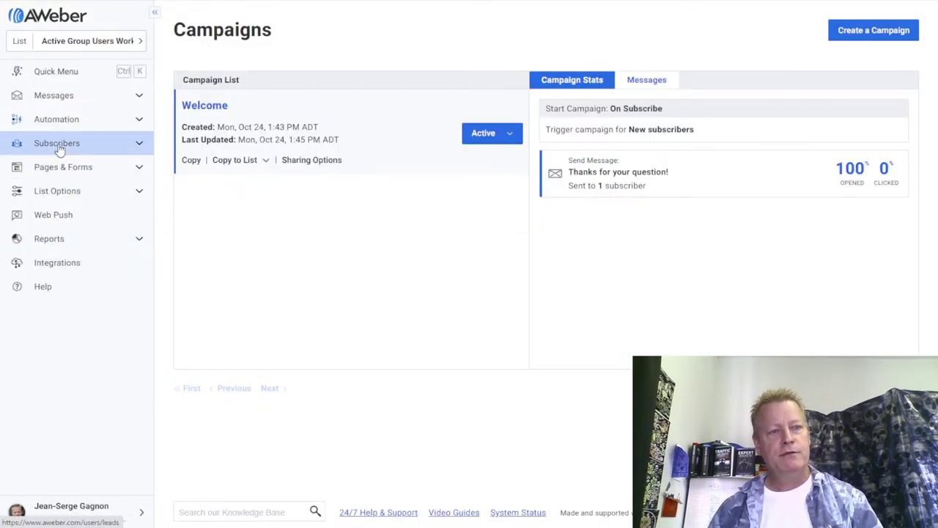
Go to Pages & Forms > Landing Pages, listing the published Untitled Landing Page.
{"action": "left_click", "coordinate": [137, 172]}
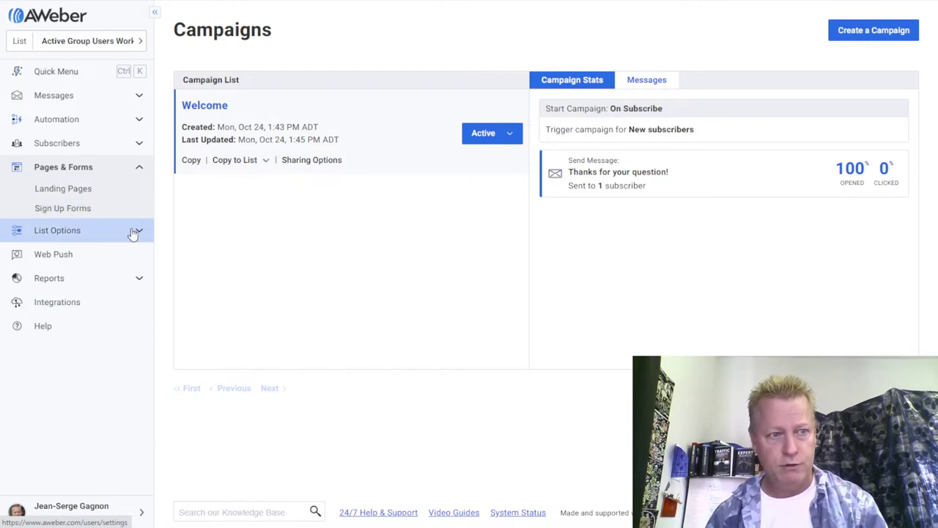
{"action": "left_click", "coordinate": [89, 189]}
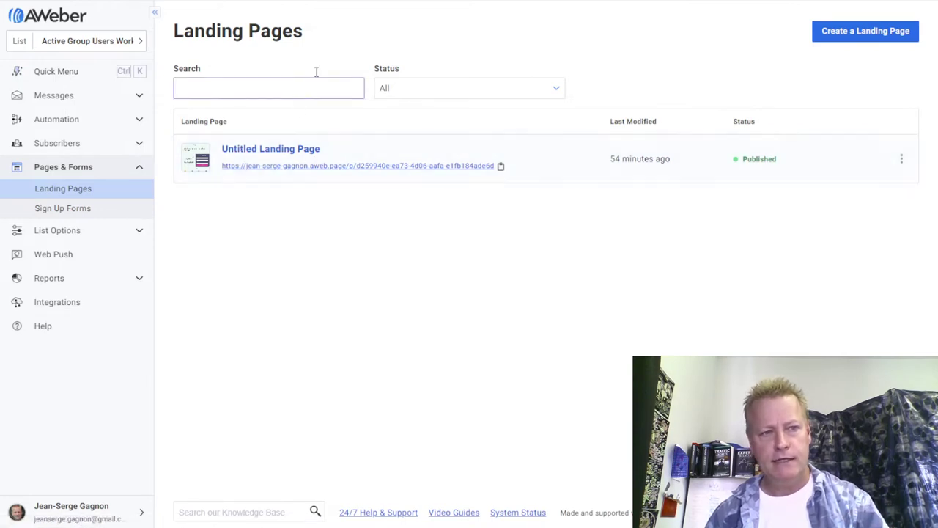
{"action": "left_click", "coordinate": [865, 33]}
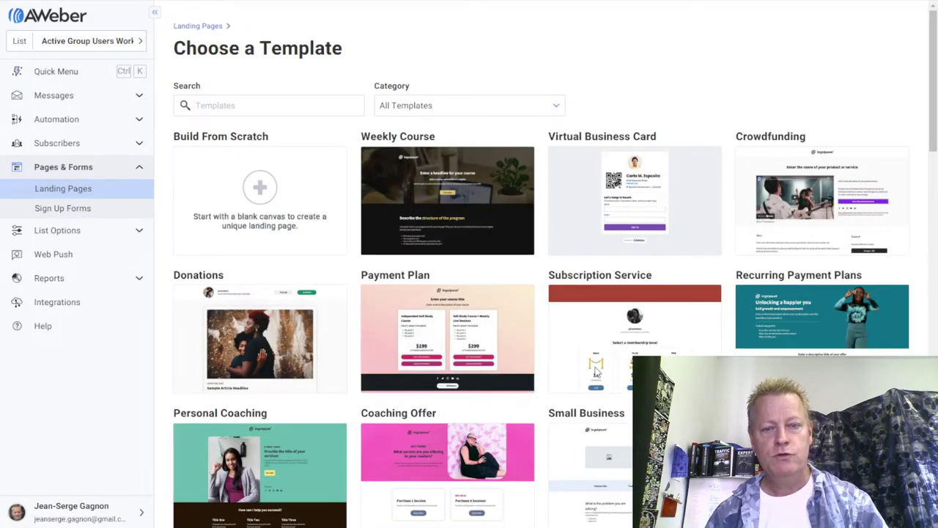
Filter the new landing page's template gallery to the Events or Webinar category.
{"action": "scroll", "coordinate": [513, 297], "scroll_direction": "down", "scroll_amount": 9}
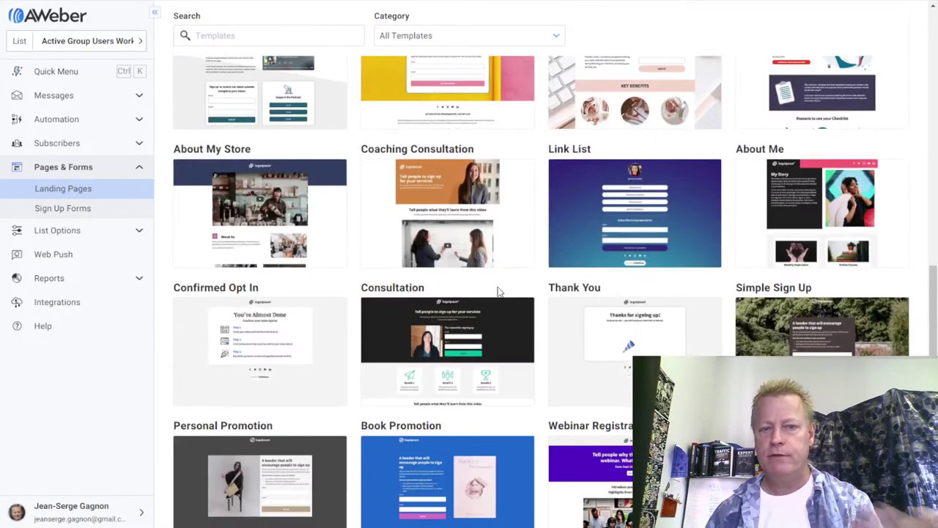
{"action": "scroll", "coordinate": [496, 291], "scroll_direction": "down", "scroll_amount": 4}
{"action": "scroll", "coordinate": [496, 289], "scroll_direction": "up", "scroll_amount": 9}
{"action": "scroll", "coordinate": [496, 287], "scroll_direction": "up", "scroll_amount": 8}
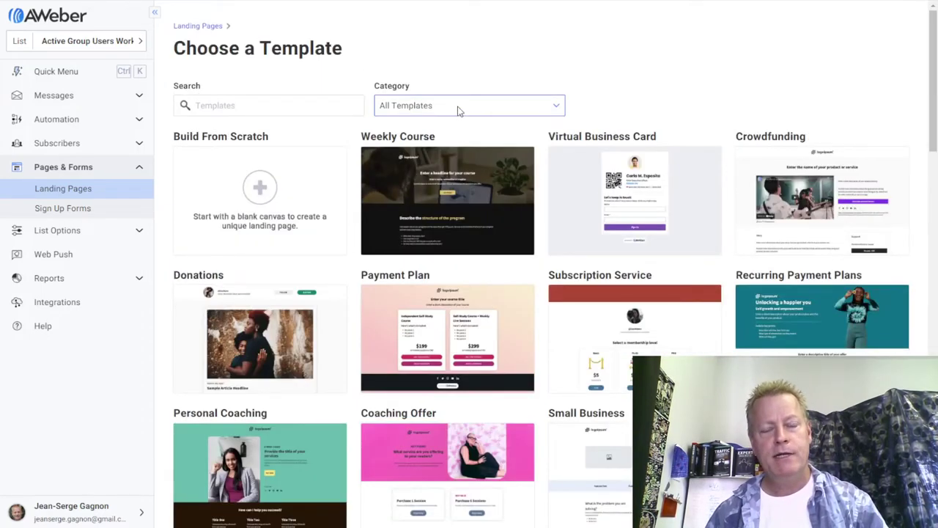
{"action": "left_click", "coordinate": [459, 110]}
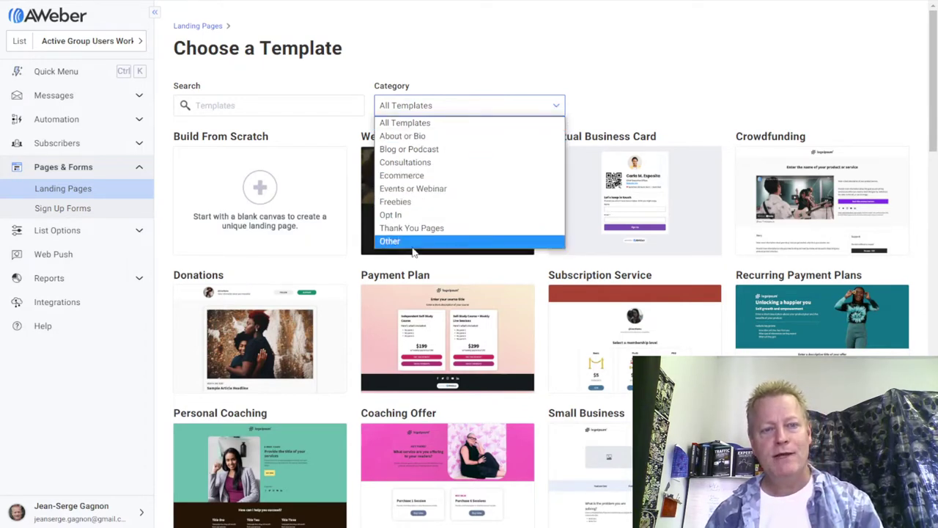
{"action": "left_click", "coordinate": [431, 189]}
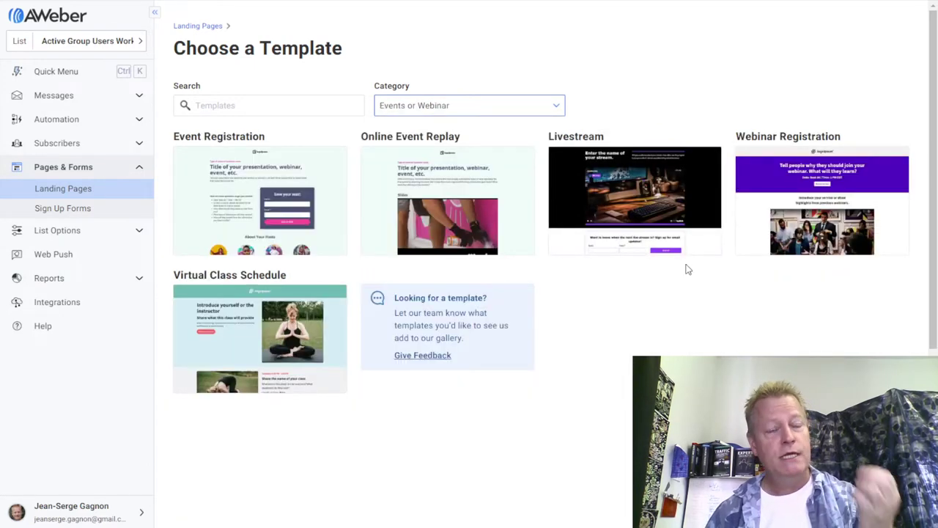
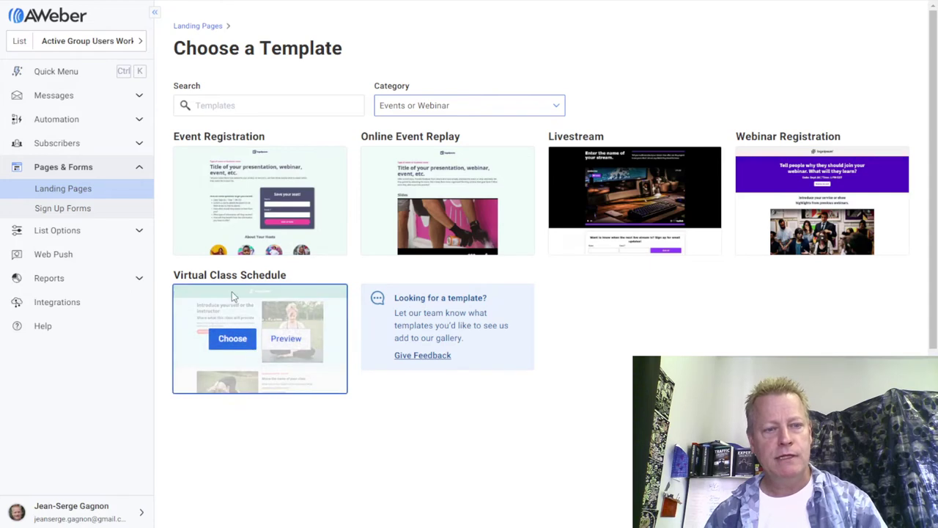
Preview the Virtual Class Schedule and Livestream templates, closing each preview.
{"action": "left_click", "coordinate": [290, 348]}
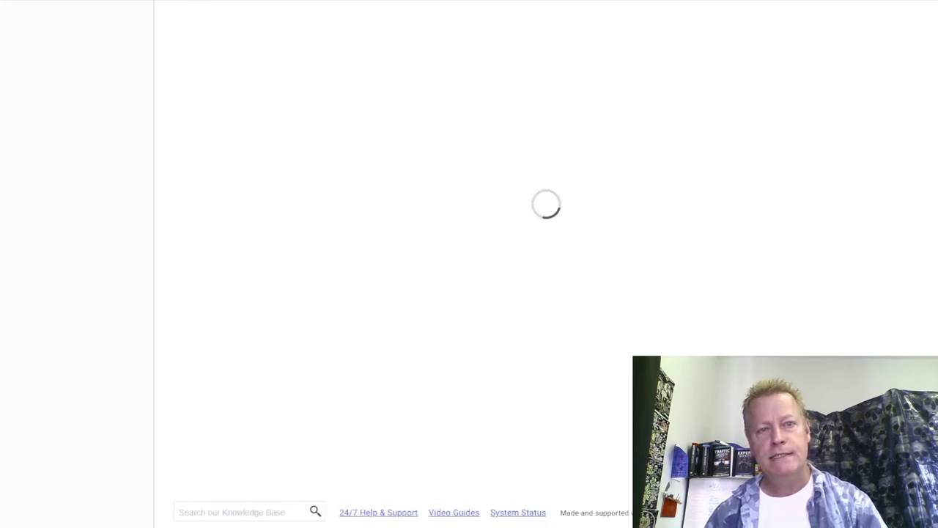
{"action": "scroll", "coordinate": [560, 318], "scroll_direction": "down", "scroll_amount": 5}
{"action": "scroll", "coordinate": [557, 316], "scroll_direction": "up", "scroll_amount": 10}
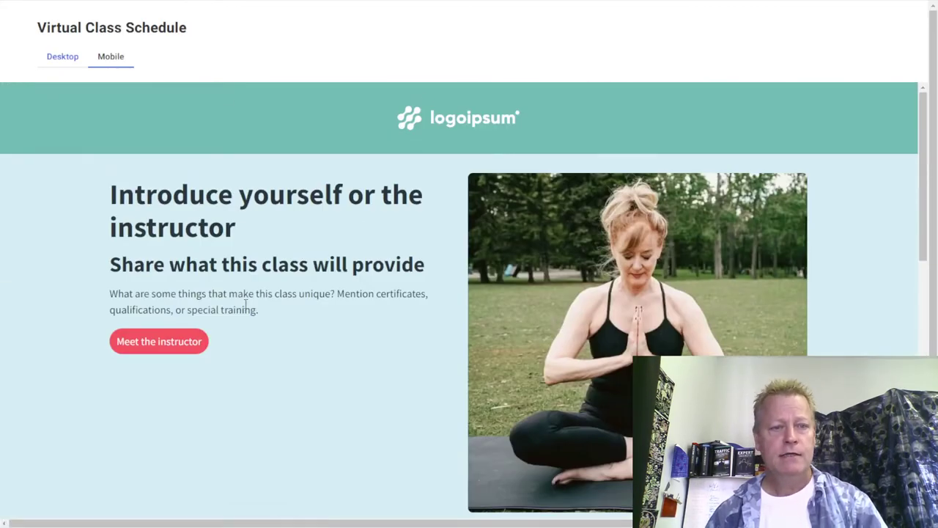
{"action": "scroll", "coordinate": [258, 281], "scroll_direction": "down", "scroll_amount": 10}
{"action": "scroll", "coordinate": [250, 279], "scroll_direction": "up", "scroll_amount": 2}
{"action": "scroll", "coordinate": [250, 279], "scroll_direction": "up", "scroll_amount": 10}
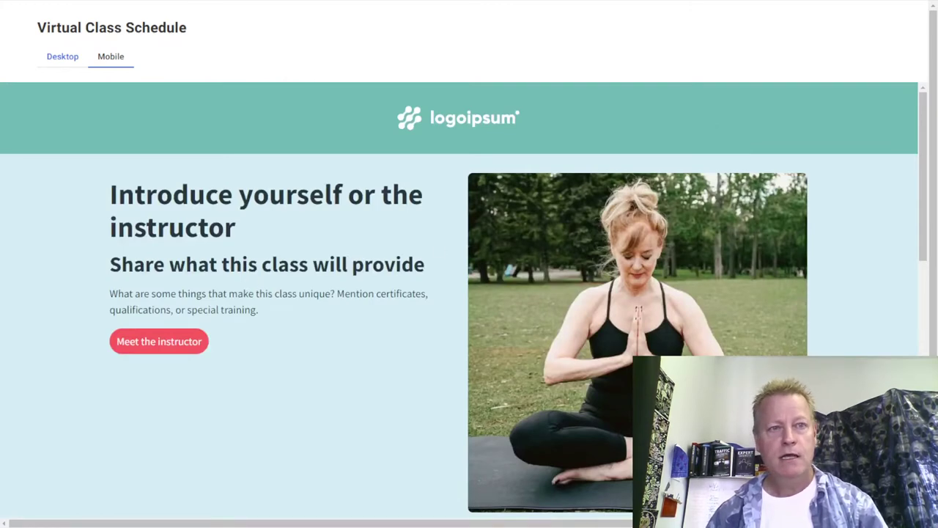
{"action": "key", "text": "Escape"}
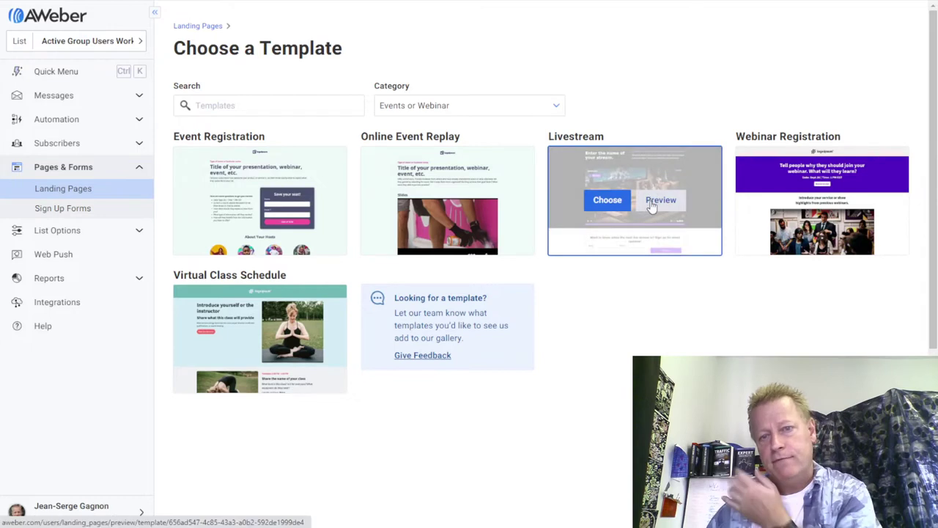
{"action": "left_click", "coordinate": [655, 202]}
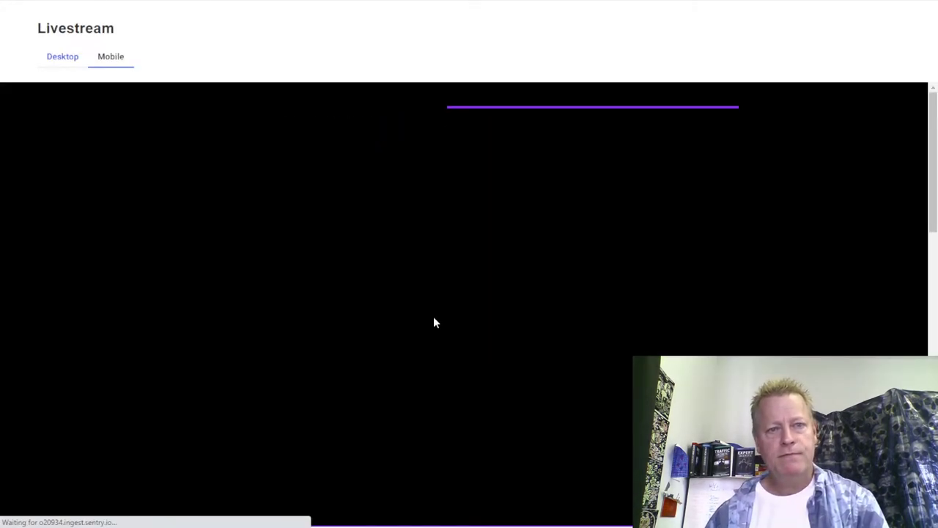
{"action": "scroll", "coordinate": [662, 339], "scroll_direction": "down", "scroll_amount": 10}
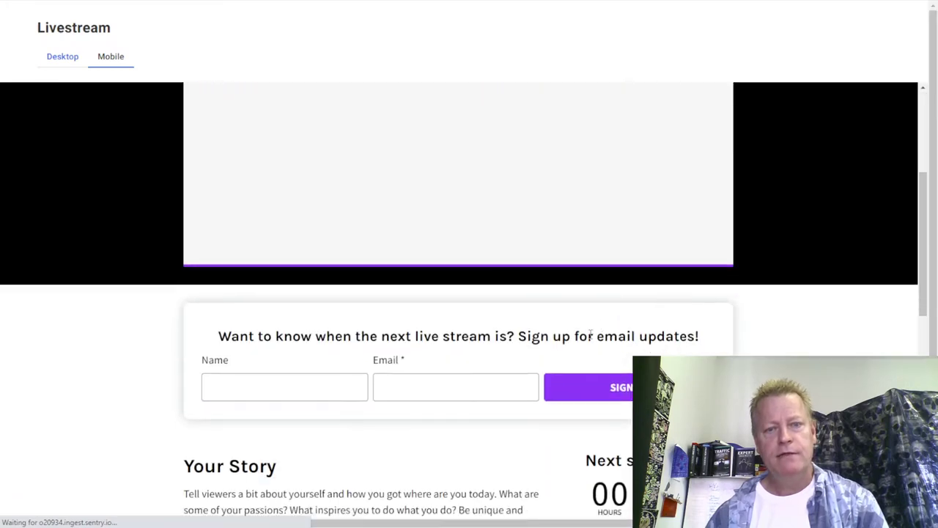
{"action": "scroll", "coordinate": [595, 338], "scroll_direction": "down", "scroll_amount": 3}
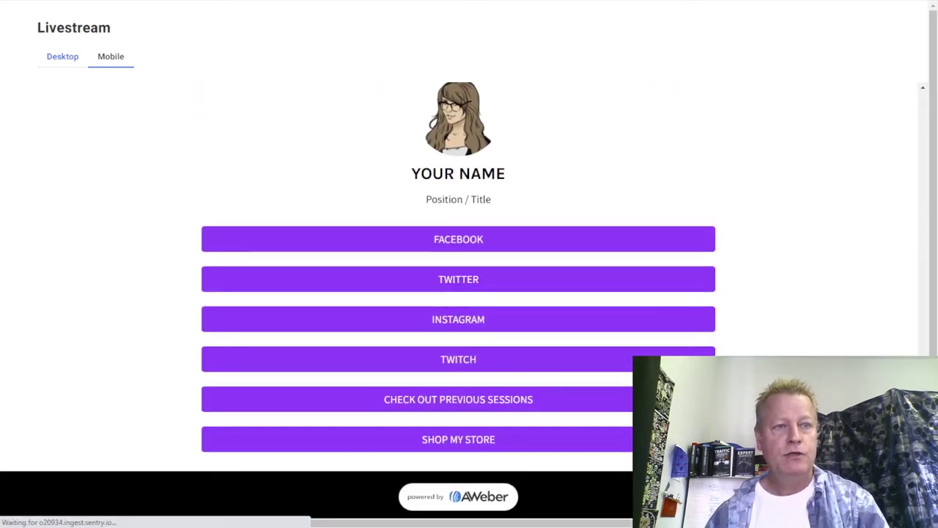
{"action": "key", "text": "Escape"}
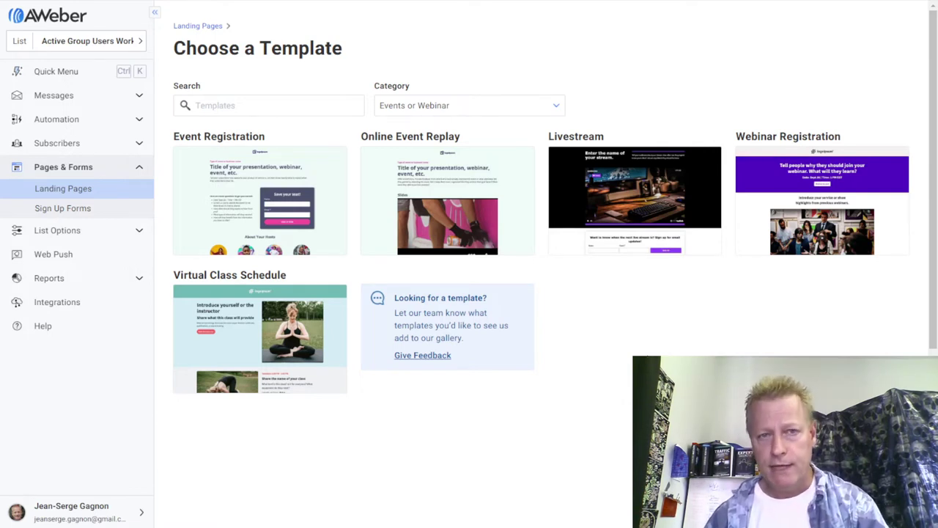
Preview the Event Registration and Webinar Registration templates, closing each preview.
{"action": "mouse_move", "coordinate": [227, 202]}
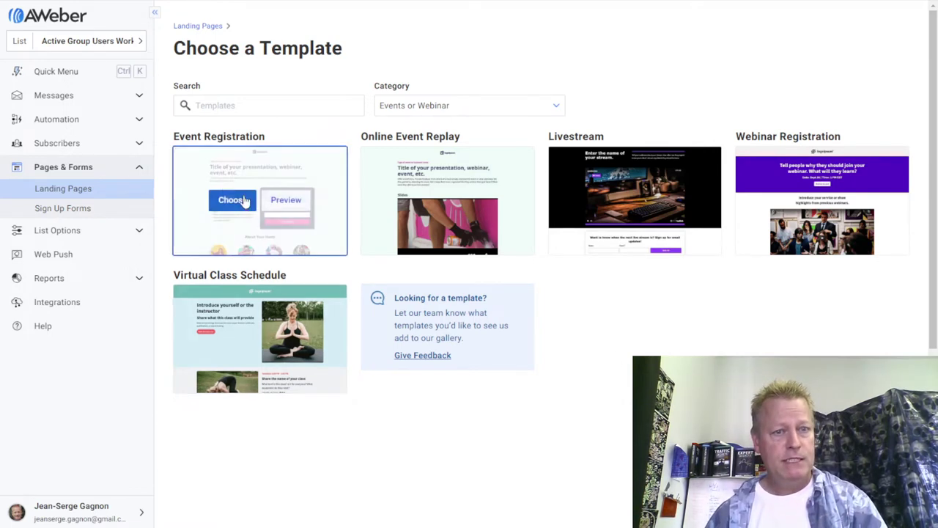
{"action": "left_click", "coordinate": [299, 203]}
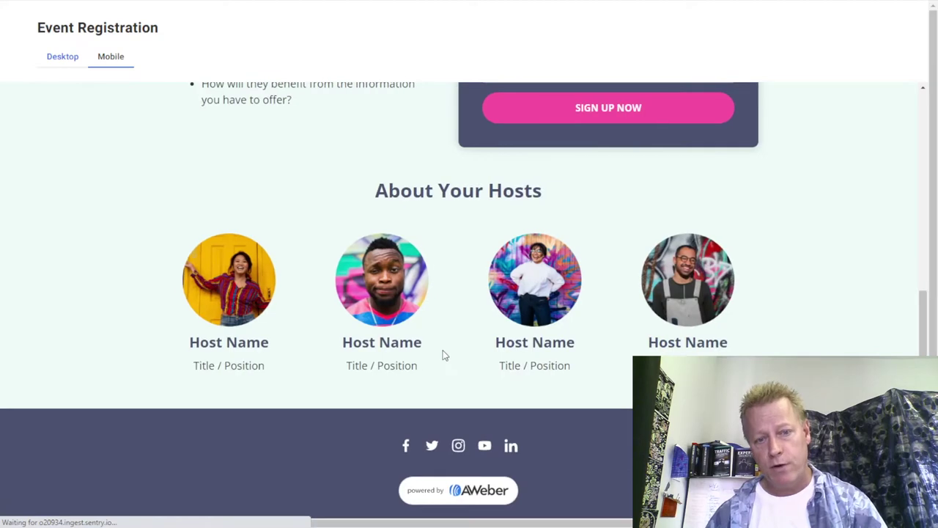
{"action": "scroll", "coordinate": [442, 354], "scroll_direction": "down", "scroll_amount": 5}
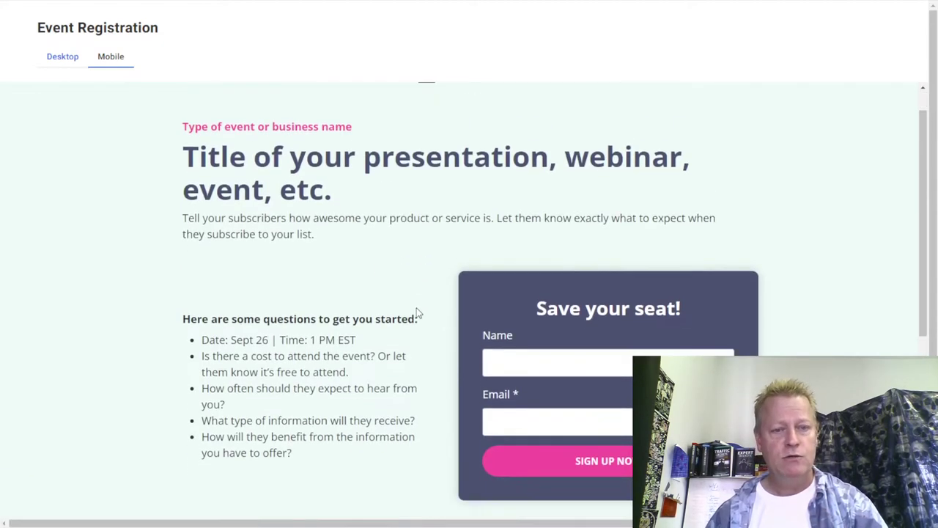
{"action": "scroll", "coordinate": [432, 351], "scroll_direction": "up", "scroll_amount": 5}
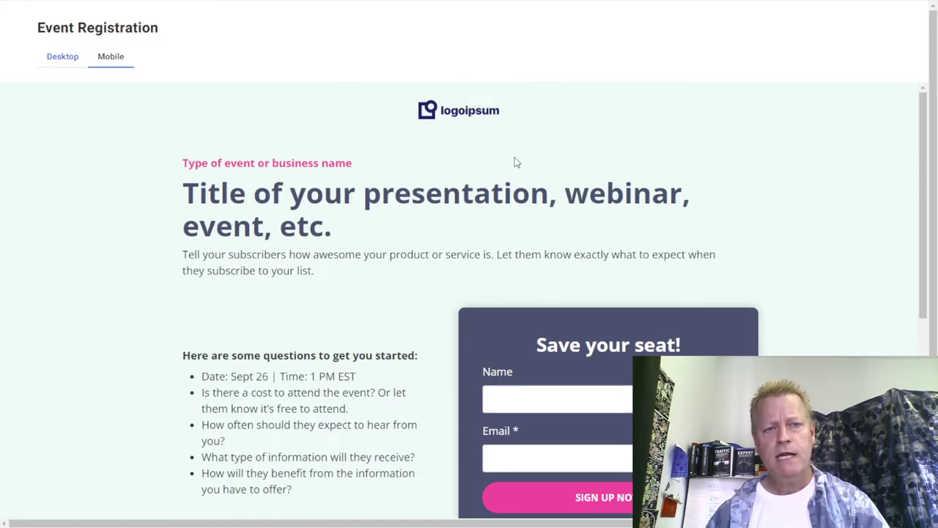
{"action": "key", "text": "Escape"}
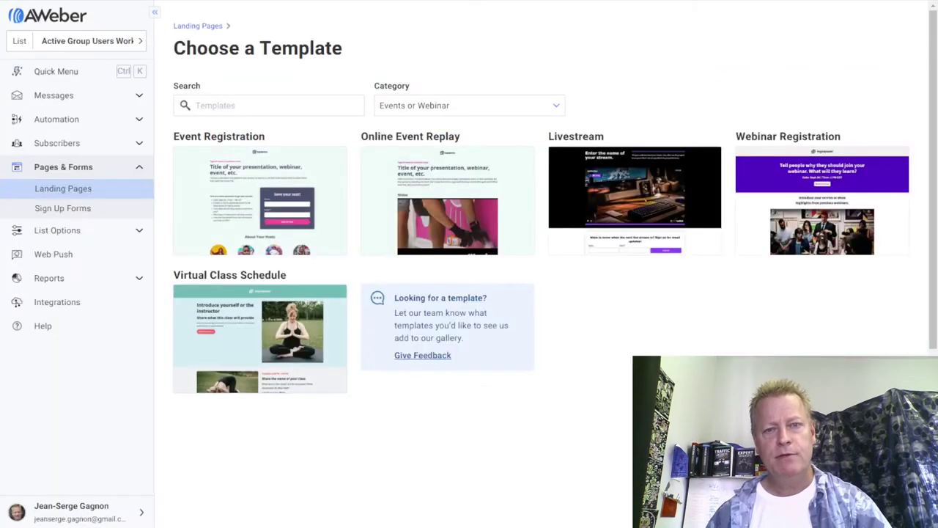
{"action": "mouse_move", "coordinate": [842, 220]}
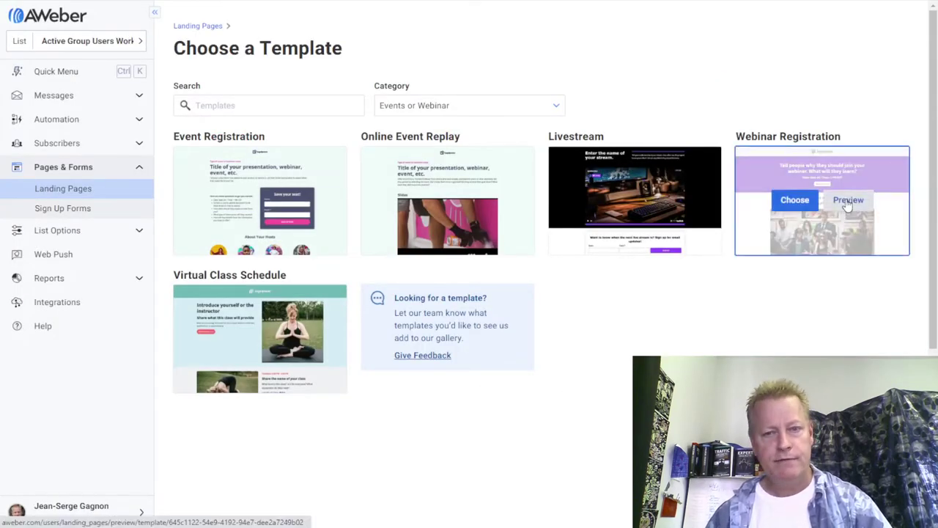
{"action": "left_click", "coordinate": [847, 202]}
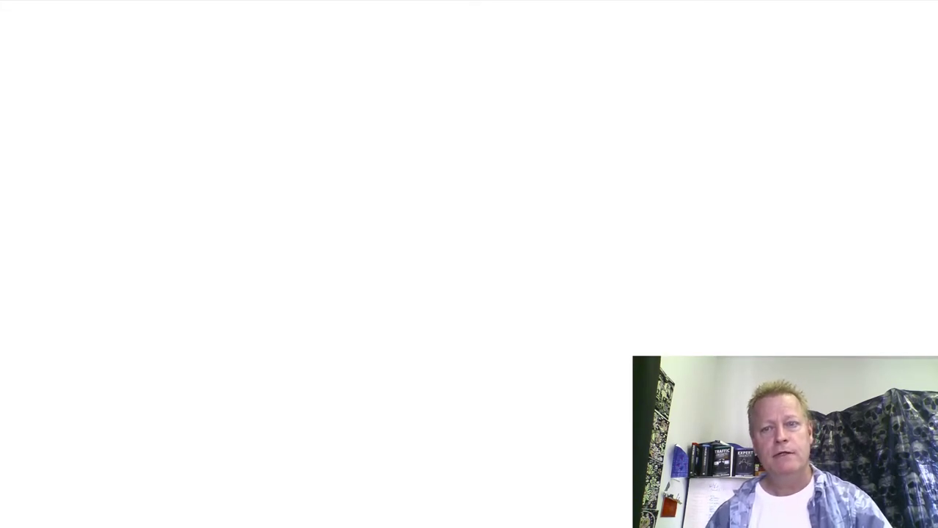
{"action": "scroll", "coordinate": [433, 372], "scroll_direction": "down", "scroll_amount": 2}
{"action": "scroll", "coordinate": [433, 372], "scroll_direction": "down", "scroll_amount": 3}
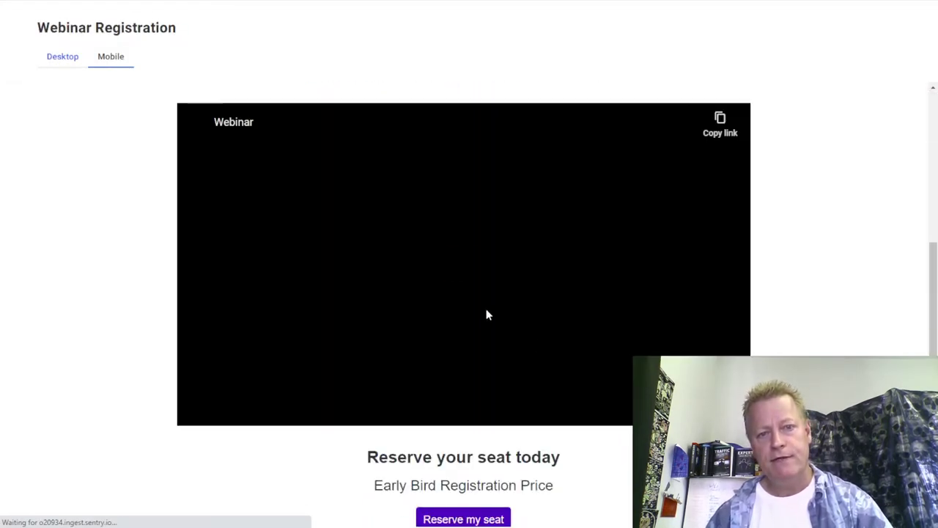
{"action": "scroll", "coordinate": [590, 356], "scroll_direction": "up", "scroll_amount": 5}
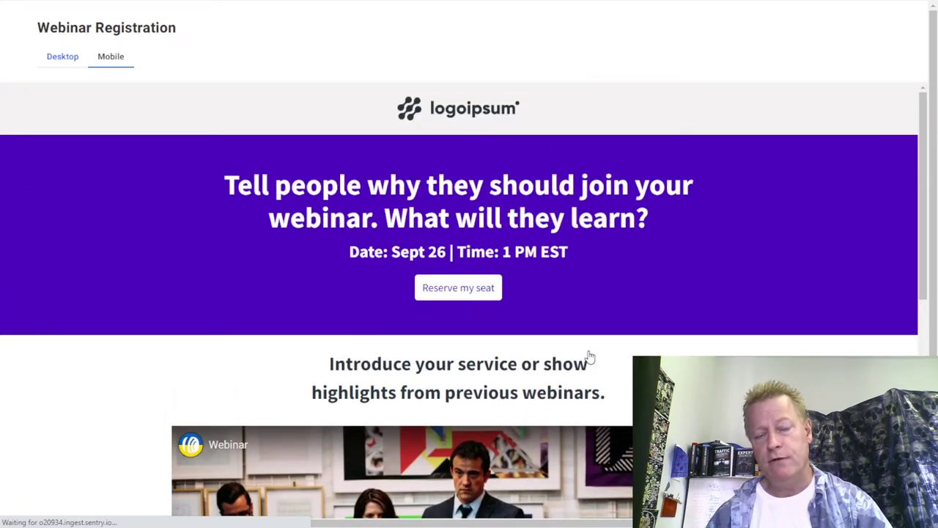
{"action": "scroll", "coordinate": [590, 357], "scroll_direction": "down", "scroll_amount": 7}
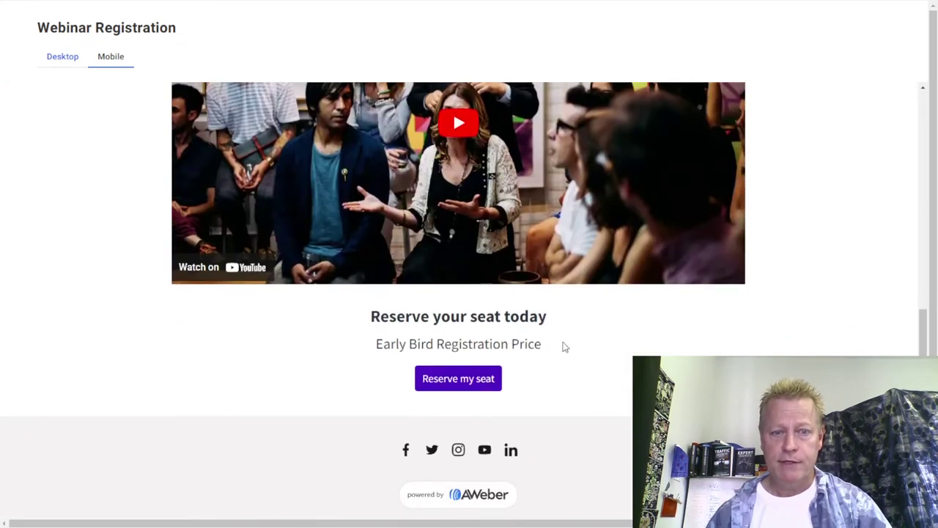
{"action": "scroll", "coordinate": [586, 387], "scroll_direction": "up", "scroll_amount": 7}
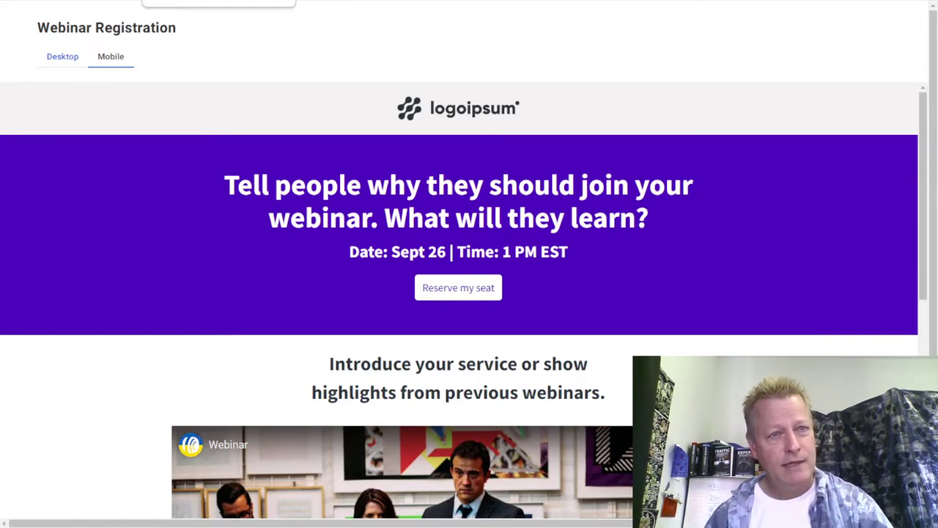
{"action": "key", "text": "Escape"}
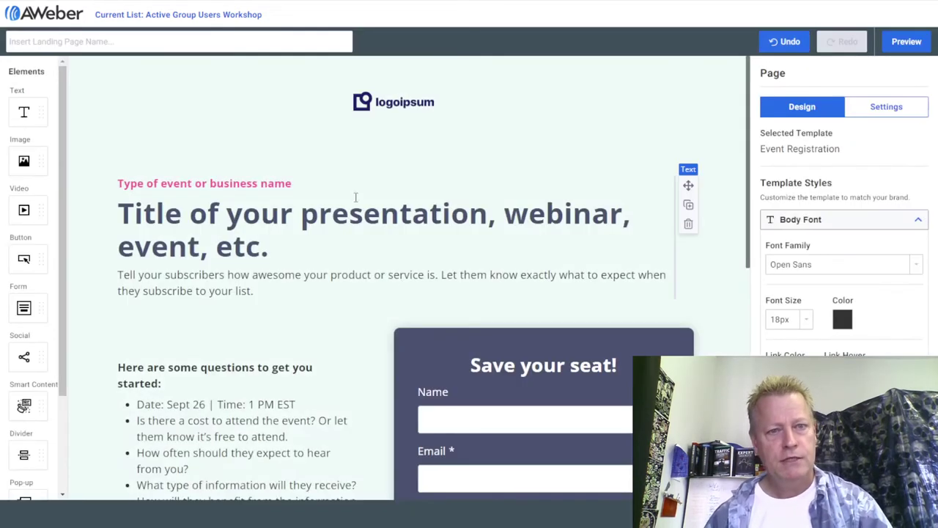
Name the landing page 'Ask Campaign' and select the top logo image.
{"action": "left_click", "coordinate": [105, 39]}
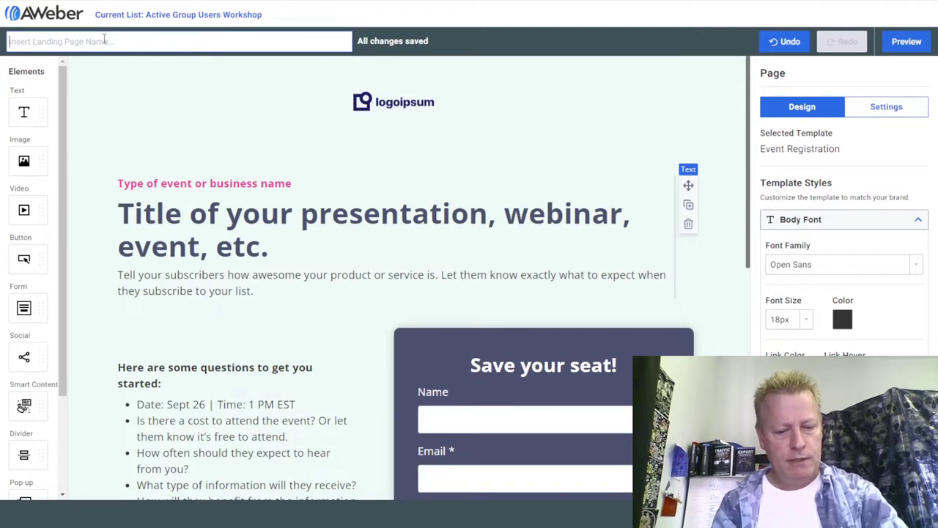
{"action": "type", "text": "Ask C"}
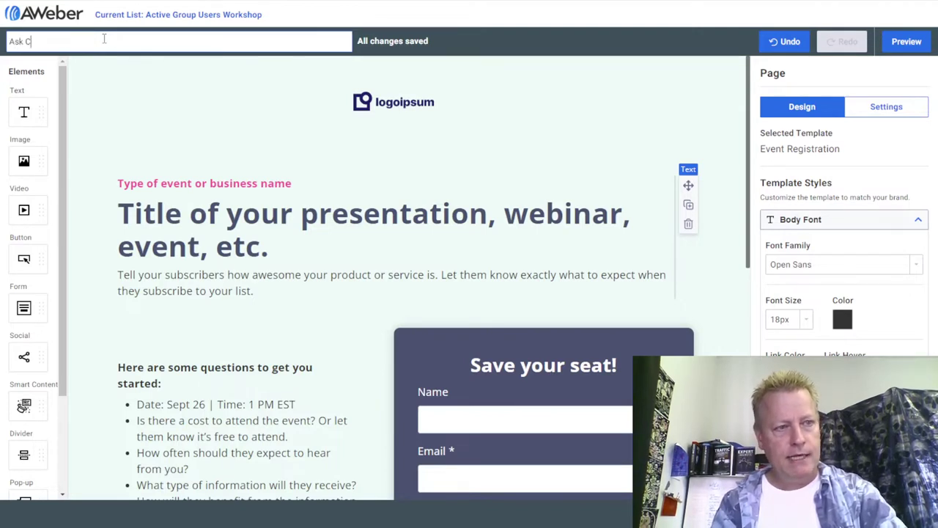
{"action": "type", "text": "ampaign"}
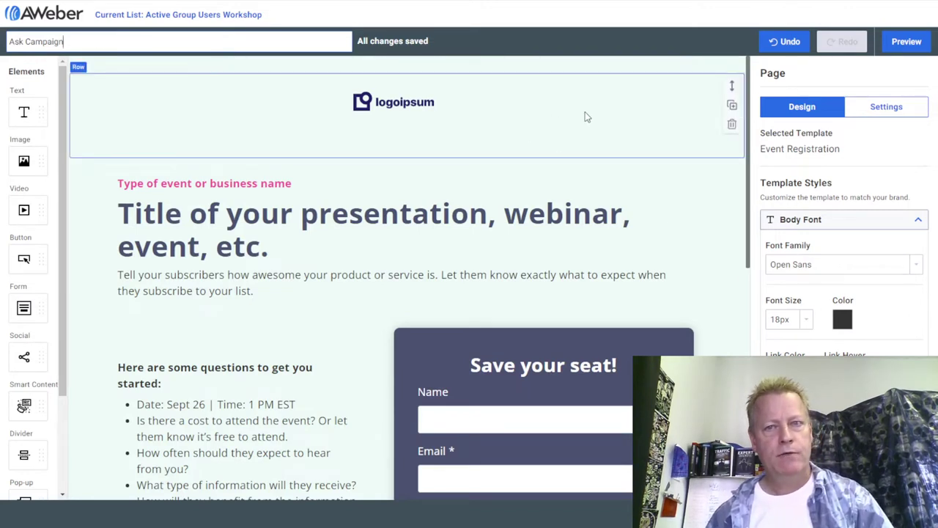
{"action": "left_click", "coordinate": [412, 110]}
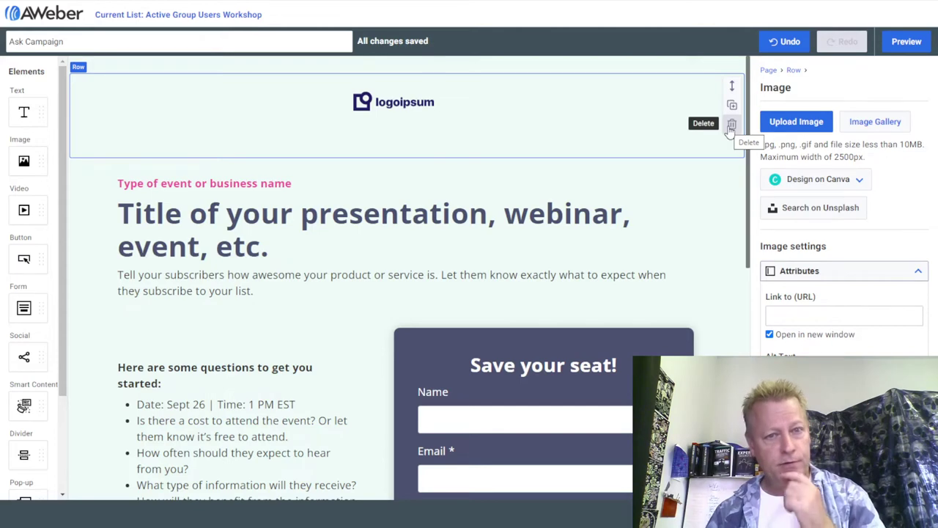
Delete the logo row and replace 'Type of event or business name' with 'Free LIVE workshop'.
{"action": "left_click", "coordinate": [730, 126]}
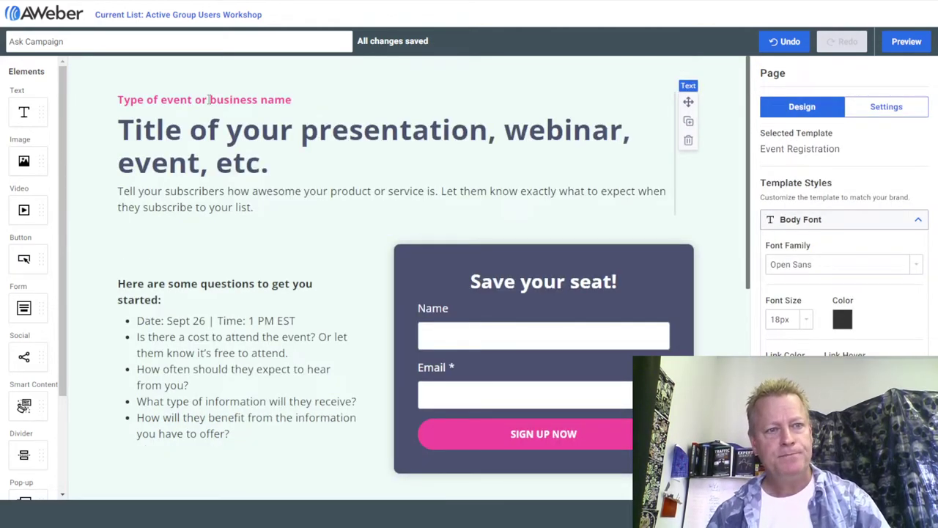
{"action": "left_click", "coordinate": [222, 130]}
{"action": "left_click", "coordinate": [233, 163]}
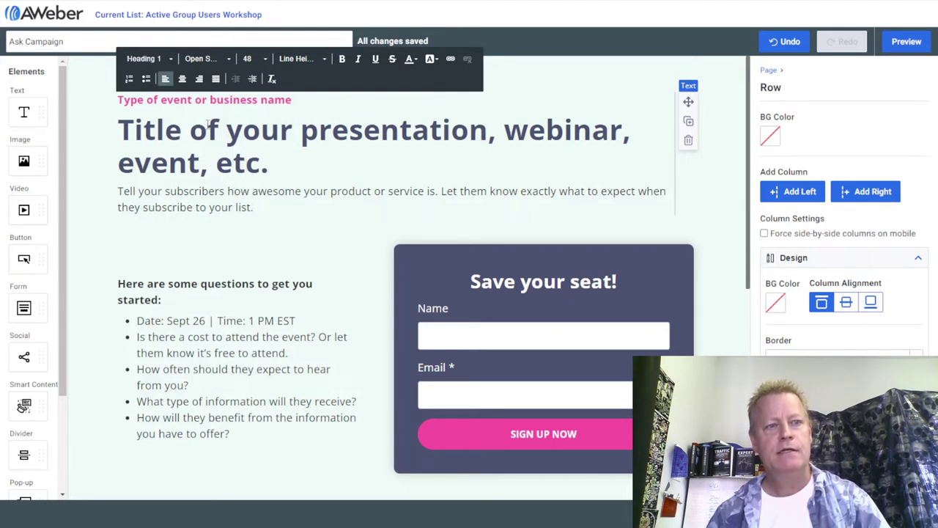
{"action": "left_click_drag", "start_coordinate": [121, 100], "coordinate": [296, 99]}
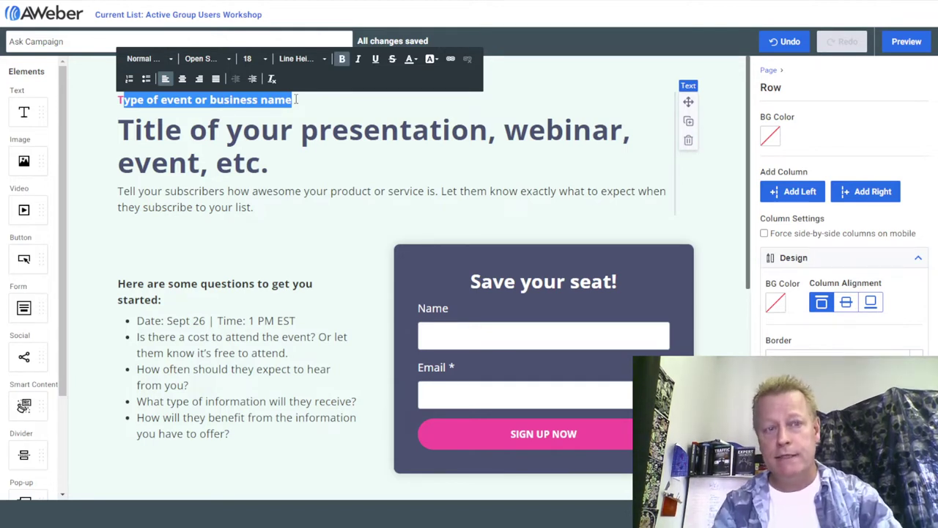
{"action": "key", "text": "BackSpace"}
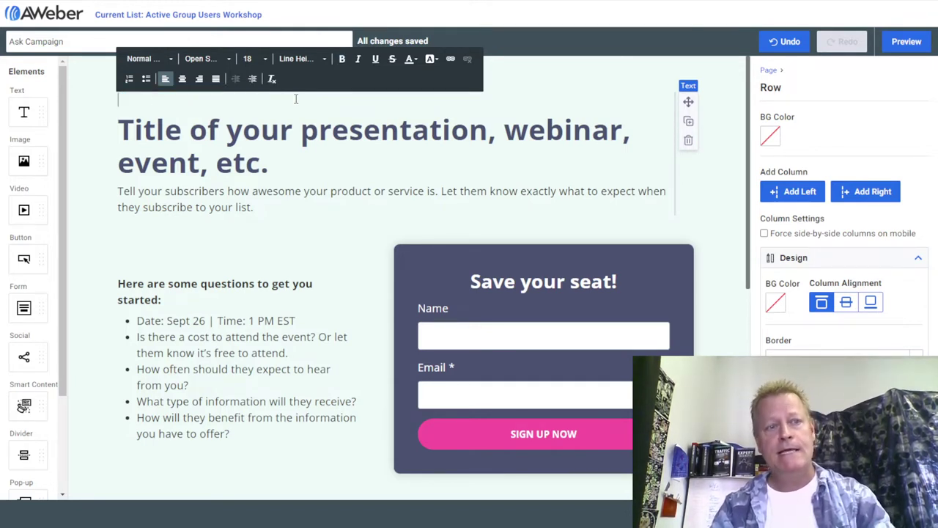
{"action": "type", "text": "Free LIVE"}
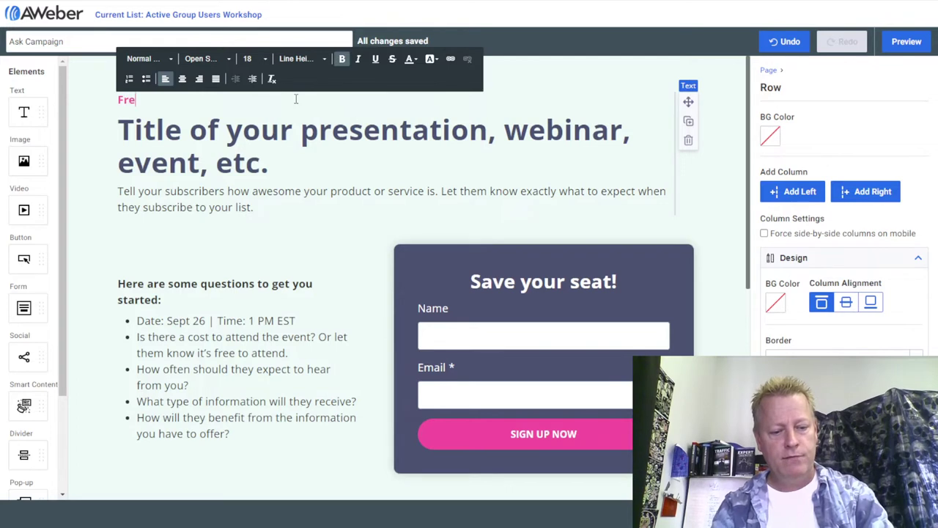
{"action": "type", "text": " workshop"}
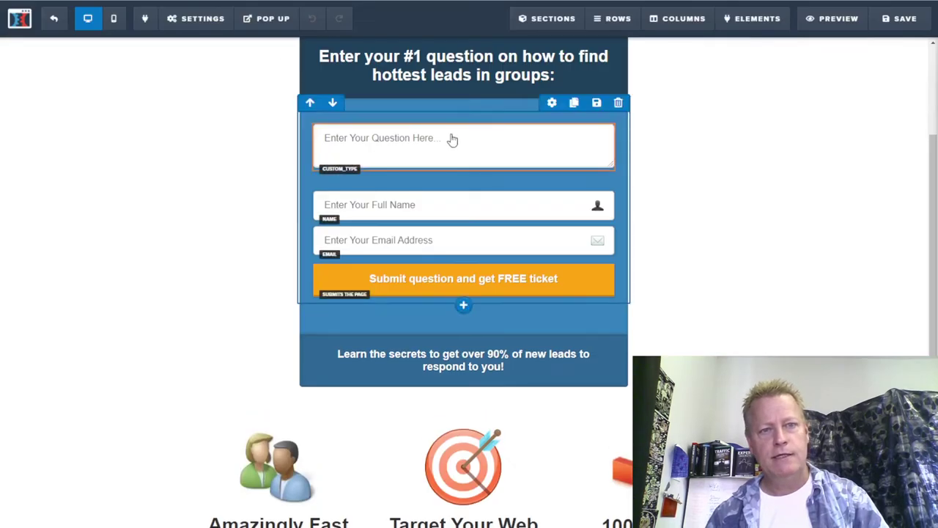
Select the workshop subheadline to copy, then highlight the AWeber placeholder page title.
{"action": "scroll", "coordinate": [450, 140], "scroll_direction": "up", "scroll_amount": 3}
{"action": "left_click", "coordinate": [209, 119]}
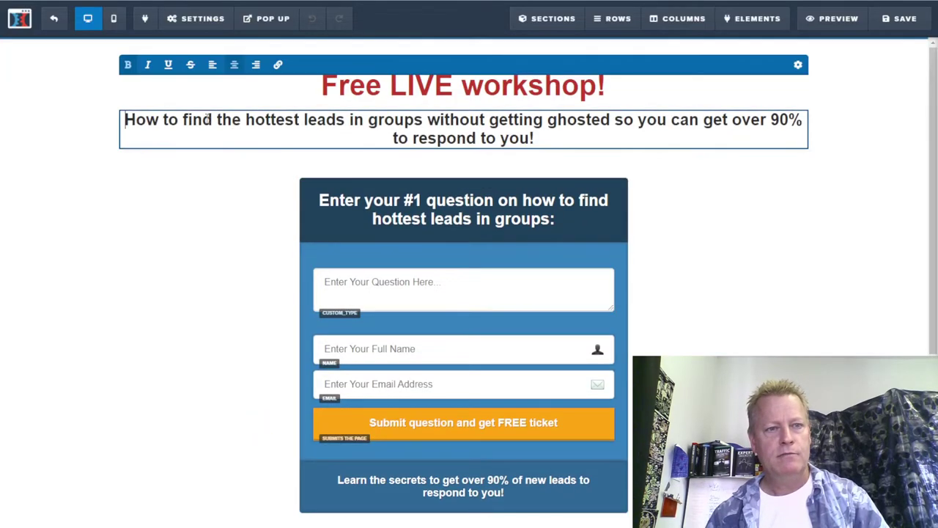
{"action": "left_click_drag", "start_coordinate": [125, 119], "coordinate": [544, 141]}
{"action": "key", "text": "ctrl+c"}
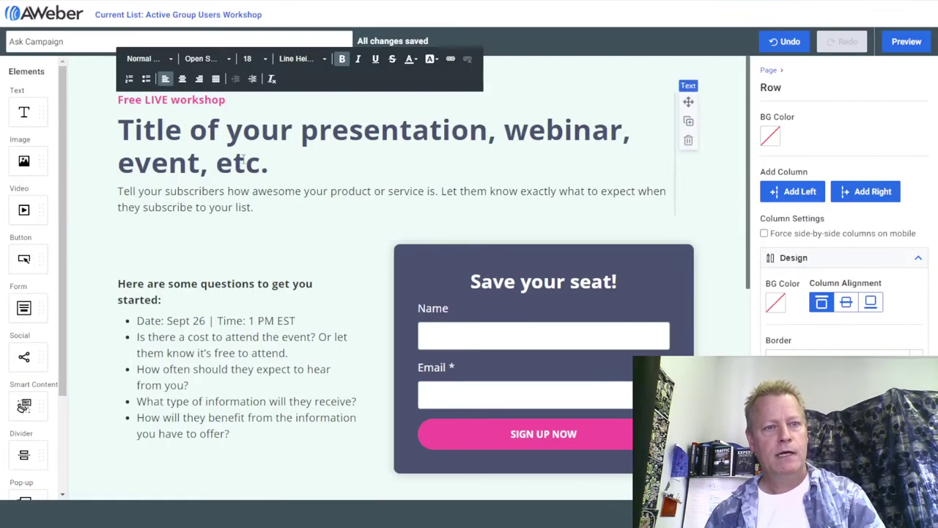
{"action": "left_click", "coordinate": [273, 163]}
{"action": "left_click_drag", "start_coordinate": [272, 163], "coordinate": [119, 130]}
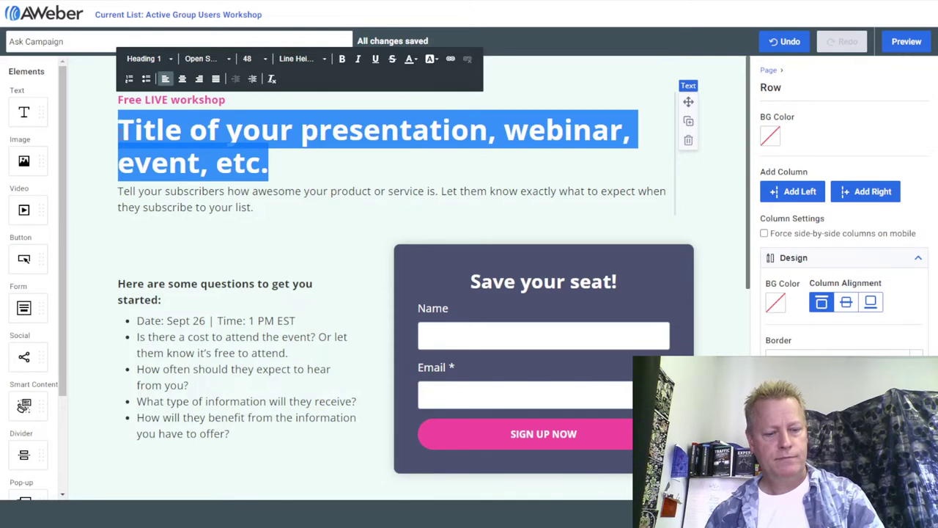
Paste the hottest-leads headline into the title and start a new description 'I need your help!'.
{"action": "key", "text": "ctrl+v"}
{"action": "left_click", "coordinate": [164, 260]}
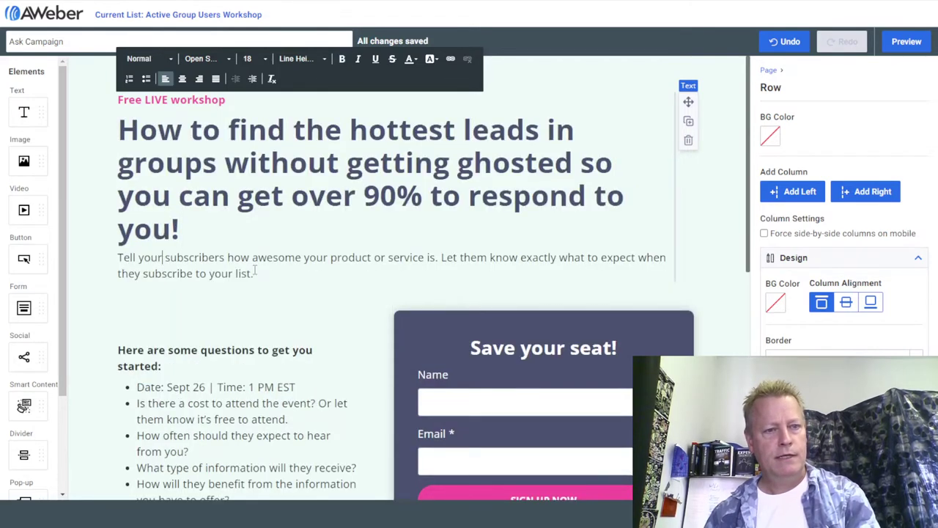
{"action": "left_click_drag", "start_coordinate": [264, 276], "coordinate": [119, 258]}
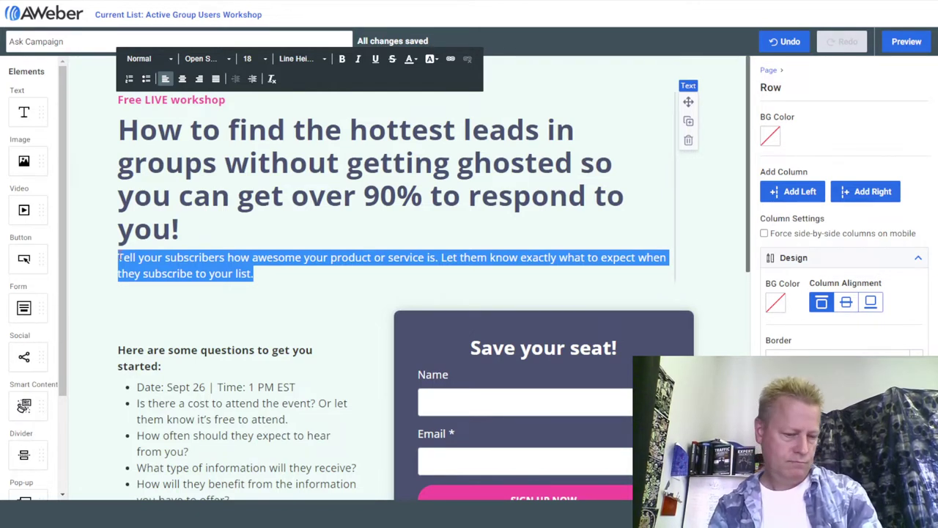
{"action": "key", "text": "BackSpace"}
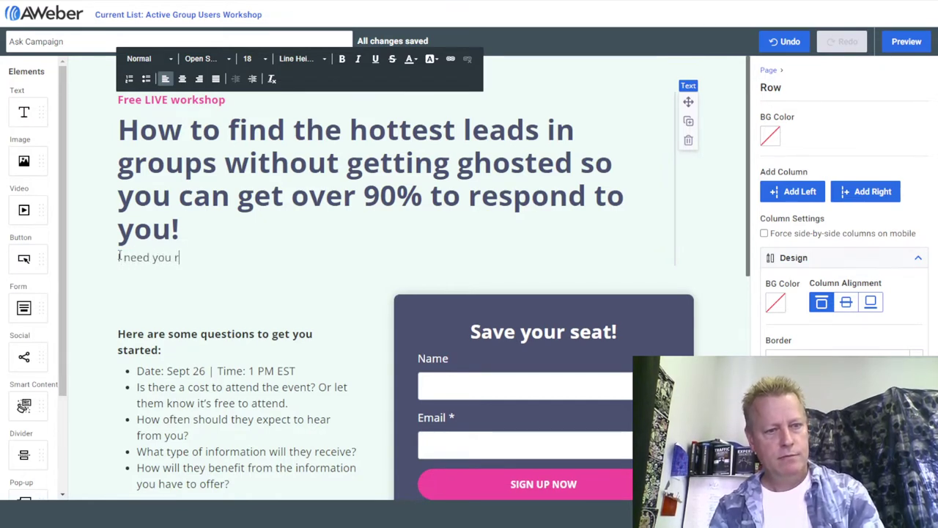
{"action": "type", "text": "I need your help!"}
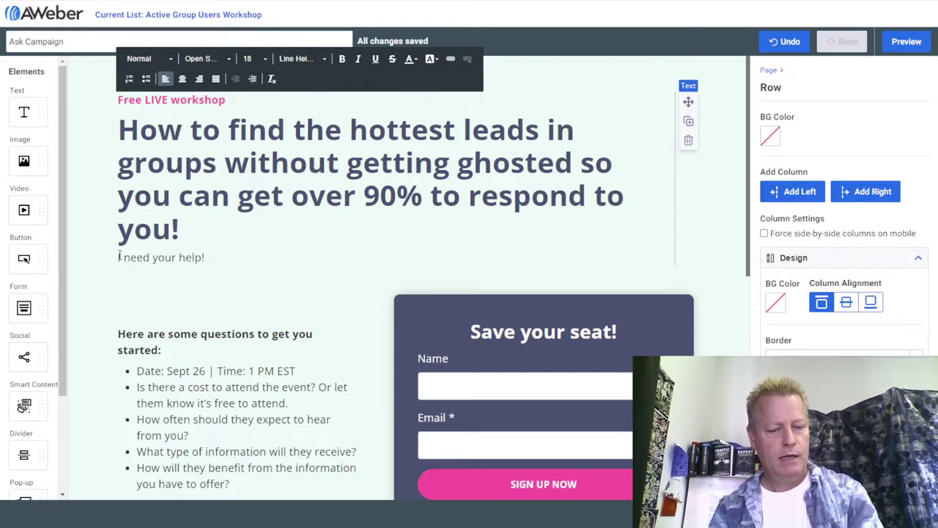
{"action": "type", "text": "Let me know what you"}
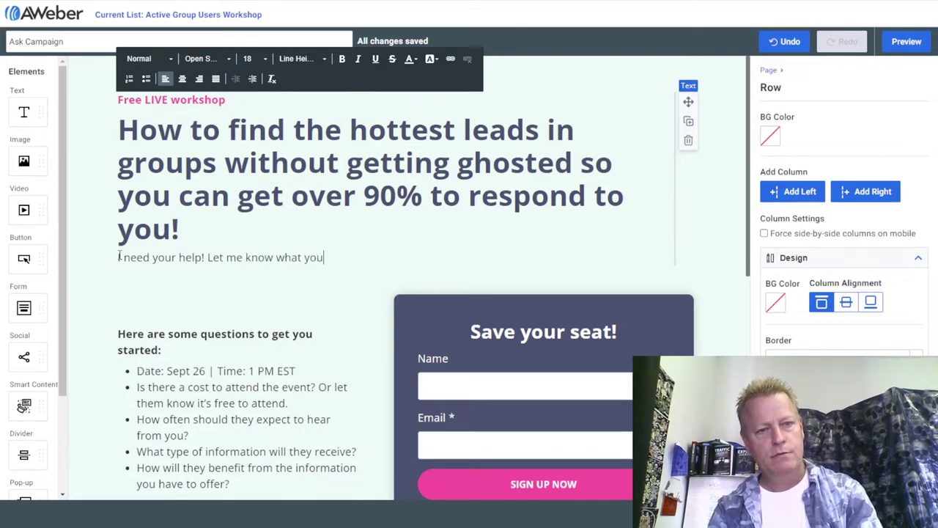
{"action": "type", "text": " are"}
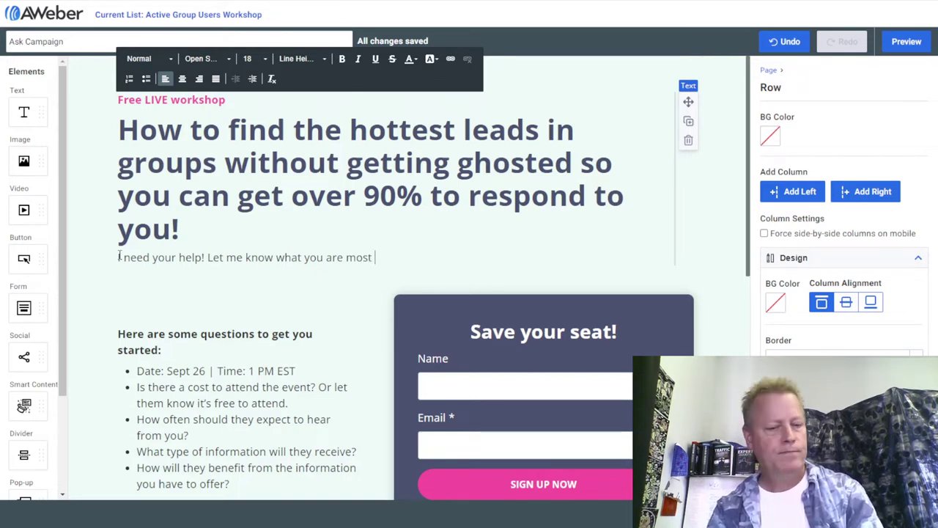
{"action": "type", "text": "most interested in l"}
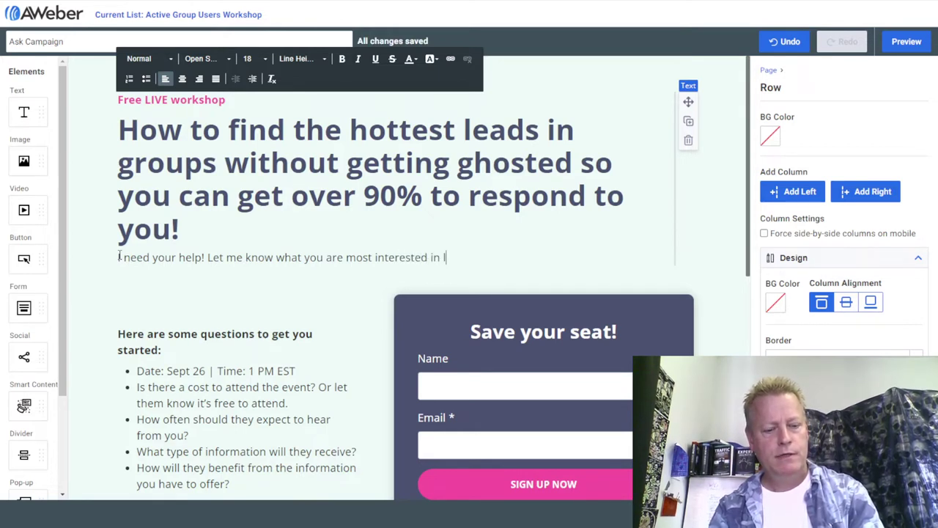
{"action": "type", "text": "eard"}
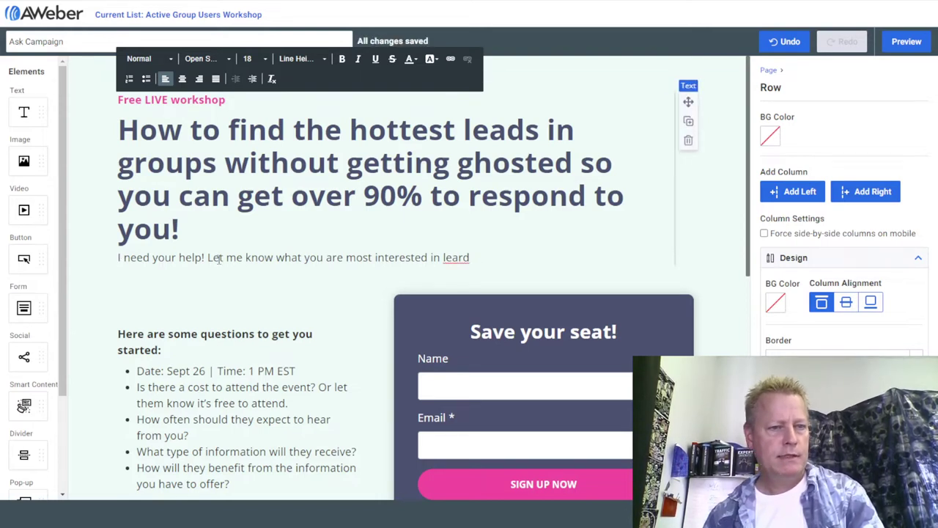
Rewrite the description to ask what you'd like to learn in this workshop.
{"action": "left_click_drag", "start_coordinate": [208, 261], "coordinate": [477, 262]}
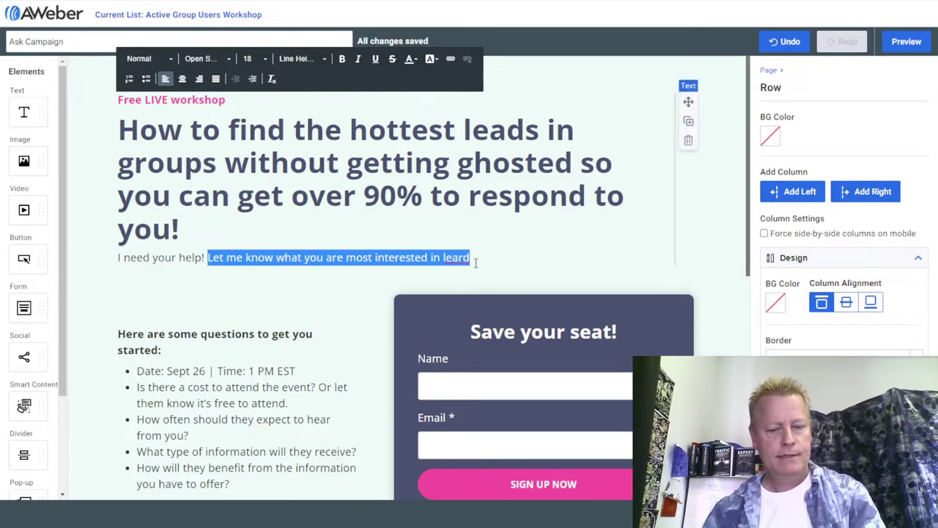
{"action": "type", "text": "I need to "}
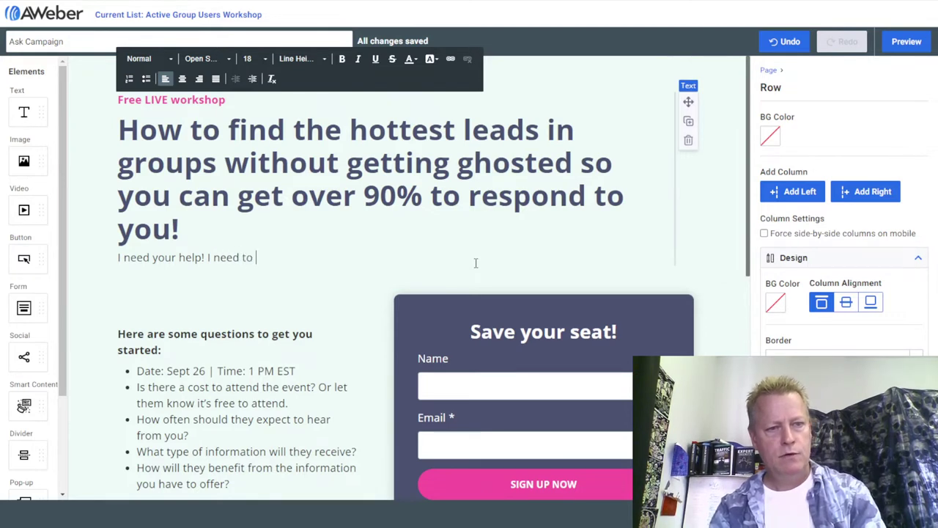
{"action": "type", "text": "know exactly what you"}
{"action": "type", "text": "'re"}
{"action": "key", "text": "BackSpace"}
{"action": "key", "text": "BackSpace"}
{"action": "key", "text": "BackSpace"}
{"action": "type", "text": "d like to learn in"}
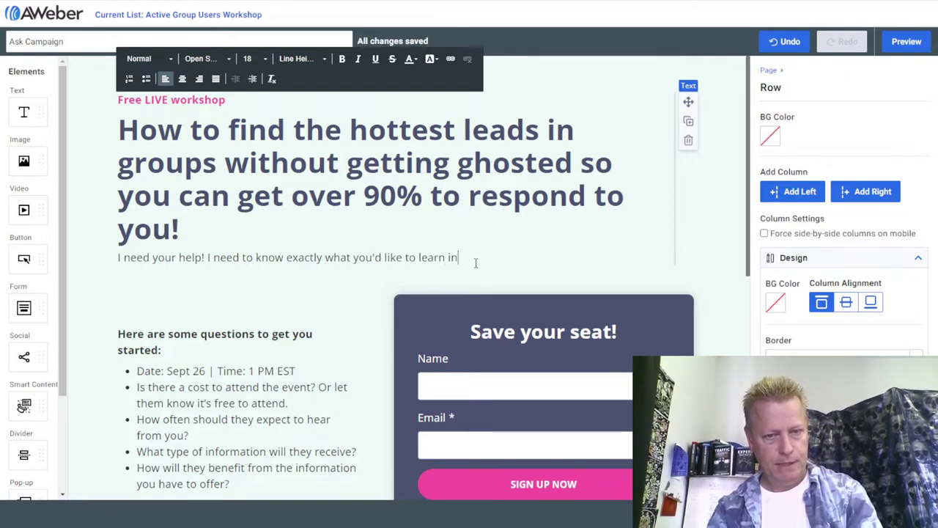
{"action": "type", "text": " this workshop!"}
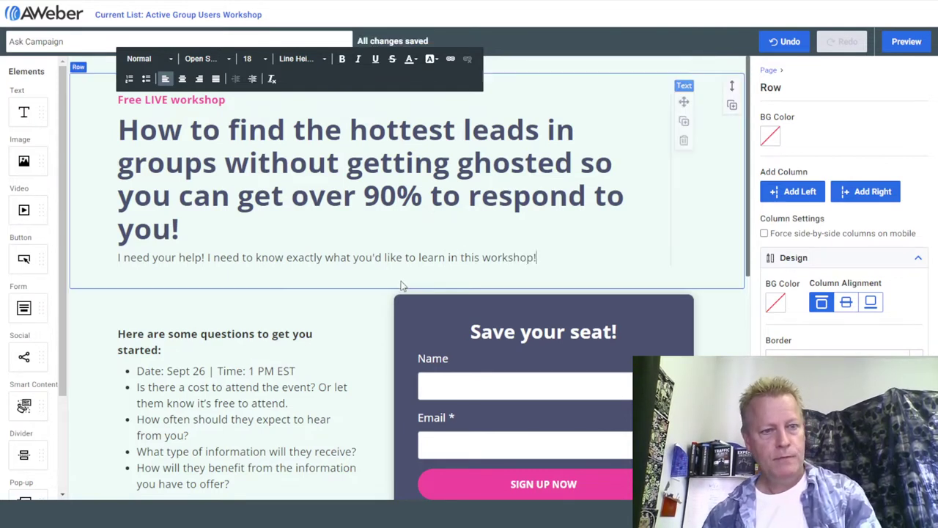
{"action": "left_click_drag", "start_coordinate": [209, 258], "coordinate": [123, 258]}
{"action": "key", "text": "BackSpace"}
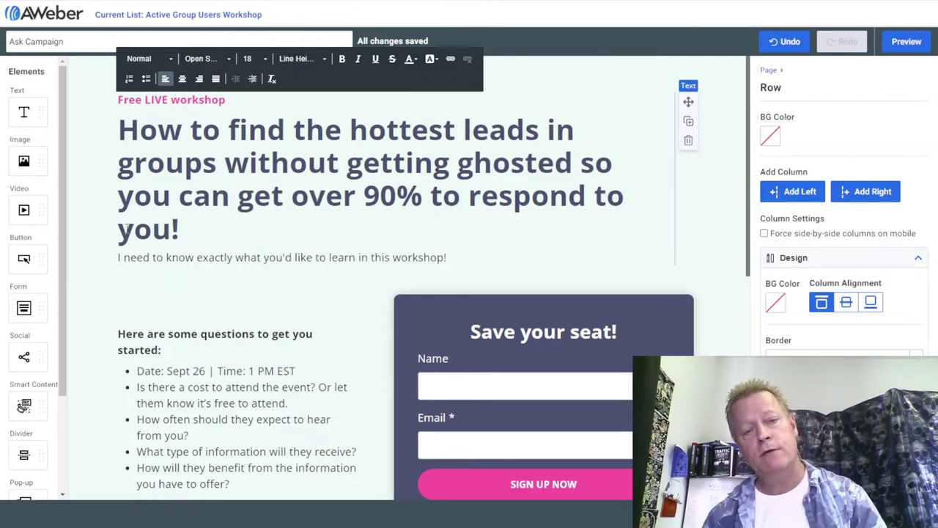
Select the signup form block and review the list of form fields it can add.
{"action": "scroll", "coordinate": [320, 169], "scroll_direction": "down", "scroll_amount": 2}
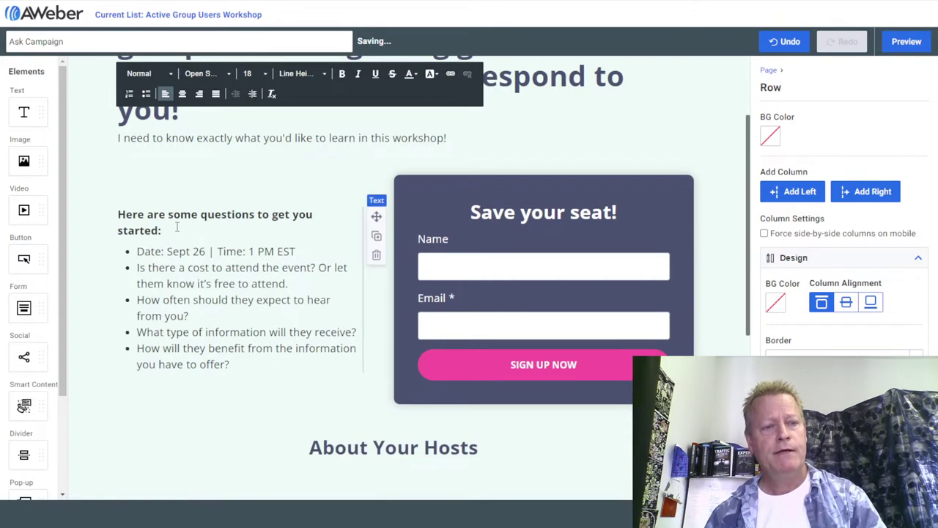
{"action": "left_click", "coordinate": [231, 223]}
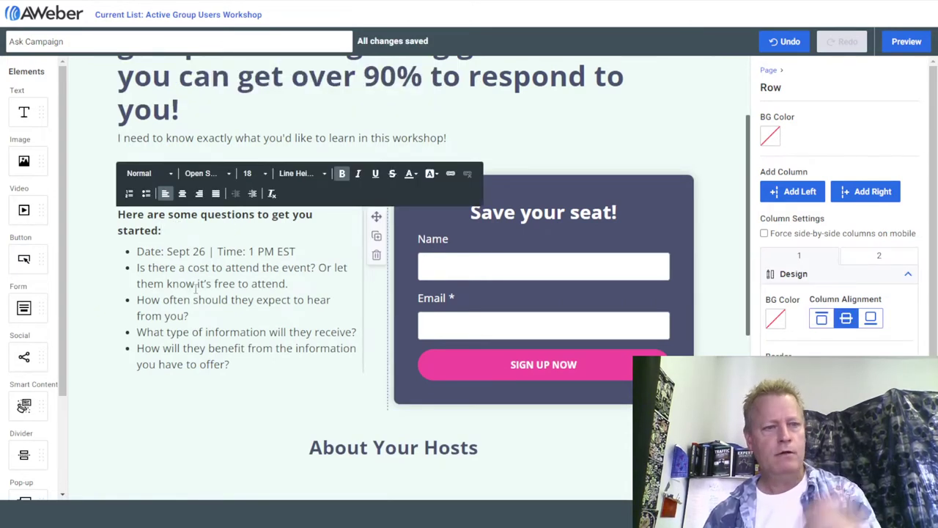
{"action": "left_click", "coordinate": [521, 213]}
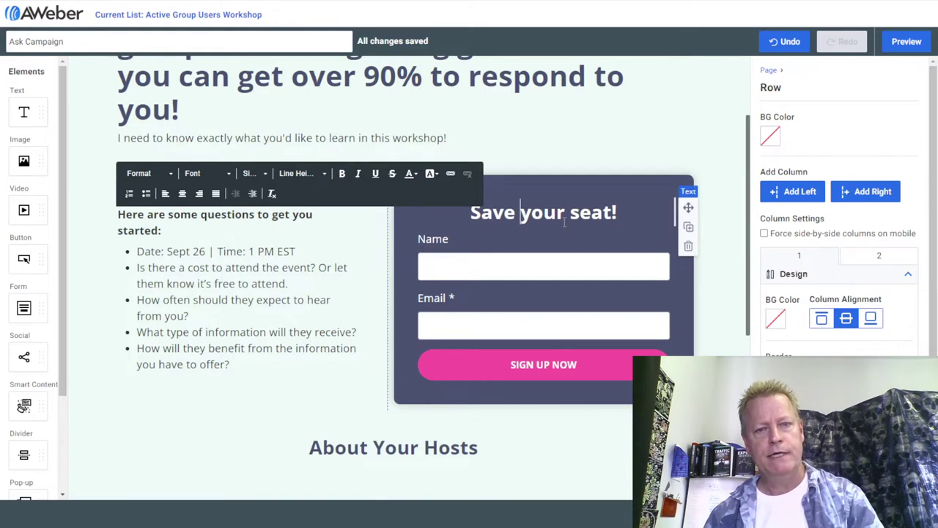
{"action": "left_click", "coordinate": [491, 265]}
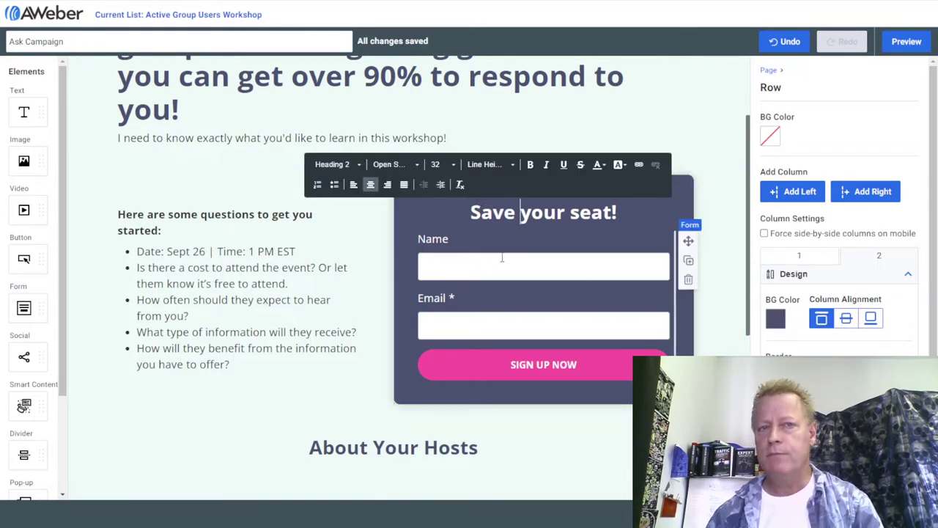
{"action": "left_click", "coordinate": [480, 269]}
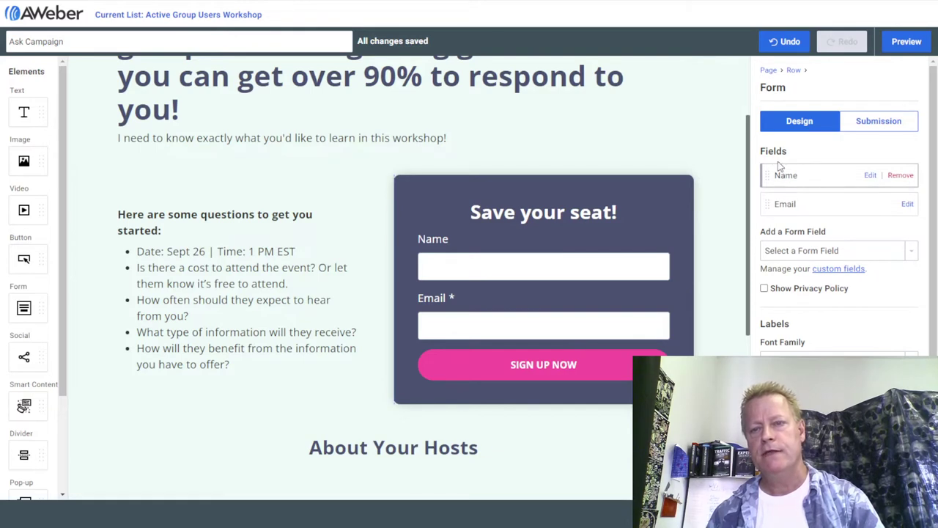
{"action": "left_click", "coordinate": [816, 253]}
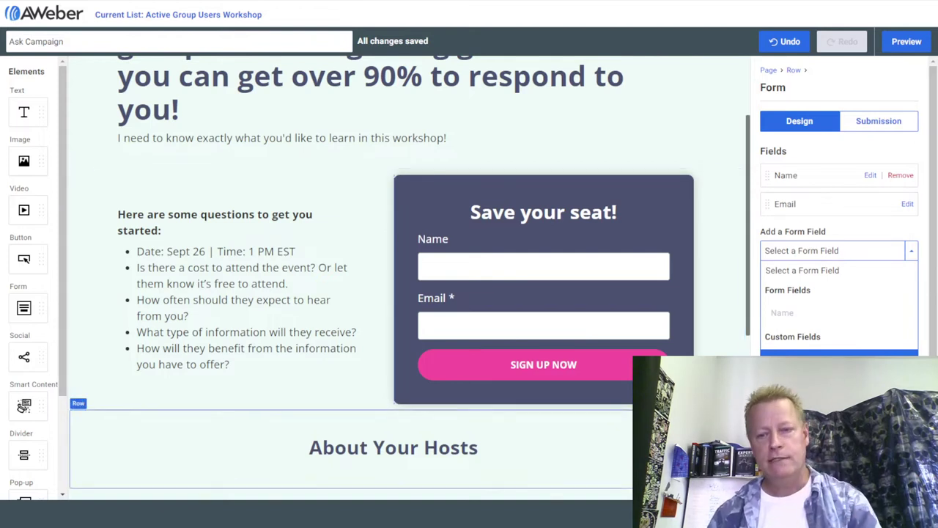
{"action": "left_click", "coordinate": [22, 407]}
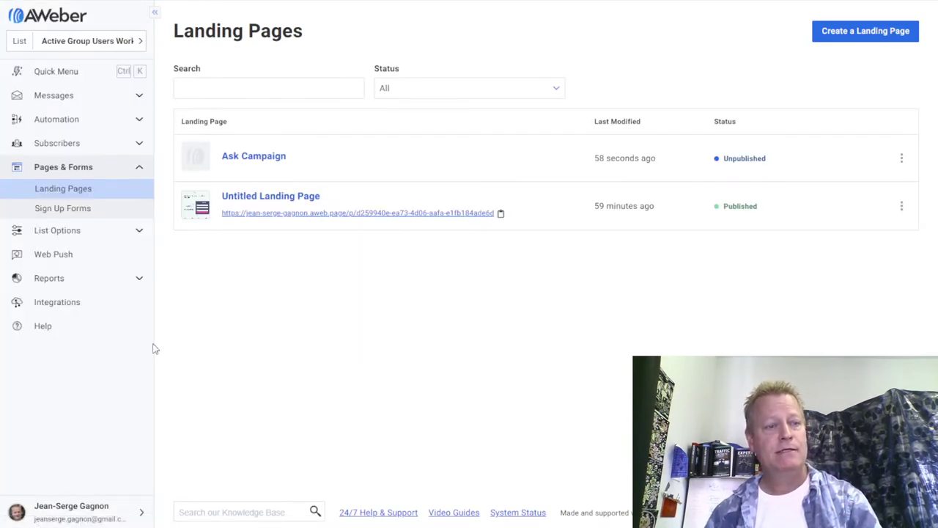
Add a subscriber-updatable custom field named 'Number 1 Question' to the list.
{"action": "left_click", "coordinate": [138, 231]}
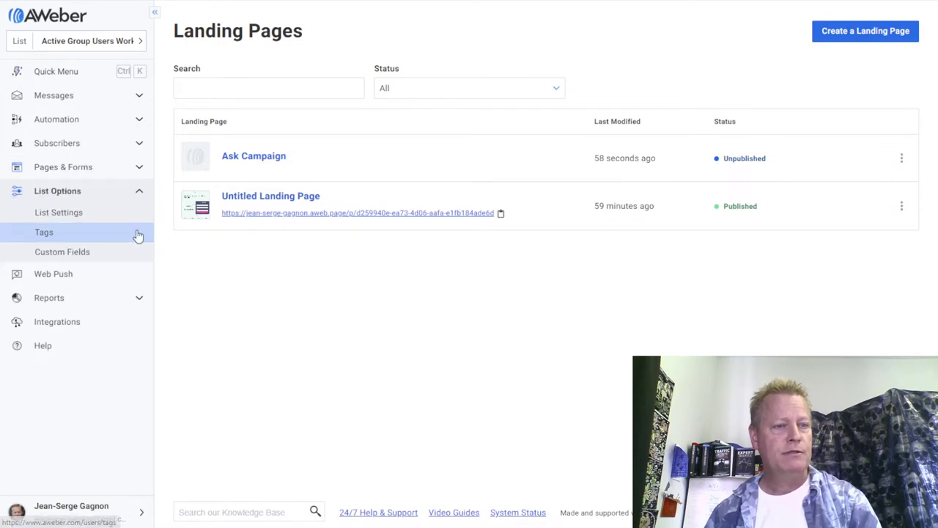
{"action": "left_click", "coordinate": [63, 252]}
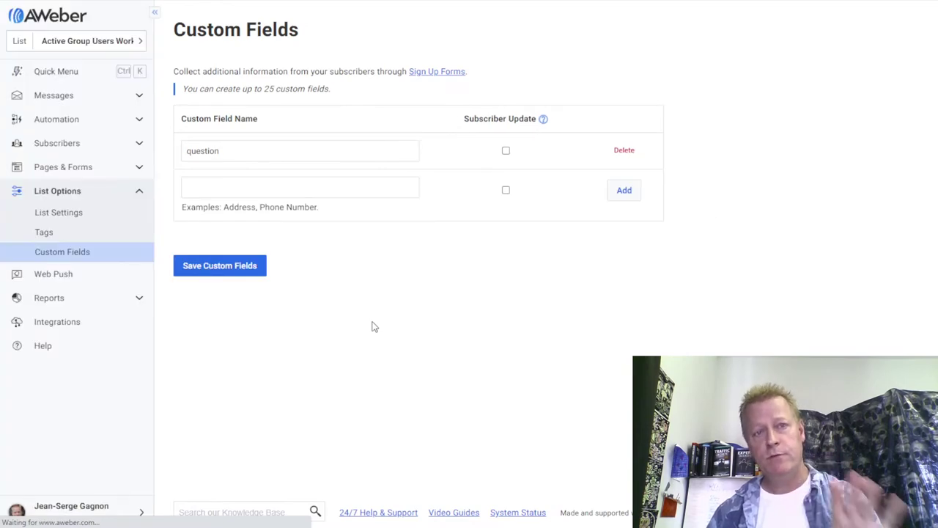
{"action": "left_click", "coordinate": [305, 188]}
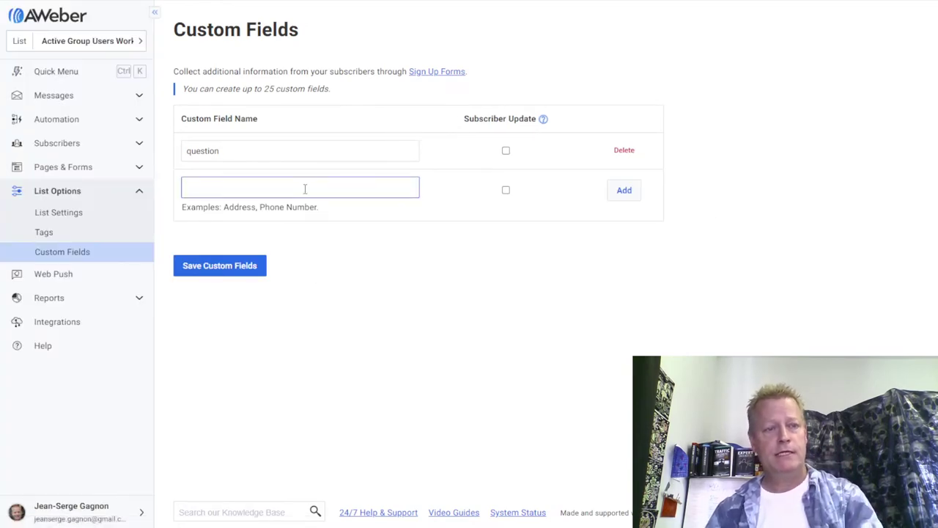
{"action": "type", "text": "We"}
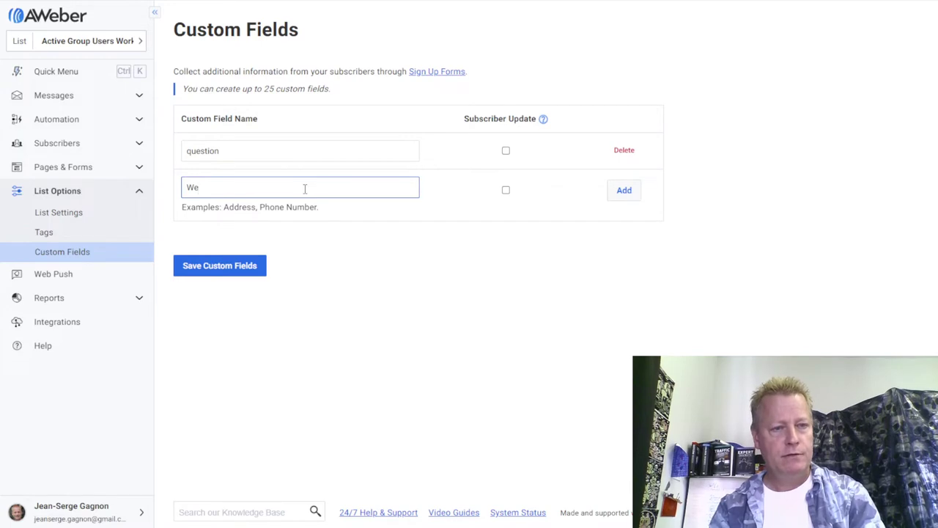
{"action": "type", "text": "l"}
{"action": "key", "text": "BackSpace"}
{"action": "key", "text": "BackSpace"}
{"action": "key", "text": "BackSpace"}
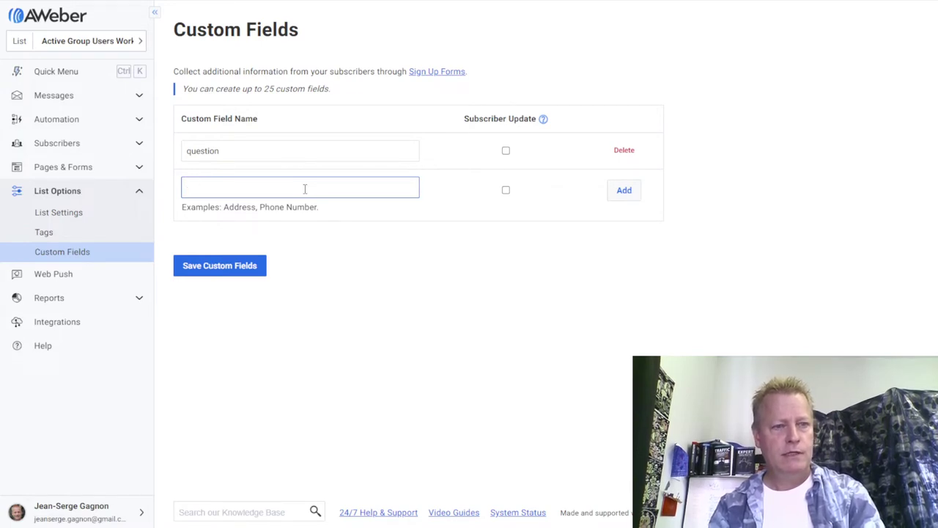
{"action": "type", "text": "Number "}
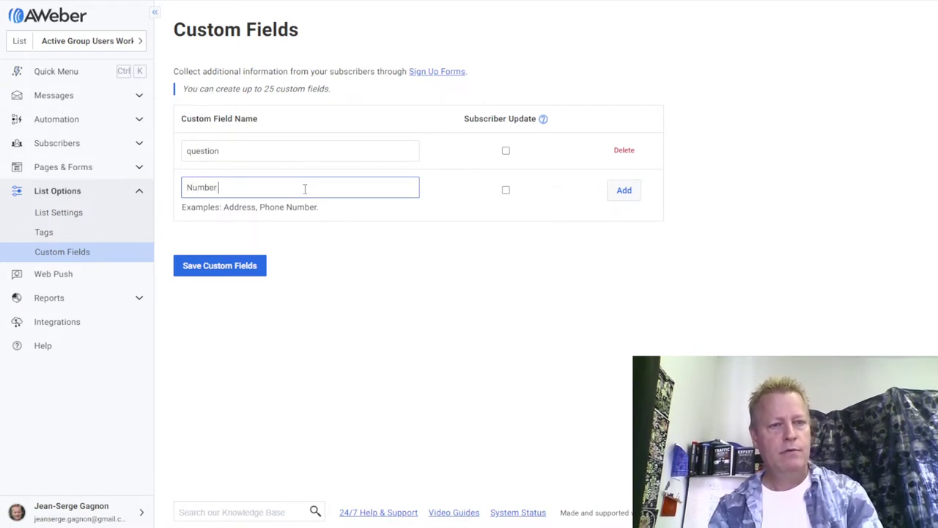
{"action": "type", "text": "1 Question"}
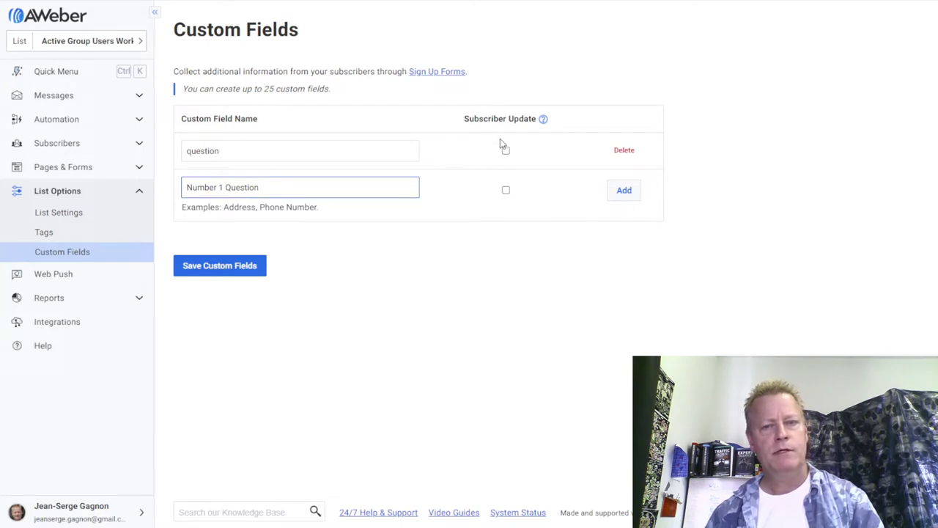
{"action": "left_click", "coordinate": [506, 189]}
{"action": "left_click", "coordinate": [506, 189]}
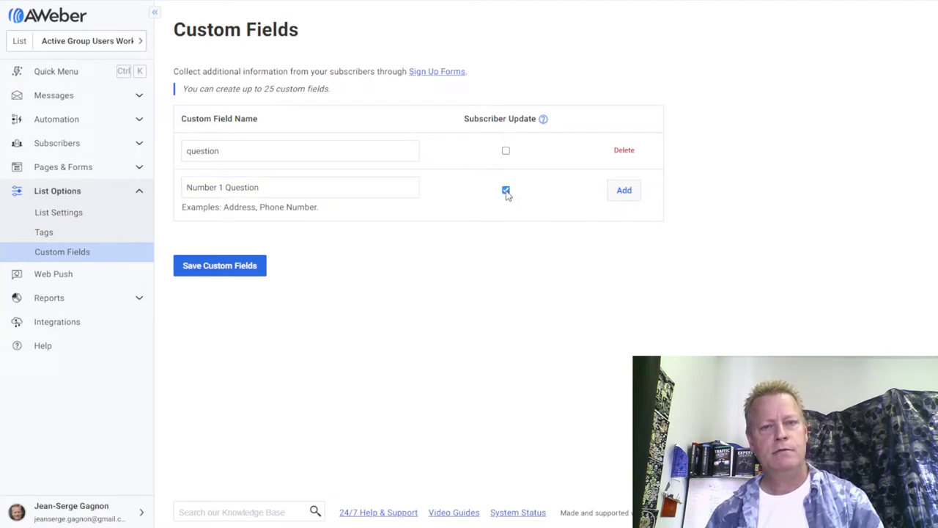
{"action": "left_click", "coordinate": [623, 192]}
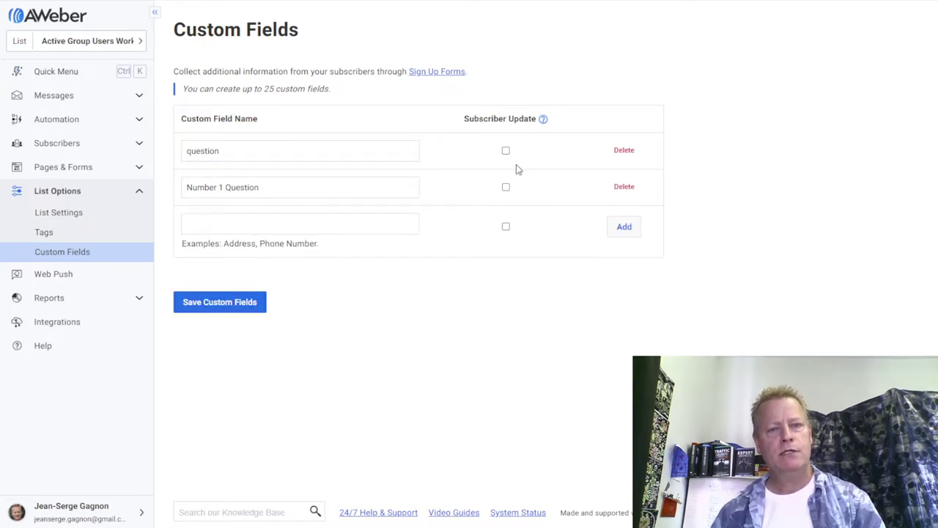
Save the 'question' and 'Number 1 Question' custom fields and go to Landing Pages.
{"action": "left_click", "coordinate": [193, 151]}
{"action": "left_click_drag", "start_coordinate": [193, 151], "coordinate": [259, 147]}
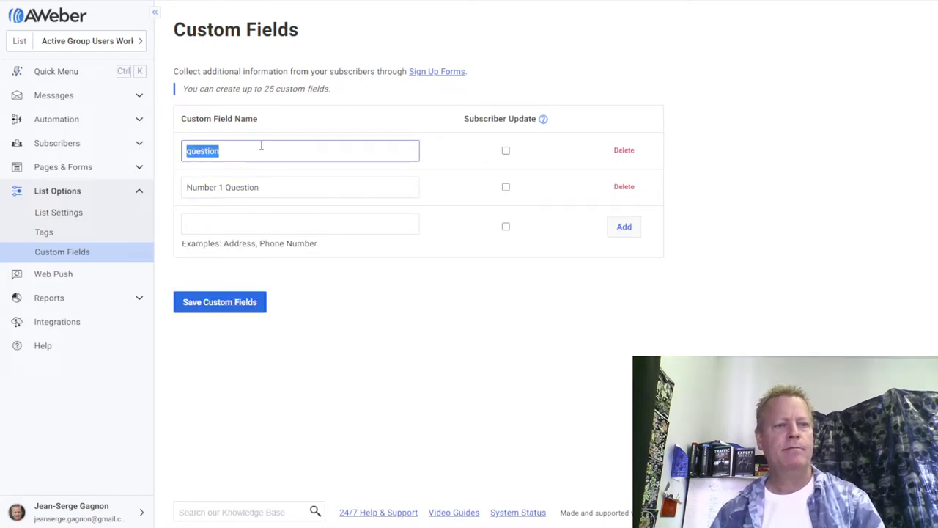
{"action": "left_click_drag", "start_coordinate": [279, 193], "coordinate": [176, 195]}
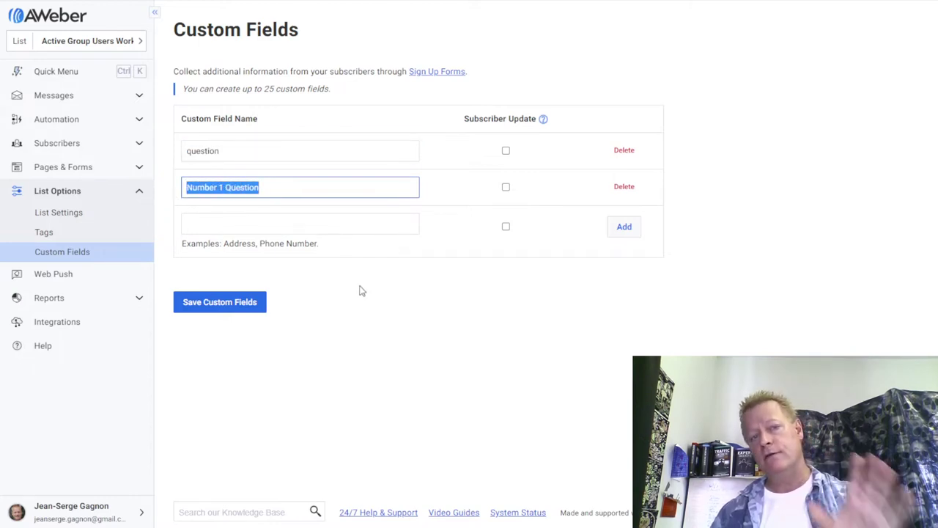
{"action": "left_click", "coordinate": [240, 310]}
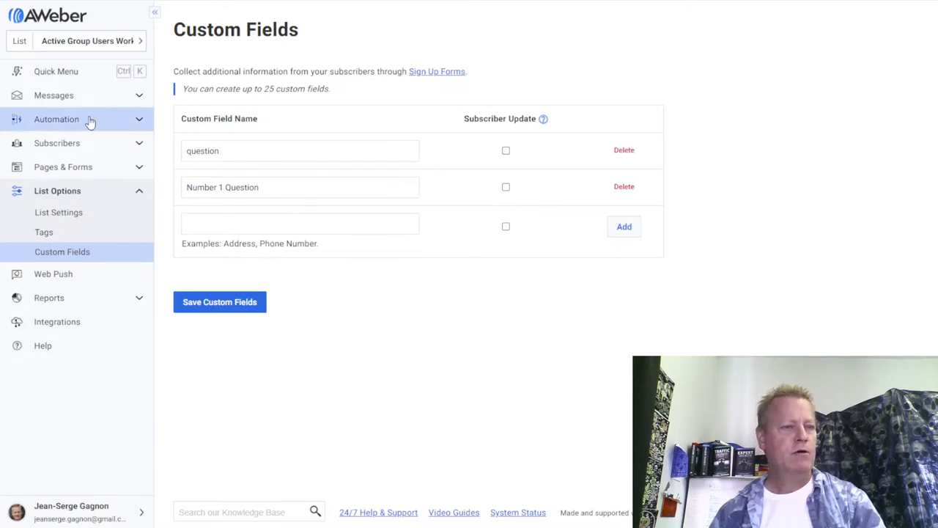
{"action": "left_click", "coordinate": [136, 167]}
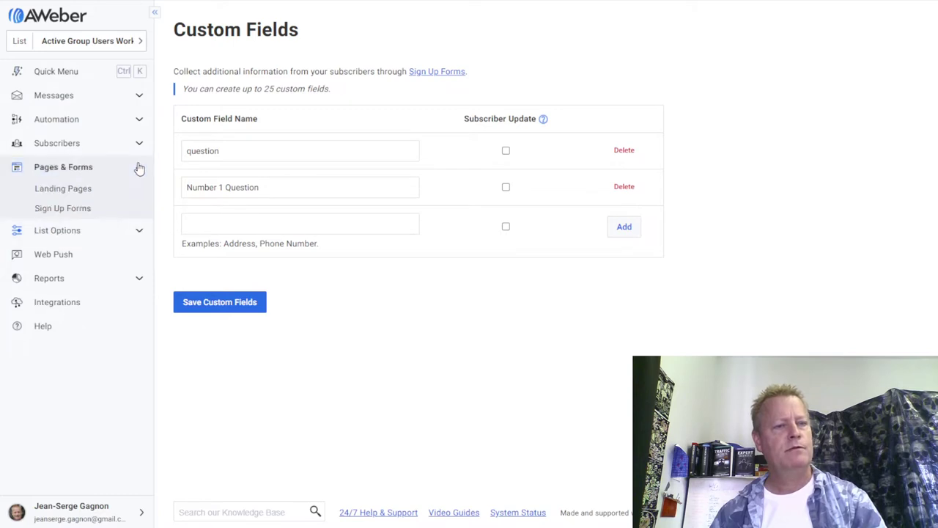
{"action": "left_click", "coordinate": [66, 191]}
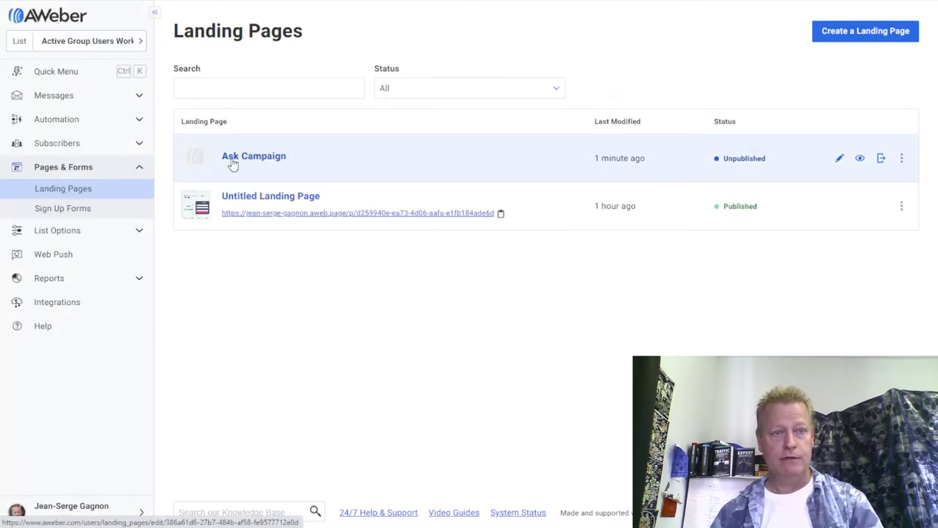
Open Ask Campaign and add the Number 1 Question field to its signup form.
{"action": "left_click", "coordinate": [262, 160]}
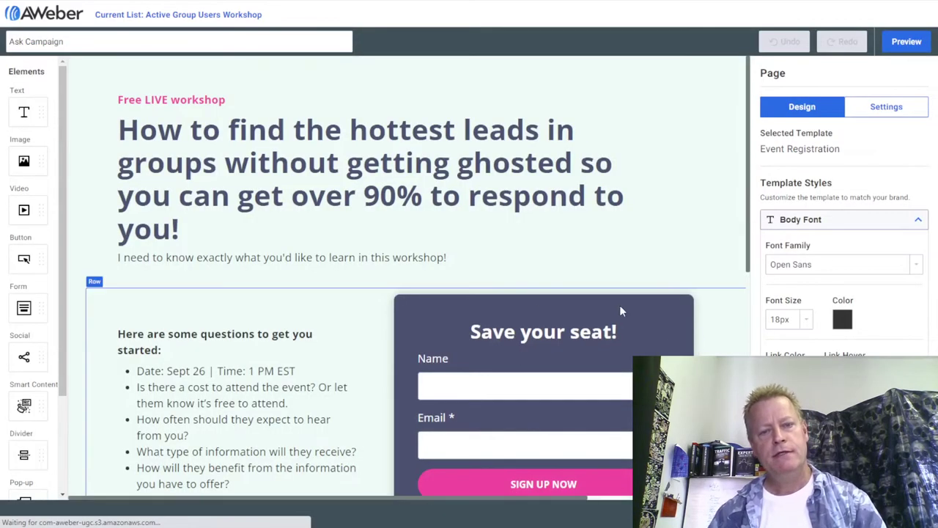
{"action": "scroll", "coordinate": [586, 308], "scroll_direction": "down", "scroll_amount": 2}
{"action": "left_click", "coordinate": [521, 233]}
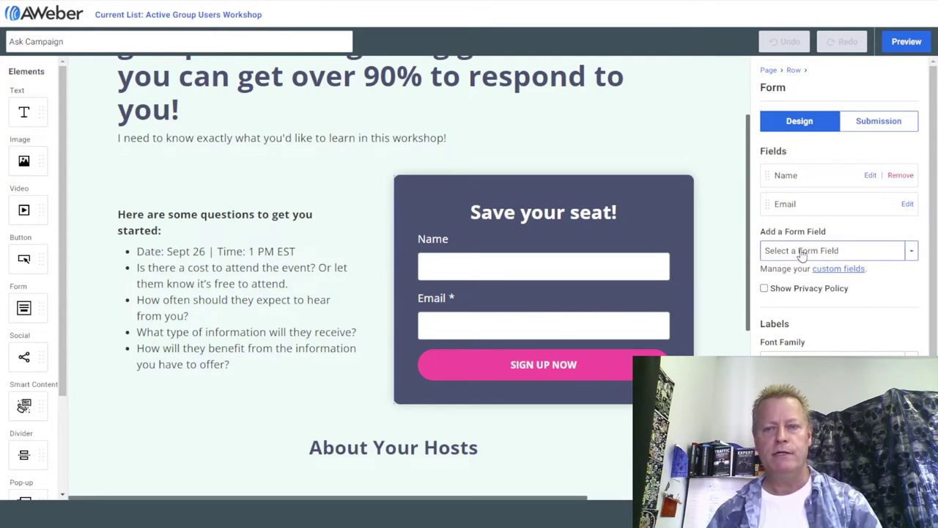
{"action": "left_click", "coordinate": [802, 253]}
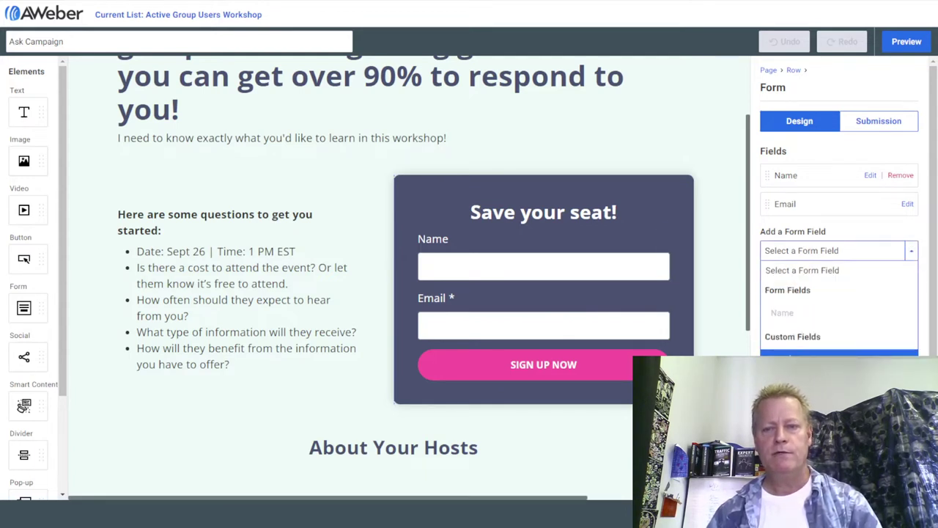
{"action": "left_click", "coordinate": [817, 356]}
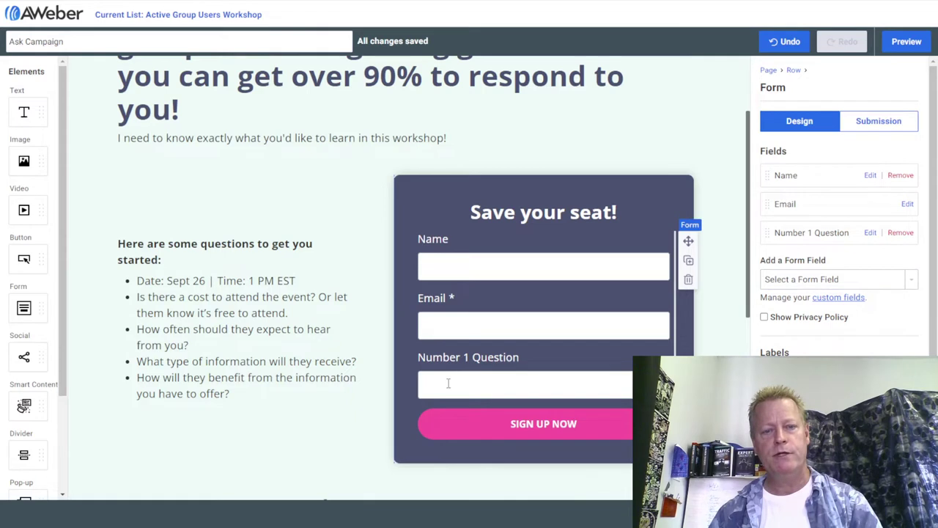
{"action": "left_click", "coordinate": [196, 303]}
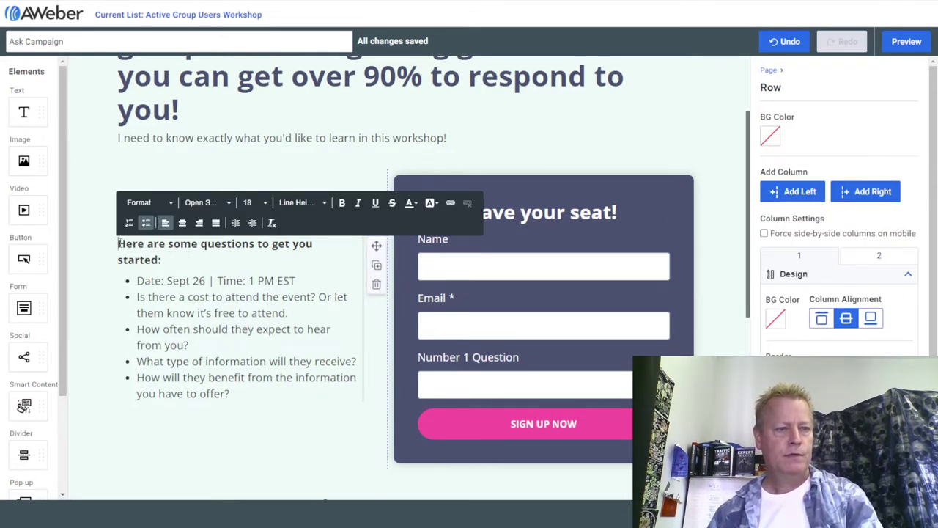
Retitle the text block 'I want to make this the best workshop ever for YOU' and rewrite the Date bullet.
{"action": "left_click_drag", "start_coordinate": [118, 243], "coordinate": [160, 263]}
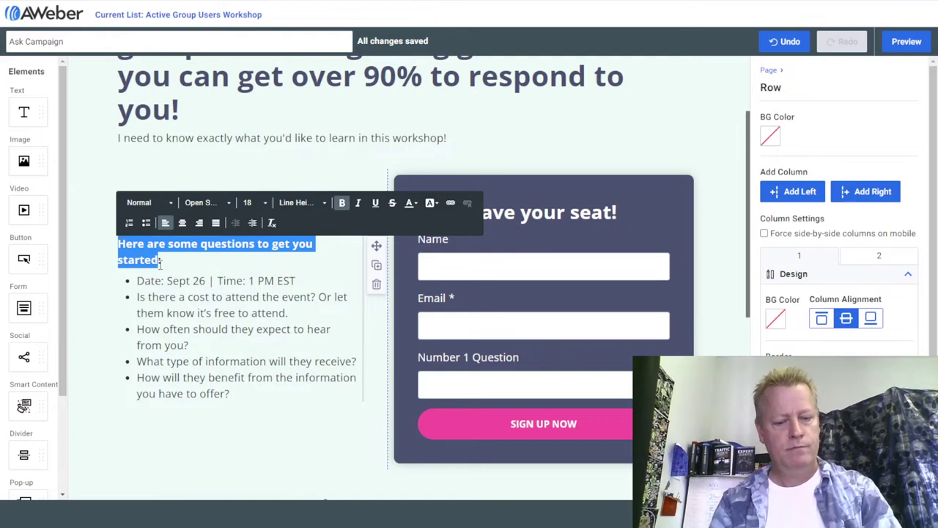
{"action": "type", "text": "I want to make this the best workshop e"}
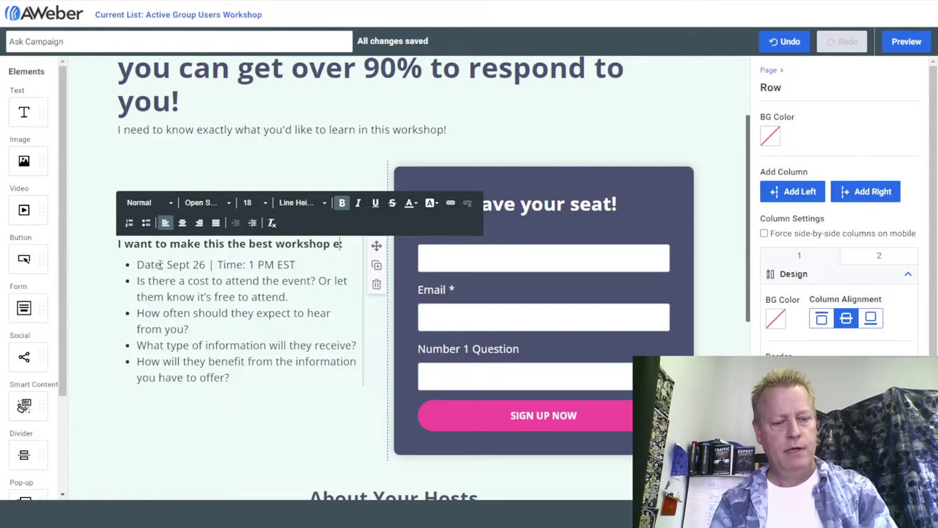
{"action": "type", "text": "ver!"}
{"action": "key", "text": "BackSpace"}
{"action": "type", "text": "for YOU:"}
{"action": "left_click", "coordinate": [151, 280]}
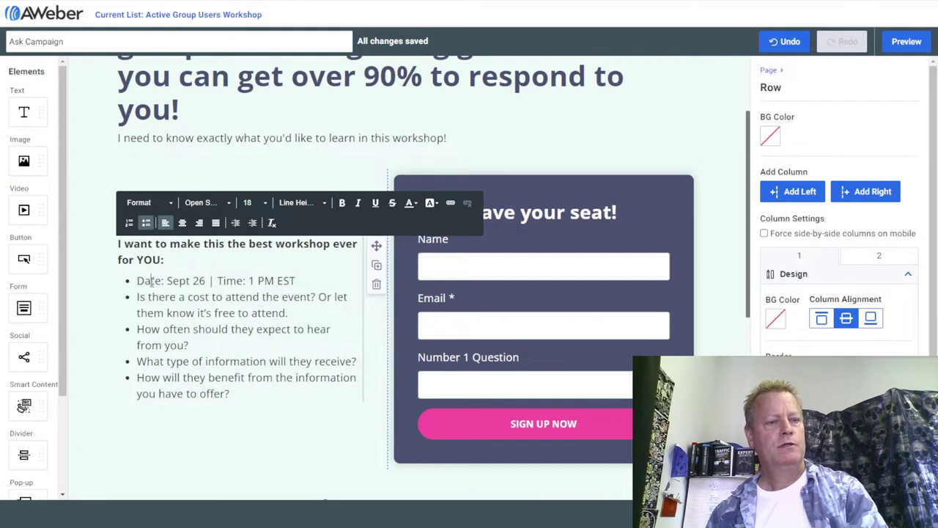
{"action": "left_click_drag", "start_coordinate": [141, 283], "coordinate": [301, 280]}
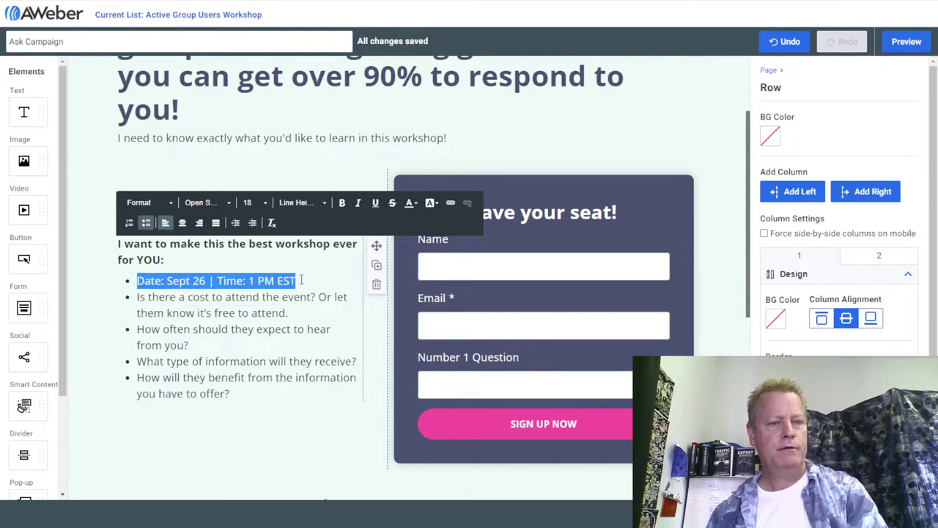
{"action": "type", "text": "I might know"}
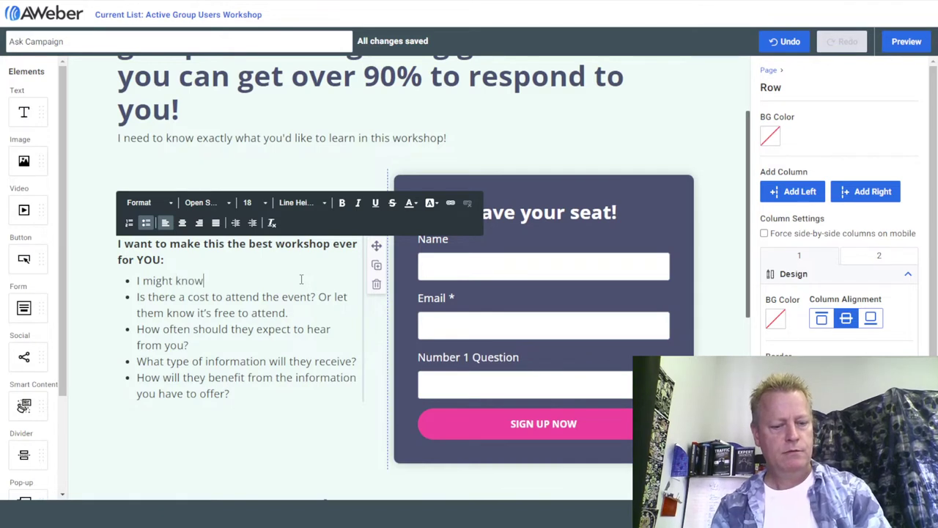
{"action": "type", "text": " some things but "}
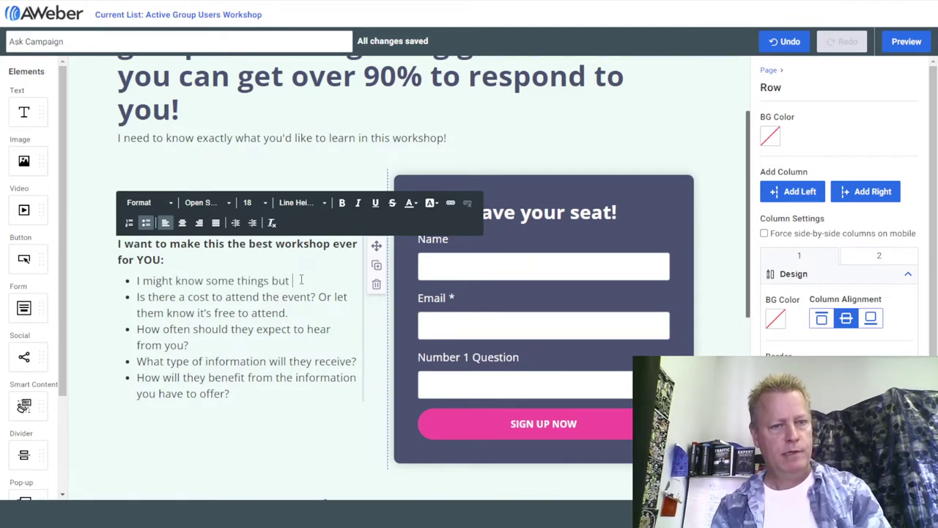
{"action": "type", "text": "I want to "}
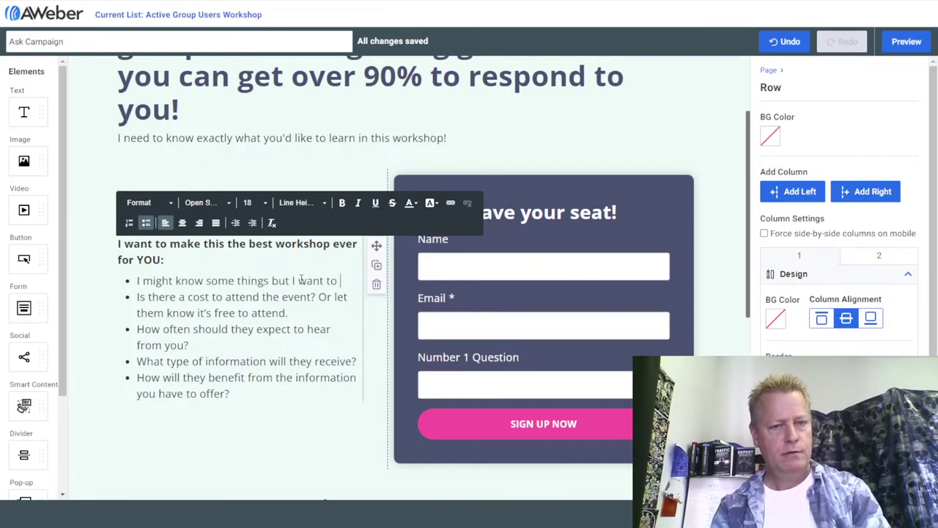
{"action": "type", "text": "be sure what"}
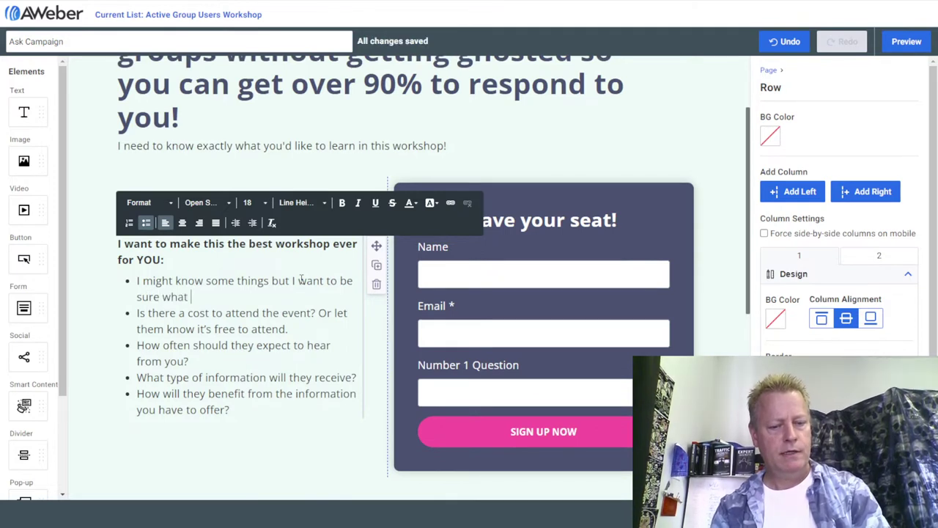
{"action": "type", "text": " I teach "}
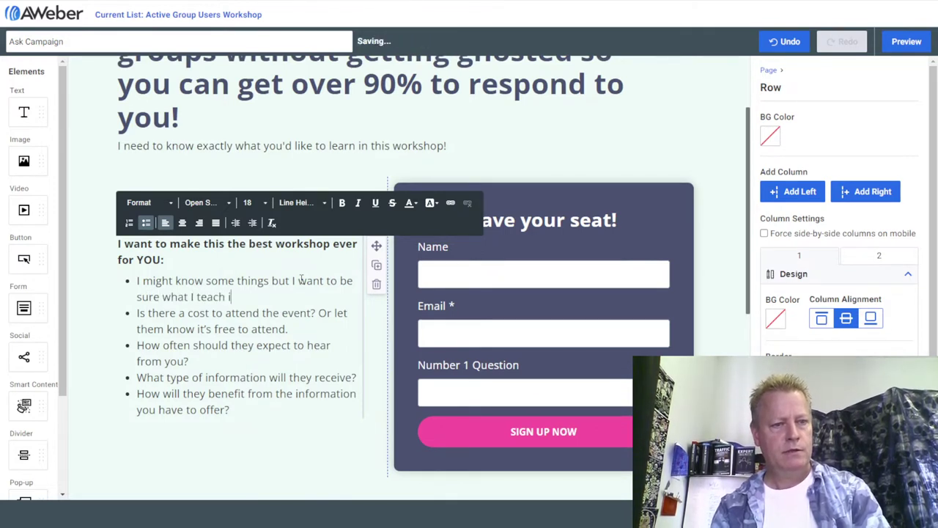
{"action": "type", "text": "is what you want to know!"}
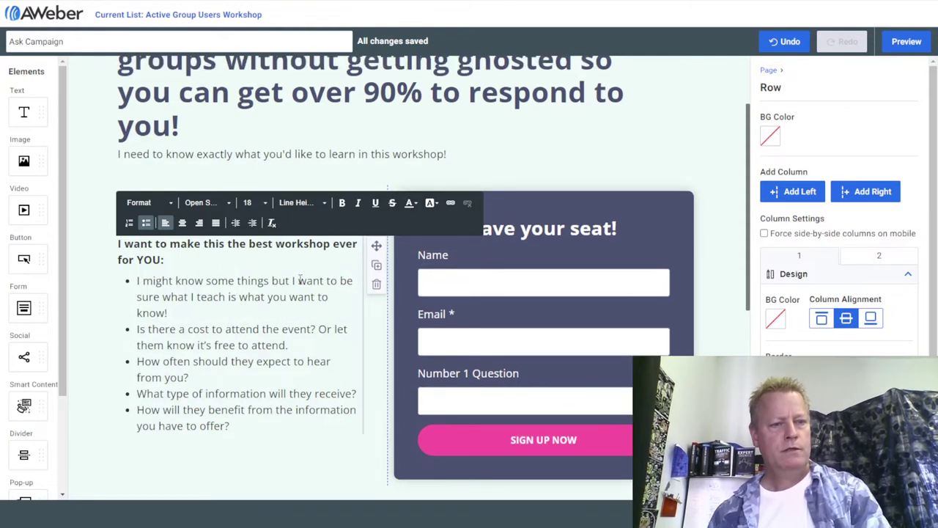
Rewrite the cost and frequency bullets and replace the last two with the #1 Question free-ticket offer.
{"action": "left_click_drag", "start_coordinate": [289, 345], "coordinate": [137, 329]}
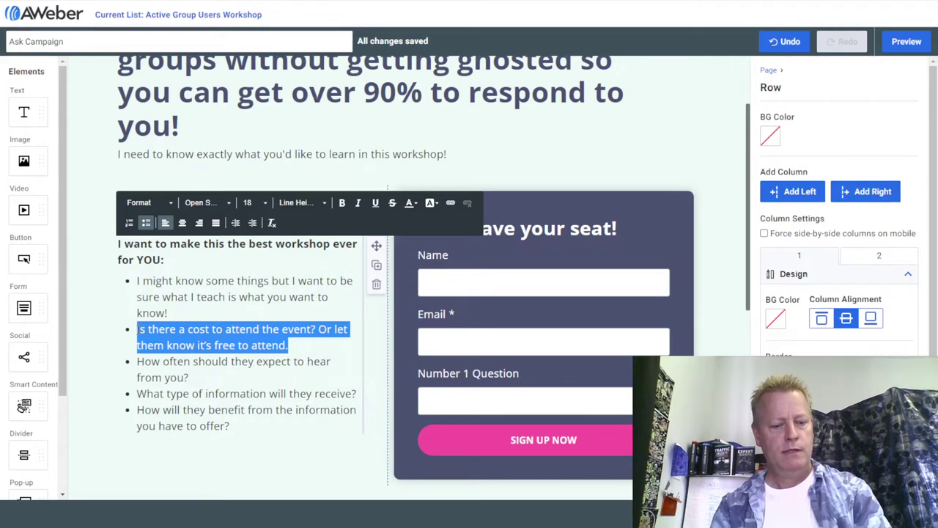
{"action": "type", "text": "In exchange"}
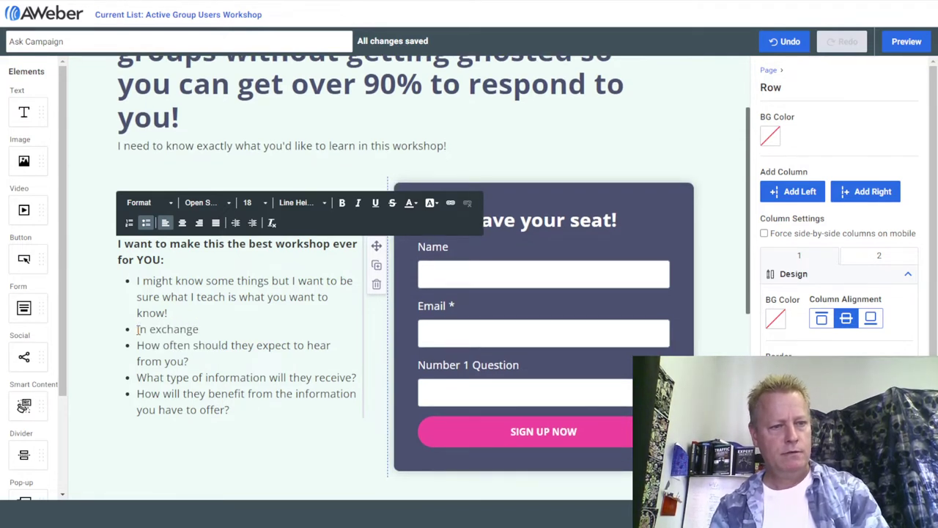
{"action": "type", "text": " for your "}
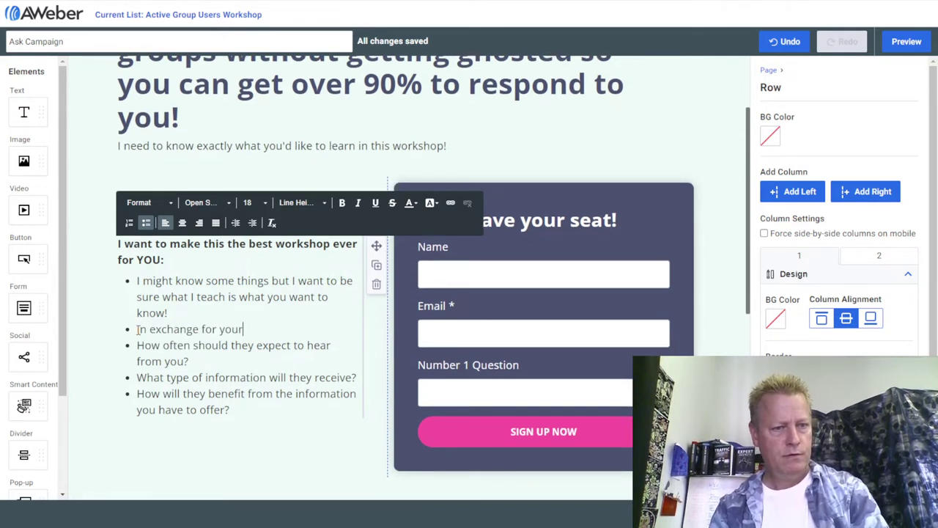
{"action": "type", "text": "question"}
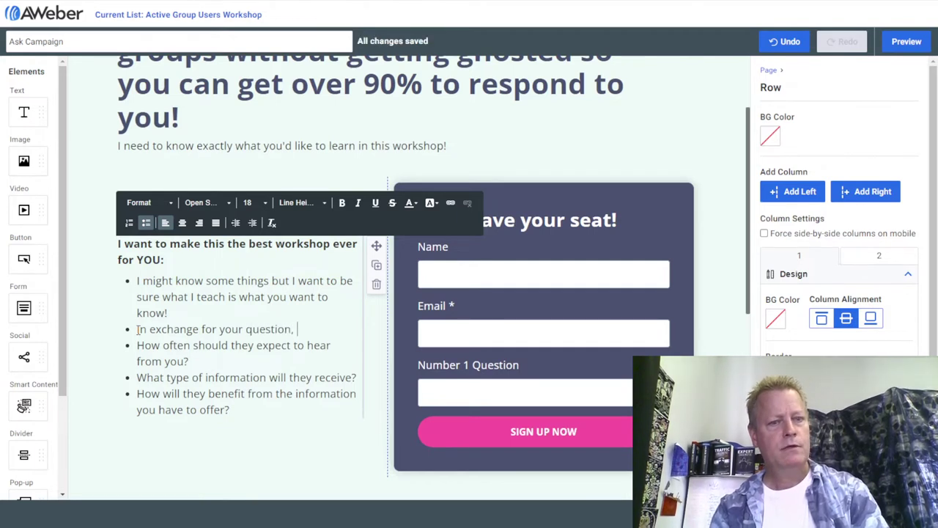
{"action": "type", "text": ", I will give you a FREE ticket to the next work"}
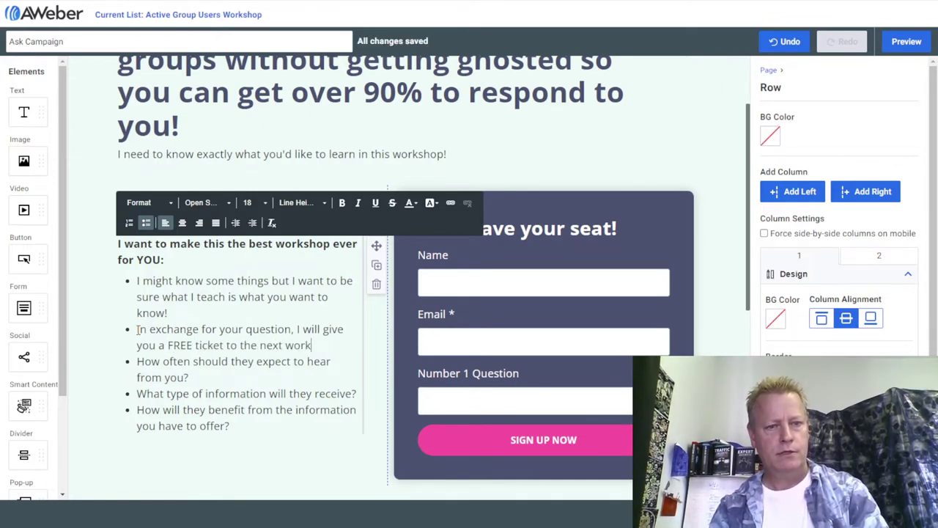
{"action": "type", "text": "shop!"}
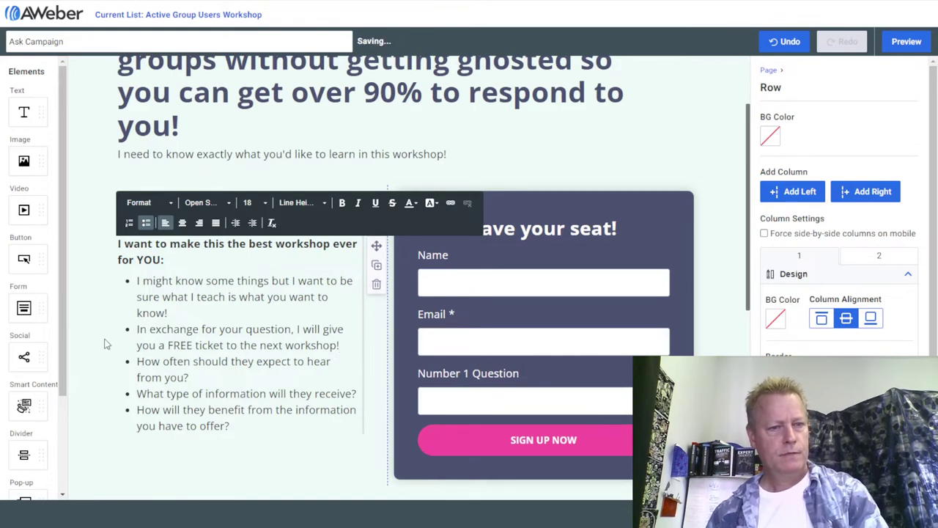
{"action": "left_click_drag", "start_coordinate": [192, 377], "coordinate": [137, 361]}
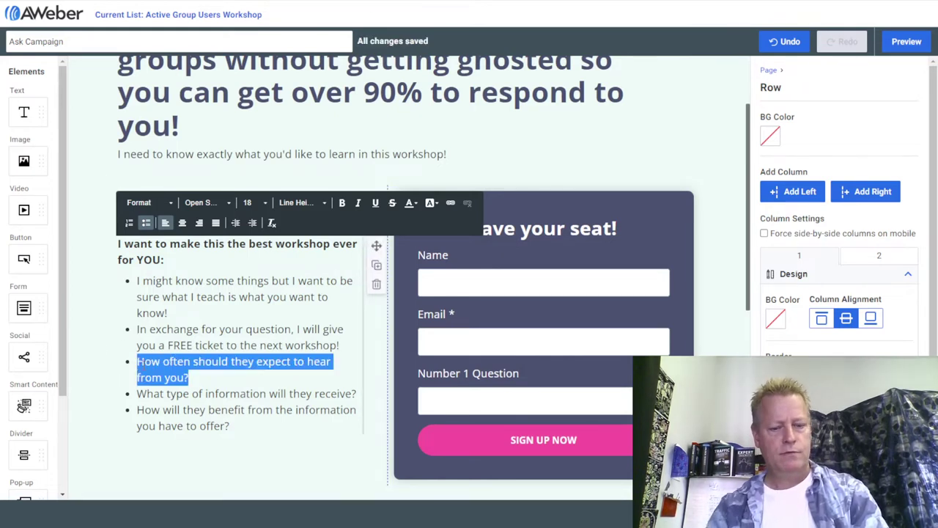
{"action": "type", "text": "In the future, this wo"}
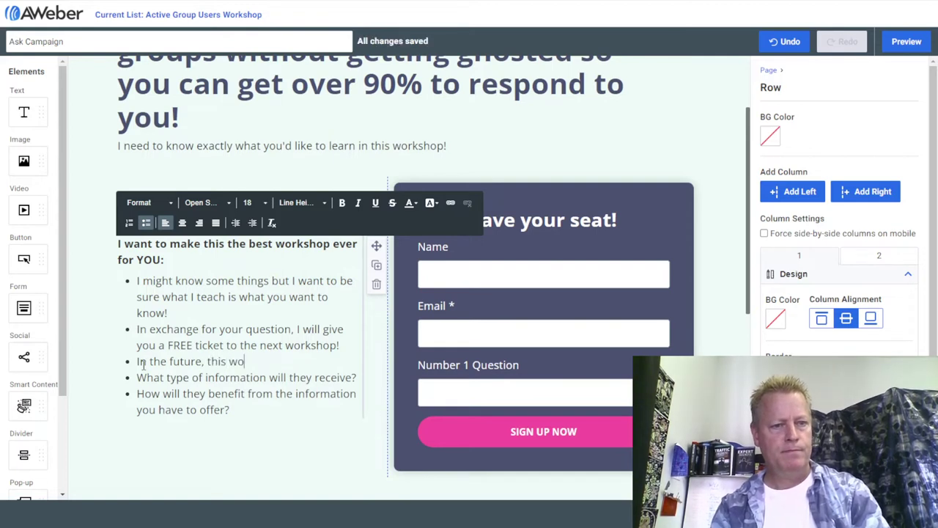
{"action": "type", "text": "rkshop with be $19"}
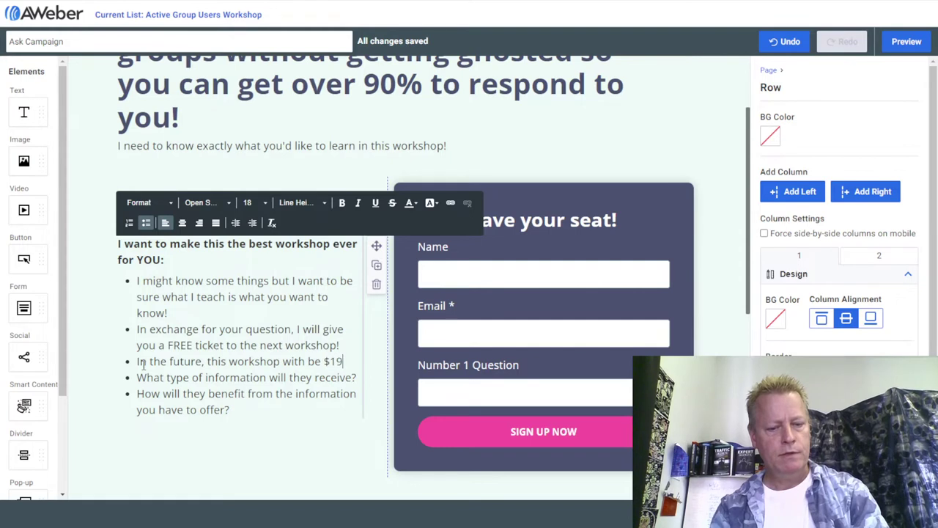
{"action": "type", "text": "or more!"}
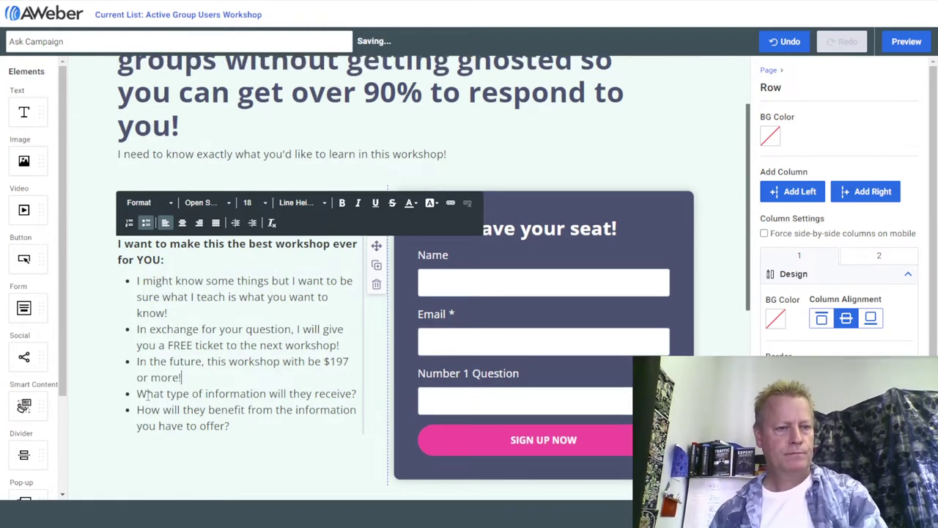
{"action": "left_click_drag", "start_coordinate": [137, 393], "coordinate": [233, 428]}
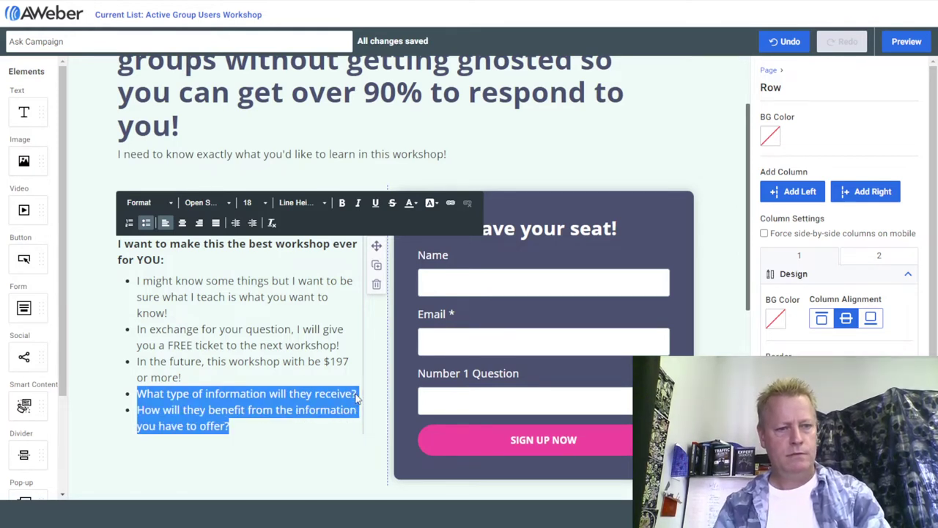
{"action": "key", "text": "BackSpace"}
{"action": "type", "text": "Just tell me "}
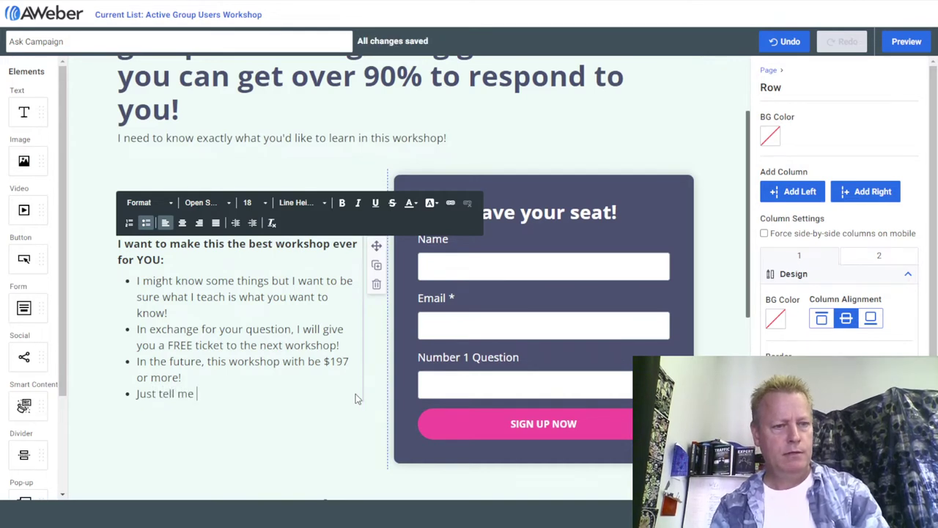
{"action": "type", "text": "what your "}
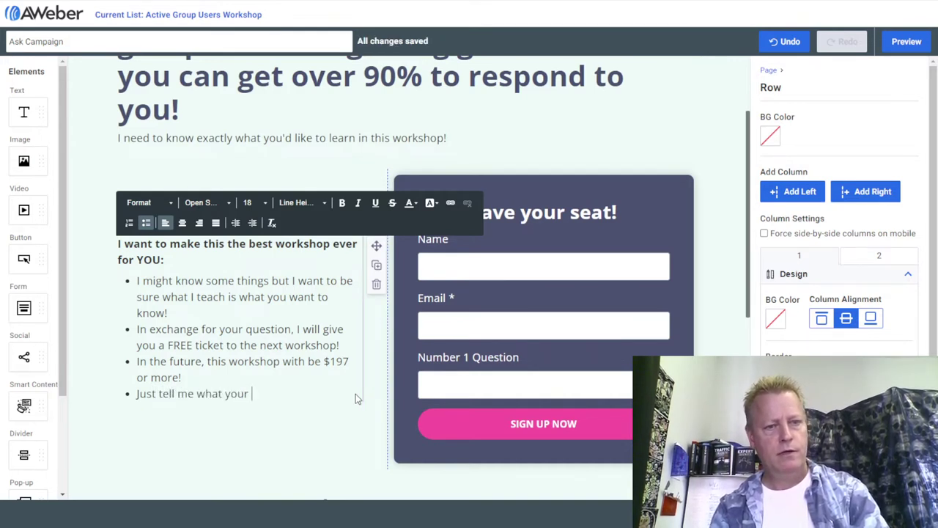
{"action": "type", "text": "#1 Question is about "}
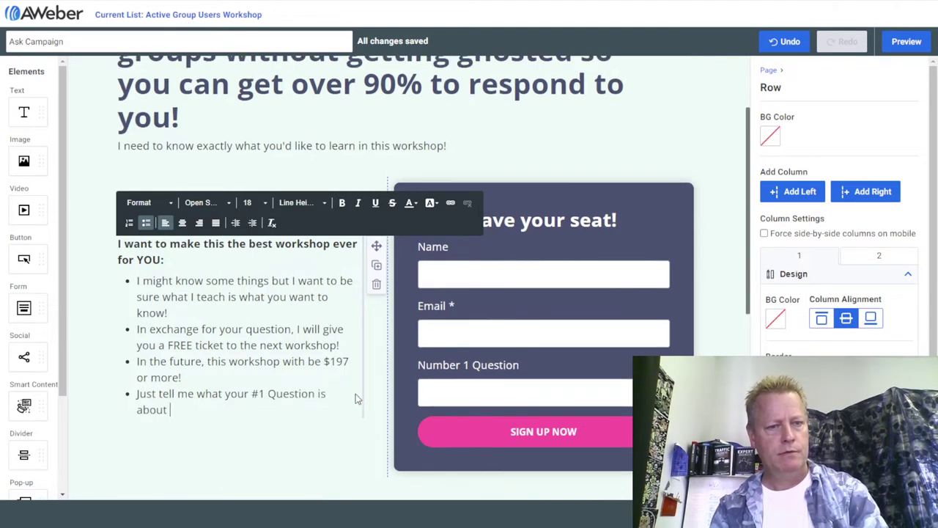
{"action": "type", "text": "finding "}
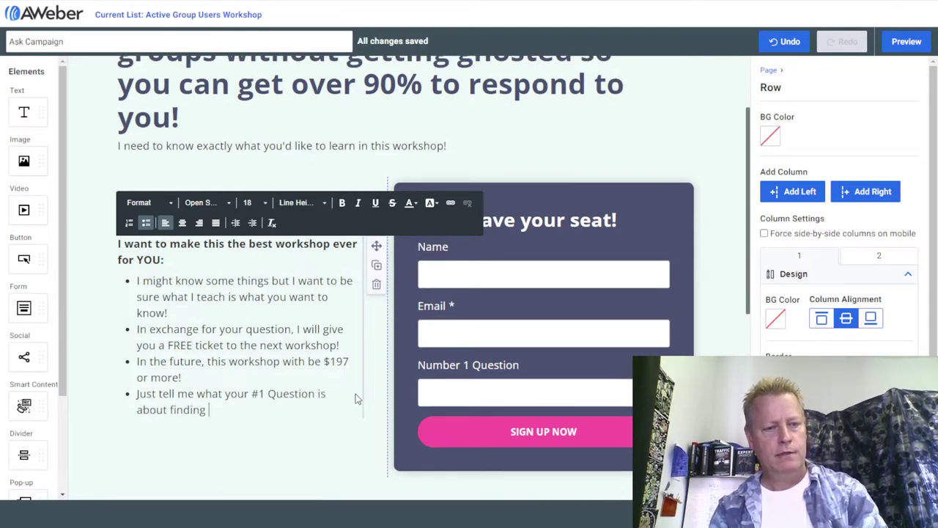
{"action": "type", "text": "leads "}
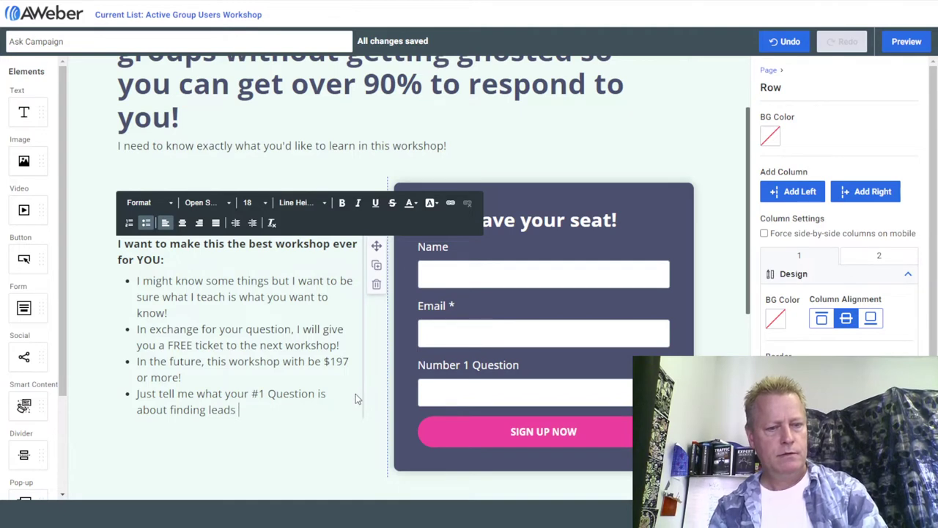
{"action": "type", "text": "in groups "}
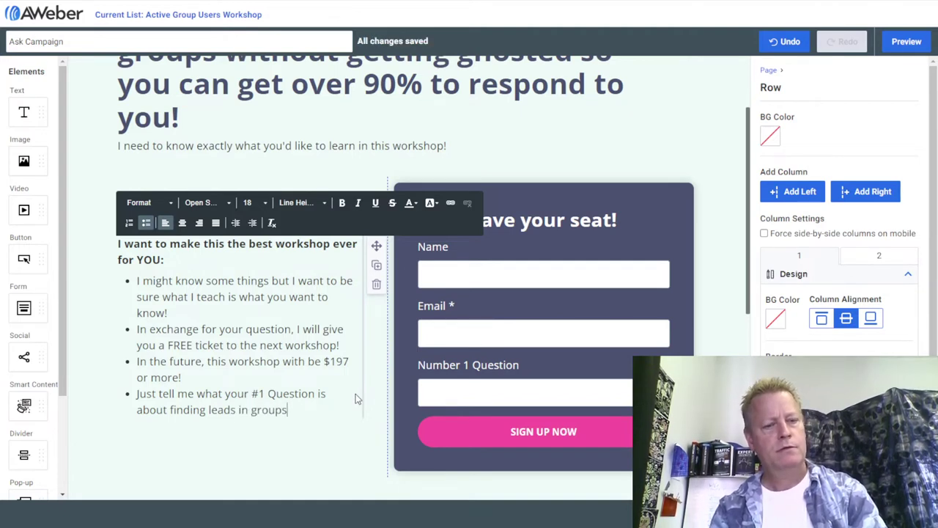
{"action": "type", "text": "is"}
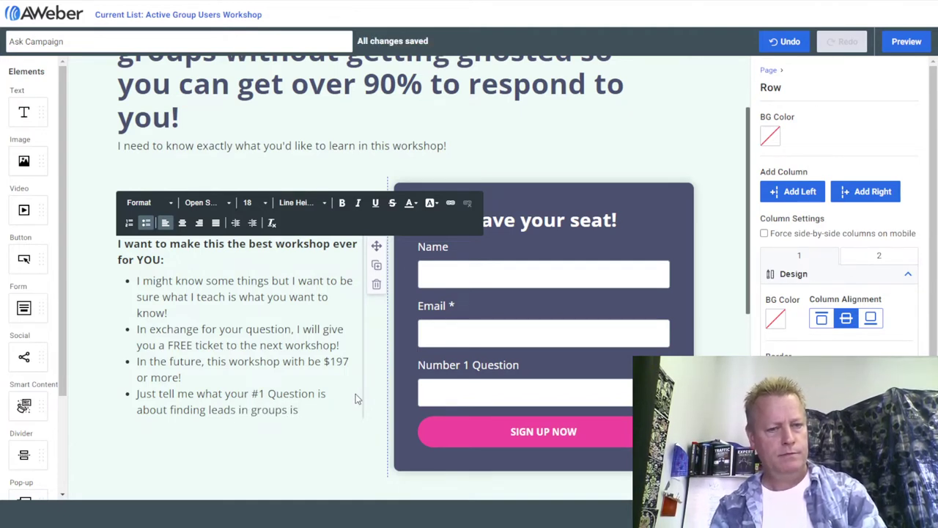
{"action": "type", "text": " an"}
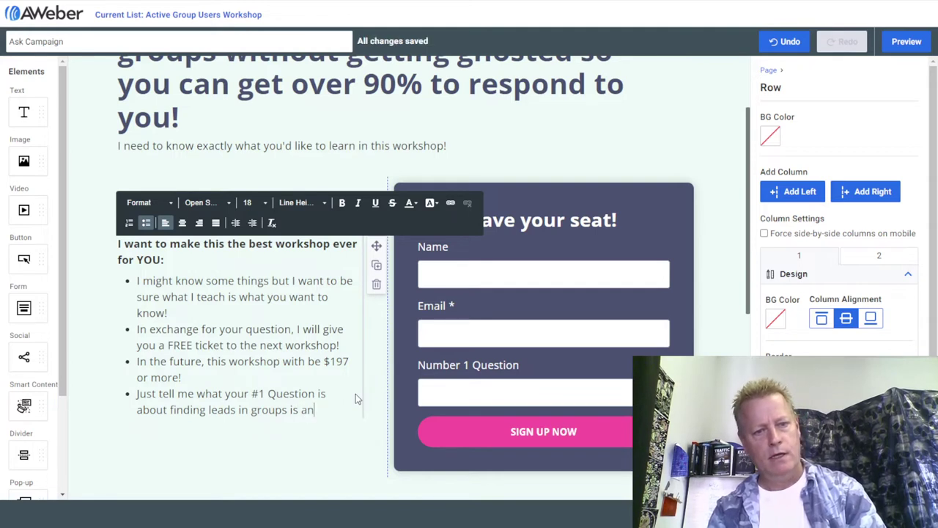
{"action": "type", "text": "d I'll sen"}
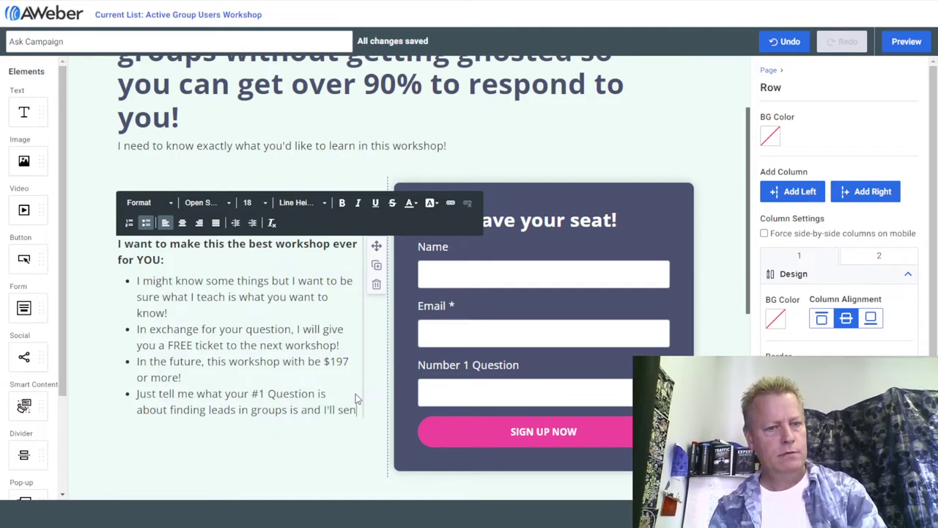
{"action": "type", "text": "d your your "}
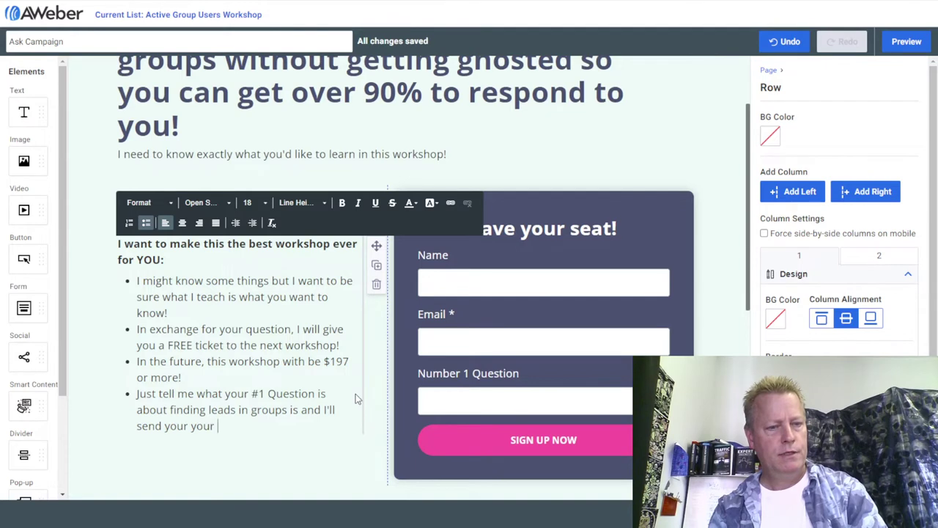
{"action": "type", "text": "free ticket by email!"}
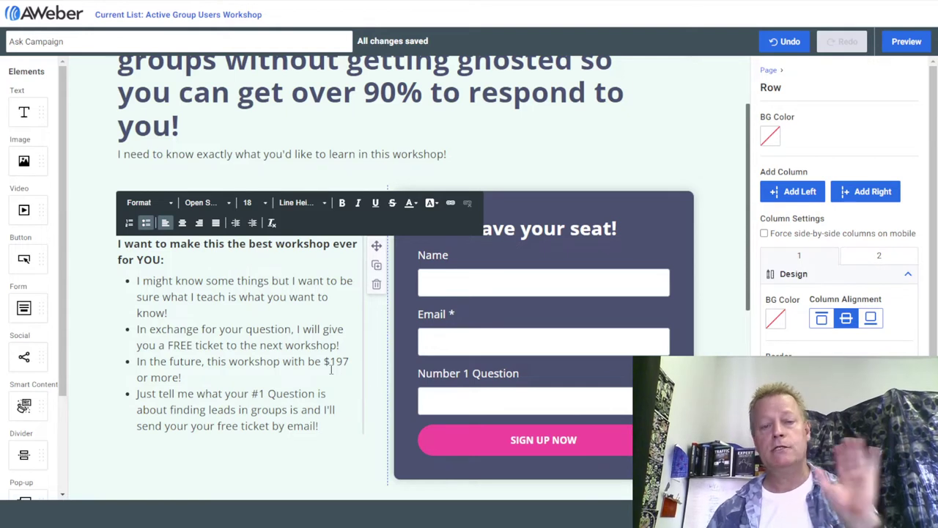
{"action": "scroll", "coordinate": [361, 393], "scroll_direction": "down", "scroll_amount": 2}
{"action": "left_click", "coordinate": [532, 168]}
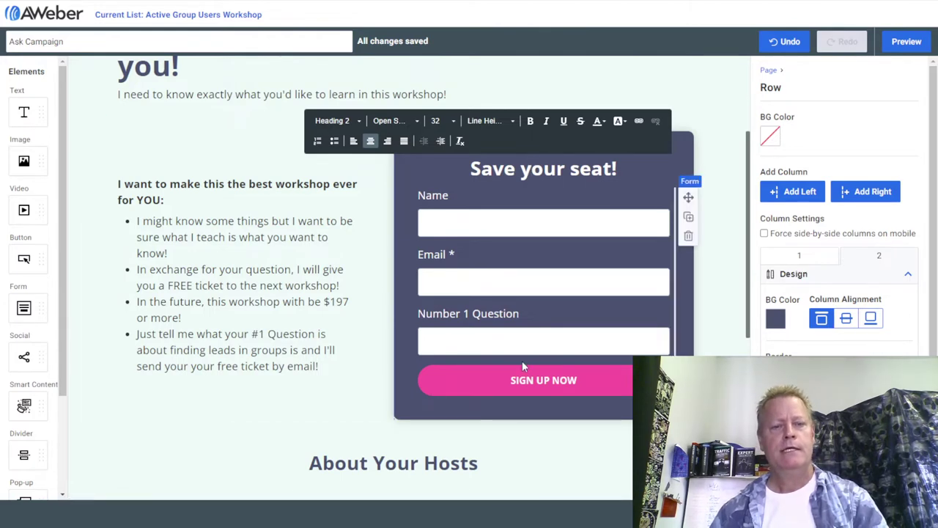
Select the first About Your Hosts photo and show My Images in the image gallery.
{"action": "scroll", "coordinate": [477, 405], "scroll_direction": "down", "scroll_amount": 5}
{"action": "mouse_move", "coordinate": [156, 348]}
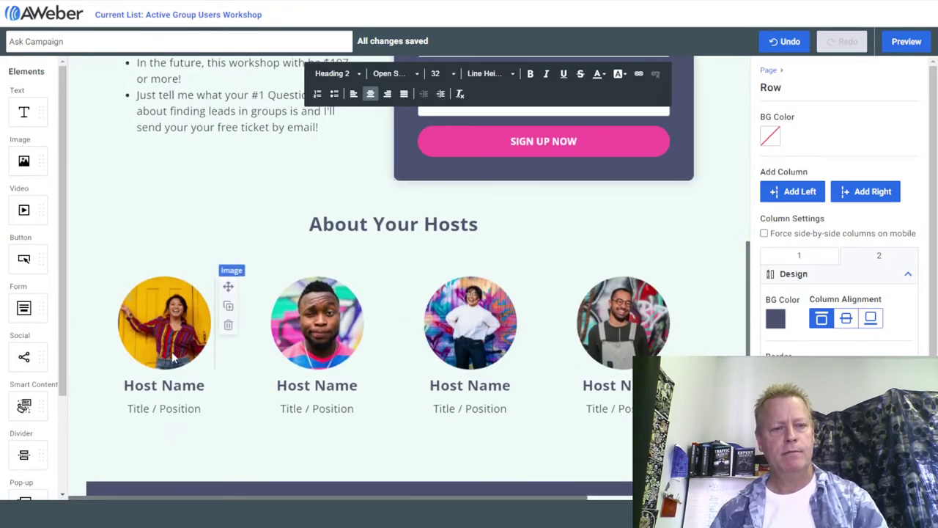
{"action": "left_click", "coordinate": [157, 348]}
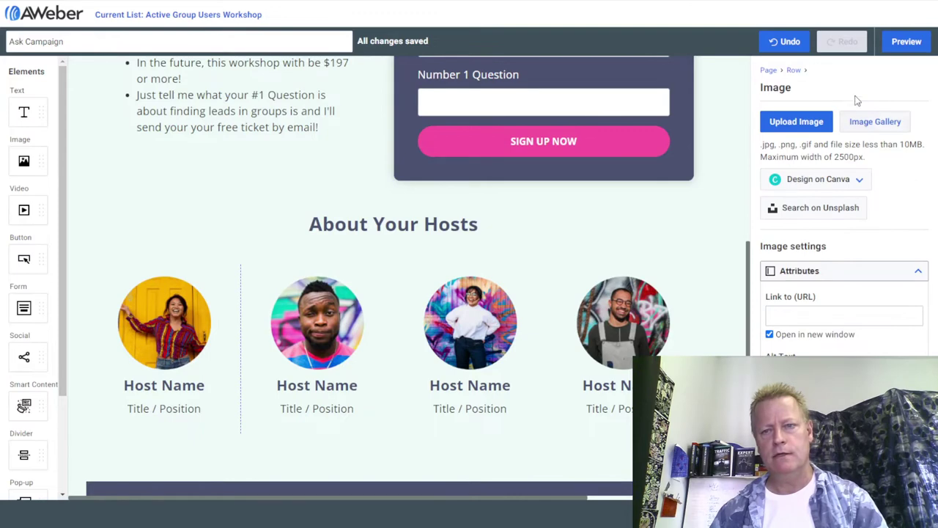
{"action": "left_click", "coordinate": [862, 121]}
{"action": "left_click", "coordinate": [309, 66]}
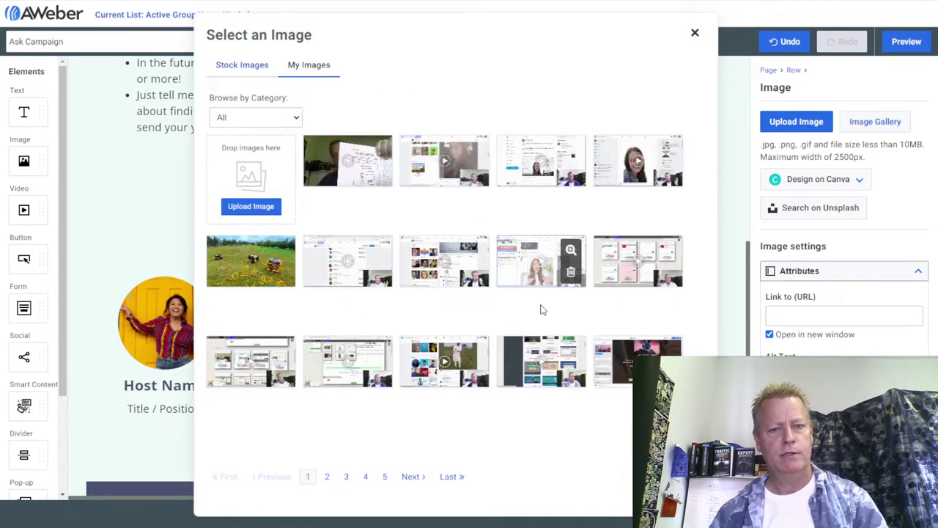
Page back through My Images to the portraits and use the blond man's portrait as the first host photo.
{"action": "left_click", "coordinate": [452, 476]}
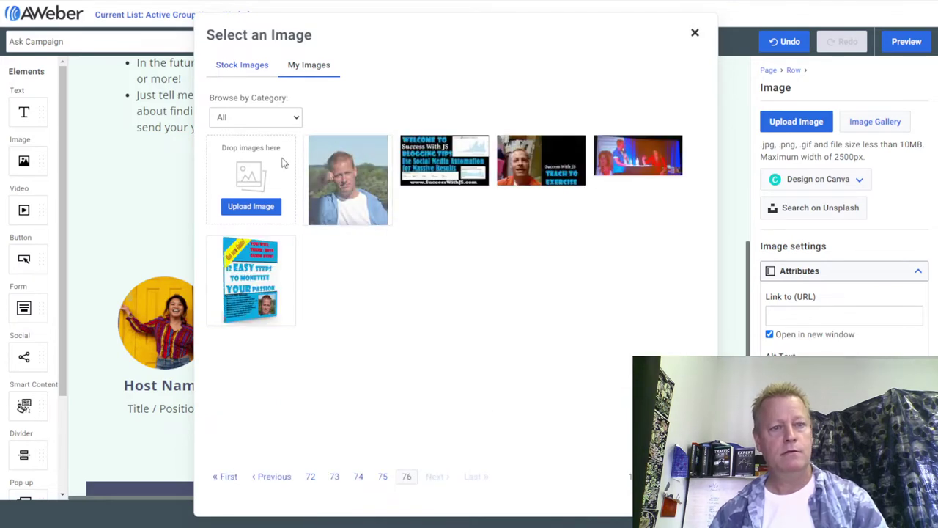
{"action": "left_click", "coordinate": [383, 477]}
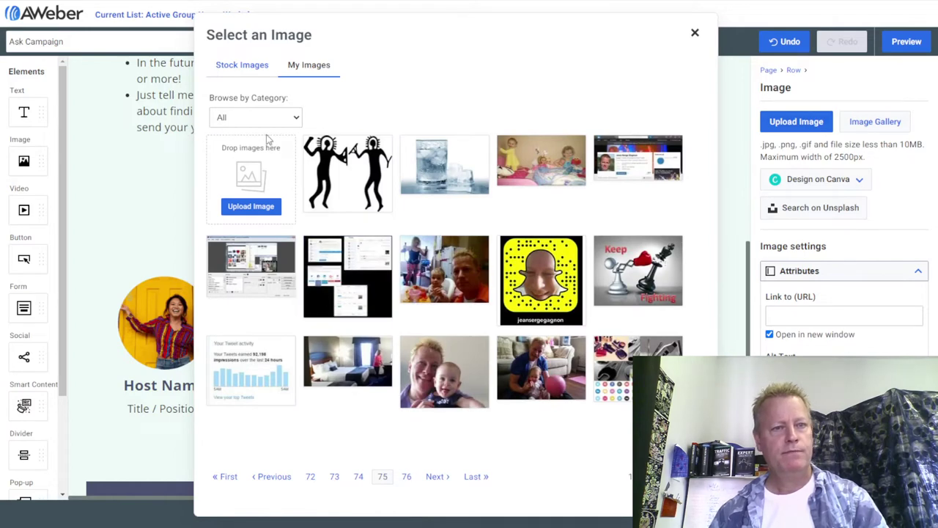
{"action": "left_click", "coordinate": [359, 477]}
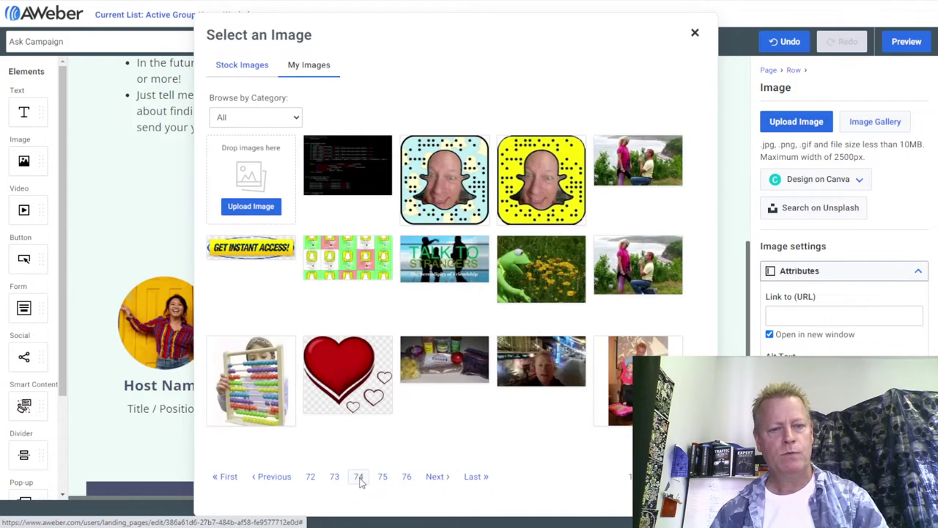
{"action": "left_click", "coordinate": [335, 477]}
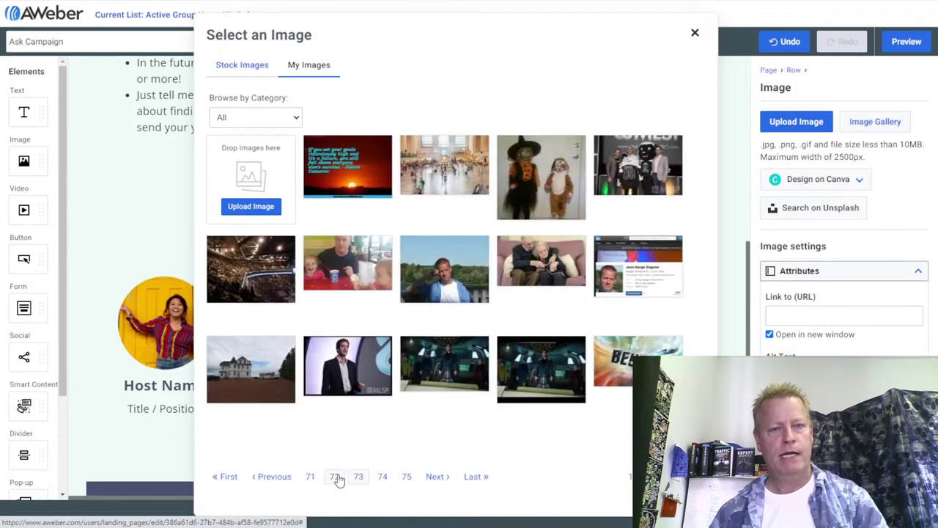
{"action": "left_click", "coordinate": [311, 477]}
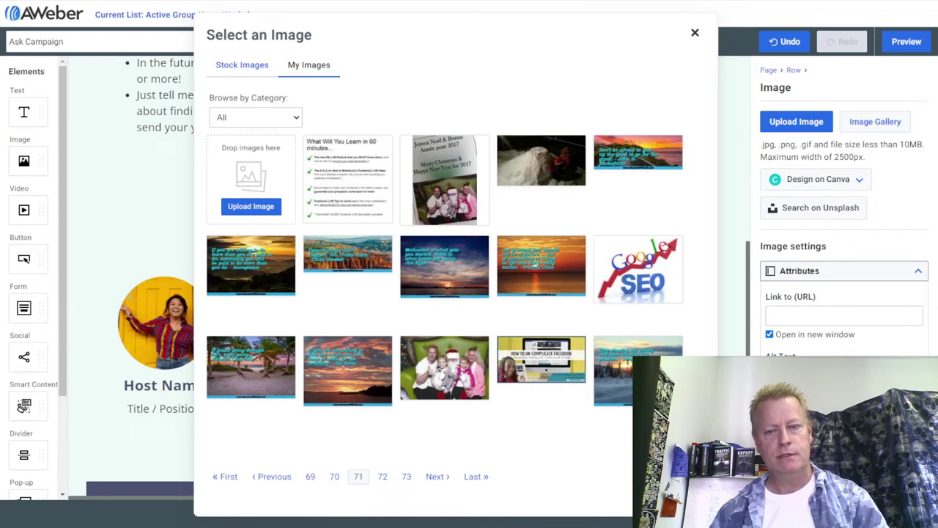
{"action": "left_click", "coordinate": [273, 480]}
{"action": "left_click", "coordinate": [272, 480]}
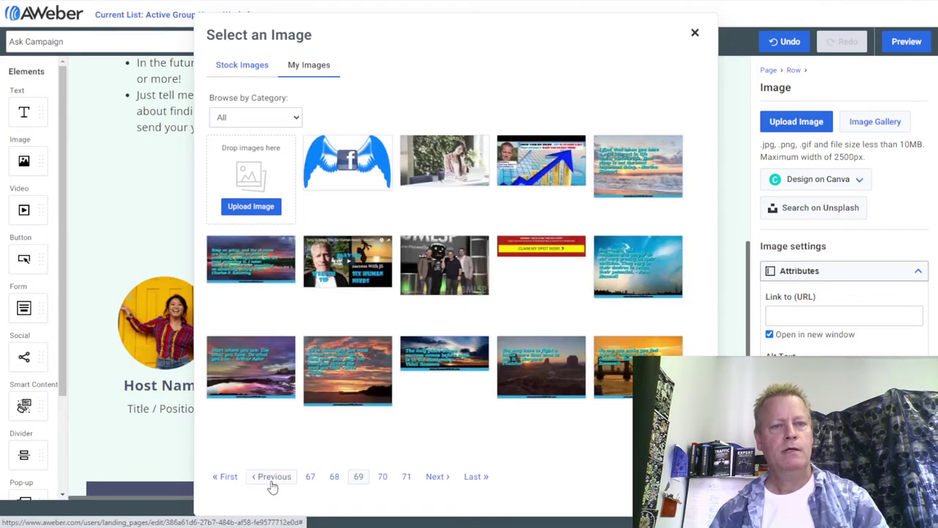
{"action": "left_click", "coordinate": [273, 480]}
{"action": "left_click", "coordinate": [272, 480]}
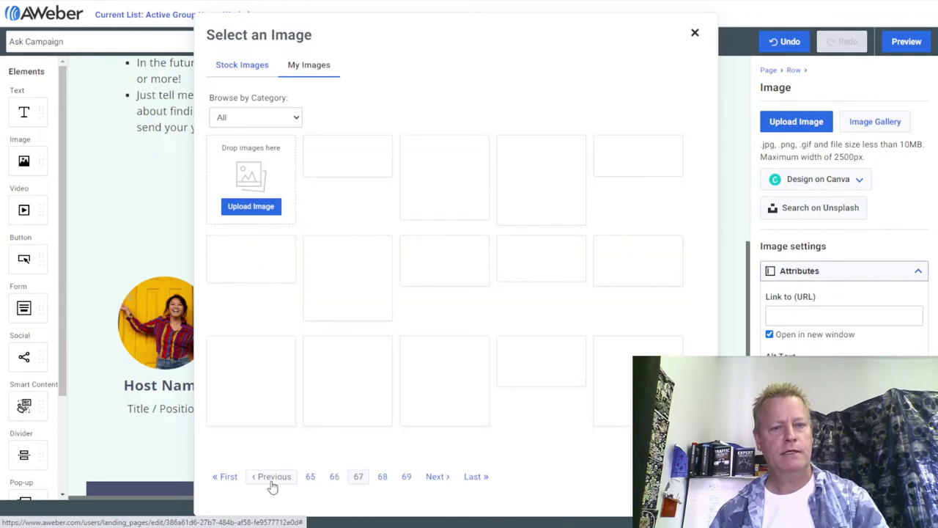
{"action": "left_click", "coordinate": [273, 480]}
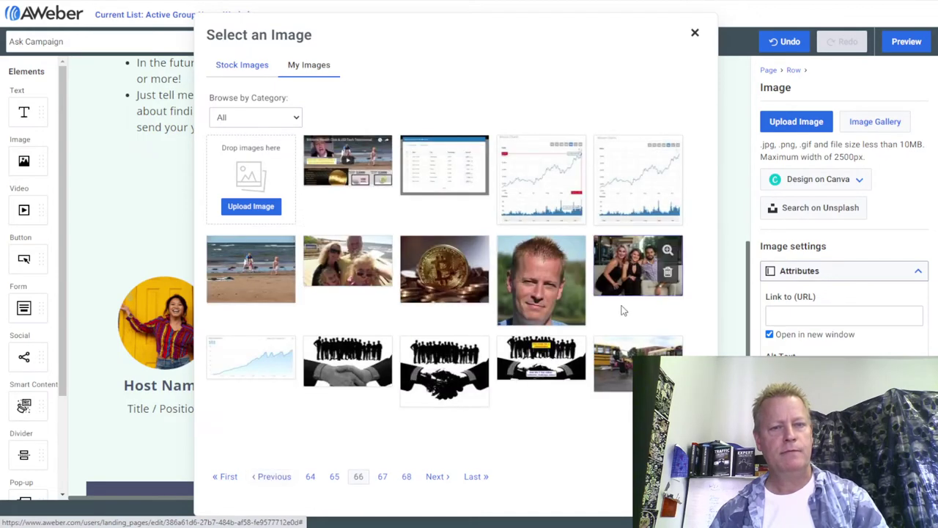
{"action": "left_click", "coordinate": [276, 477]}
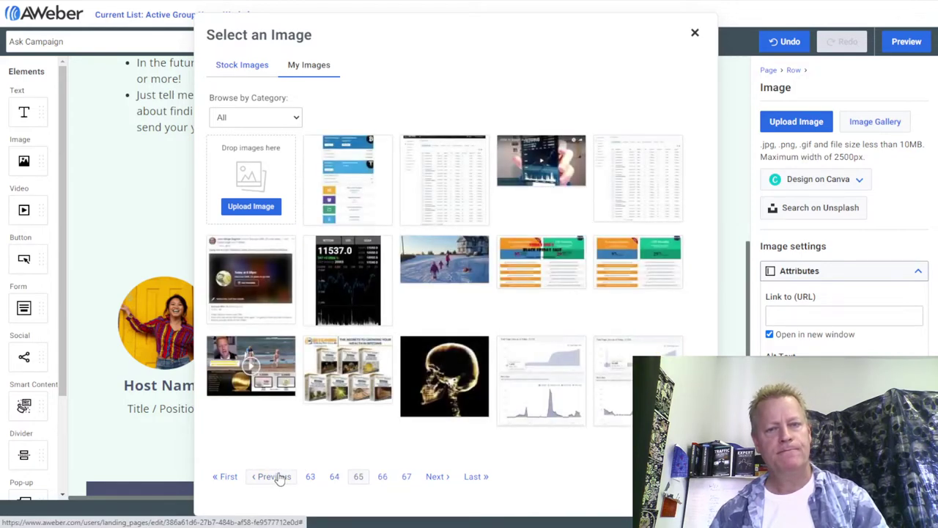
{"action": "left_click", "coordinate": [277, 477]}
{"action": "left_click", "coordinate": [276, 477]}
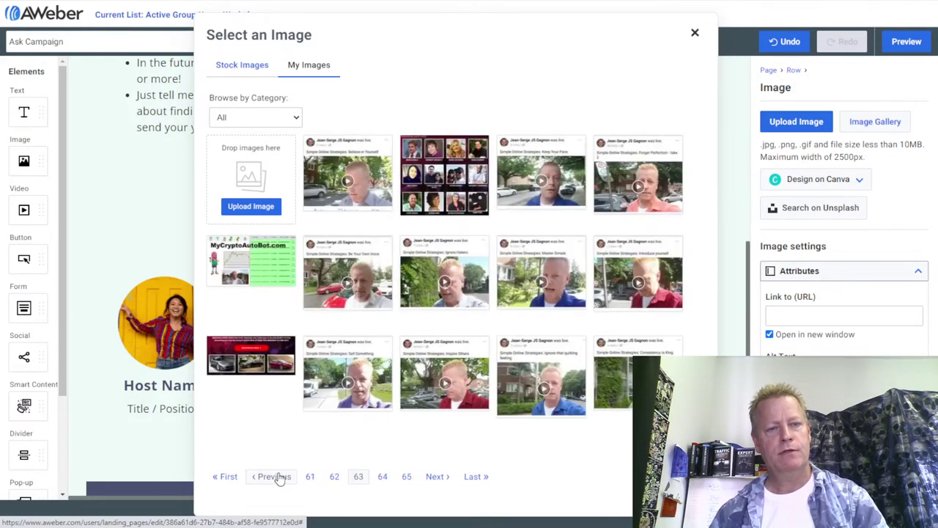
{"action": "left_click", "coordinate": [276, 477]}
{"action": "left_click", "coordinate": [276, 477]}
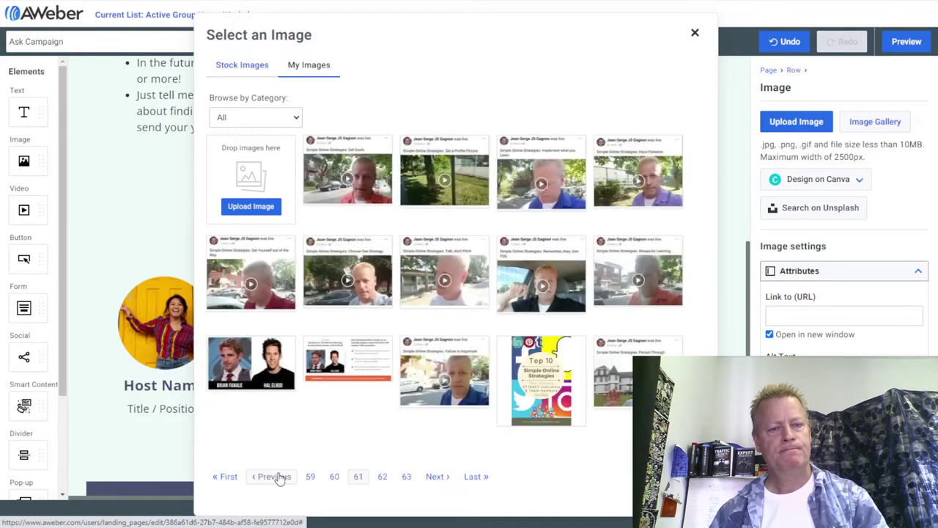
{"action": "left_click", "coordinate": [276, 477]}
{"action": "left_click", "coordinate": [277, 477]}
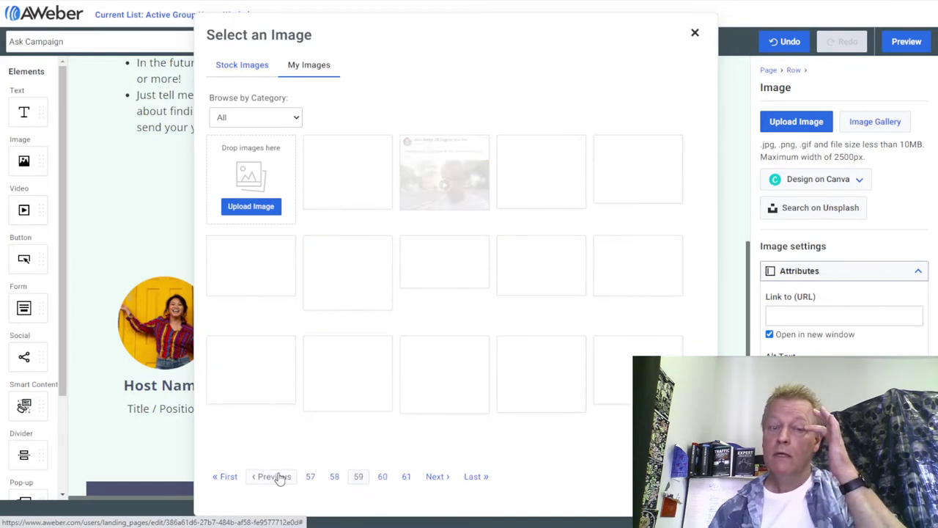
{"action": "left_click", "coordinate": [276, 477]}
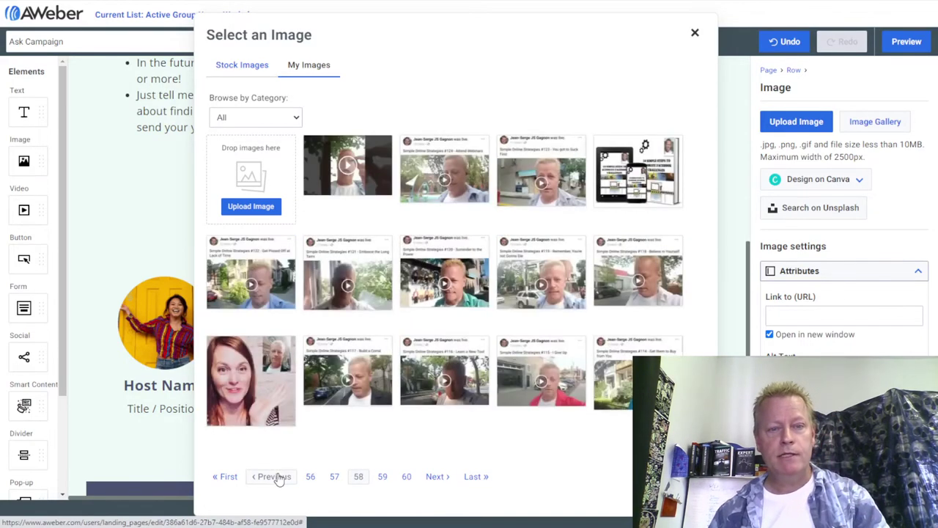
{"action": "left_click", "coordinate": [276, 477]}
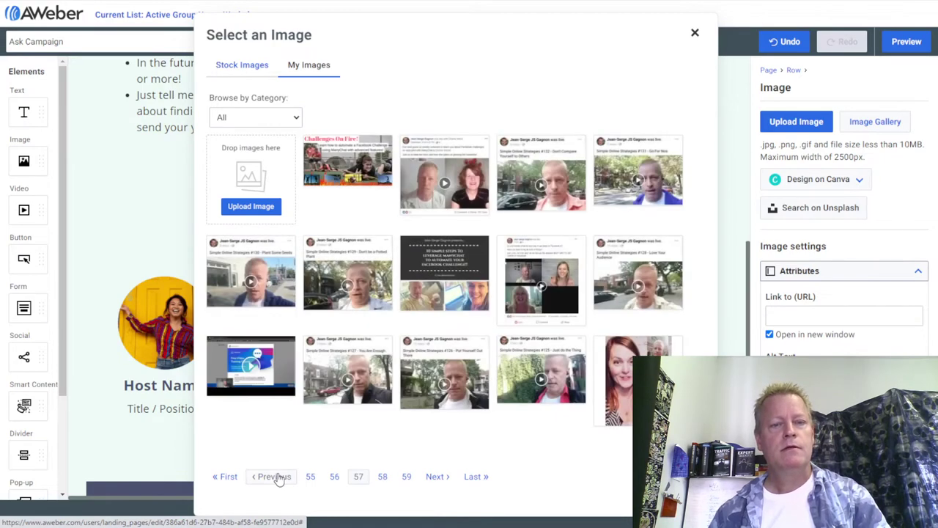
{"action": "left_click", "coordinate": [277, 477]}
{"action": "left_click", "coordinate": [277, 477]}
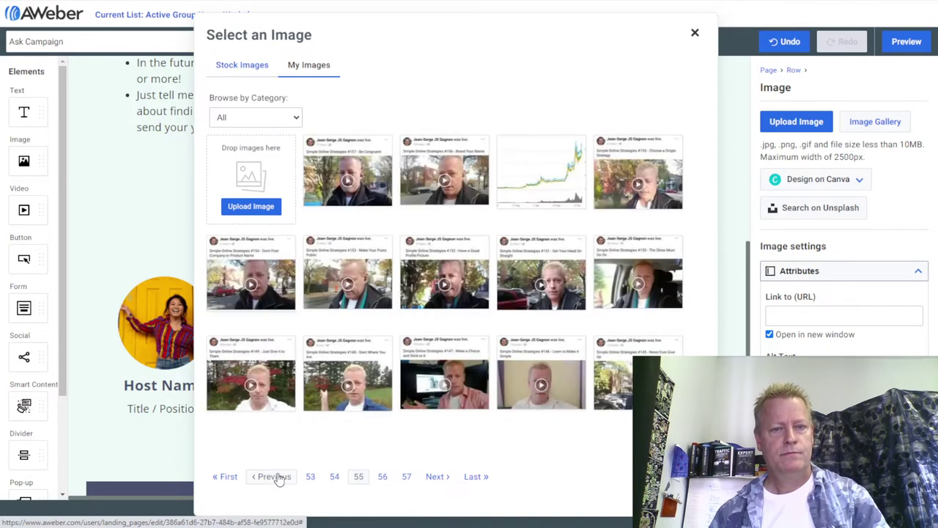
{"action": "left_click", "coordinate": [276, 477]}
{"action": "left_click", "coordinate": [276, 477]}
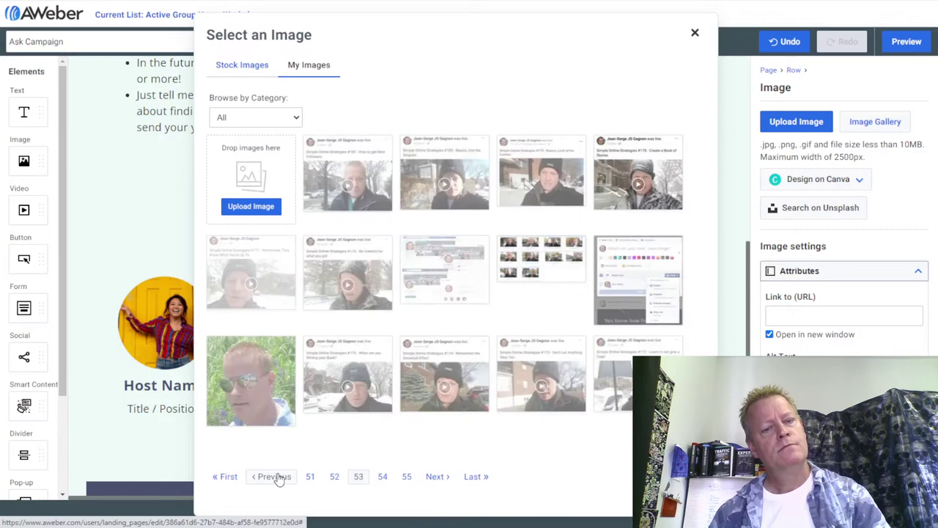
{"action": "left_click", "coordinate": [277, 477]}
{"action": "left_click", "coordinate": [276, 477]}
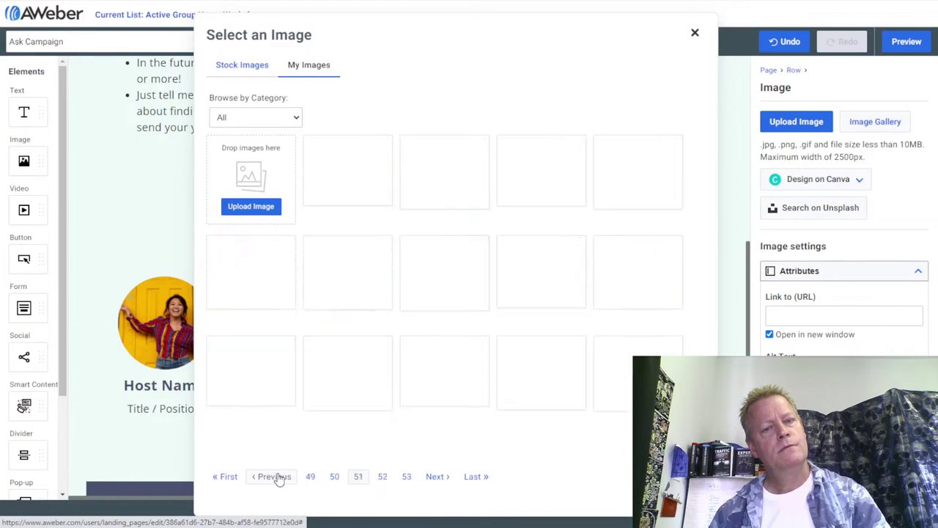
{"action": "left_click", "coordinate": [276, 477]}
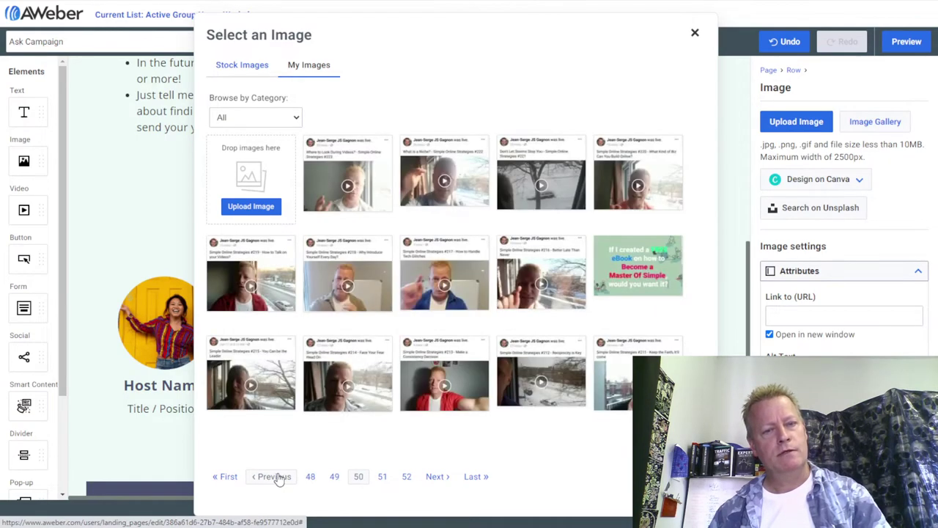
{"action": "left_click", "coordinate": [276, 477]}
{"action": "left_click", "coordinate": [276, 477]}
{"action": "left_click", "coordinate": [276, 477]}
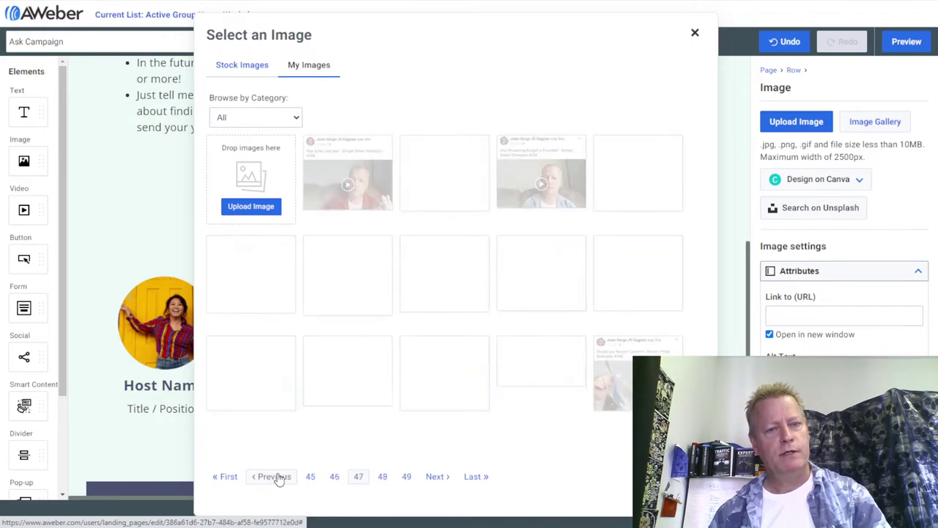
{"action": "left_click", "coordinate": [276, 477]}
{"action": "left_click", "coordinate": [276, 478]}
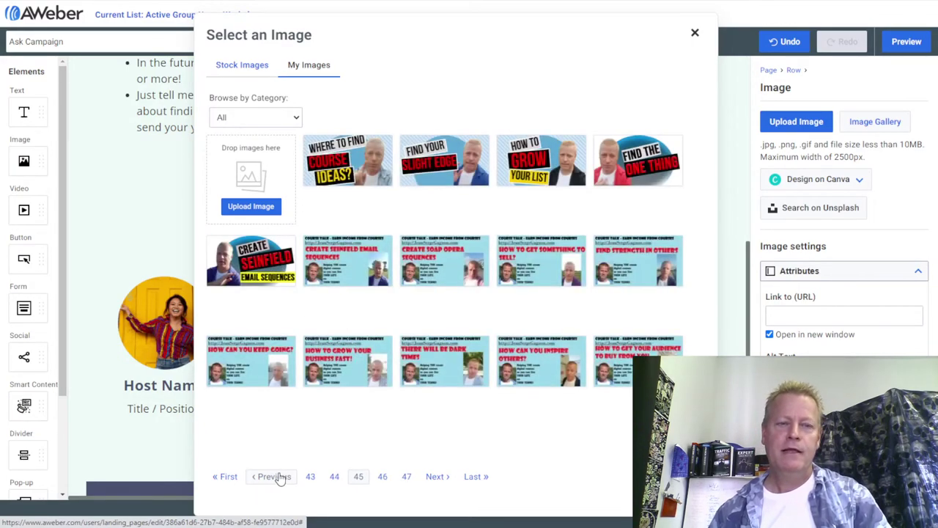
{"action": "left_click", "coordinate": [276, 477]}
{"action": "left_click", "coordinate": [276, 477]}
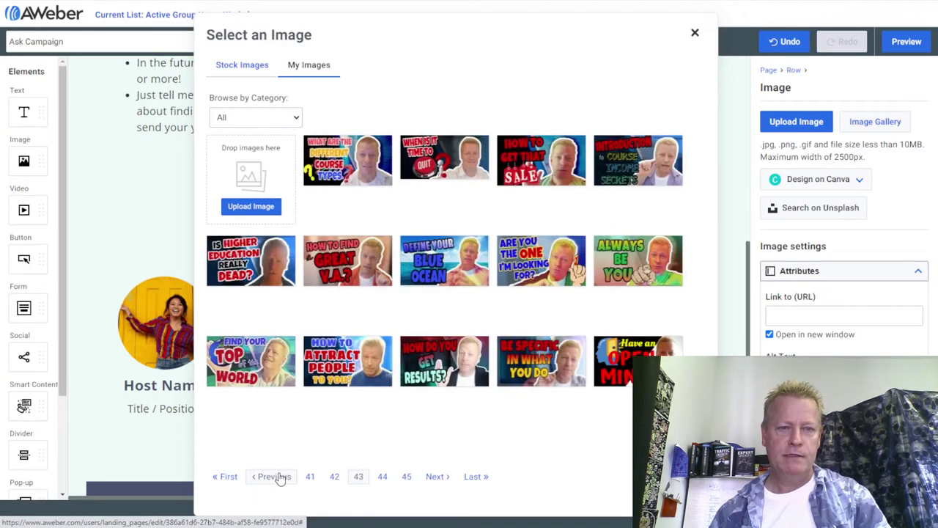
{"action": "left_click", "coordinate": [278, 477]}
{"action": "left_click", "coordinate": [278, 477]}
{"action": "left_click", "coordinate": [279, 477]}
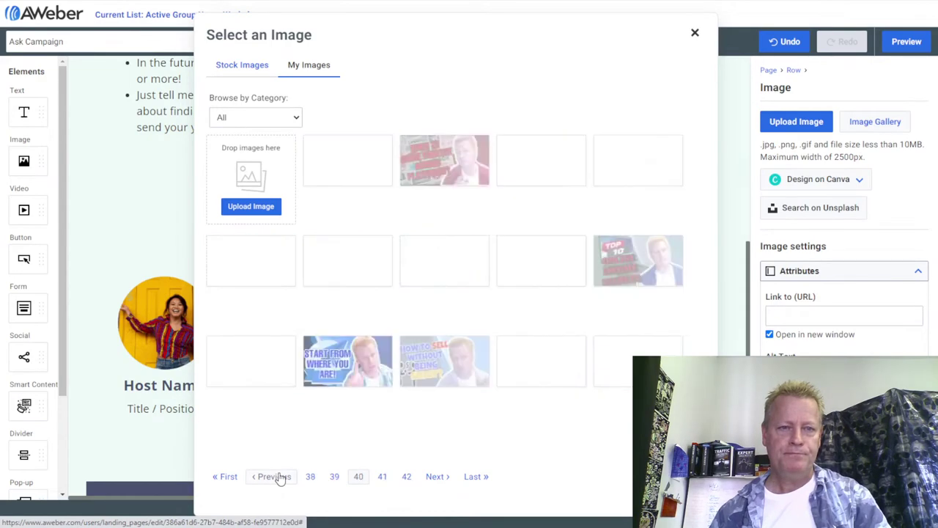
{"action": "left_click", "coordinate": [278, 477]}
{"action": "left_click", "coordinate": [278, 477]}
{"action": "left_click", "coordinate": [278, 477]}
{"action": "left_click", "coordinate": [278, 477]}
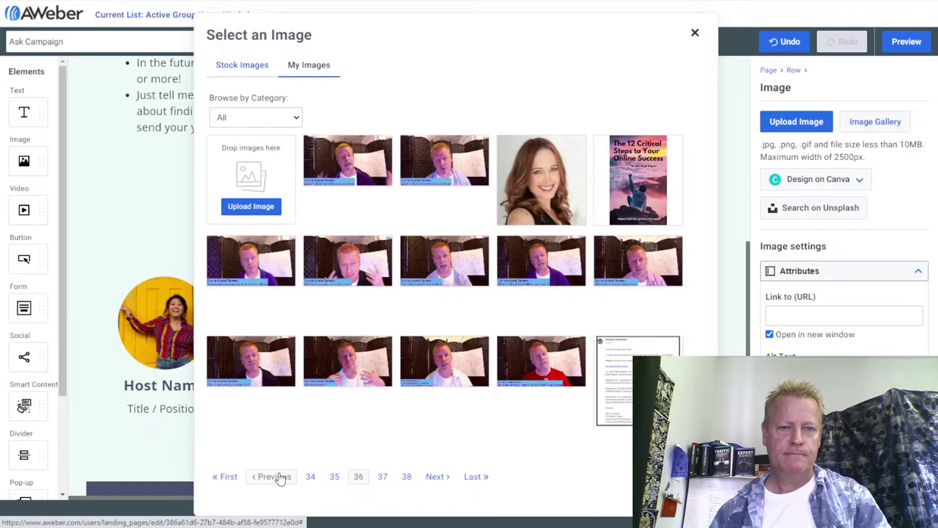
{"action": "left_click", "coordinate": [278, 477]}
{"action": "left_click", "coordinate": [278, 477]}
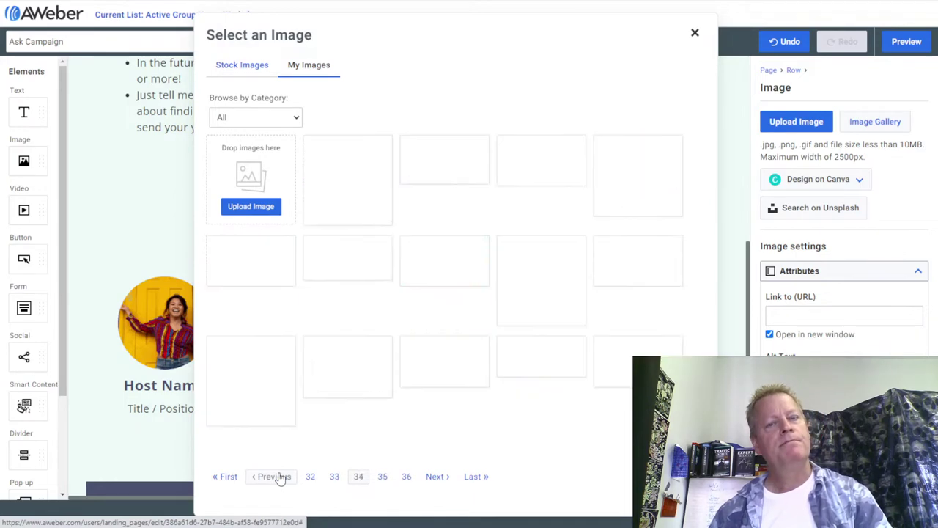
{"action": "left_click", "coordinate": [278, 477]}
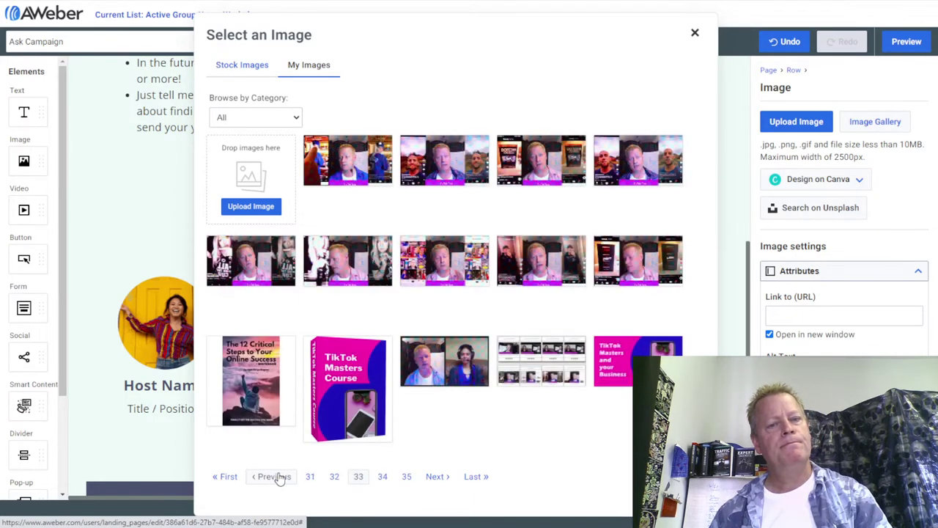
{"action": "left_click", "coordinate": [278, 477]}
{"action": "left_click", "coordinate": [278, 477]}
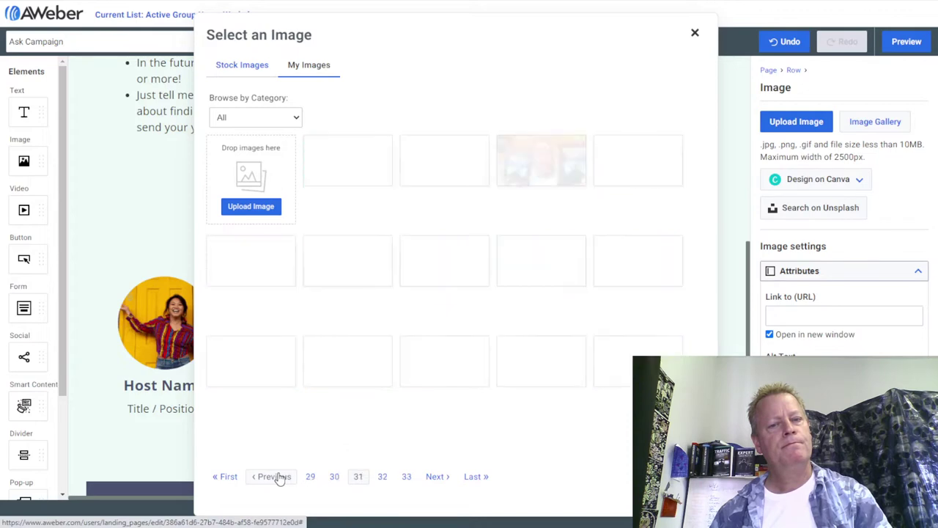
{"action": "left_click", "coordinate": [278, 477]}
{"action": "left_click", "coordinate": [278, 477]}
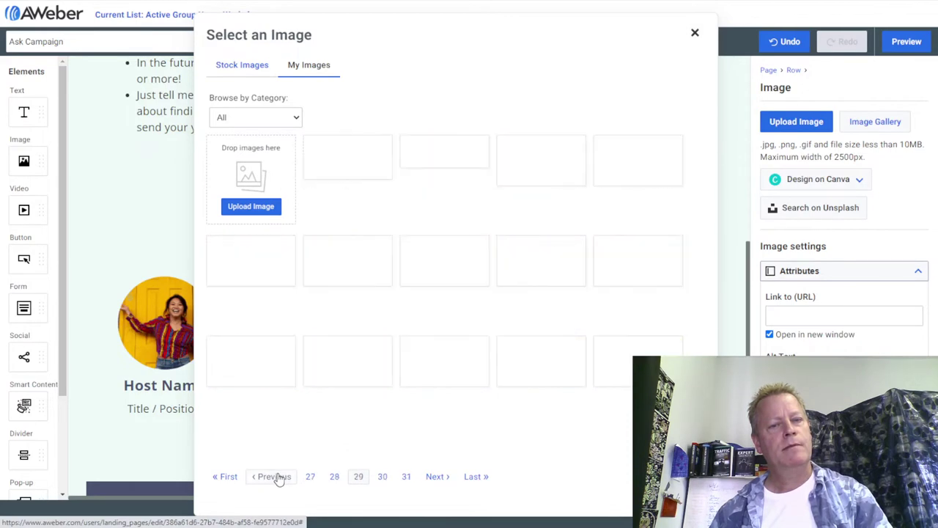
{"action": "left_click", "coordinate": [278, 477]}
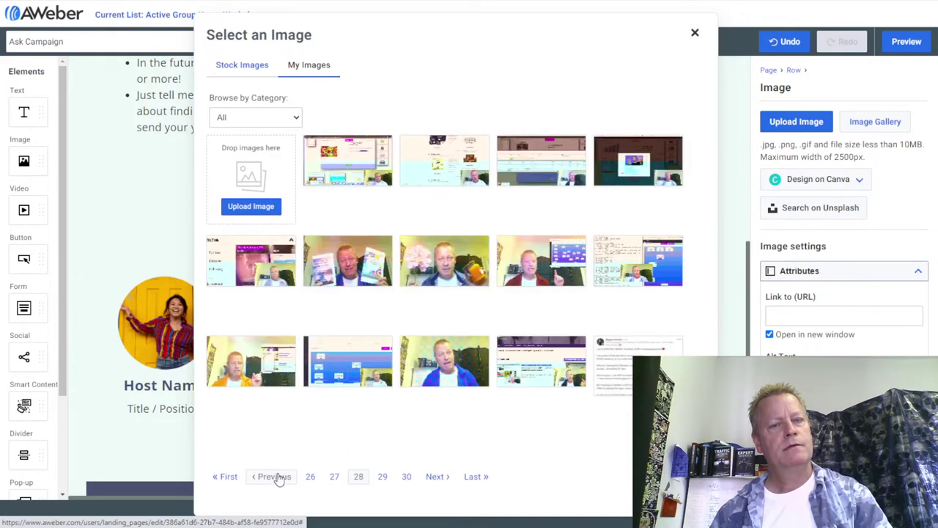
{"action": "left_click", "coordinate": [278, 477]}
{"action": "left_click", "coordinate": [278, 477]}
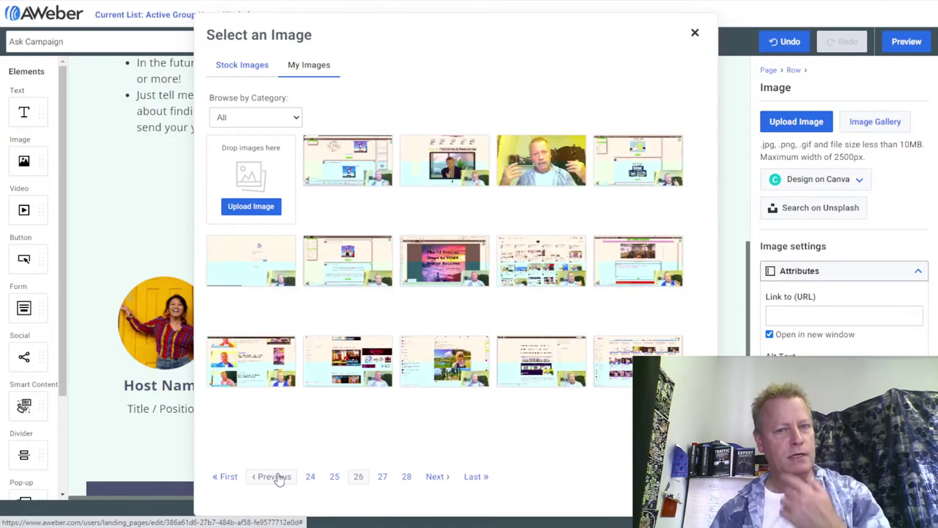
{"action": "left_click", "coordinate": [276, 477]}
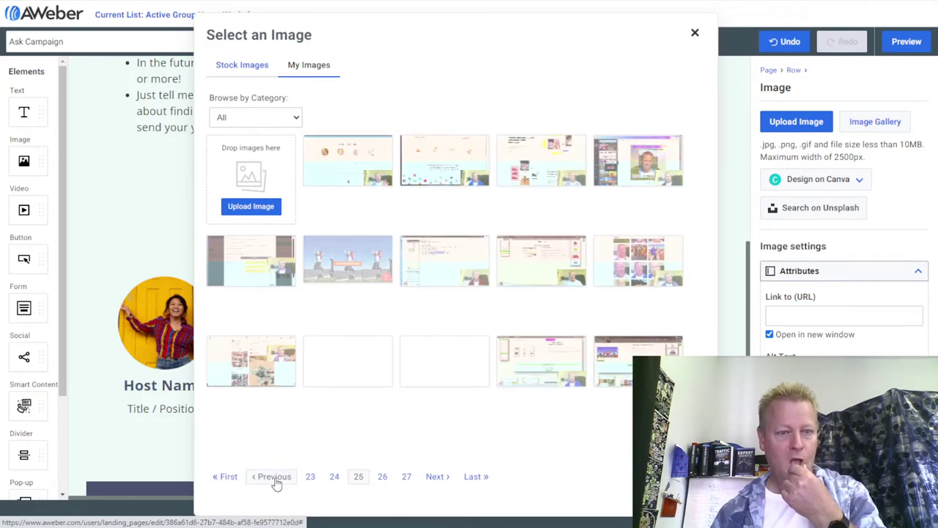
{"action": "left_click", "coordinate": [273, 483]}
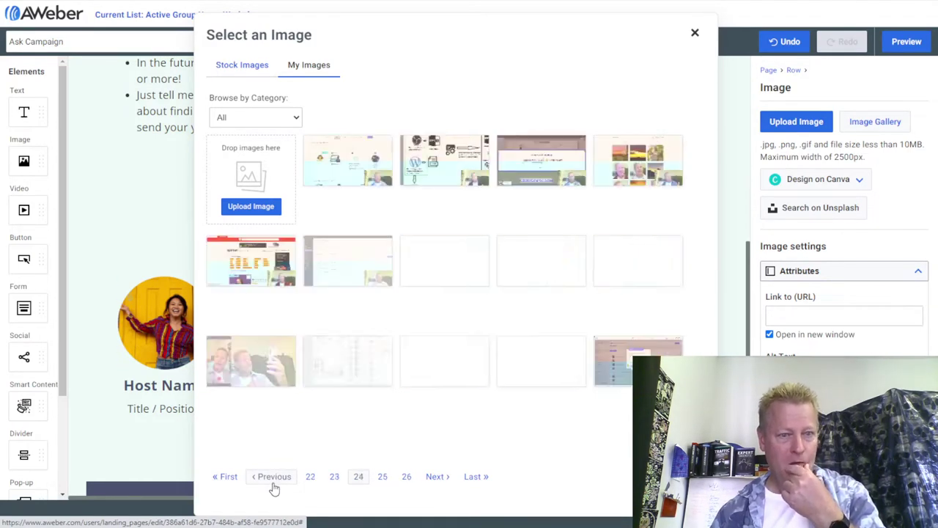
{"action": "left_click", "coordinate": [273, 481]}
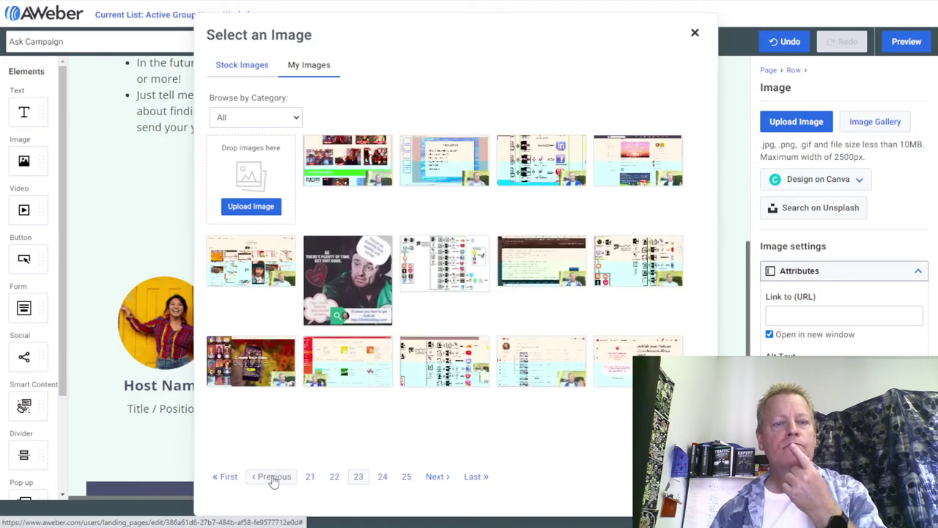
{"action": "left_click", "coordinate": [273, 481]}
{"action": "left_click", "coordinate": [273, 481]}
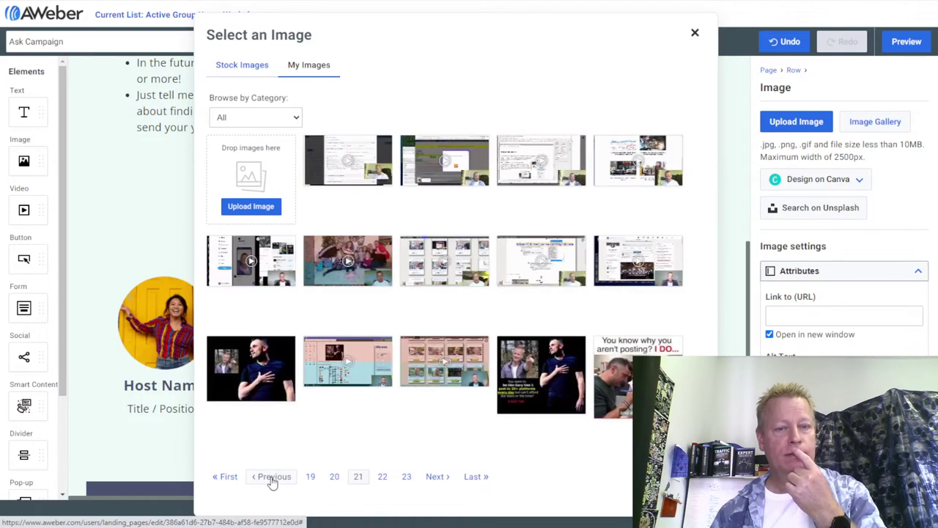
{"action": "left_click", "coordinate": [273, 481]}
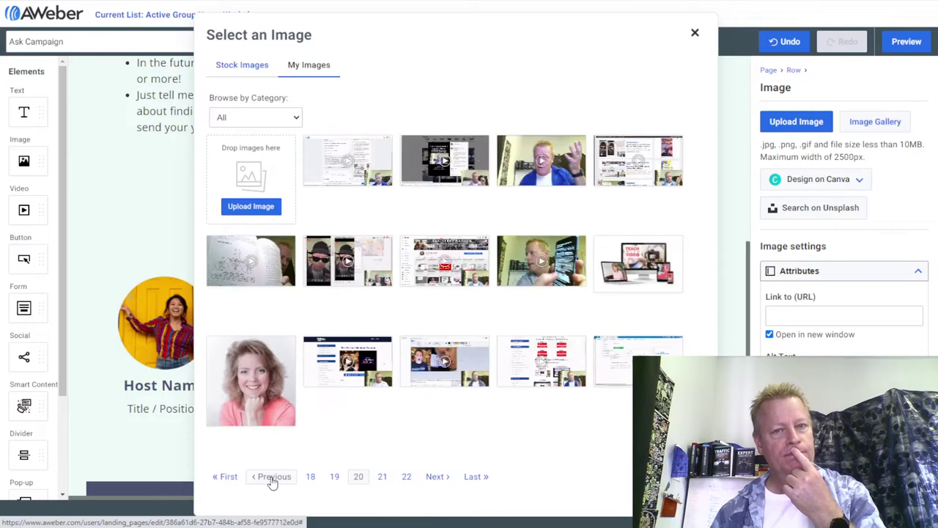
{"action": "left_click", "coordinate": [274, 481]}
{"action": "left_click", "coordinate": [273, 480]}
{"action": "left_click", "coordinate": [273, 480]}
{"action": "left_click", "coordinate": [273, 481]}
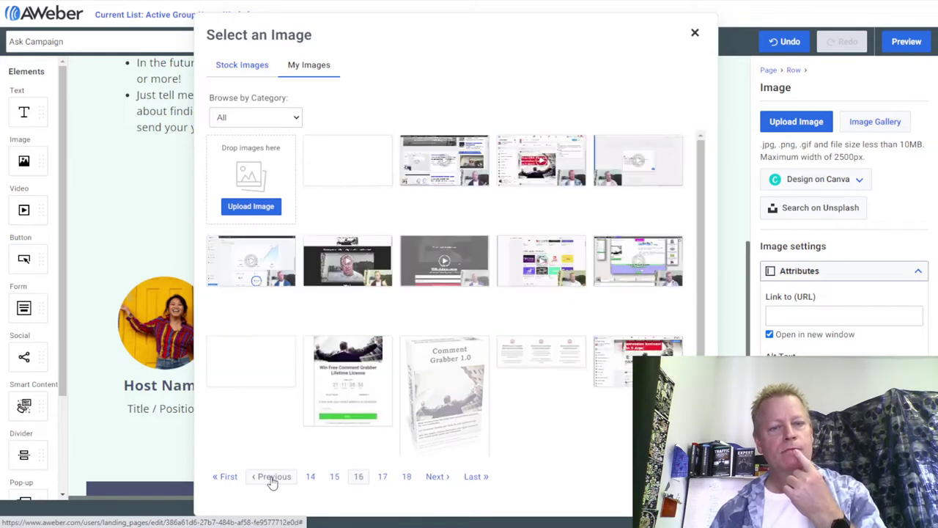
{"action": "left_click", "coordinate": [273, 481]}
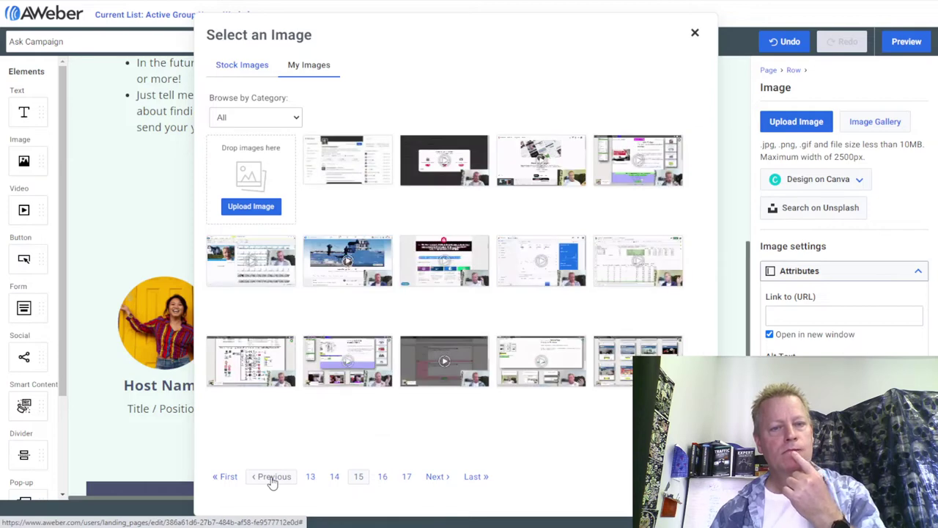
{"action": "left_click", "coordinate": [274, 480]}
{"action": "left_click", "coordinate": [273, 481]}
{"action": "left_click", "coordinate": [274, 480]}
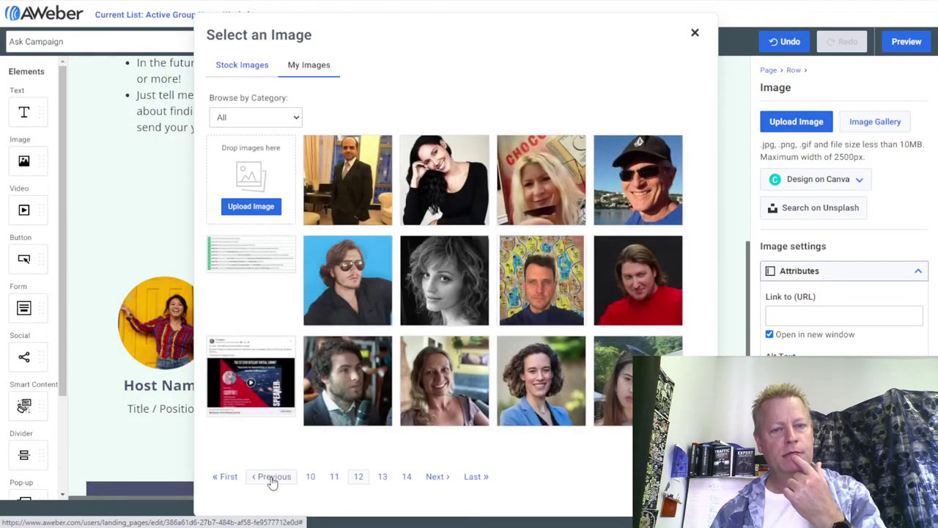
{"action": "left_click", "coordinate": [274, 480]}
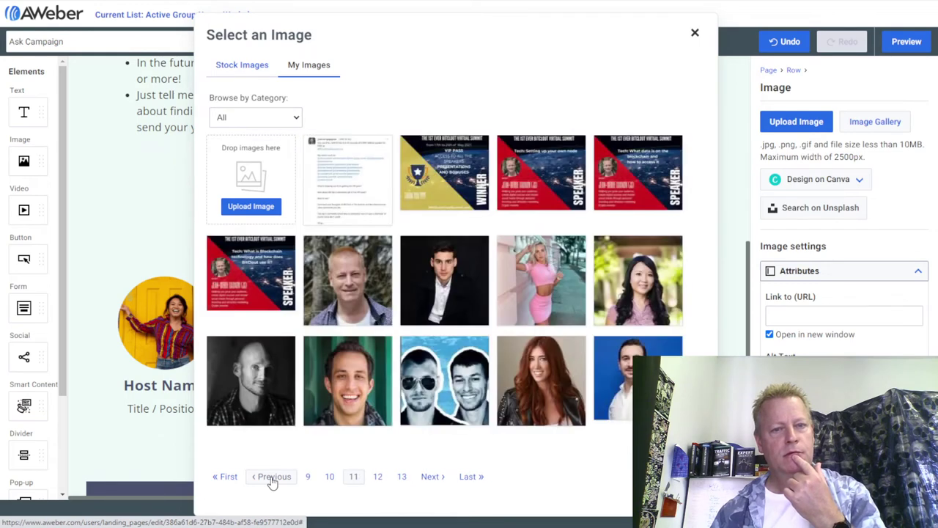
{"action": "left_click", "coordinate": [350, 279]}
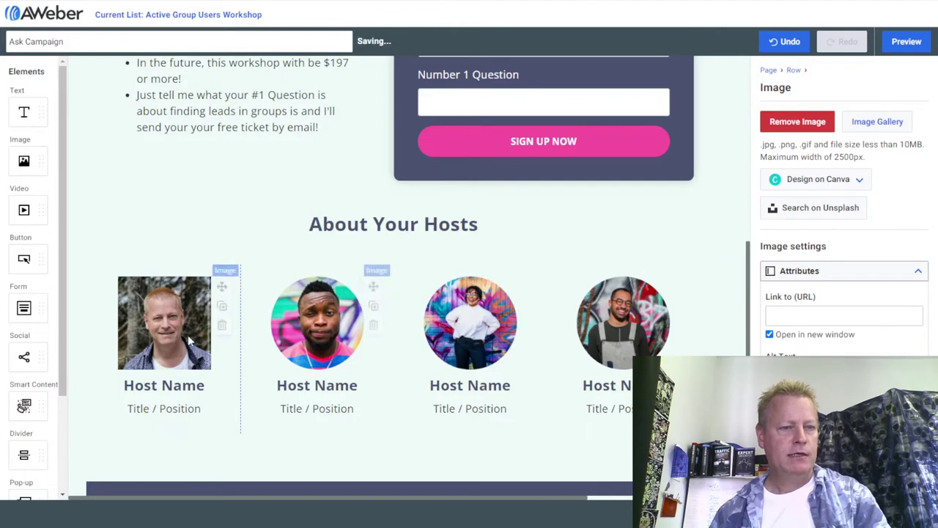
Replace the first host's placeholder name with the host's real name and set the title to 'Active Group Users creator'.
{"action": "left_click", "coordinate": [178, 387]}
{"action": "left_click_drag", "start_coordinate": [204, 386], "coordinate": [123, 386]}
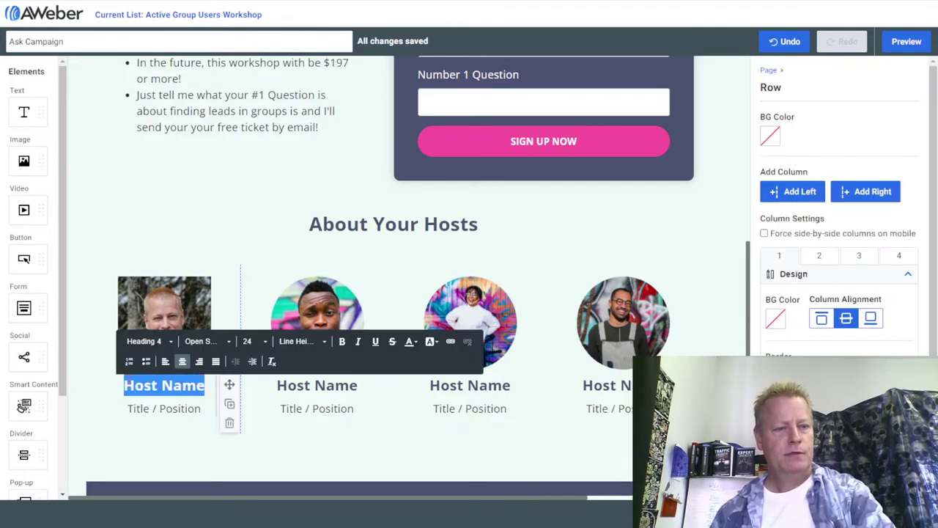
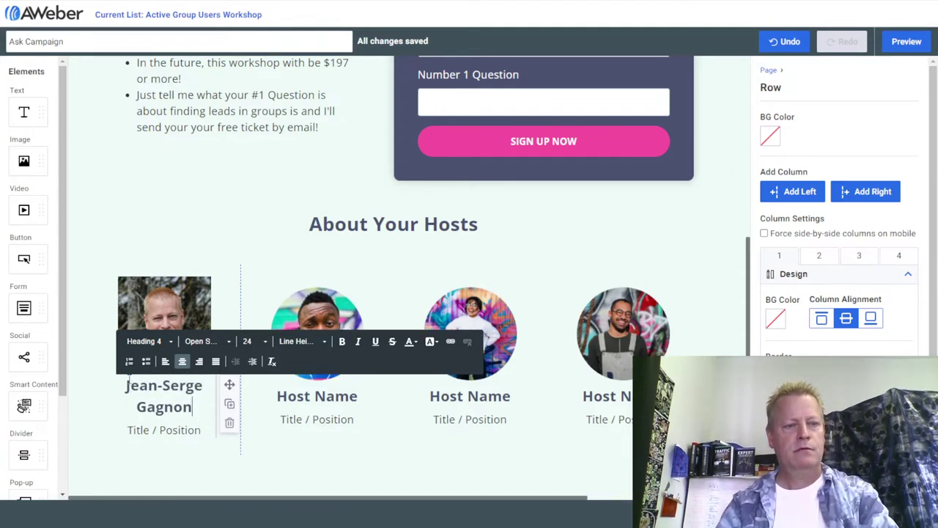
{"action": "left_click_drag", "start_coordinate": [201, 430], "coordinate": [129, 429]}
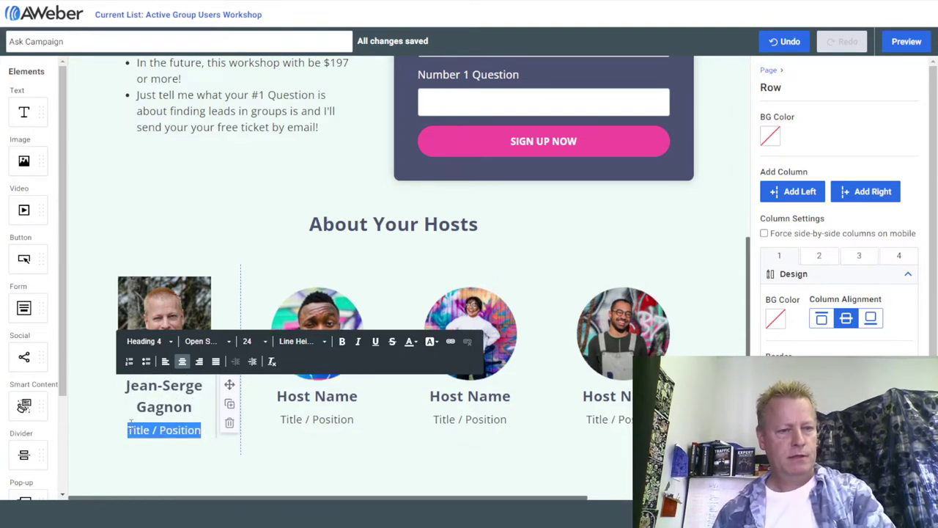
{"action": "type", "text": "A"}
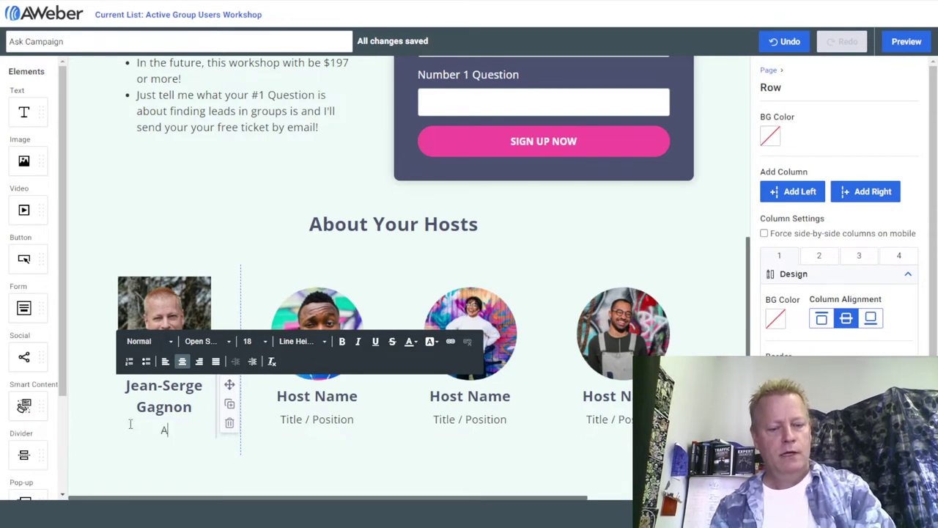
{"action": "type", "text": "ctive Group U"}
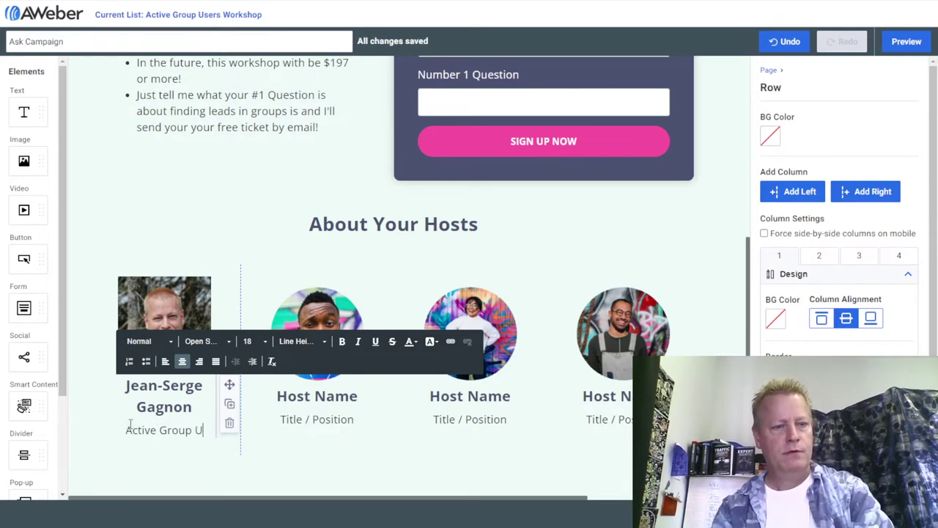
{"action": "type", "text": "sers creator"}
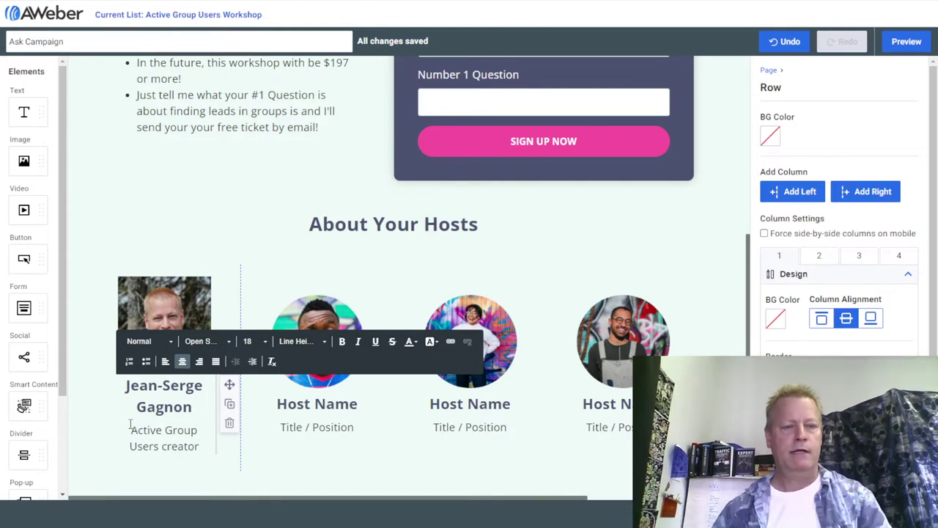
{"action": "left_click", "coordinate": [607, 403]}
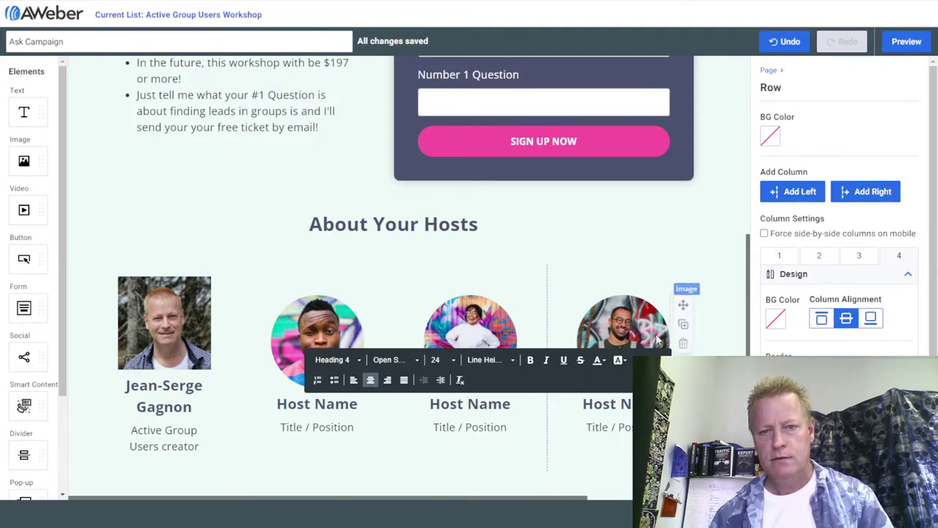
Delete the hosts row, undo to restore it, and open the hosts row settings.
{"action": "left_click", "coordinate": [631, 315]}
{"action": "left_click", "coordinate": [574, 274]}
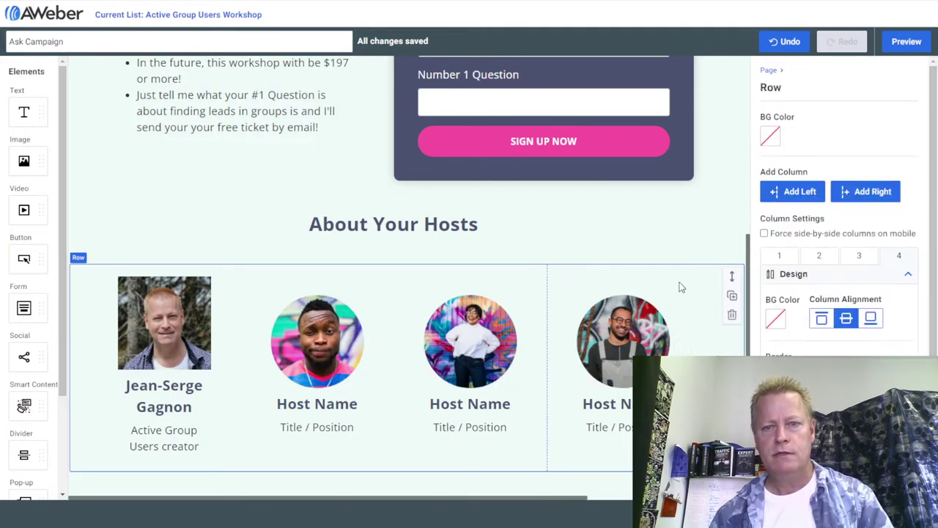
{"action": "left_click", "coordinate": [731, 315]}
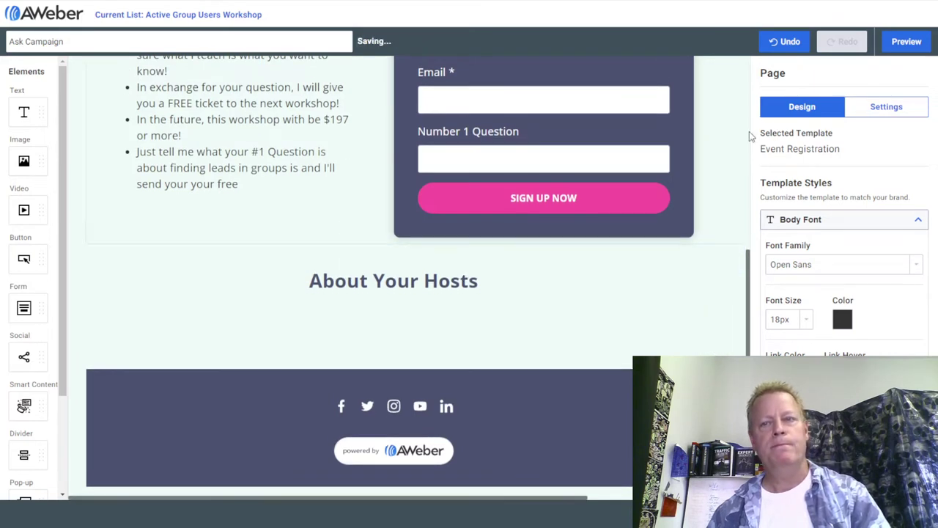
{"action": "left_click", "coordinate": [788, 41]}
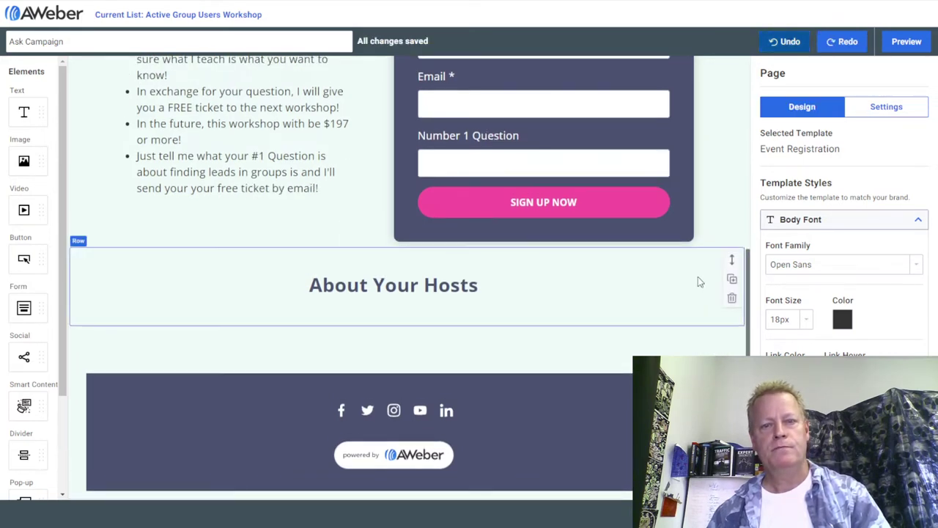
{"action": "left_click", "coordinate": [789, 41]}
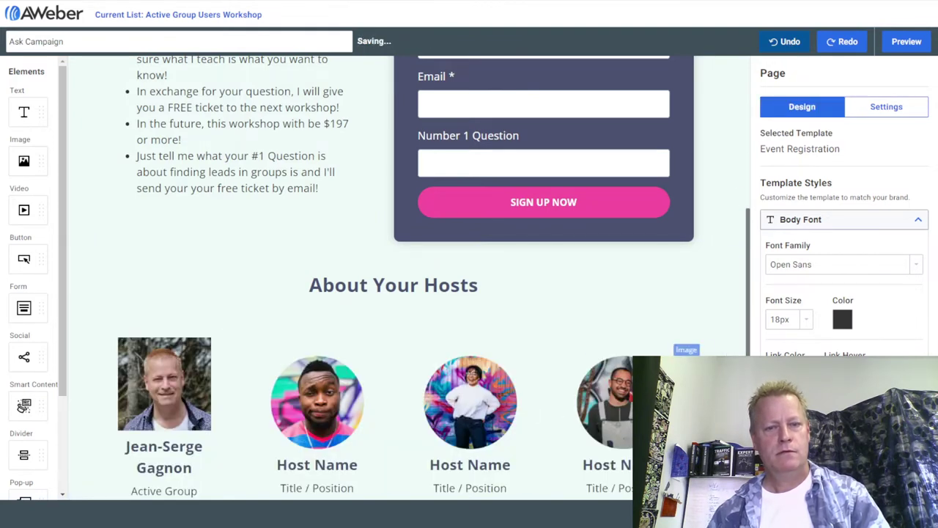
{"action": "left_click", "coordinate": [629, 351]}
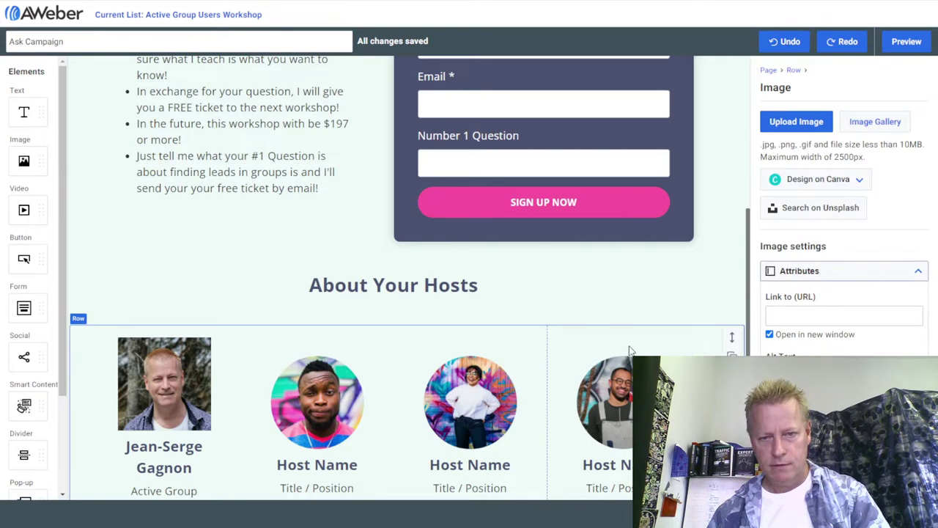
{"action": "left_click", "coordinate": [600, 350]}
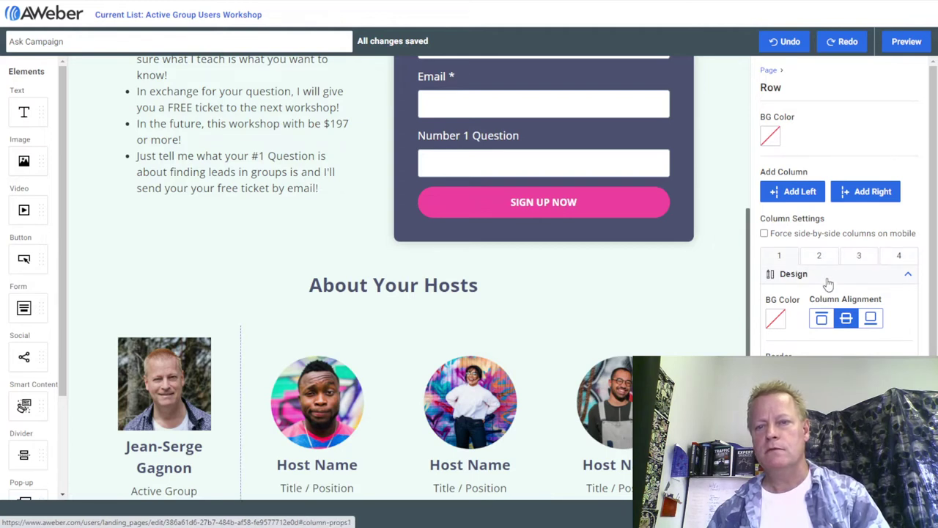
Delete the 'powered by AWeber' badge from the page footer.
{"action": "scroll", "coordinate": [601, 378], "scroll_direction": "down", "scroll_amount": 3}
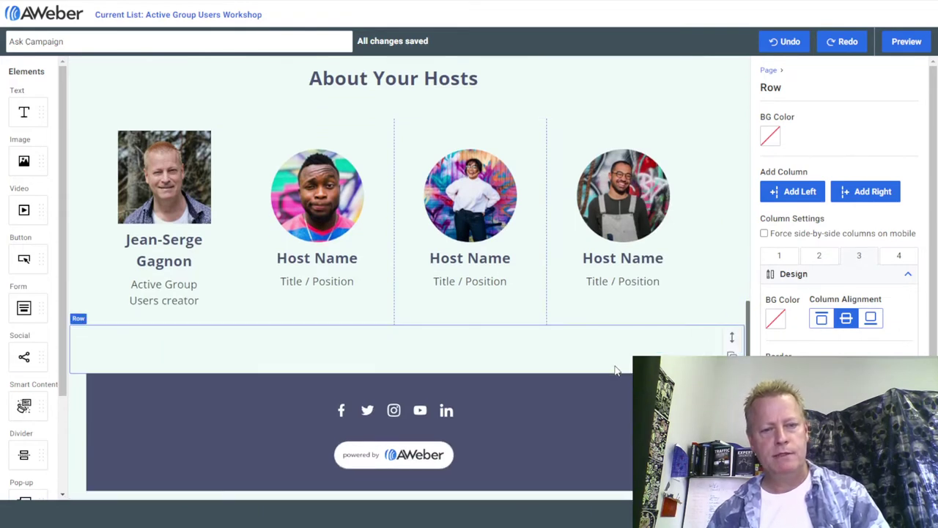
{"action": "left_click", "coordinate": [438, 461]}
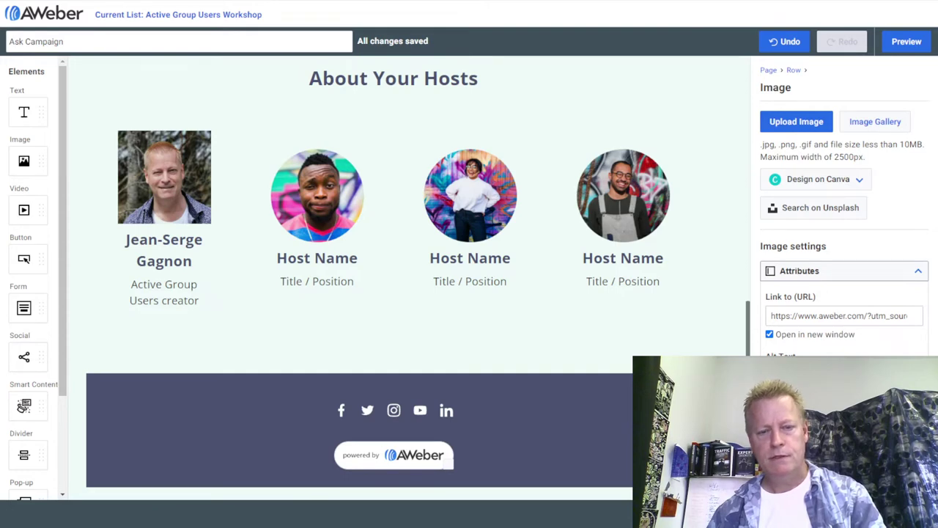
{"action": "key", "text": "Delete"}
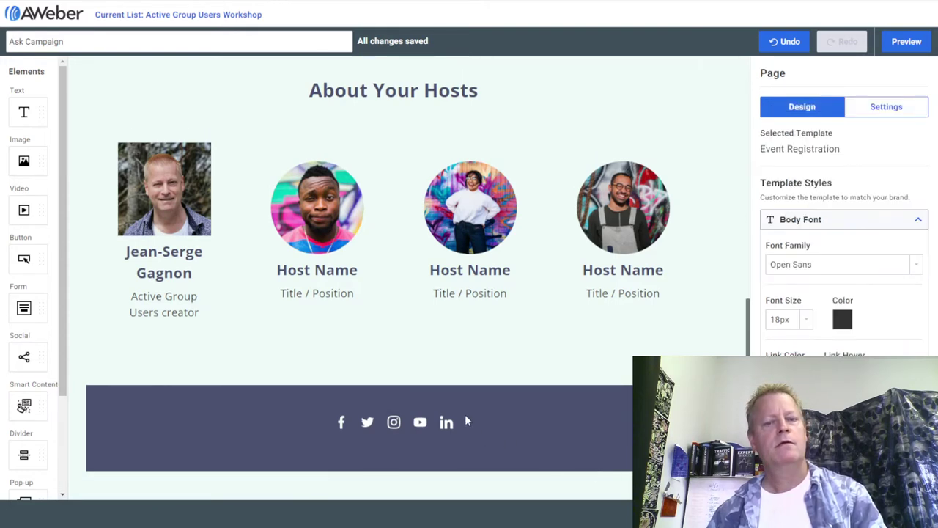
{"action": "scroll", "coordinate": [465, 414], "scroll_direction": "up", "scroll_amount": 10}
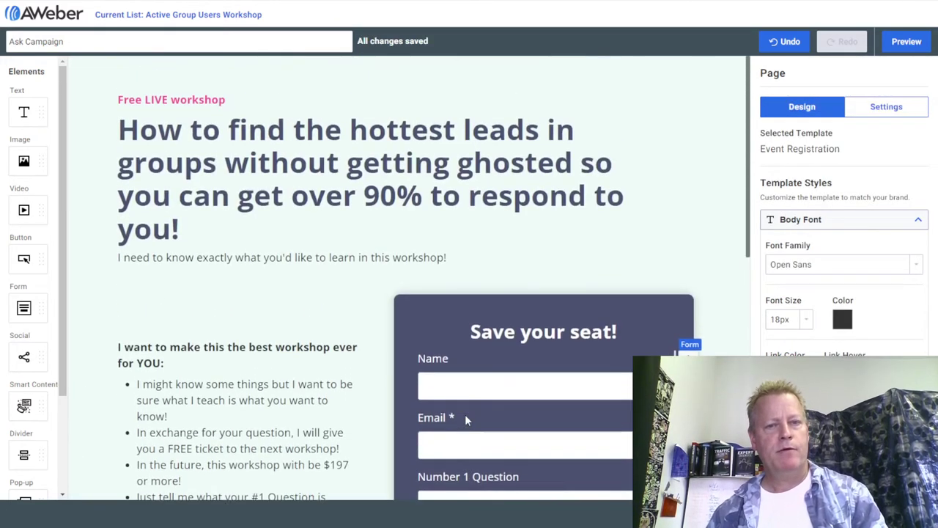
{"action": "scroll", "coordinate": [484, 409], "scroll_direction": "down", "scroll_amount": 10}
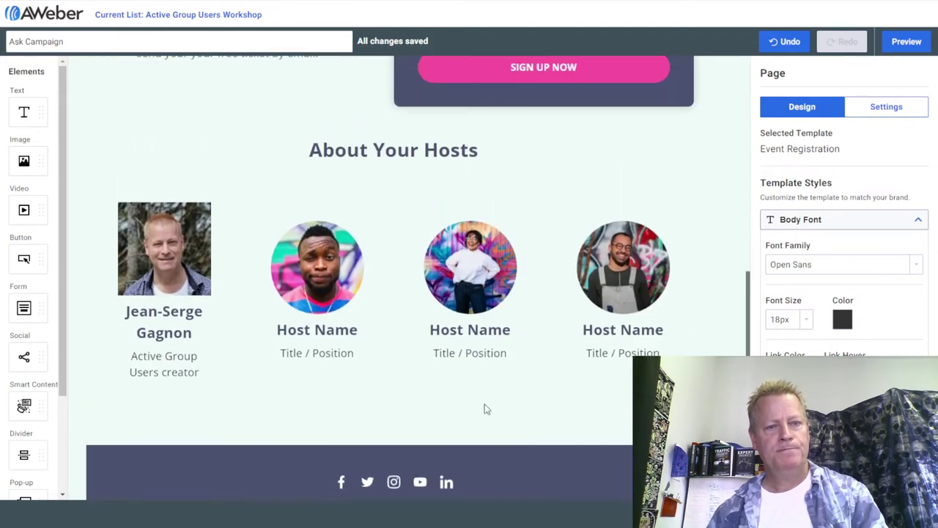
Delete the name and title text under hosts 2, 3 and 4.
{"action": "left_click", "coordinate": [332, 287]}
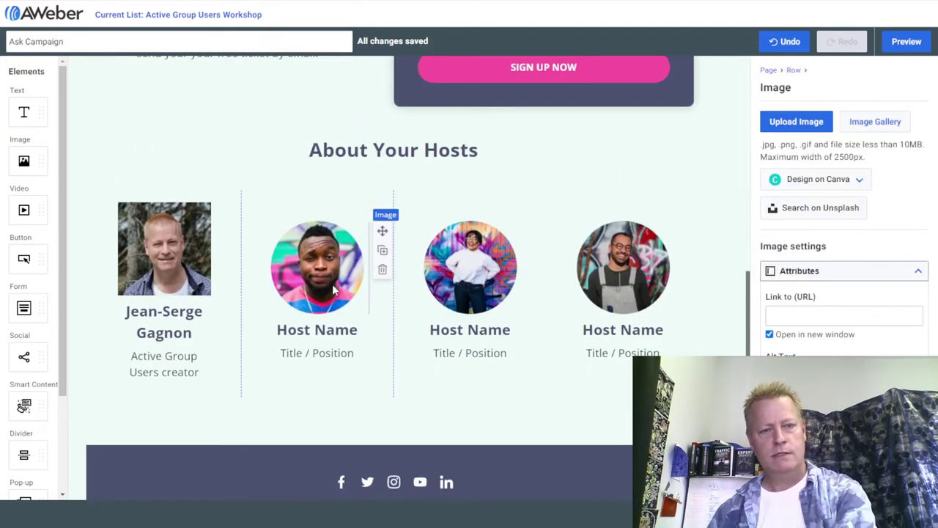
{"action": "left_click", "coordinate": [356, 353]}
{"action": "left_click_drag", "start_coordinate": [357, 354], "coordinate": [276, 328]}
{"action": "key", "text": "BackSpace"}
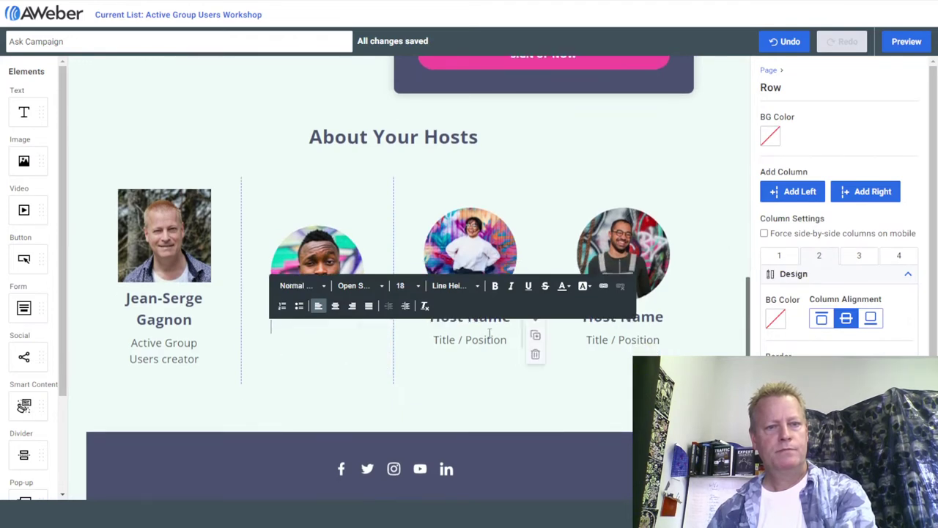
{"action": "left_click", "coordinate": [463, 342]}
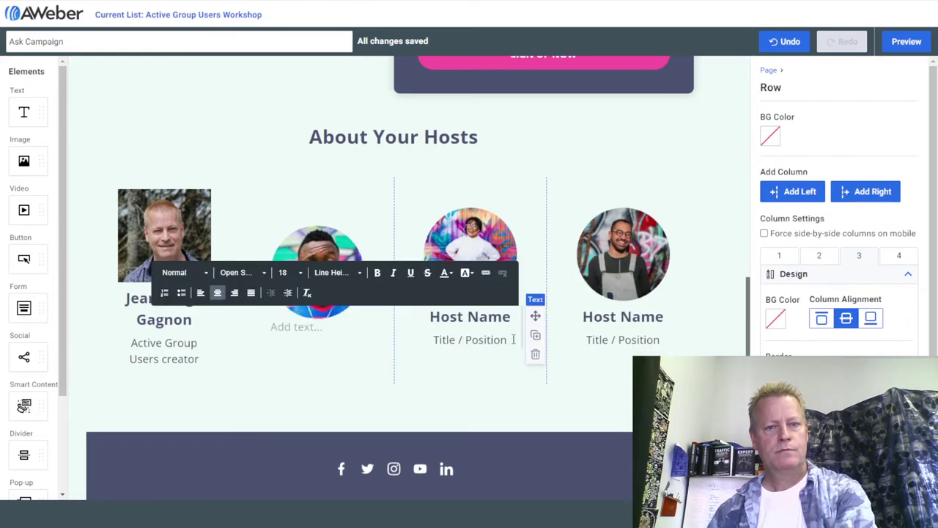
{"action": "left_click_drag", "start_coordinate": [507, 341], "coordinate": [431, 317]}
{"action": "key", "text": "BackSpace"}
{"action": "left_click_drag", "start_coordinate": [662, 330], "coordinate": [575, 315]}
{"action": "key", "text": "BackSpace"}
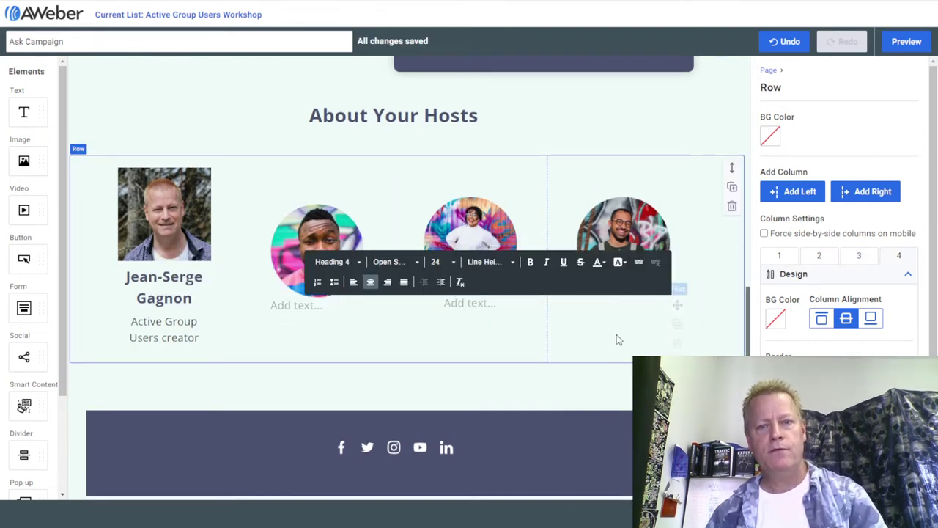
{"action": "left_click", "coordinate": [509, 189]}
Delete the round photos of hosts 4, 3 and 2.
{"action": "left_click", "coordinate": [619, 234]}
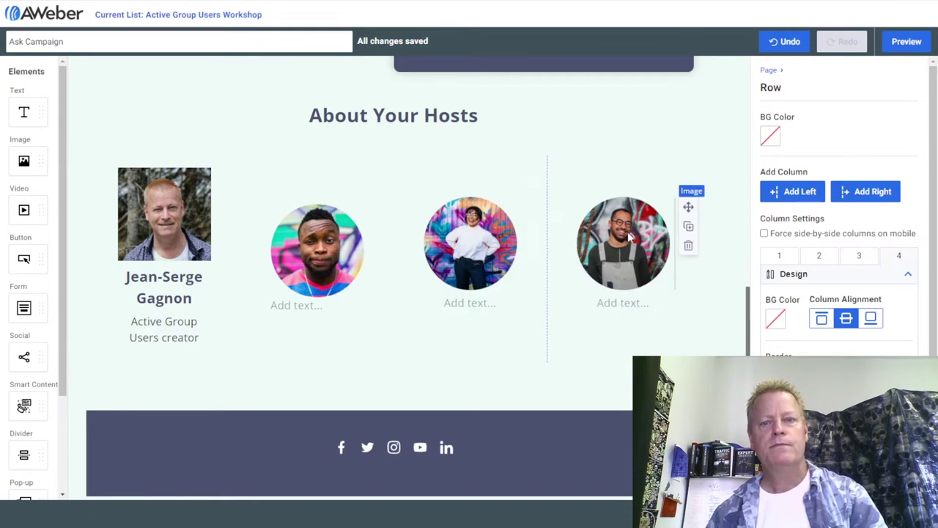
{"action": "left_click", "coordinate": [689, 247]}
{"action": "left_click", "coordinate": [516, 249]}
{"action": "left_click", "coordinate": [534, 250]}
{"action": "left_click", "coordinate": [370, 266]}
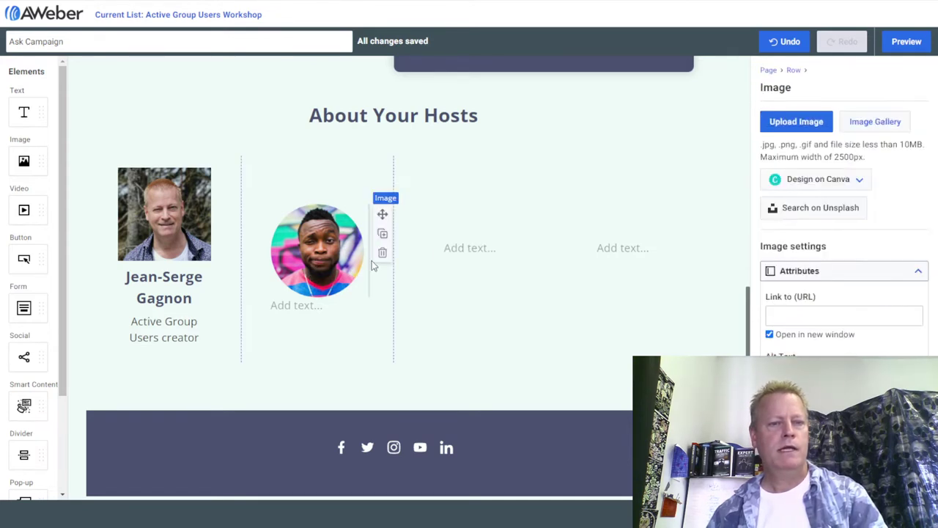
{"action": "left_click", "coordinate": [382, 252]}
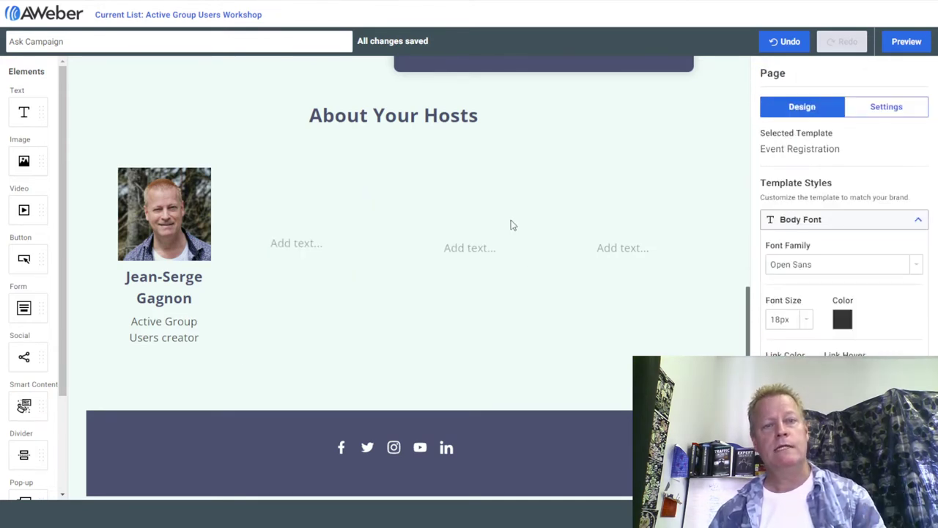
Change the heading to 'About Your Host:' and remove the empty third and fourth column text blocks.
{"action": "left_click", "coordinate": [479, 115]}
{"action": "key", "text": "BackSpace"}
{"action": "type", "text": ":"}
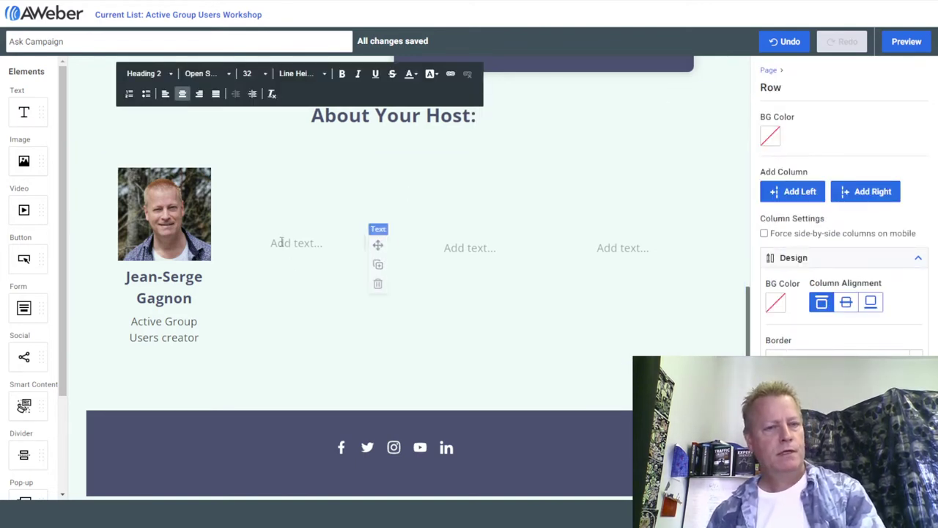
{"action": "left_click", "coordinate": [284, 243]}
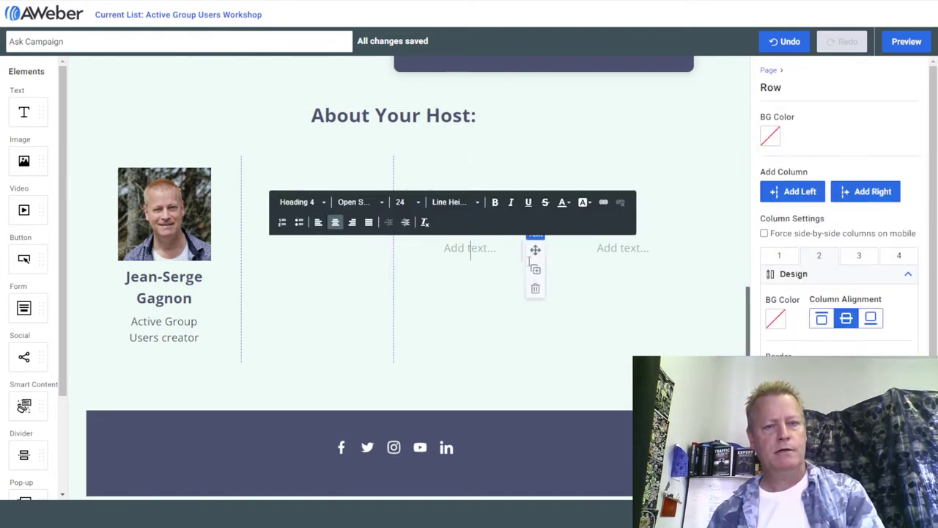
{"action": "left_click", "coordinate": [622, 249]}
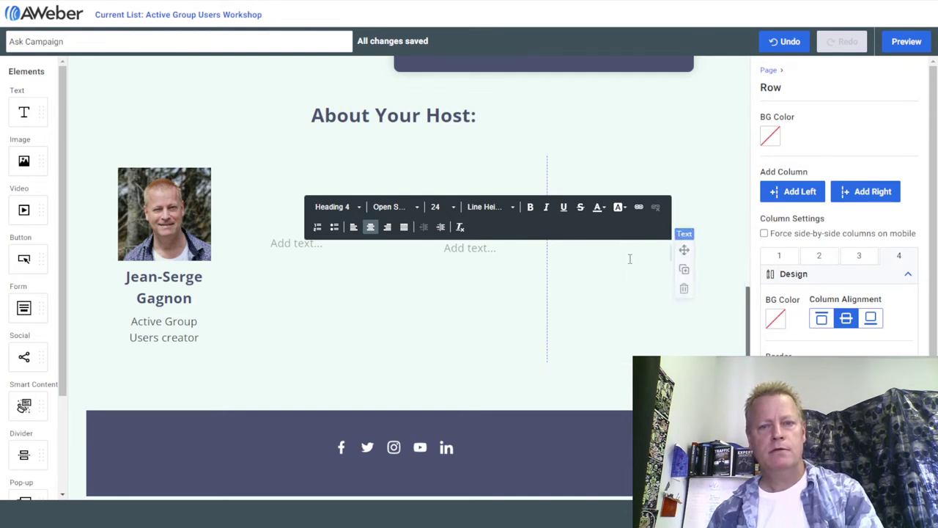
{"action": "left_click", "coordinate": [688, 292]}
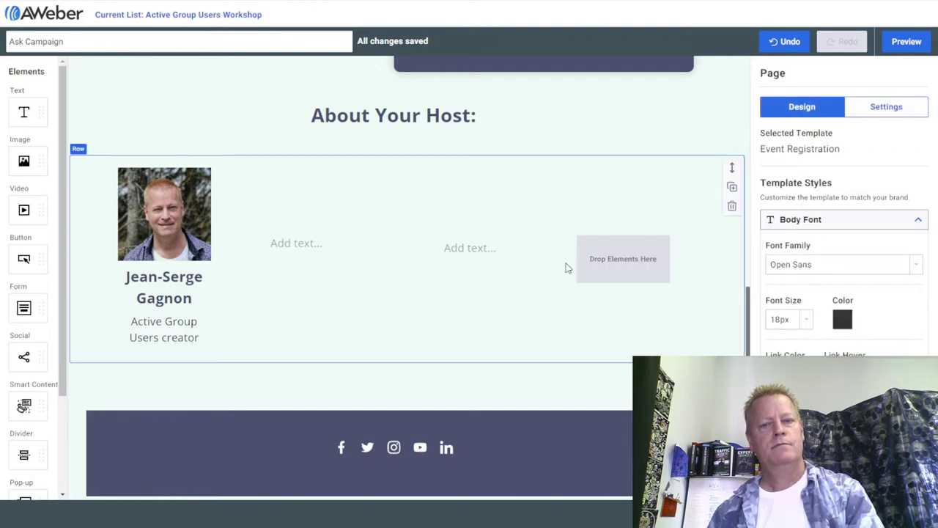
{"action": "left_click", "coordinate": [470, 249]}
{"action": "left_click", "coordinate": [532, 288]}
{"action": "left_click", "coordinate": [635, 262]}
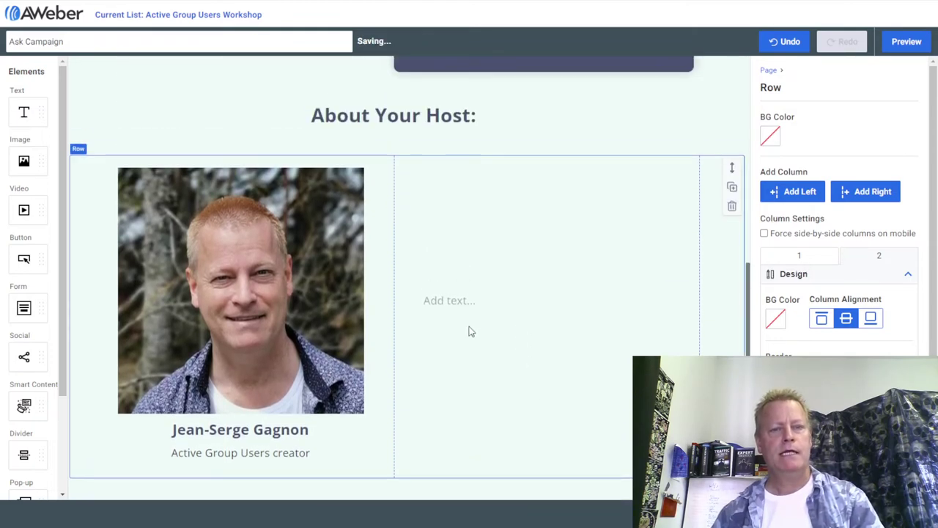
Finish editing the text block beside the host photo and go back to the Landing Pages list.
{"action": "left_click", "coordinate": [518, 300]}
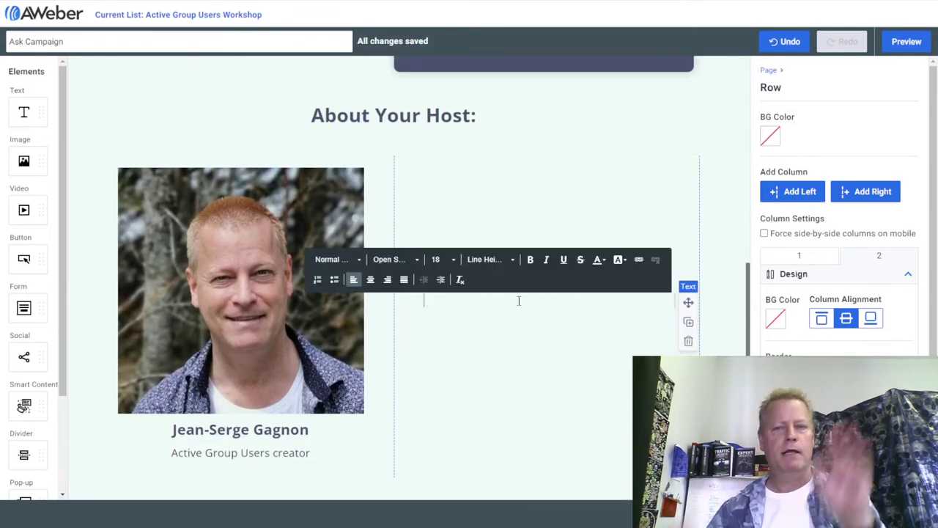
{"action": "scroll", "coordinate": [518, 300], "scroll_direction": "up", "scroll_amount": 10}
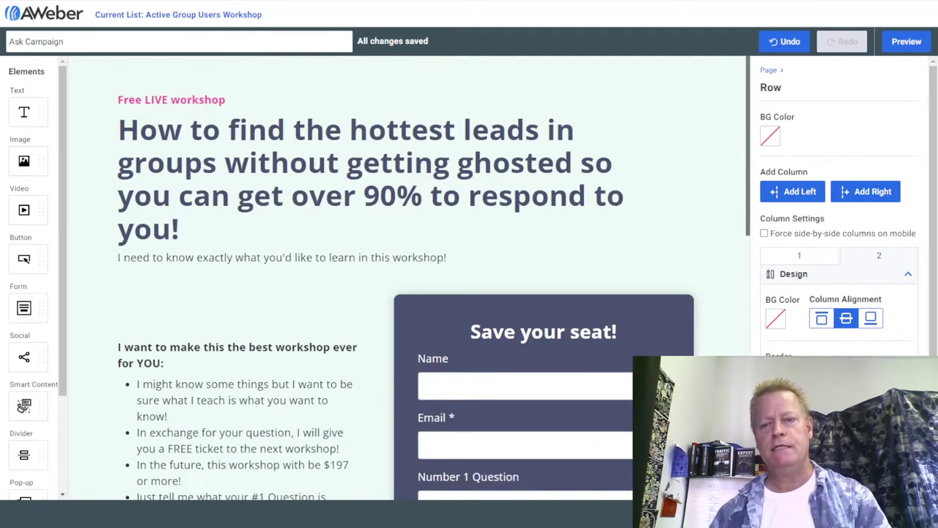
{"action": "key", "text": "alt+Left"}
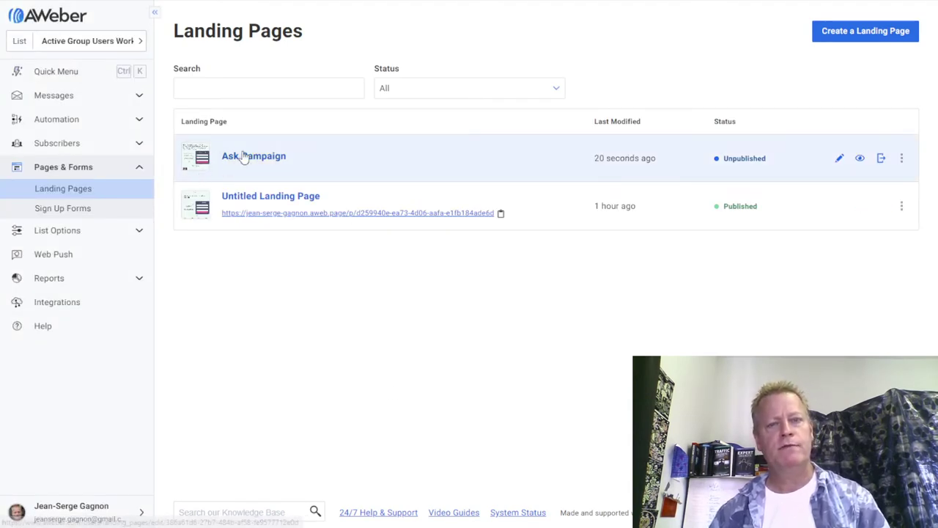
Publish the Ask Campaign landing page and dismiss the page-is-live confirmation.
{"action": "left_click", "coordinate": [883, 161]}
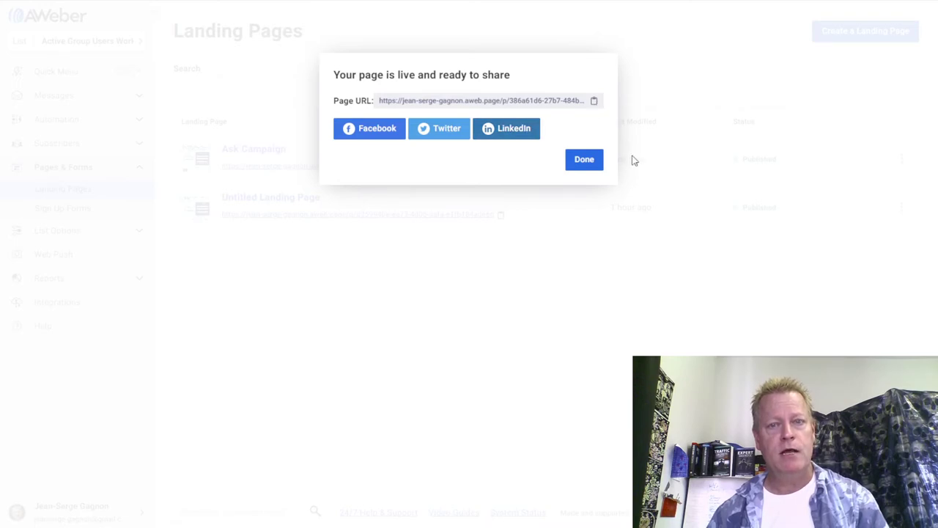
{"action": "right_click", "coordinate": [594, 103]}
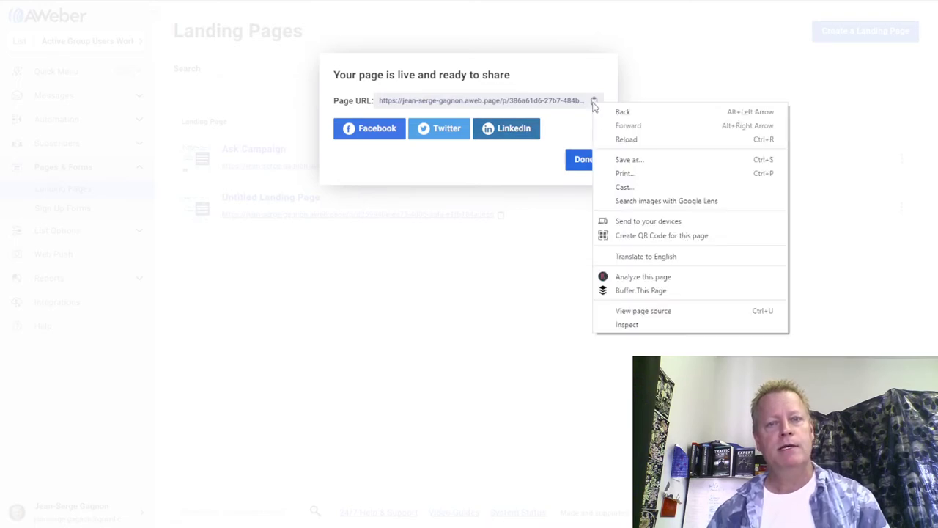
{"action": "left_click", "coordinate": [555, 101]}
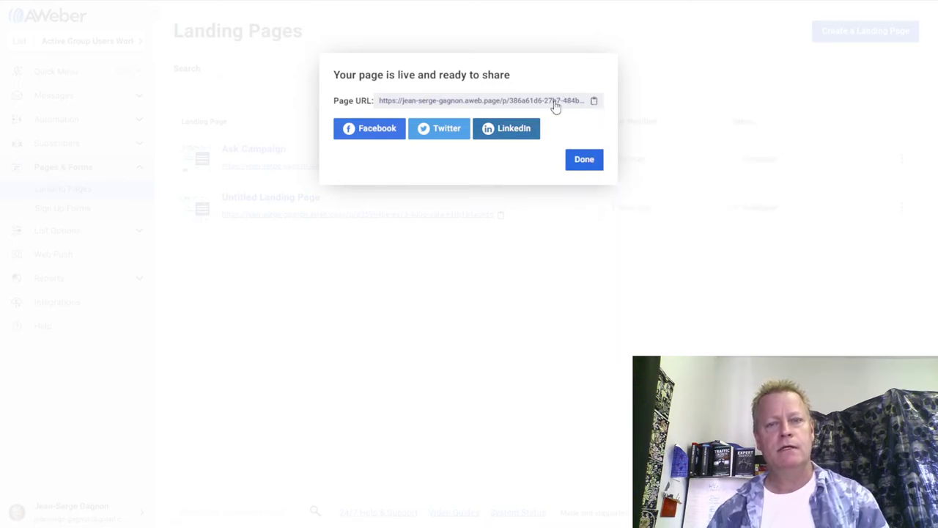
{"action": "right_click", "coordinate": [555, 104]}
{"action": "left_click", "coordinate": [493, 176]}
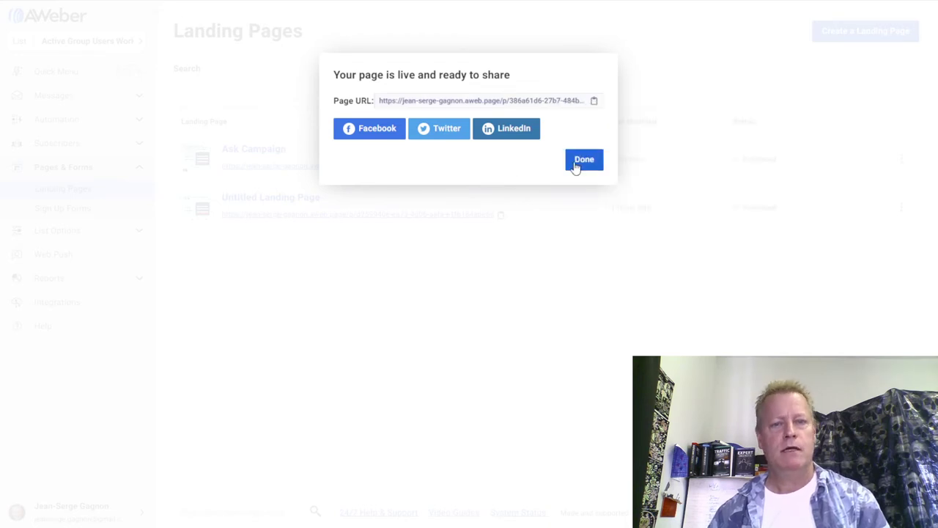
{"action": "left_click", "coordinate": [584, 163]}
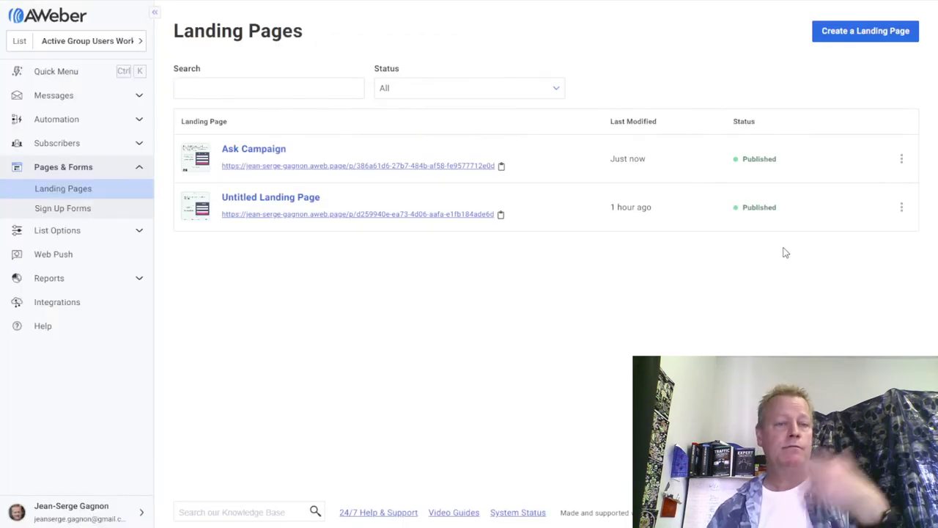
Open the live Ask Campaign page in an incognito window and scroll through it.
{"action": "right_click", "coordinate": [477, 168]}
{"action": "left_click", "coordinate": [567, 207]}
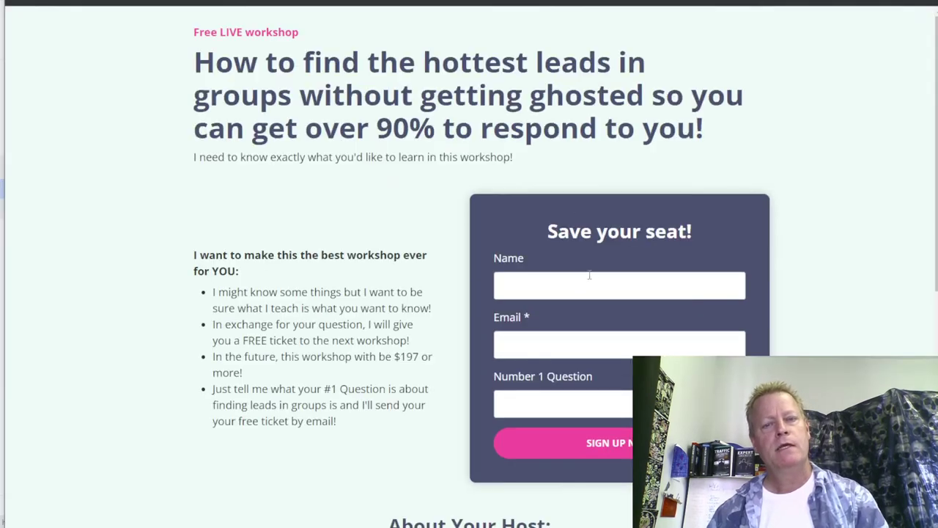
{"action": "scroll", "coordinate": [771, 237], "scroll_direction": "down", "scroll_amount": 6}
{"action": "scroll", "coordinate": [795, 239], "scroll_direction": "up", "scroll_amount": 6}
{"action": "scroll", "coordinate": [755, 253], "scroll_direction": "down", "scroll_amount": 4}
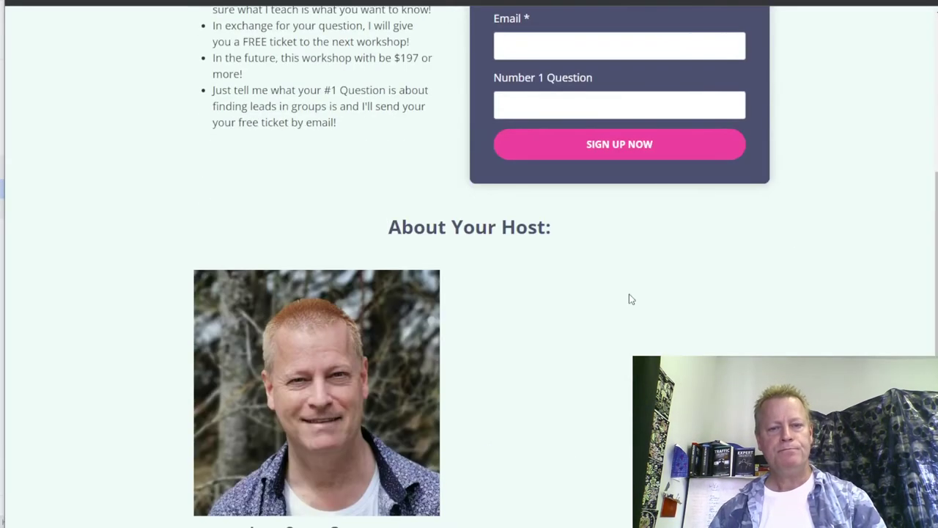
{"action": "scroll", "coordinate": [588, 380], "scroll_direction": "up", "scroll_amount": 4}
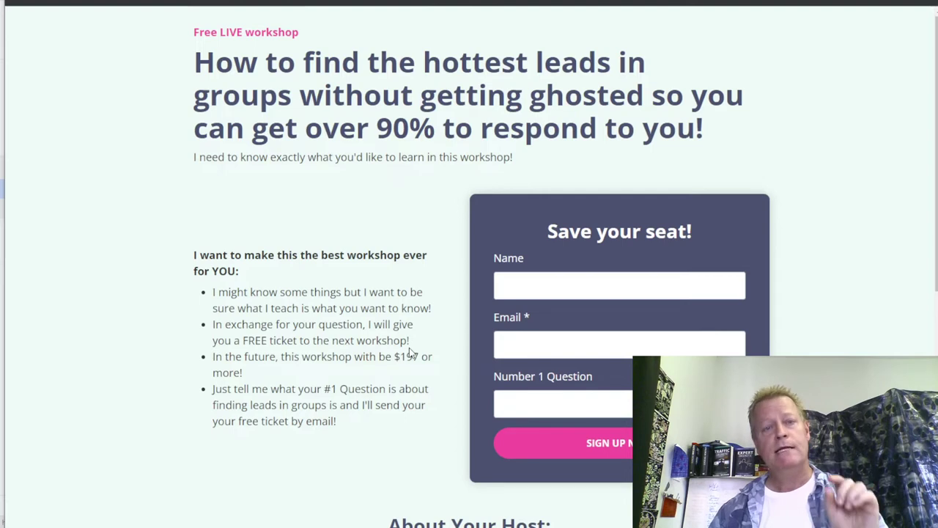
Enter a test name in the signup form and move on to the Number 1 Question field.
{"action": "left_click", "coordinate": [558, 280]}
{"action": "key", "text": "Tab"}
{"action": "key", "text": "shift+Tab"}
{"action": "type", "text": "Tes"}
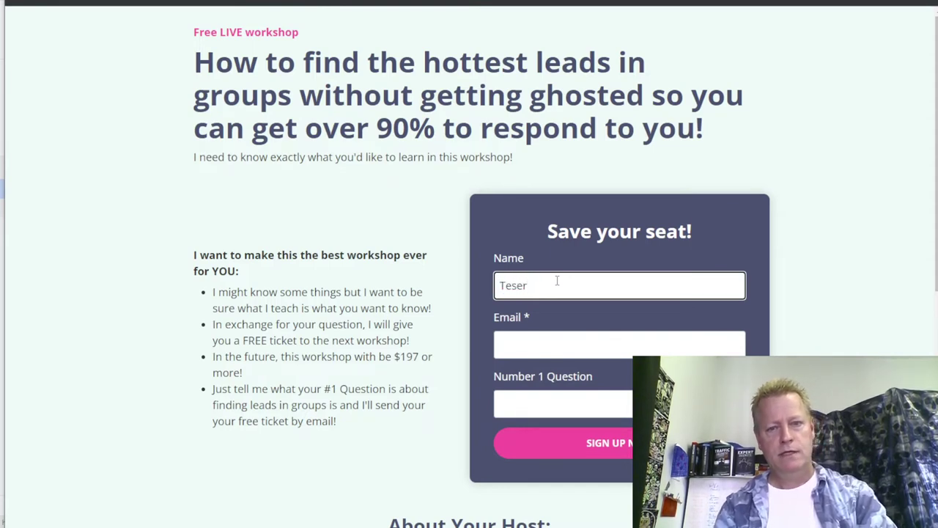
{"action": "type", "text": "ter Bob"}
{"action": "key", "text": "Tab"}
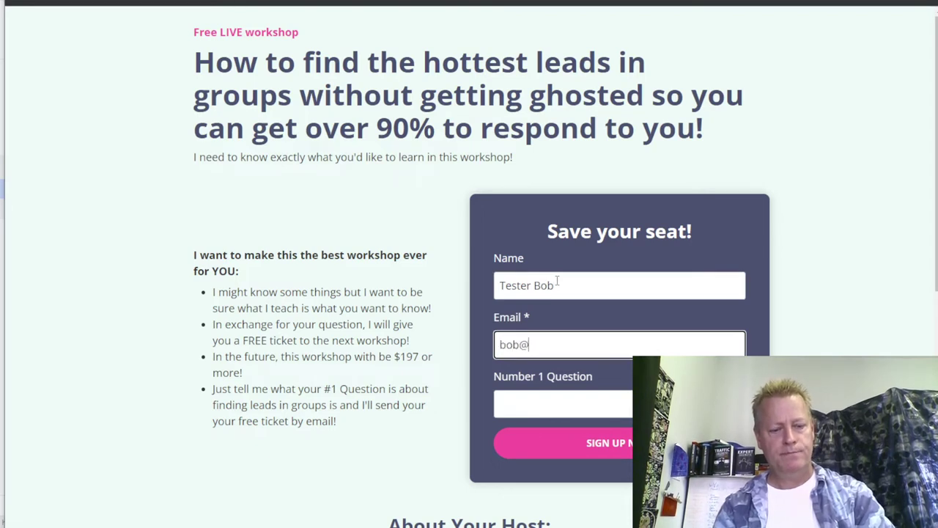
{"action": "key", "text": "Tab"}
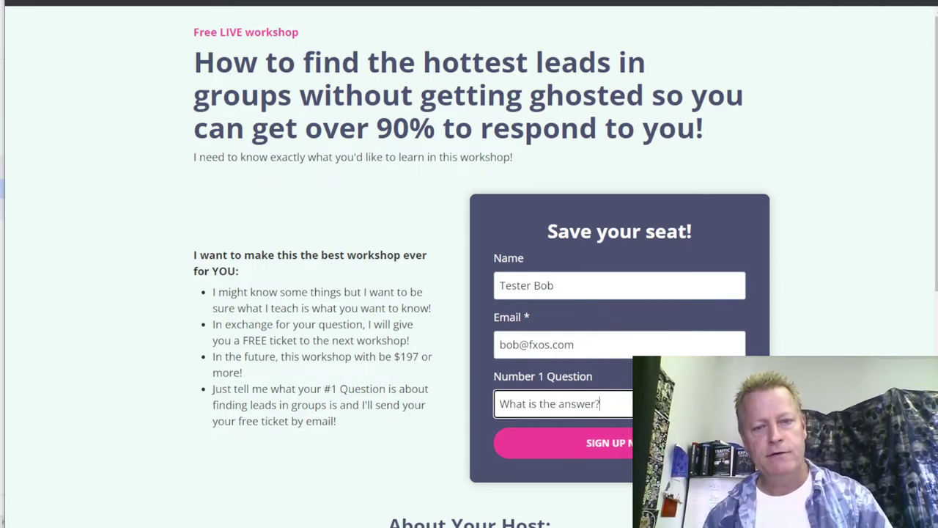
Highlight the sample question, then close the landing page preview window.
{"action": "left_click_drag", "start_coordinate": [608, 407], "coordinate": [483, 413]}
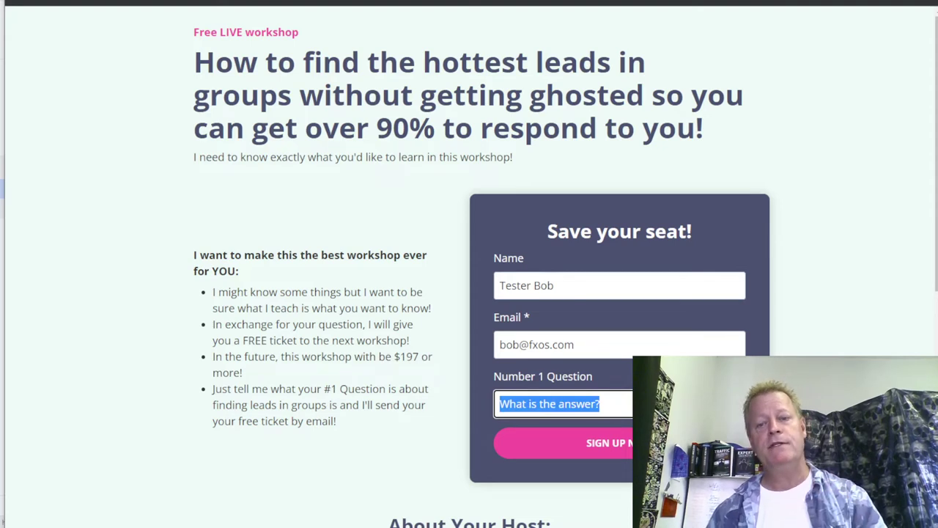
{"action": "left_click", "coordinate": [505, 421]}
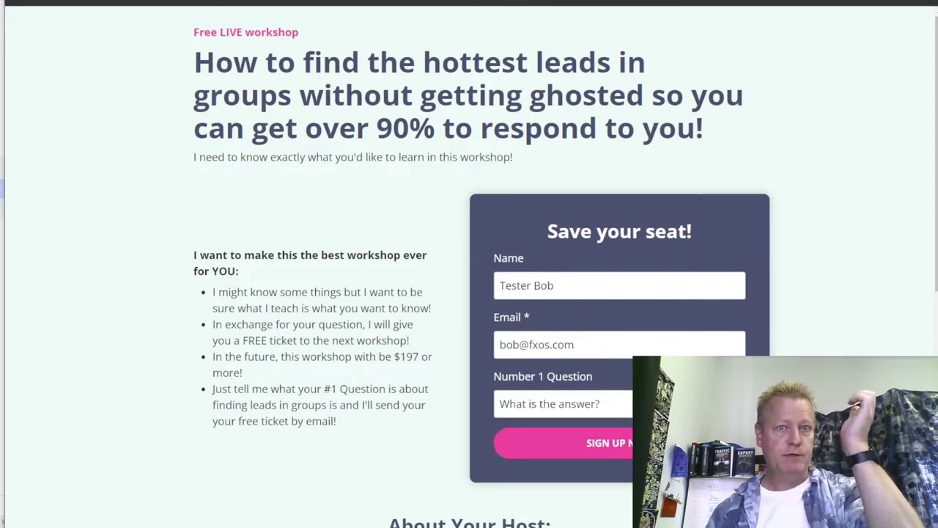
{"action": "key", "text": "ctrl+w"}
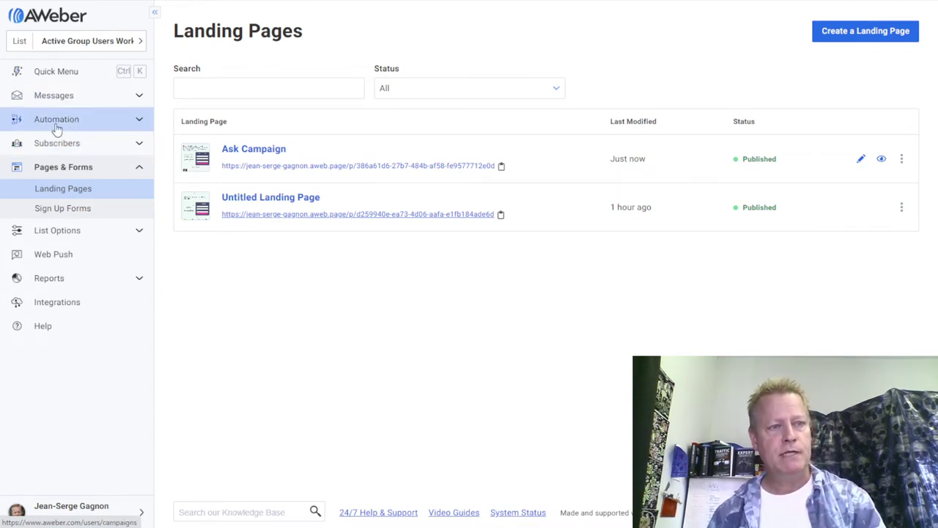
From Automation > Campaigns, create a blank campaign named 'Welcome Test 2'.
{"action": "left_click", "coordinate": [139, 122]}
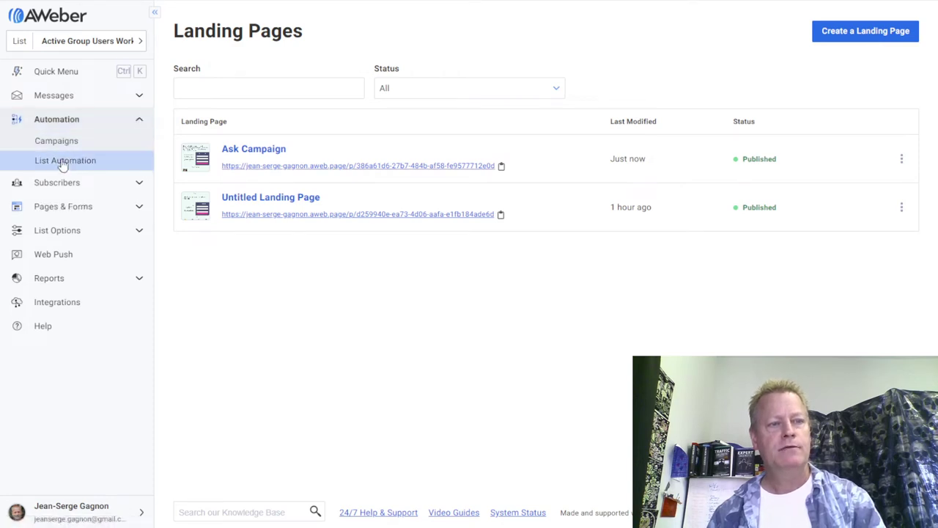
{"action": "left_click", "coordinate": [87, 149]}
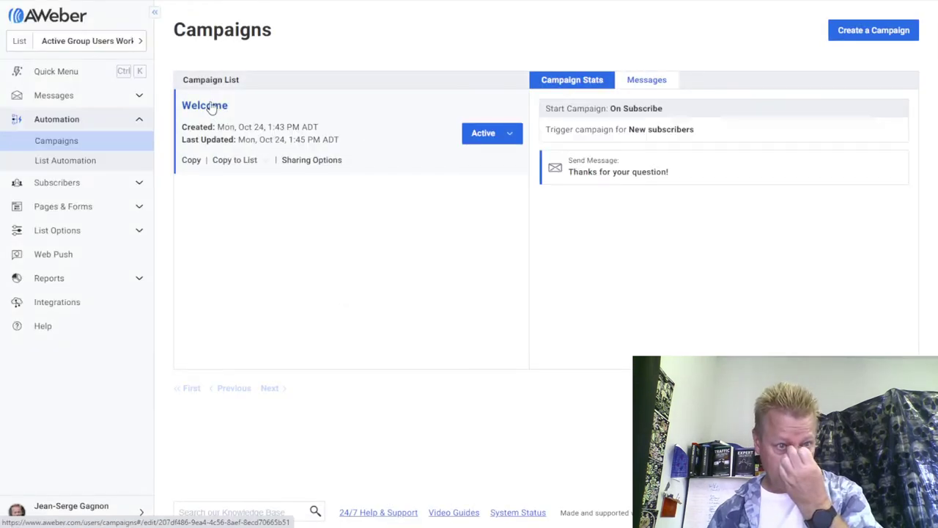
{"action": "left_click", "coordinate": [875, 35]}
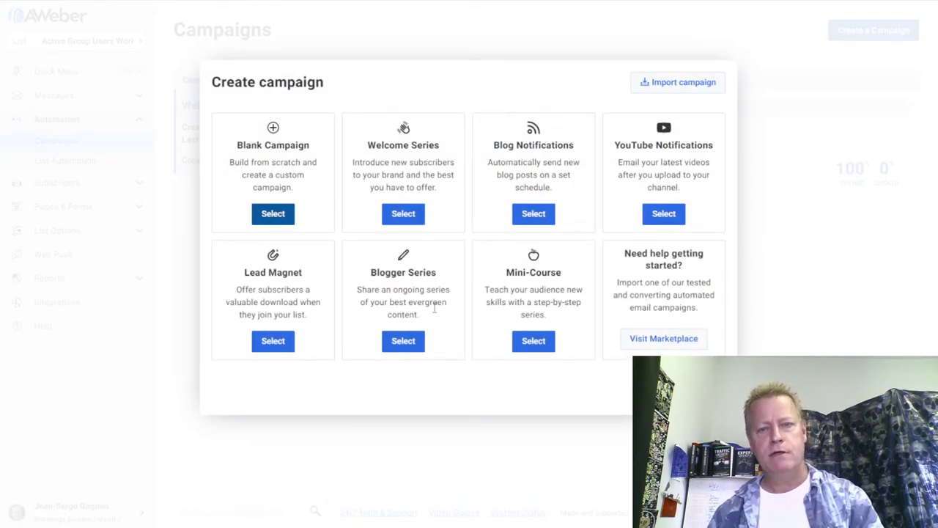
{"action": "left_click", "coordinate": [274, 215]}
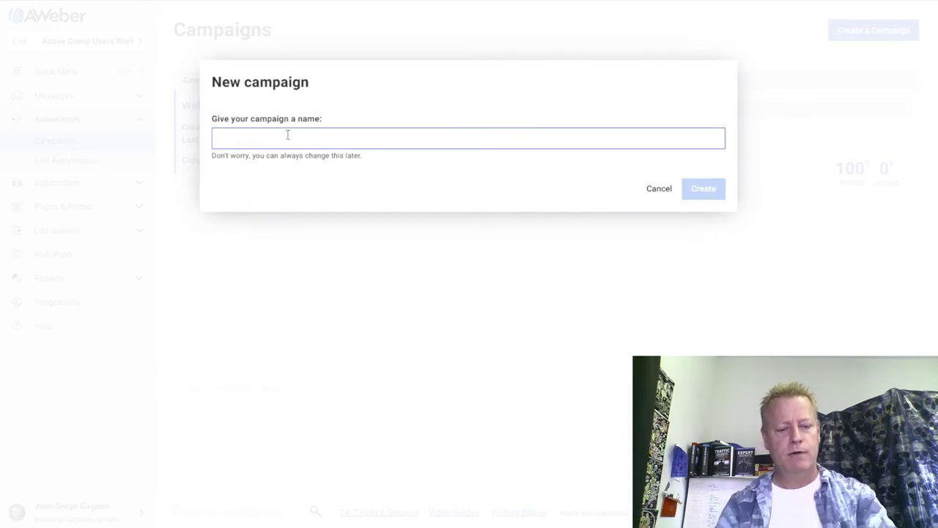
{"action": "type", "text": "Welcome Test 2"}
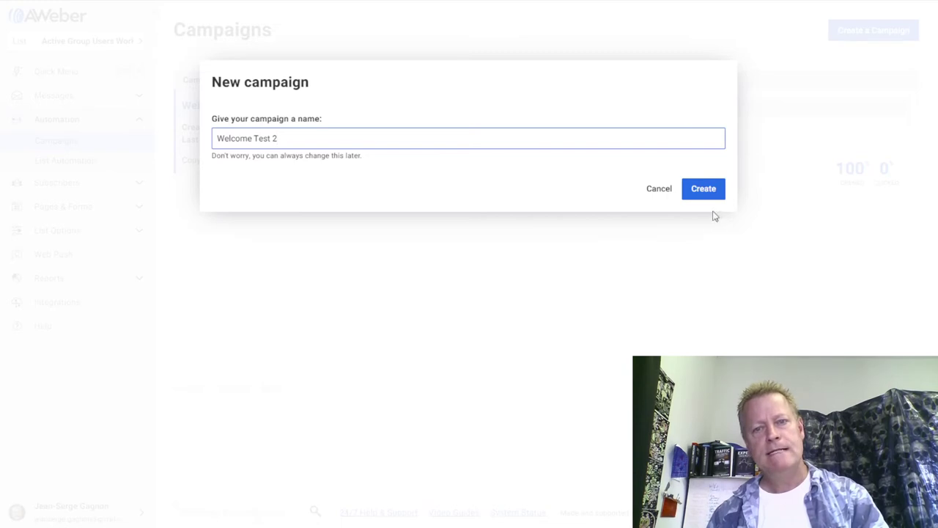
{"action": "left_click", "coordinate": [698, 192]}
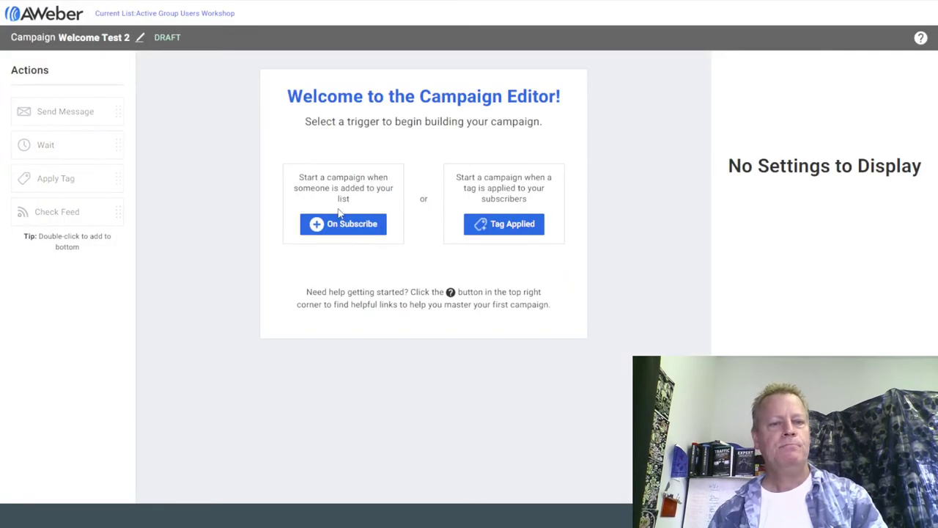
Set Welcome Test 2 to start On Subscribe and add a Send Message step after the trigger.
{"action": "left_click", "coordinate": [345, 224]}
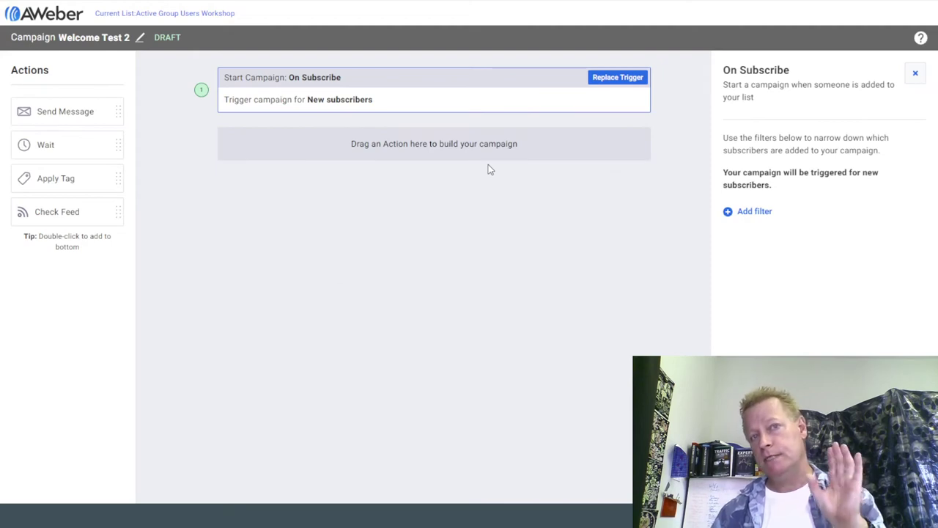
{"action": "key", "text": "alt+Tab"}
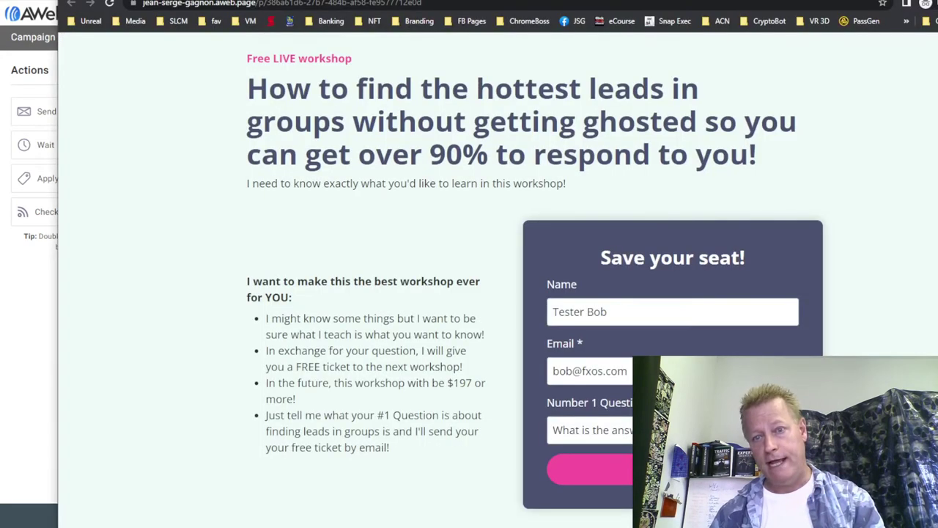
{"action": "key", "text": "alt+Tab"}
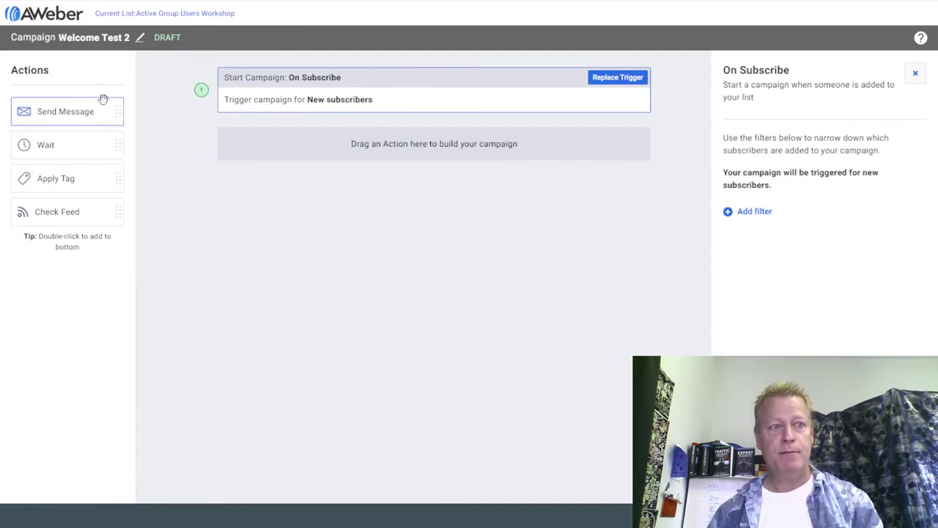
{"action": "left_click_drag", "start_coordinate": [64, 118], "coordinate": [417, 156]}
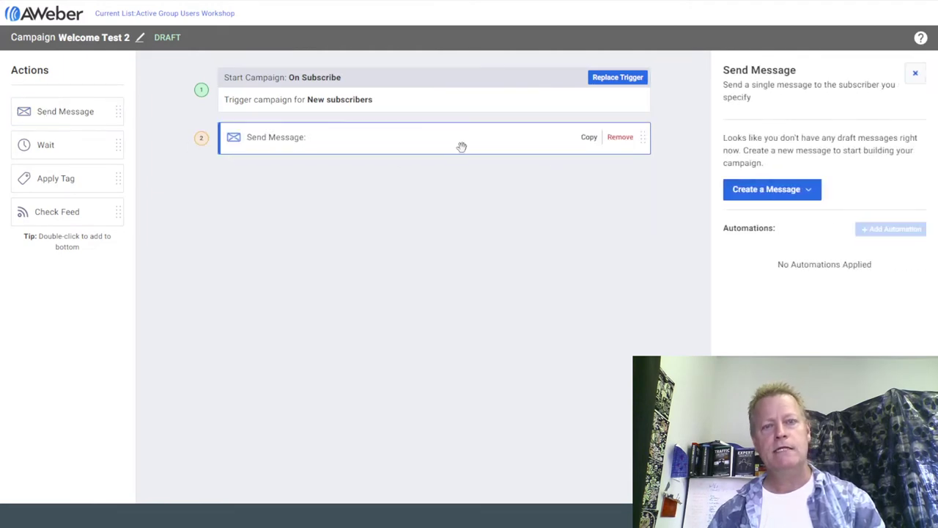
Create the step's message with the Drag & Drop Email Builder and open it in the editor.
{"action": "left_click", "coordinate": [791, 192]}
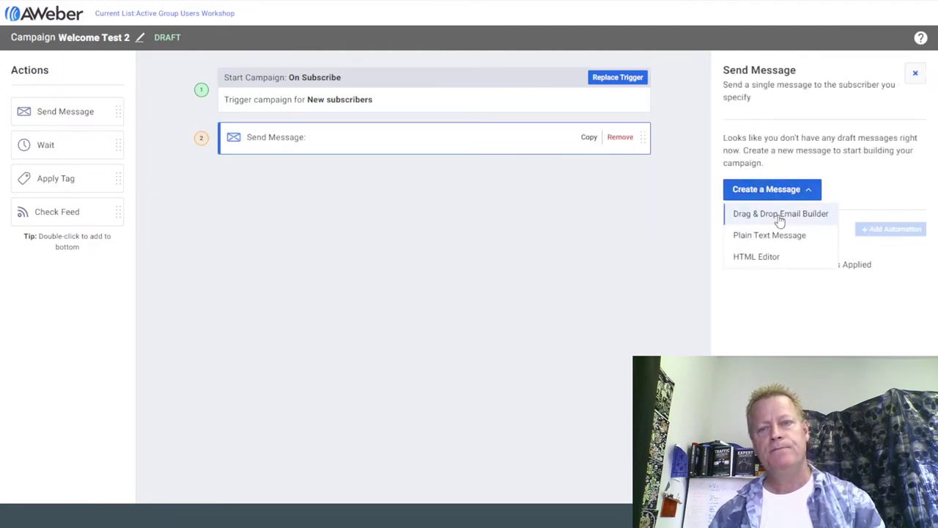
{"action": "left_click", "coordinate": [778, 213]}
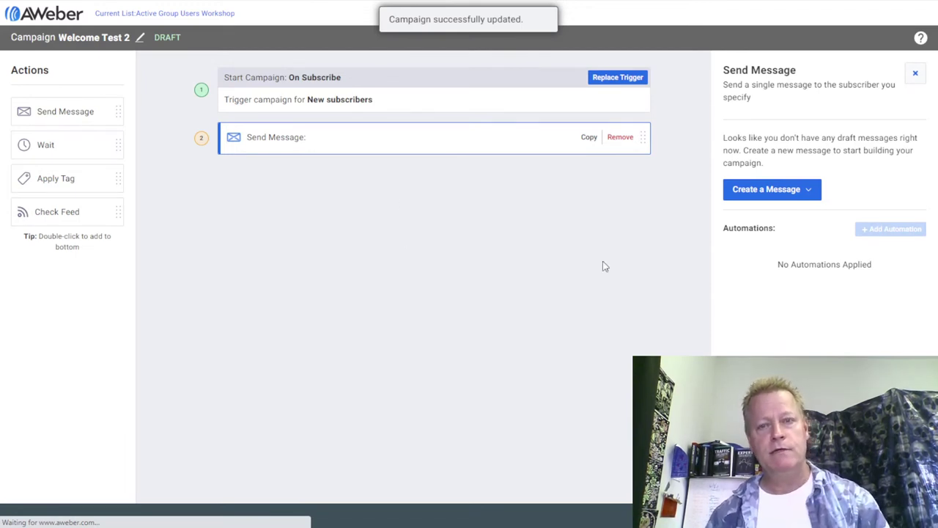
{"action": "left_click", "coordinate": [744, 189]}
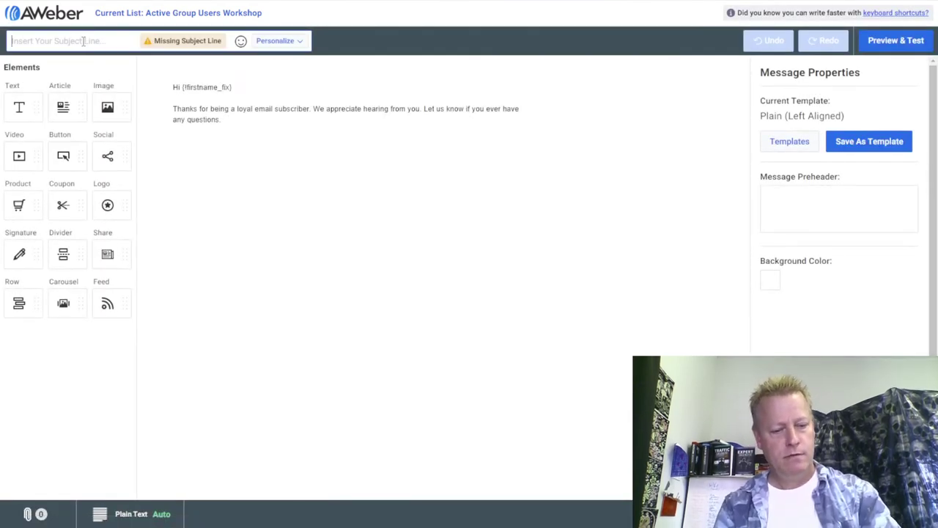
Give the email the subject "Thanks! Here's your free ticket!".
{"action": "type", "text": "Thanks!"}
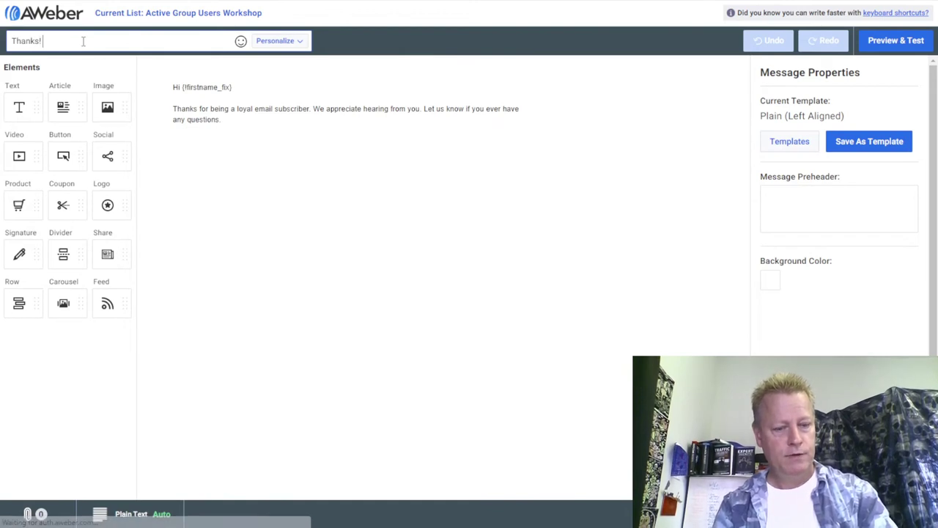
{"action": "type", "text": " Your"}
{"action": "key", "text": "BackSpace"}
{"action": "key", "text": "BackSpace"}
{"action": "key", "text": "BackSpace"}
{"action": "key", "text": "BackSpace"}
{"action": "type", "text": "Here's you"}
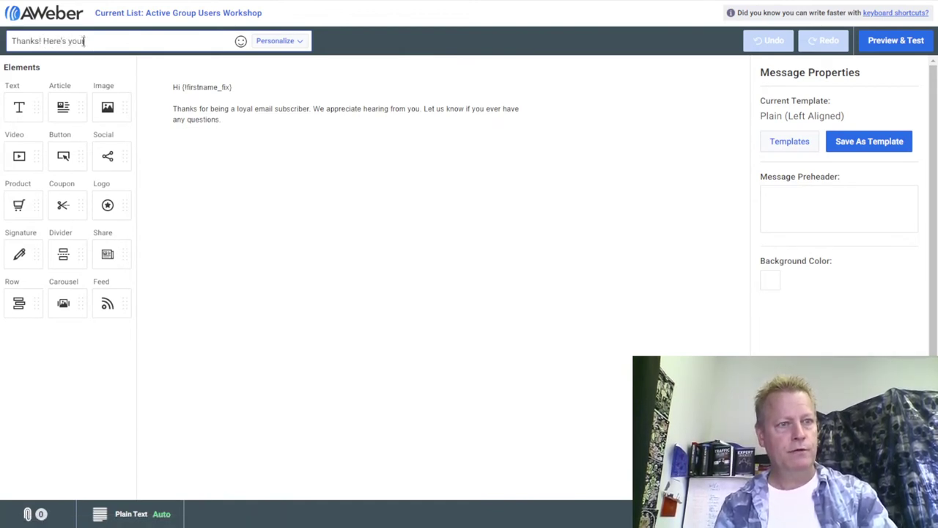
{"action": "type", "text": "r free ticket!"}
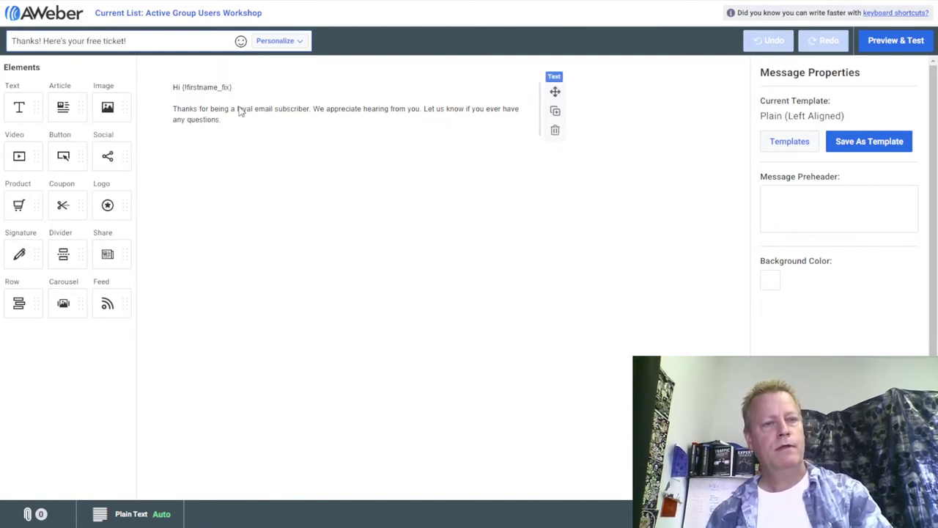
Replace the default body greeting with "Thanks for your question!".
{"action": "left_click", "coordinate": [218, 106]}
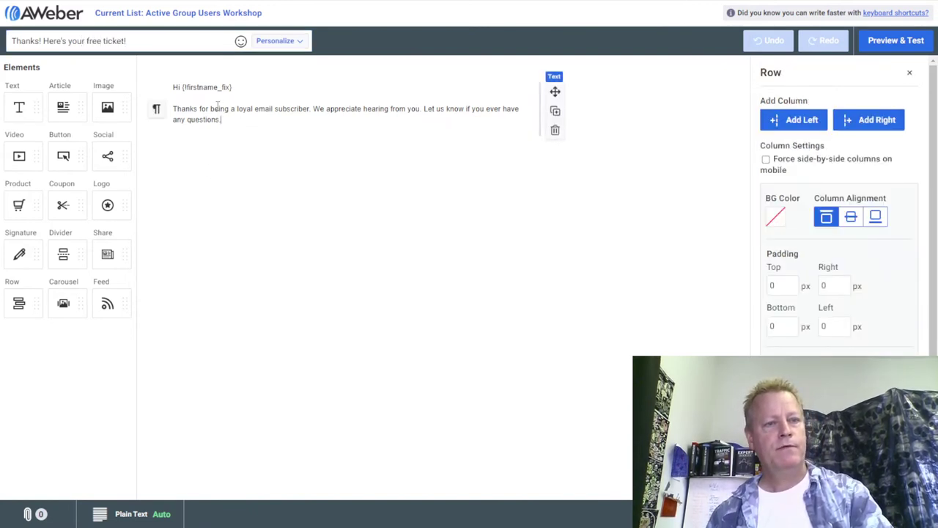
{"action": "left_click_drag", "start_coordinate": [214, 108], "coordinate": [244, 131]}
{"action": "key", "text": "BackSpace"}
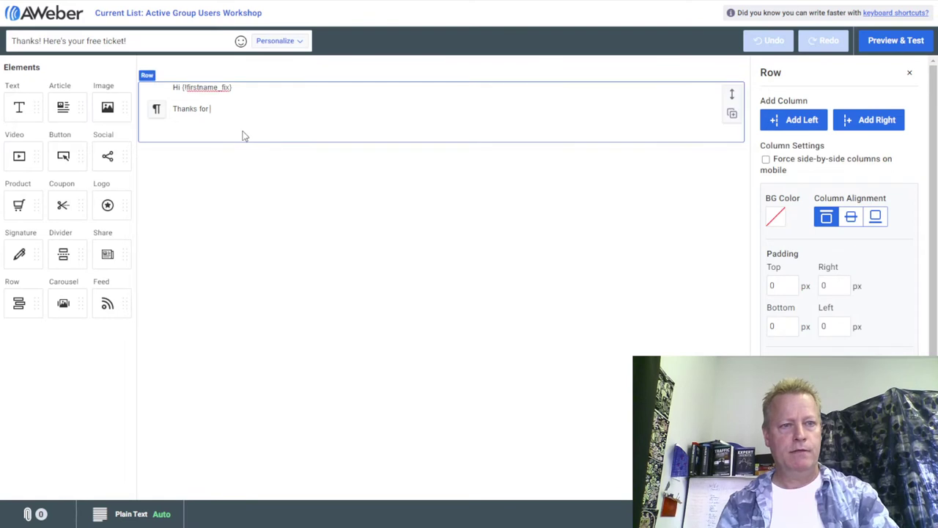
{"action": "type", "text": "answe"}
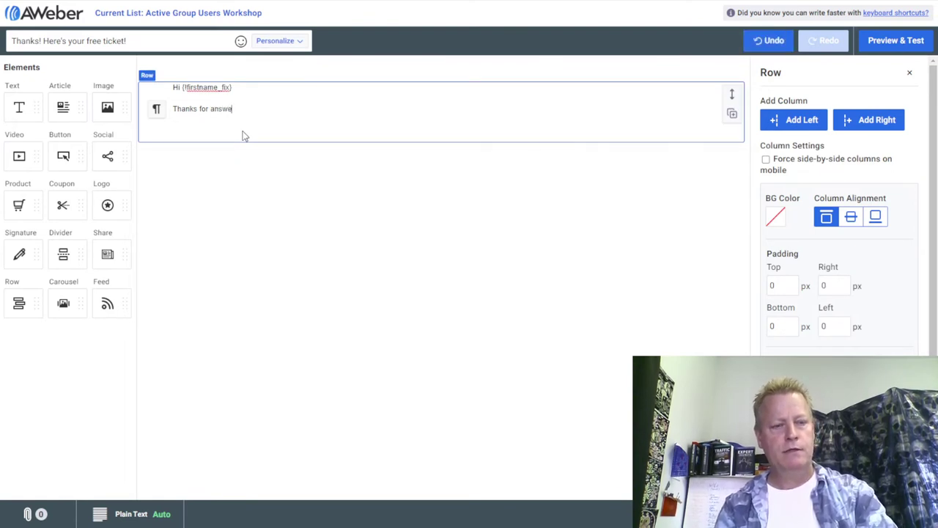
{"action": "type", "text": "r"}
{"action": "key", "text": "BackSpace"}
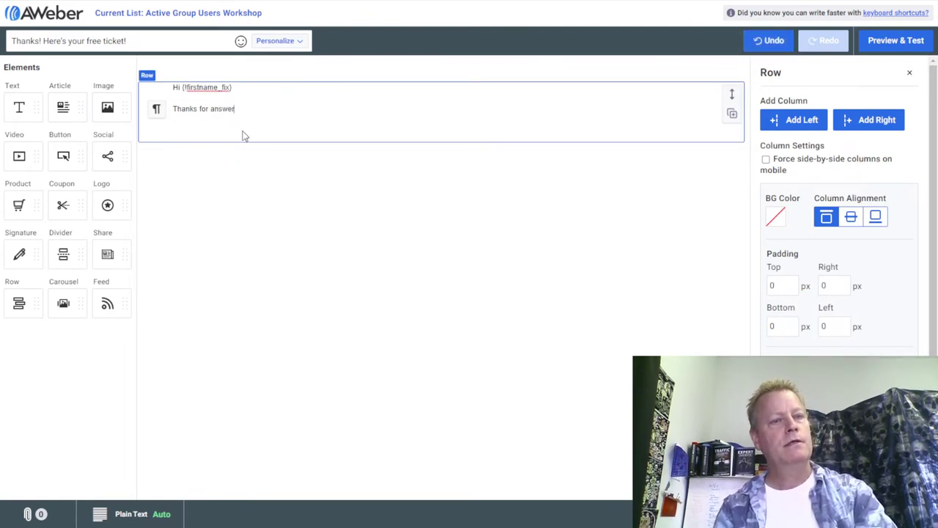
{"action": "type", "text": "r"}
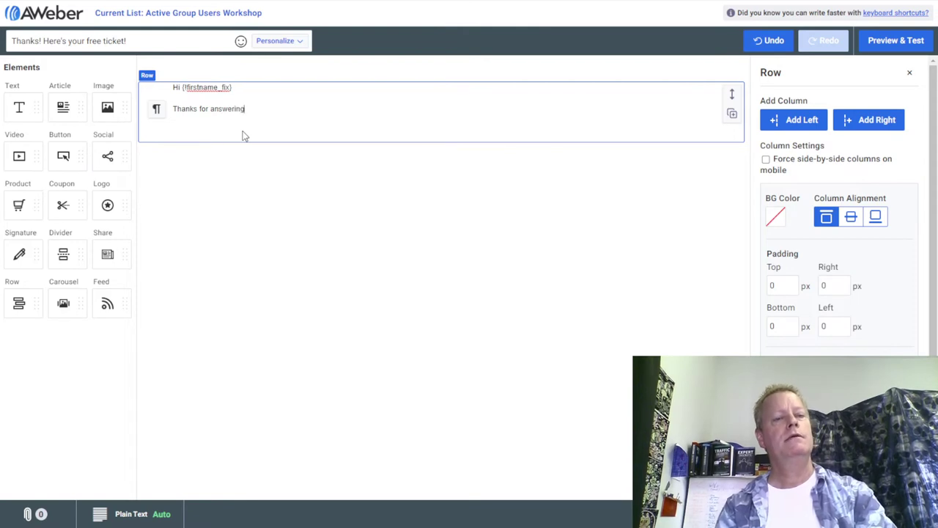
{"action": "type", "text": "ing w"}
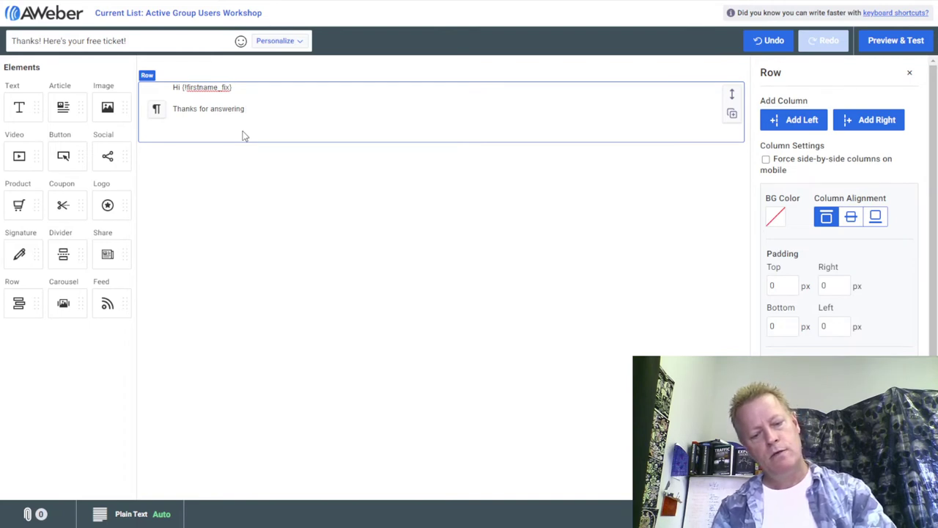
{"action": "type", "text": "our question"}
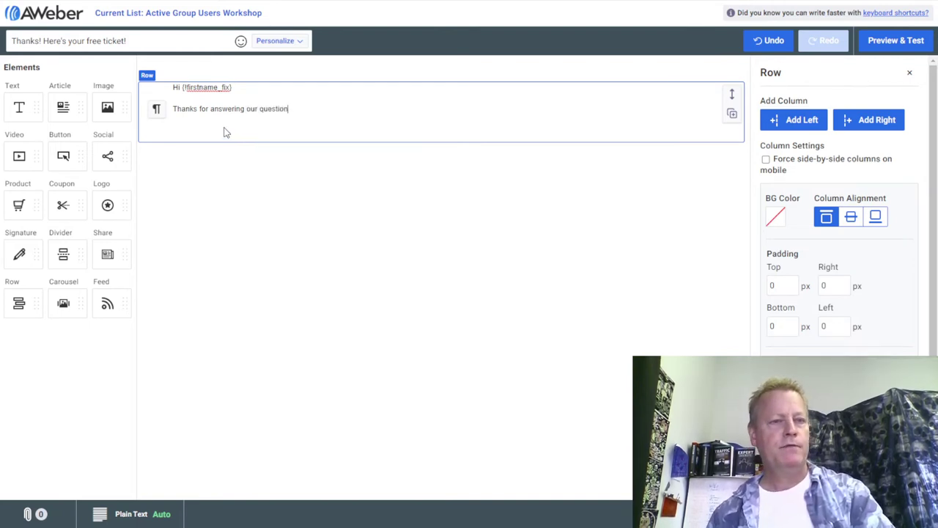
{"action": "left_click", "coordinate": [213, 115]}
{"action": "left_click_drag", "start_coordinate": [213, 115], "coordinate": [307, 117]}
{"action": "key", "text": "BackSpace"}
{"action": "type", "text": "your question"}
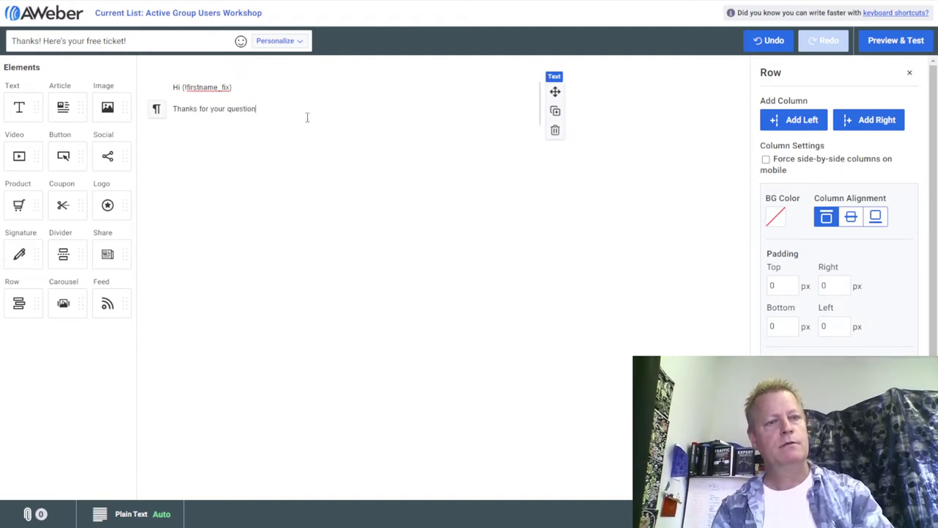
{"action": "type", "text": "!"}
Add a "You asked us:" line followed by an empty paragraph.
{"action": "key", "text": "Return"}
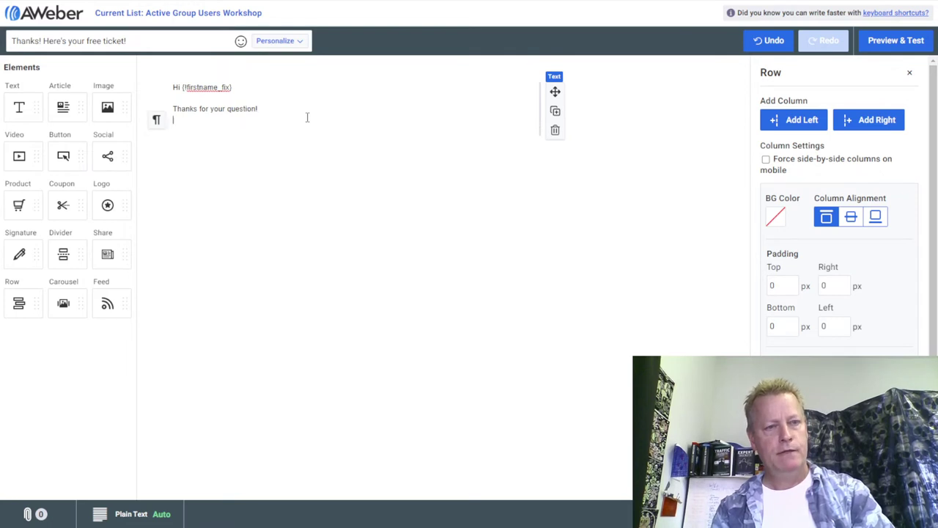
{"action": "type", "text": "You send"}
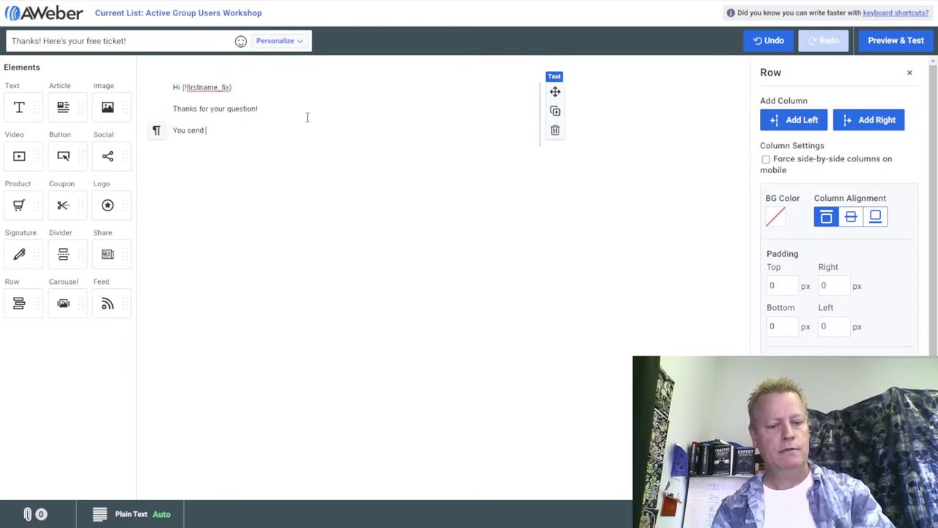
{"action": "key", "text": "BackSpace"}
{"action": "key", "text": "BackSpace"}
{"action": "key", "text": "BackSpace"}
{"action": "type", "text": "as"}
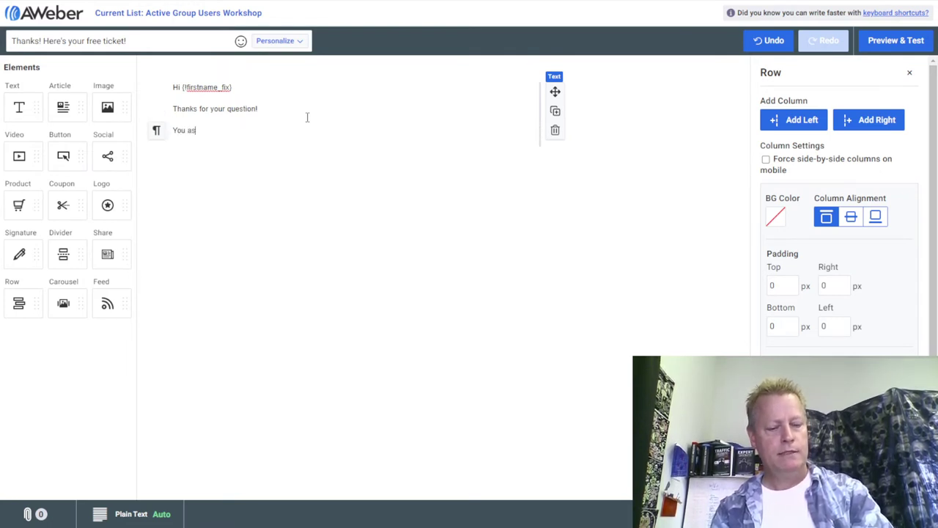
{"action": "type", "text": "ked us:"}
{"action": "key", "text": "Return"}
{"action": "key", "text": "Return"}
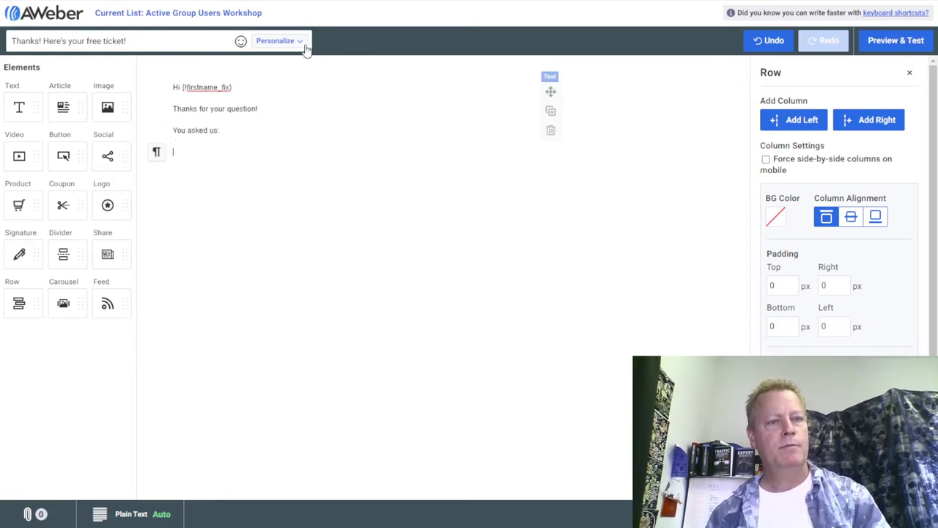
Insert the subscriber's Number 1 Question field on the line below "You asked us:".
{"action": "left_click", "coordinate": [291, 44]}
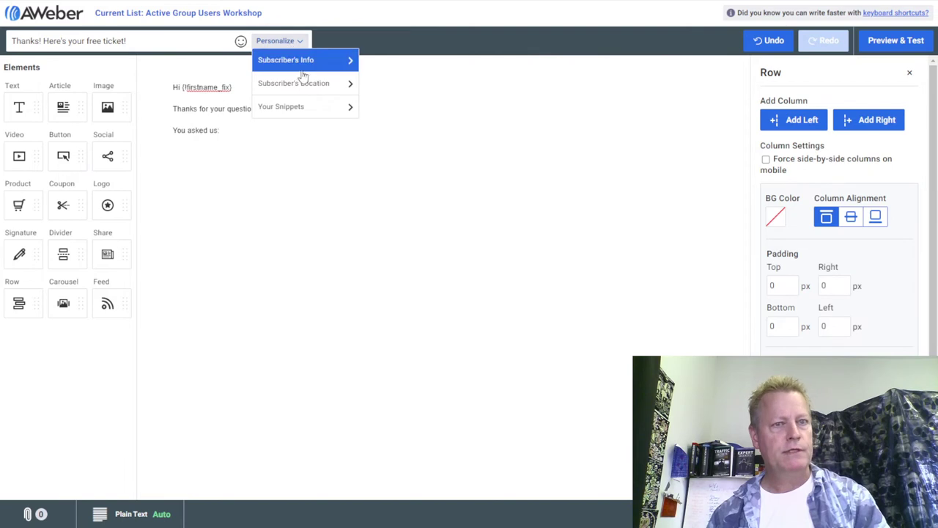
{"action": "left_click", "coordinate": [294, 108]}
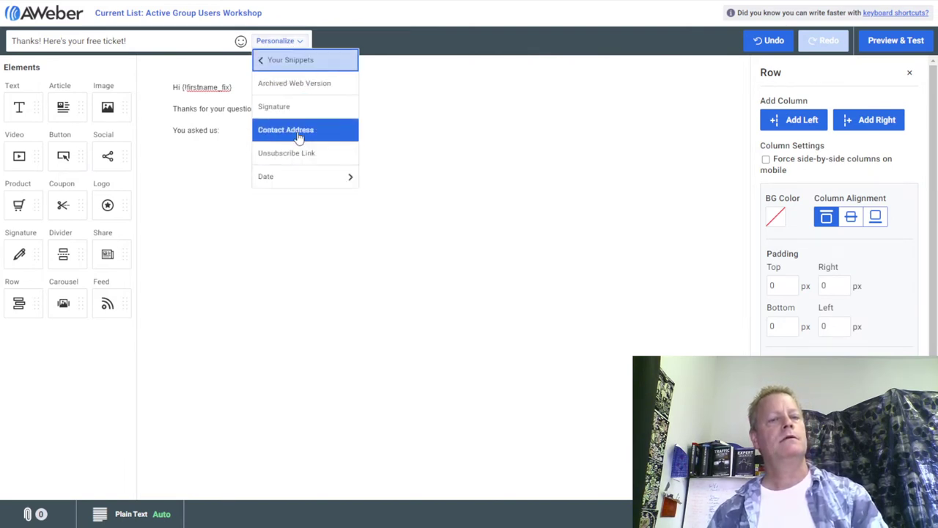
{"action": "left_click", "coordinate": [294, 63]}
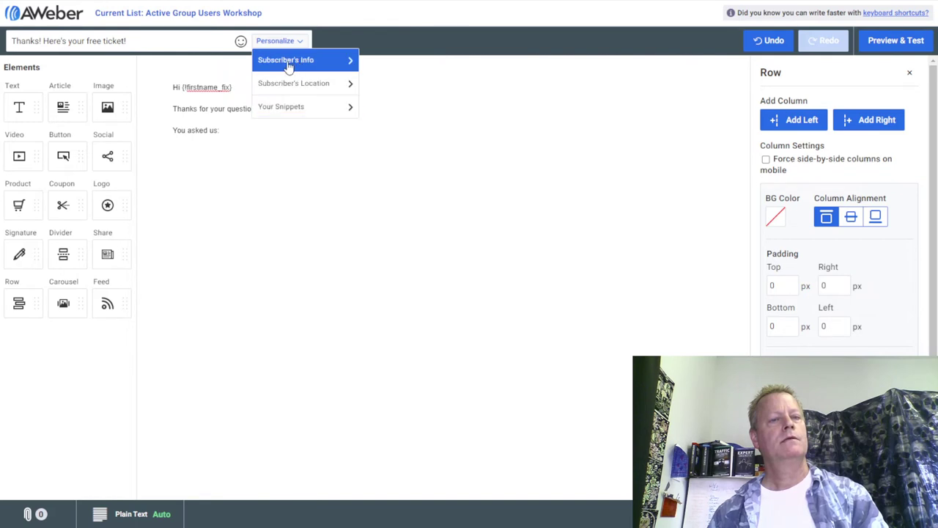
{"action": "left_click", "coordinate": [289, 63]}
{"action": "scroll", "coordinate": [285, 200], "scroll_direction": "down", "scroll_amount": 1}
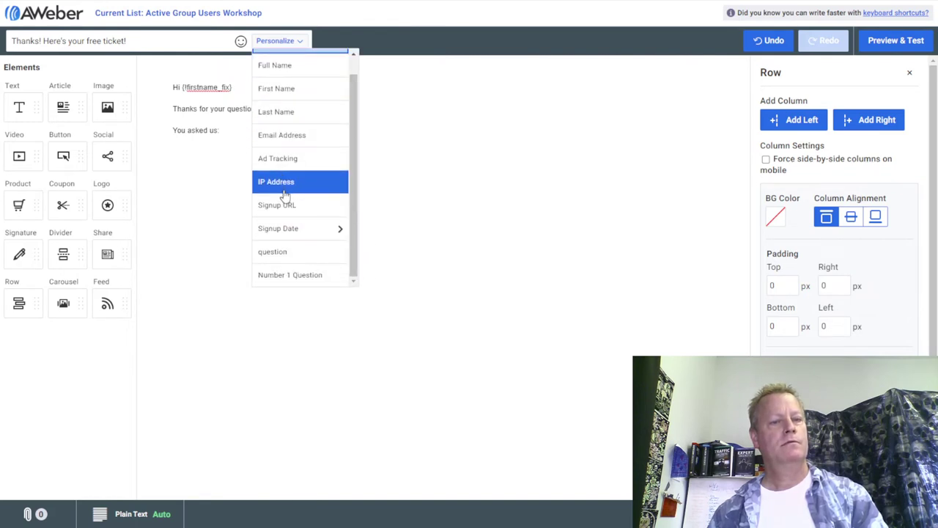
{"action": "left_click", "coordinate": [289, 277]}
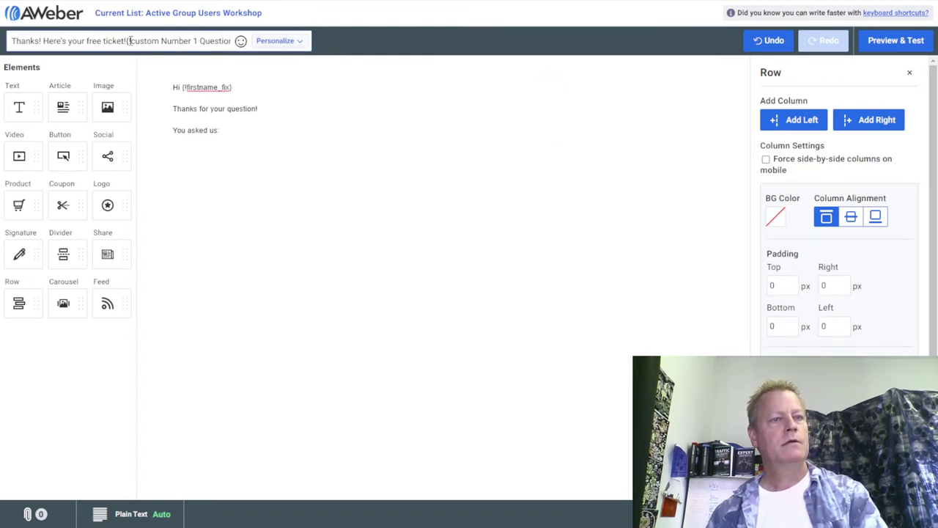
{"action": "left_click_drag", "start_coordinate": [126, 42], "coordinate": [329, 39]}
{"action": "key", "text": "ctrl+c"}
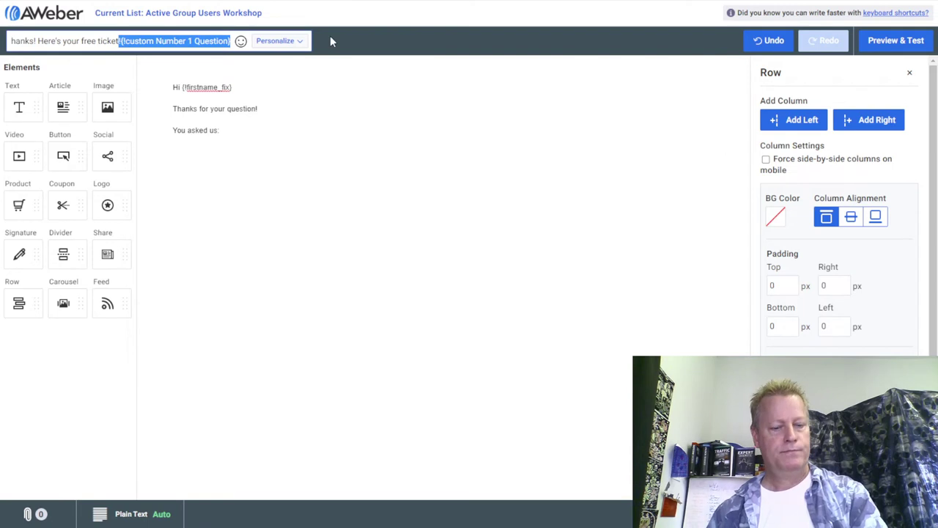
{"action": "key", "text": "BackSpace"}
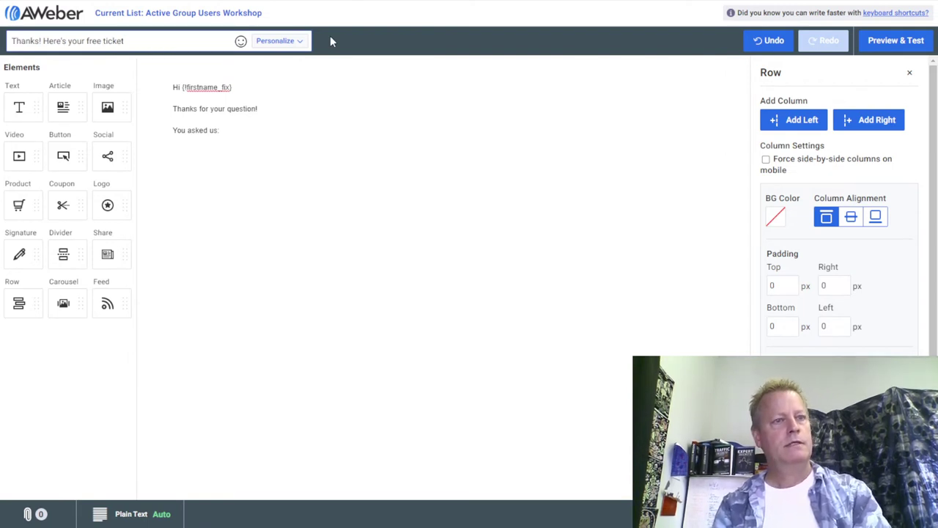
{"action": "left_click", "coordinate": [270, 132]}
{"action": "left_click", "coordinate": [221, 153]}
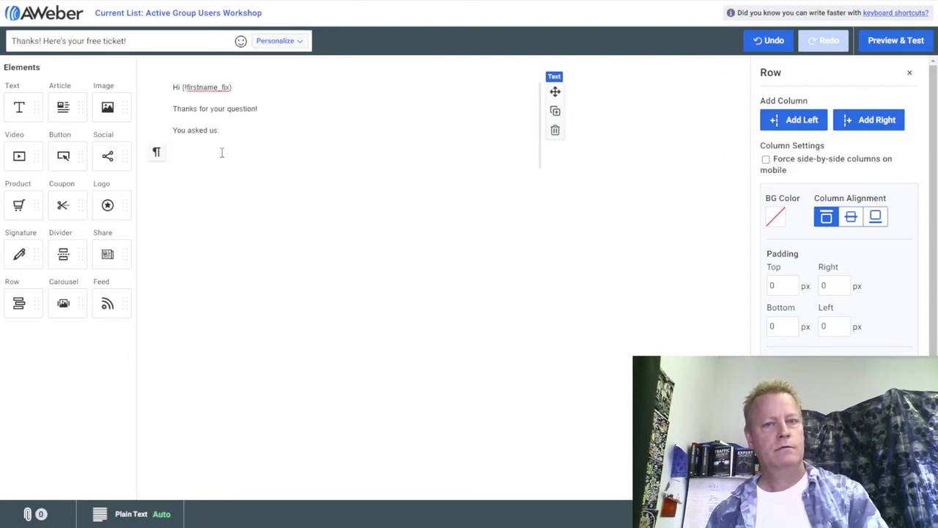
{"action": "key", "text": "ctrl+v"}
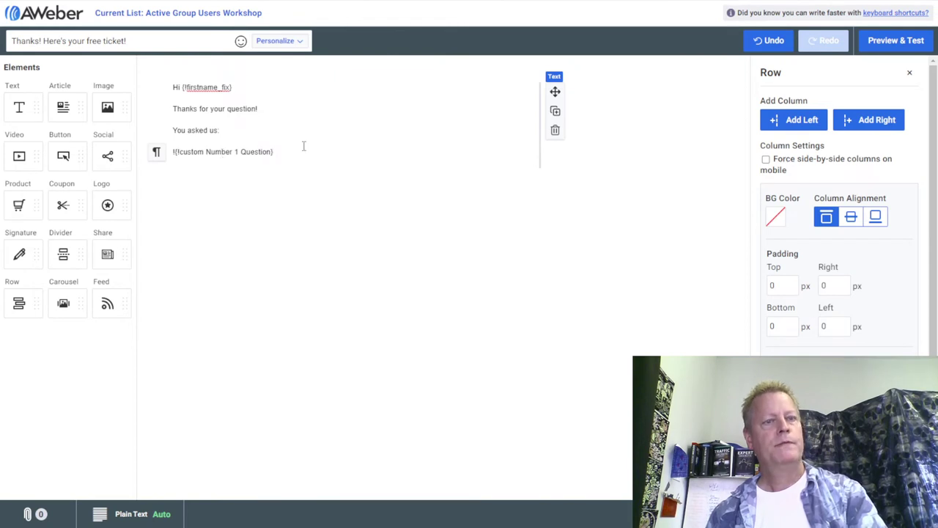
{"action": "key", "text": "Return"}
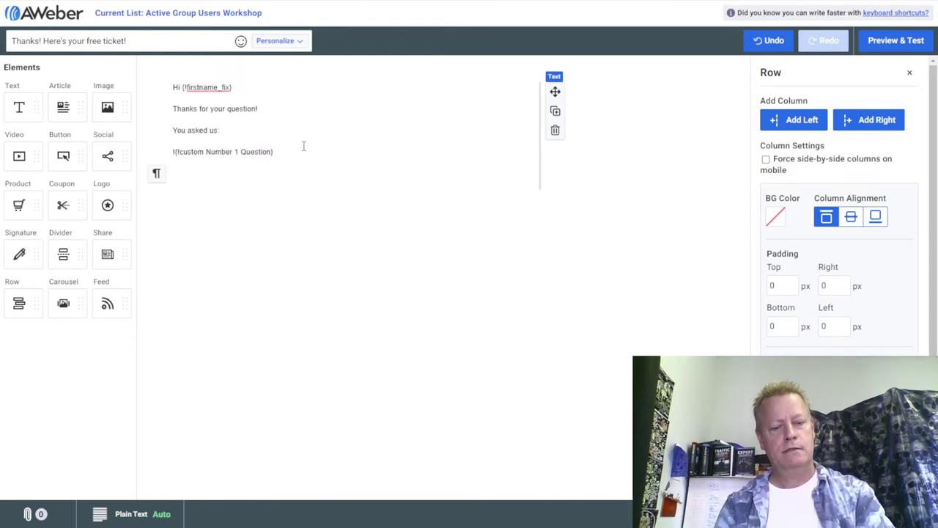
Add lines inviting replies, "The more questions, the better the workshop will be!" and "You can register for the workshop here:".
{"action": "type", "text": "If you"}
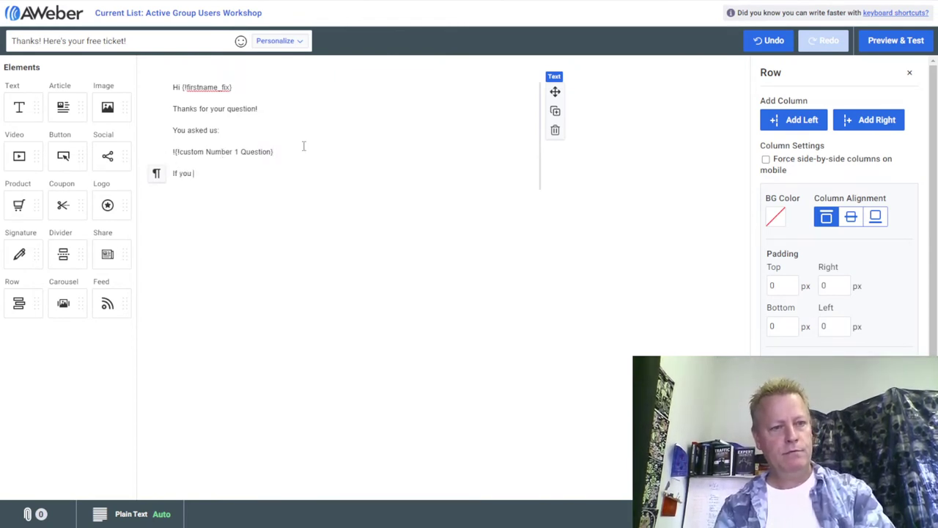
{"action": "type", "text": " have any qther "}
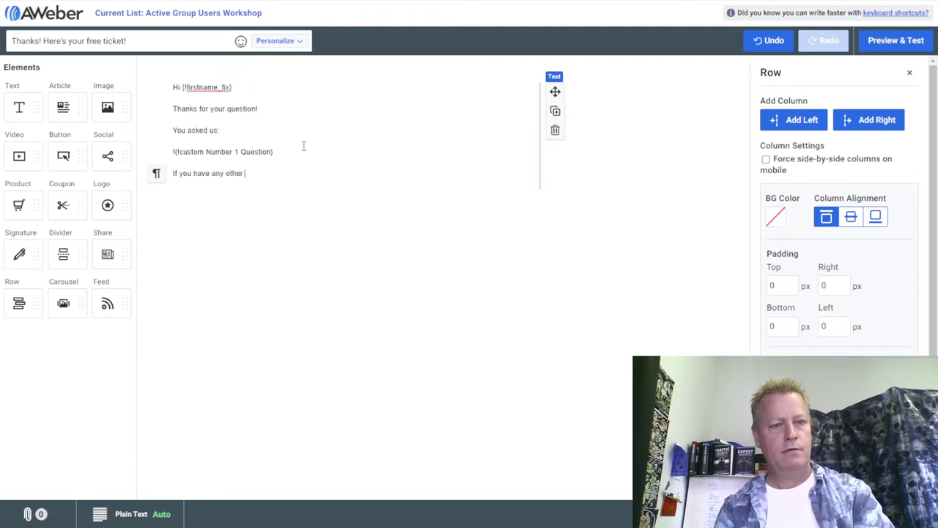
{"action": "type", "text": "qustion"}
{"action": "key", "text": "BackSpace"}
{"action": "key", "text": "BackSpace"}
{"action": "key", "text": "BackSpace"}
{"action": "key", "text": "BackSpace"}
{"action": "key", "text": "BackSpace"}
{"action": "key", "text": "BackSpace"}
{"action": "key", "text": "BackSpace"}
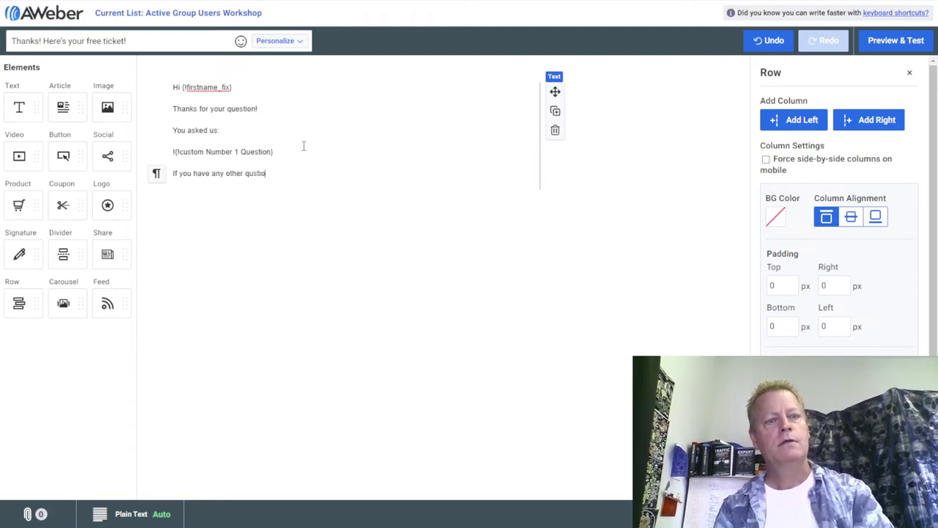
{"action": "type", "text": "questions, feel free to reply"}
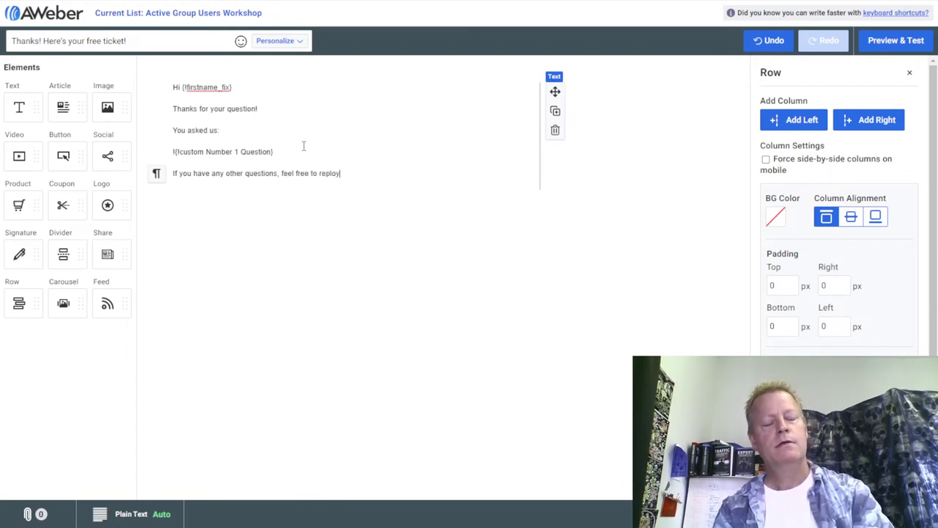
{"action": "type", "text": " to this email as well."}
{"action": "key", "text": "Return"}
{"action": "type", "text": "The m"}
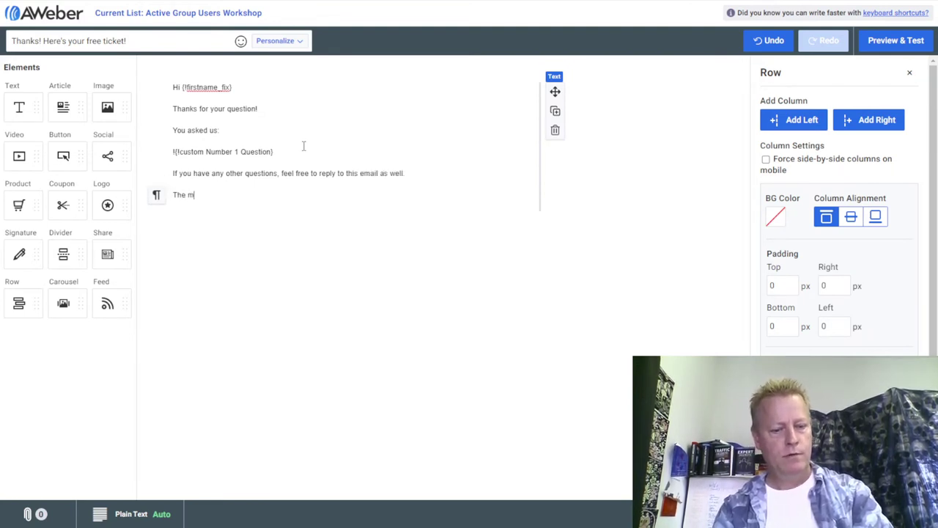
{"action": "type", "text": "ore questions, "}
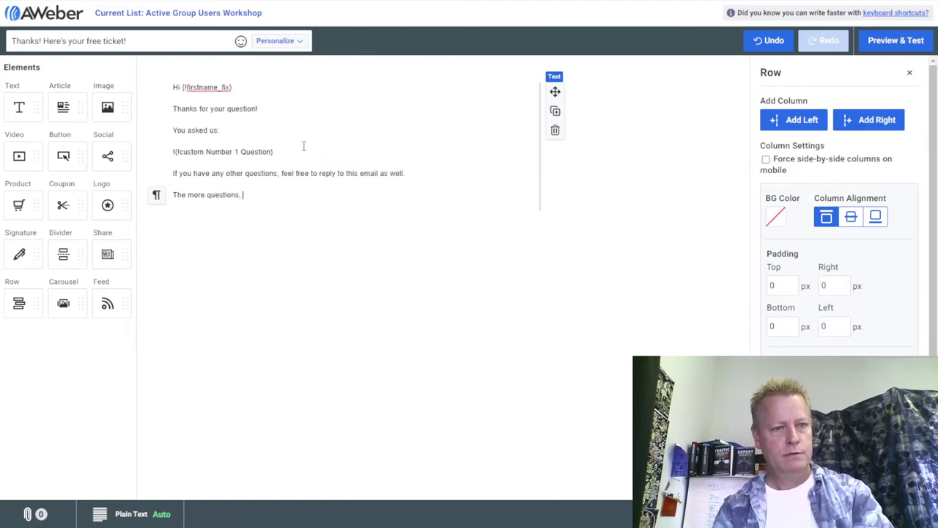
{"action": "type", "text": "the better the workshop "}
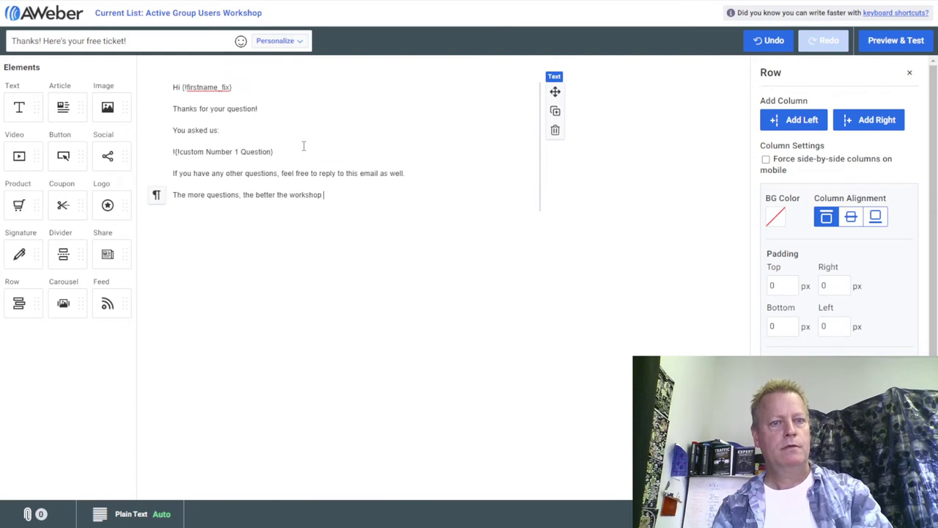
{"action": "type", "text": "will be!"}
{"action": "key", "text": "Return"}
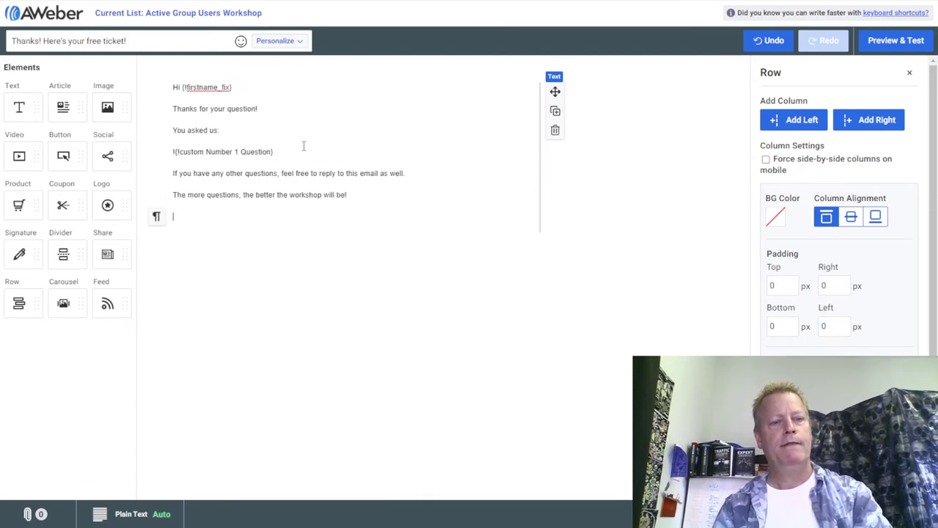
{"action": "type", "text": "You can register"}
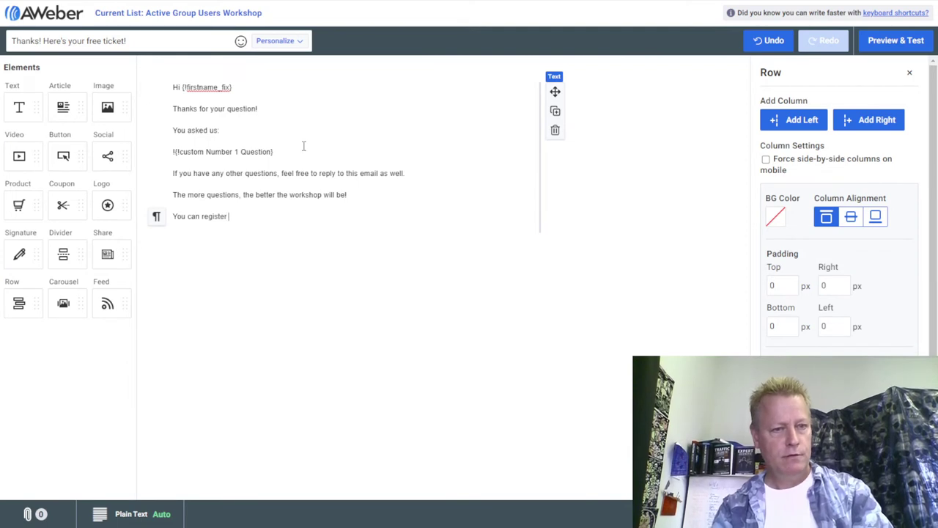
{"action": "type", "text": " for the workshop here:"}
{"action": "key", "text": "Return"}
Add a P.S. asking not to share the link or email, and begin the P.P.S. line.
{"action": "type", "text": "P.S"}
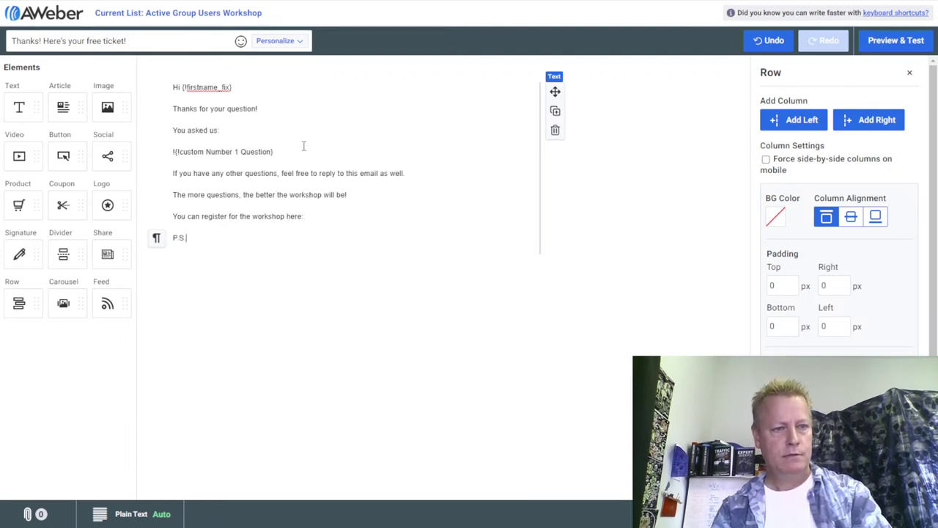
{"action": "type", "text": ". Please D"}
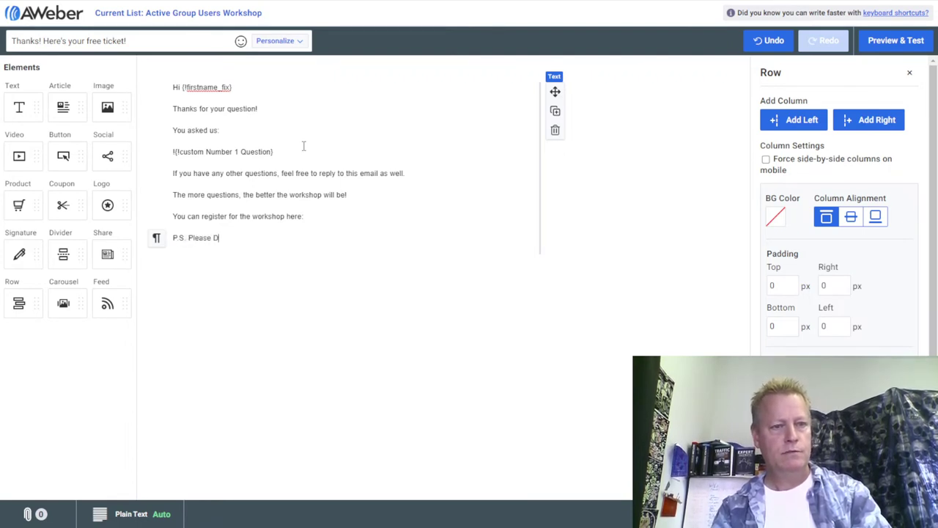
{"action": "type", "text": "O not share "}
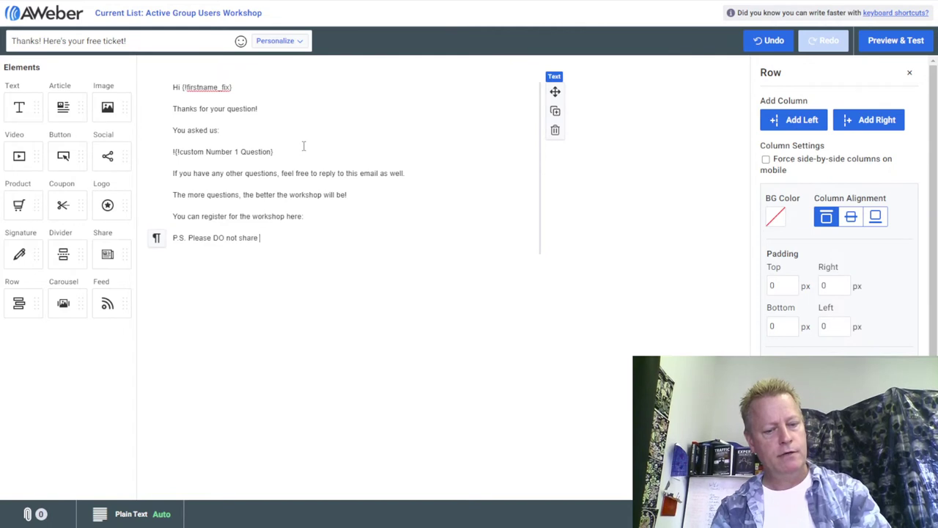
{"action": "type", "text": "this link"}
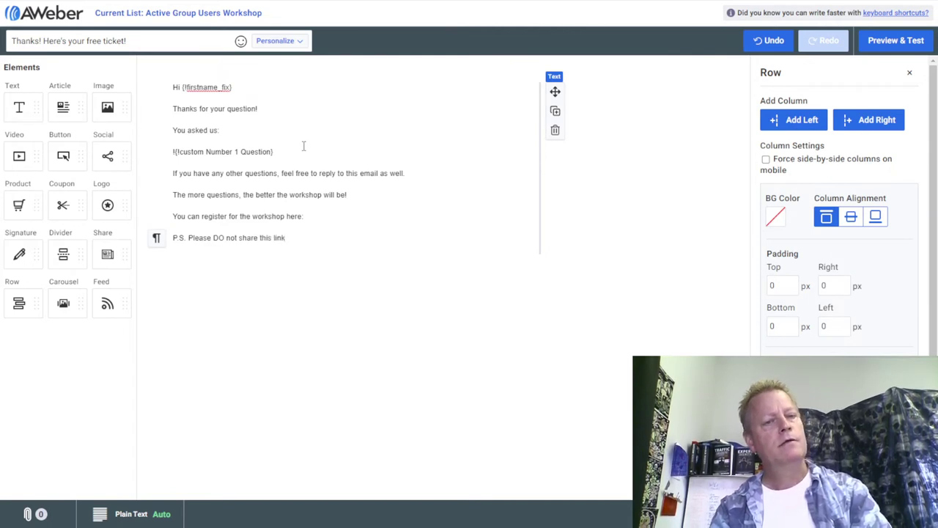
{"action": "type", "text": ", it's onl"}
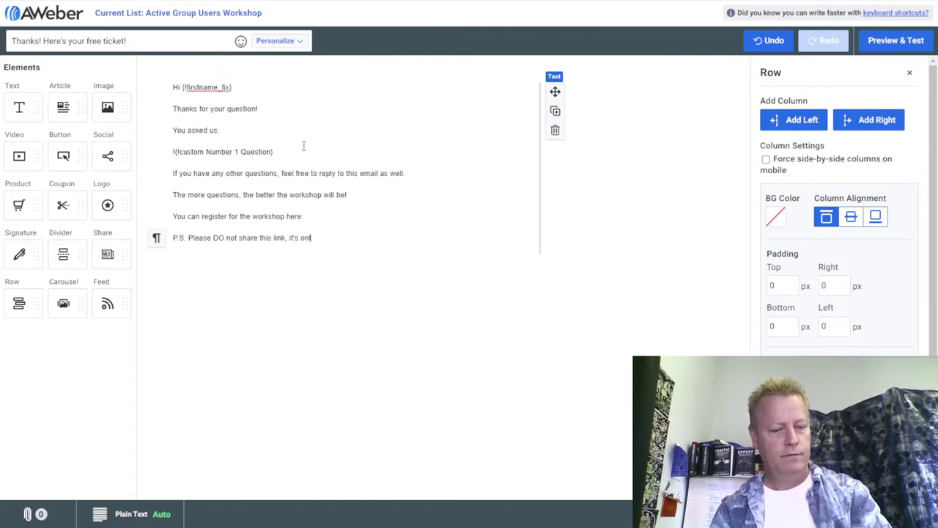
{"action": "type", "text": "y for those who"}
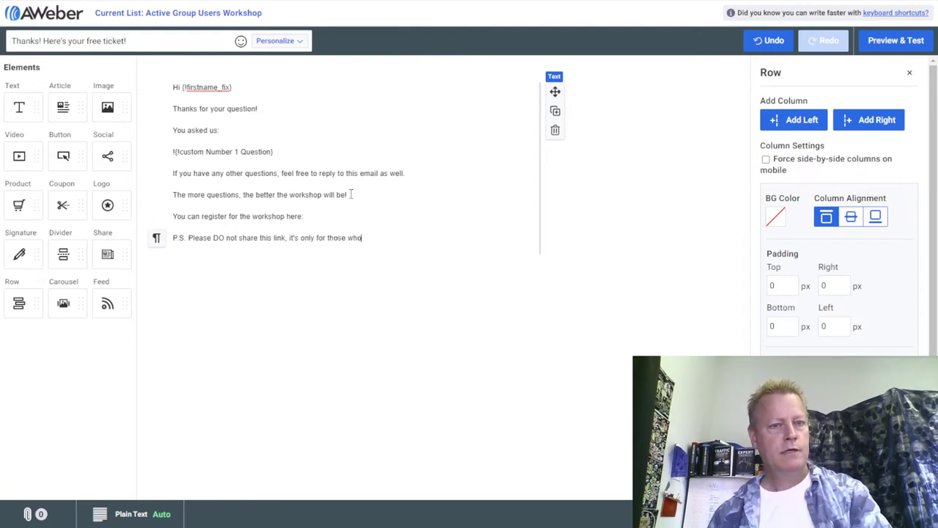
{"action": "left_click", "coordinate": [286, 238]}
{"action": "type", "text": "or email"}
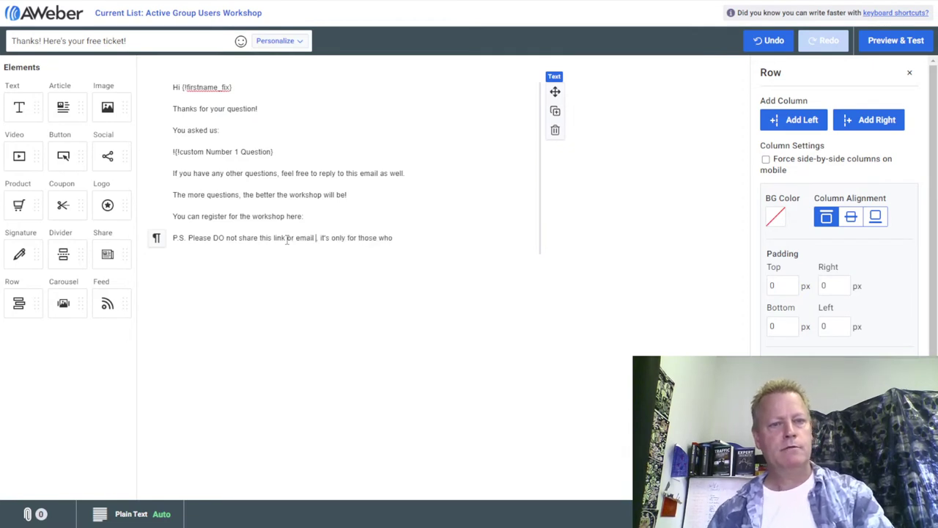
{"action": "key", "text": "BackSpace"}
{"action": "left_click", "coordinate": [450, 246]}
{"action": "key", "text": "Return"}
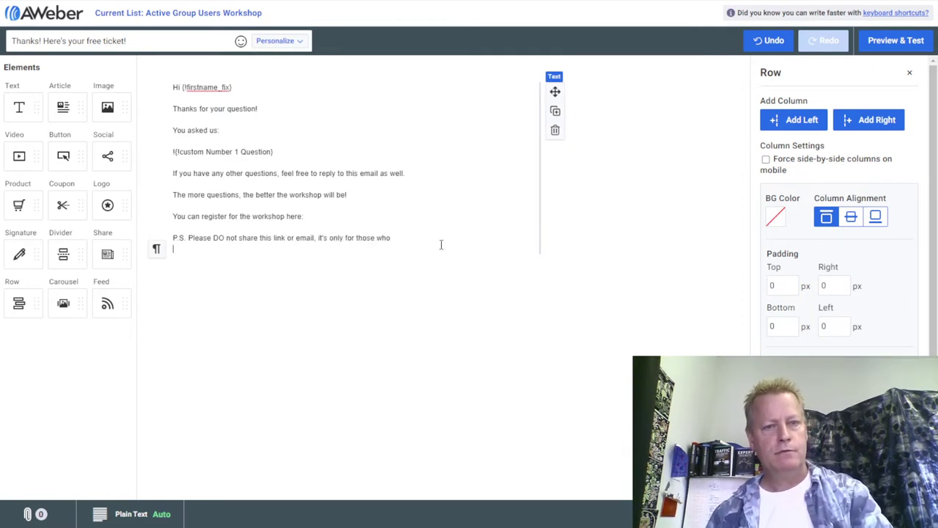
{"action": "key", "text": "BackSpace"}
{"action": "type", "text": "a"}
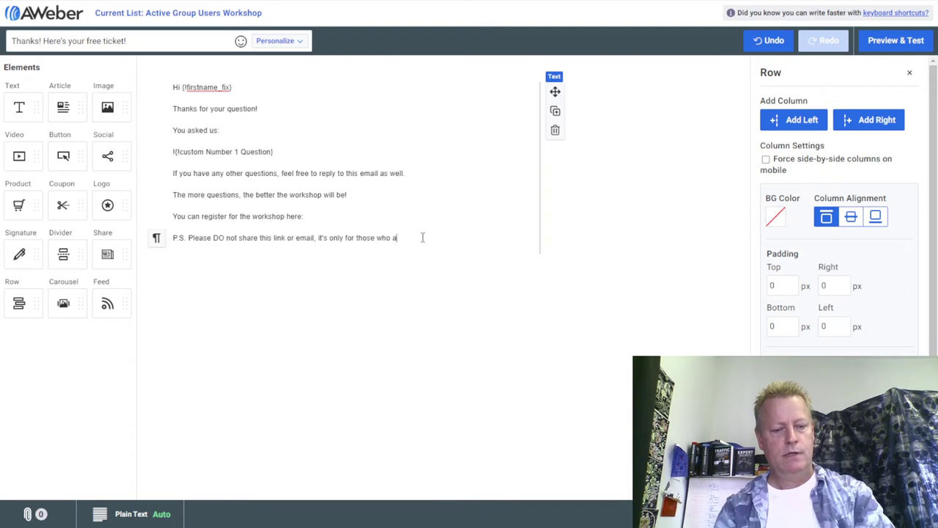
{"action": "type", "text": "nswrre"}
{"action": "key", "text": "BackSpace"}
{"action": "key", "text": "BackSpace"}
{"action": "key", "text": "BackSpace"}
{"action": "key", "text": "BackSpace"}
{"action": "key", "text": "BackSpace"}
{"action": "key", "text": "BackSpace"}
{"action": "key", "text": "BackSpace"}
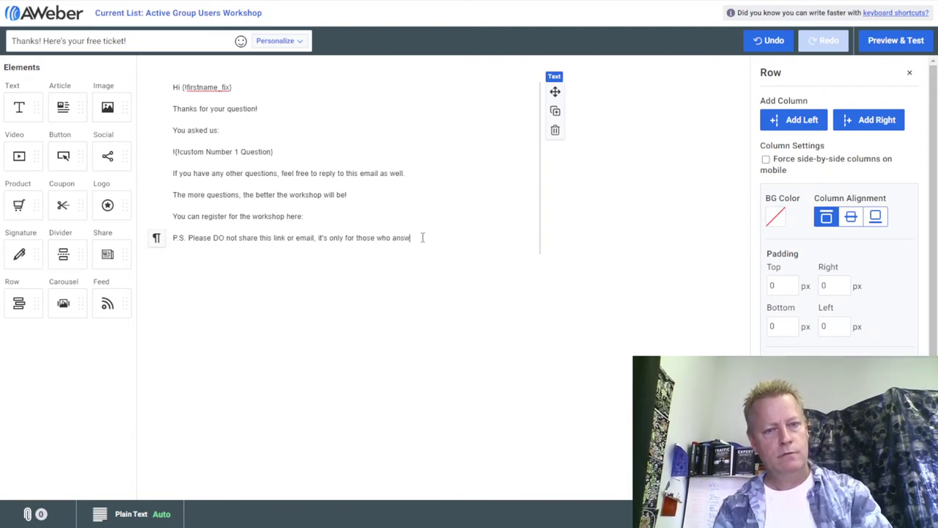
{"action": "type", "text": "gave us a question."}
{"action": "key", "text": "Return"}
{"action": "type", "text": "P"}
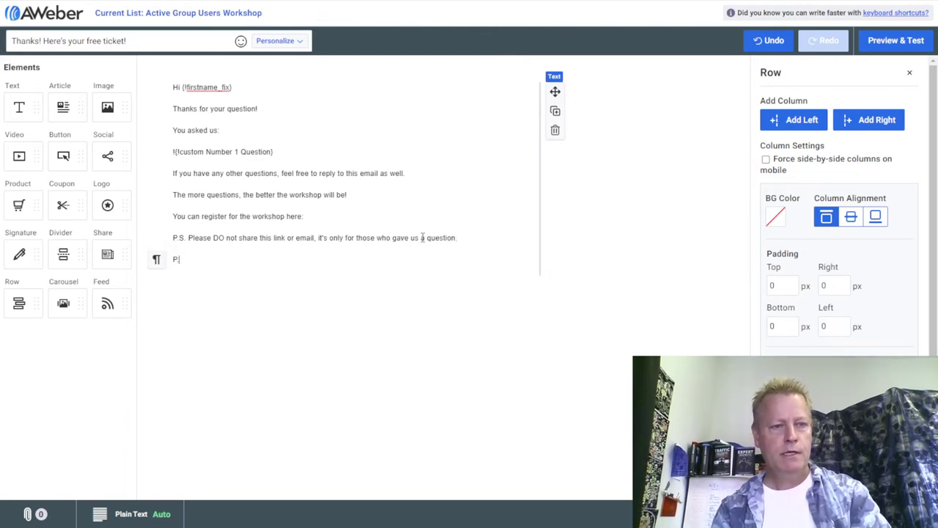
{"action": "type", "text": ".P.S"}
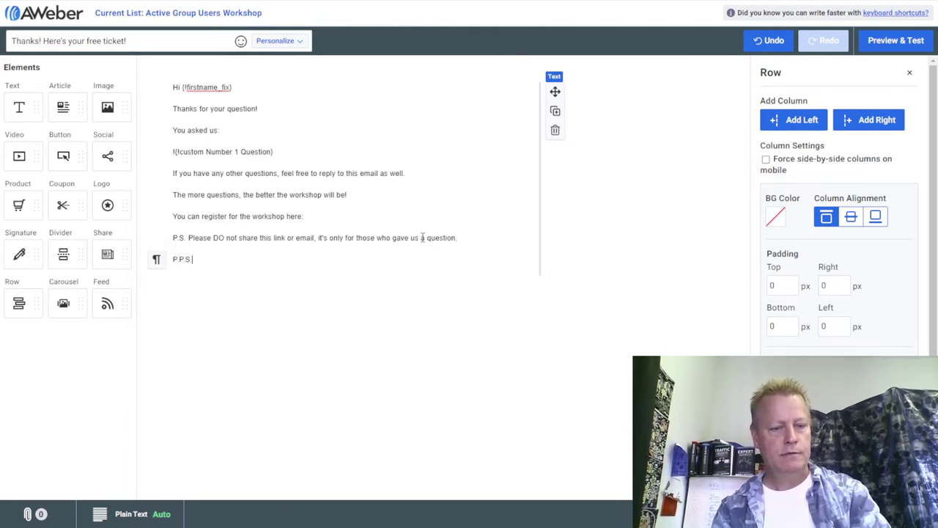
{"action": "type", "text": ". However"}
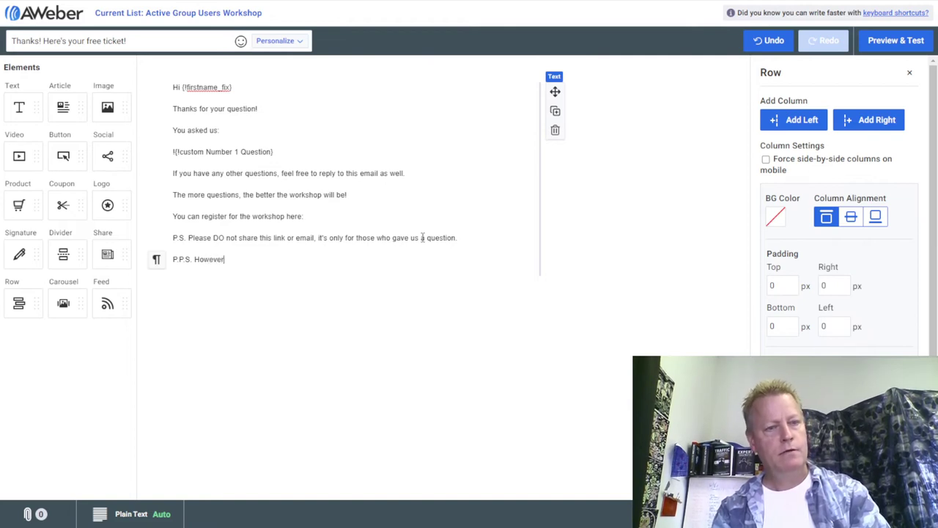
{"action": "type", "text": ", feel fr"}
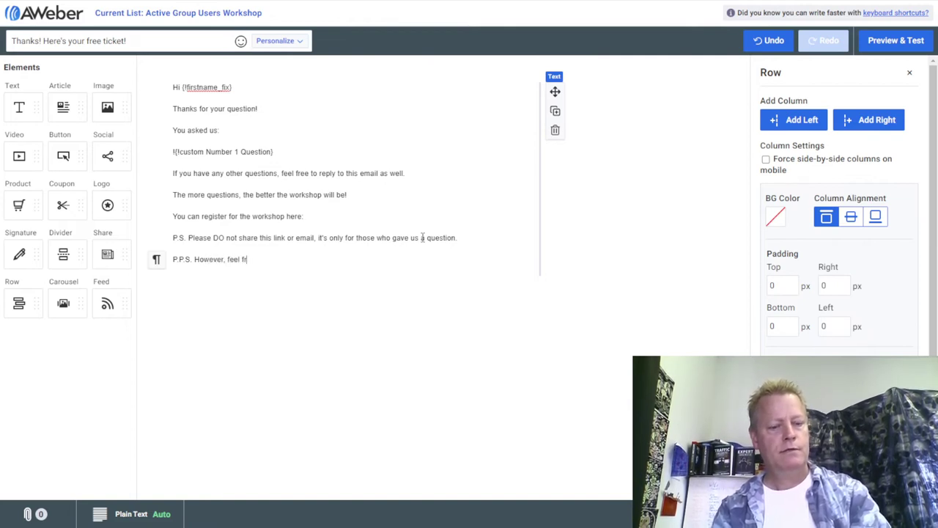
{"action": "type", "text": "ee to share the "}
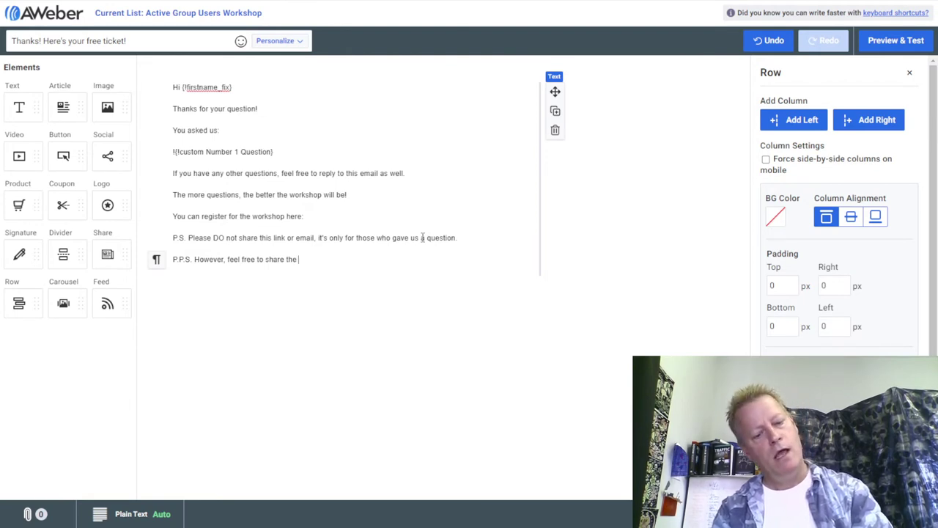
{"action": "type", "text": "optin page "}
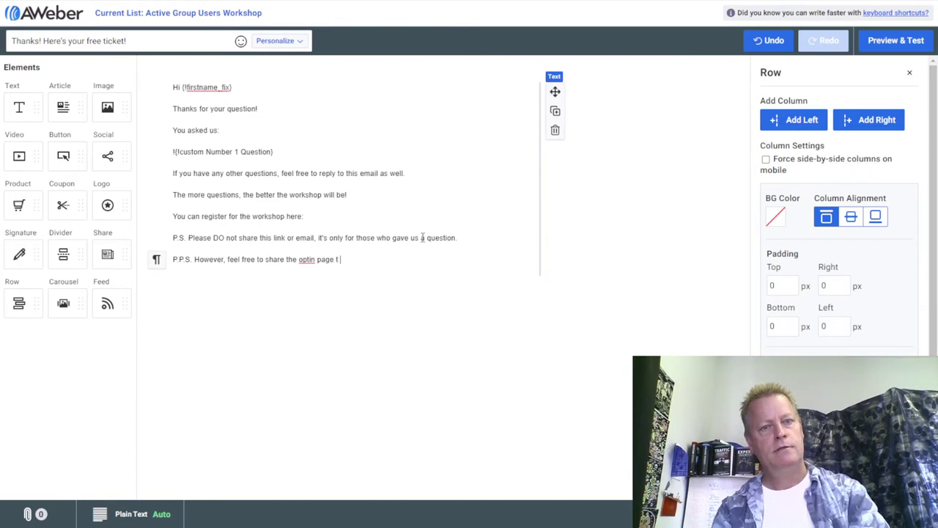
{"action": "type", "text": "at"}
Copy the landing page's web address and paste it after the P.P.S. sentence.
{"action": "key", "text": "Return"}
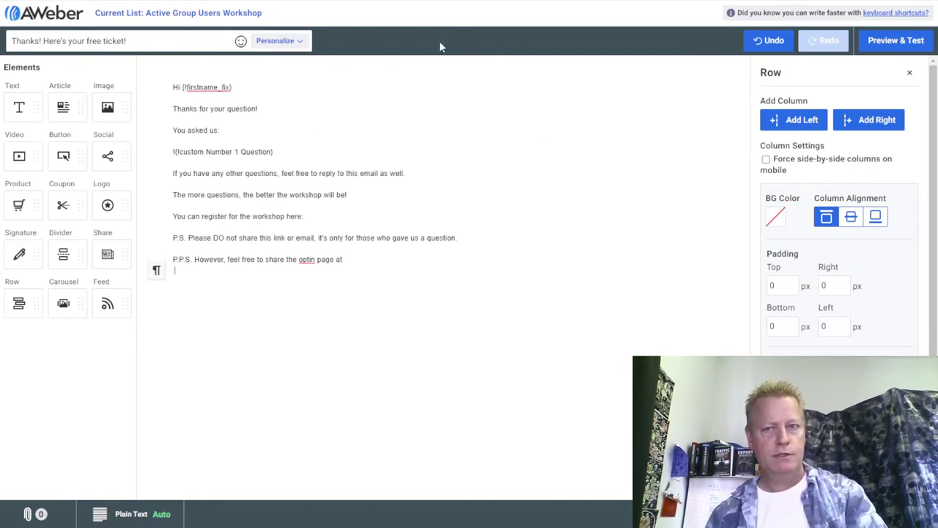
{"action": "key", "text": "alt+Tab"}
{"action": "left_click", "coordinate": [433, 4]}
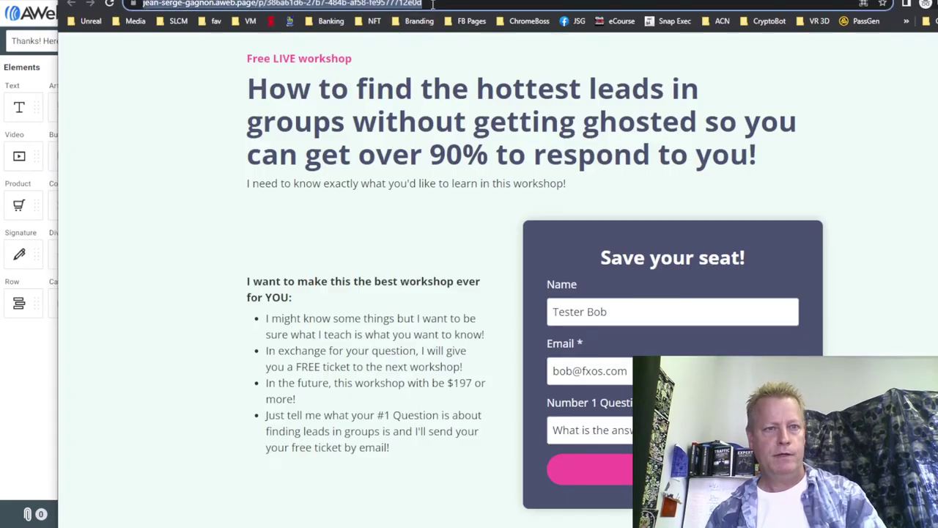
{"action": "left_click_drag", "start_coordinate": [503, 2], "coordinate": [509, 20]}
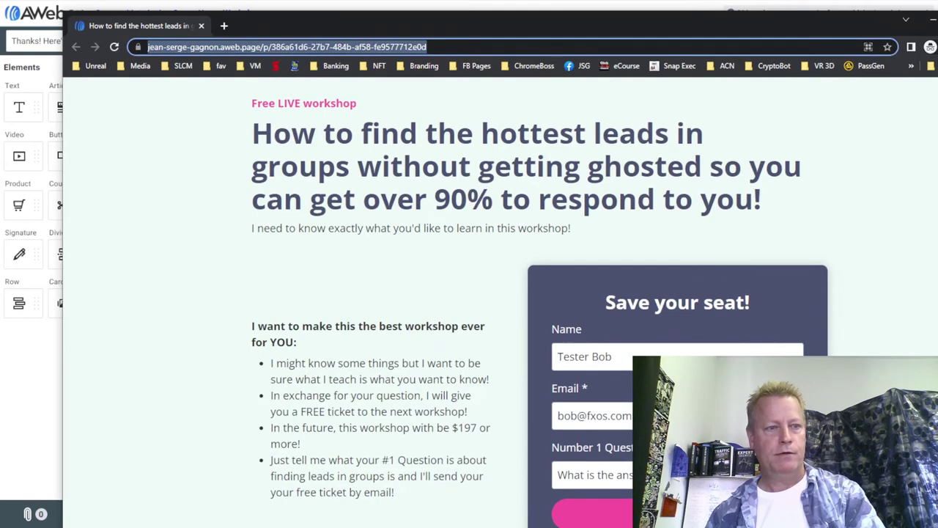
{"action": "left_click", "coordinate": [40, 429]}
{"action": "left_click", "coordinate": [274, 268]}
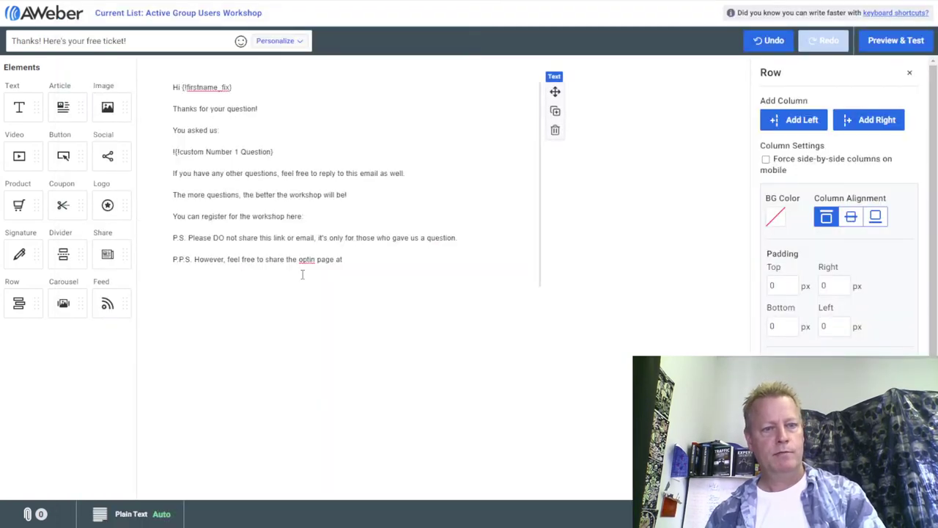
{"action": "type", "text": "https://jean-serge-gagnon.aweb.page/p/386a61d6-27b7-484b-af58-fe9577712e0d"}
Link the P.P.S. sentence and address to the landing page URL.
{"action": "left_click_drag", "start_coordinate": [448, 269], "coordinate": [194, 260]}
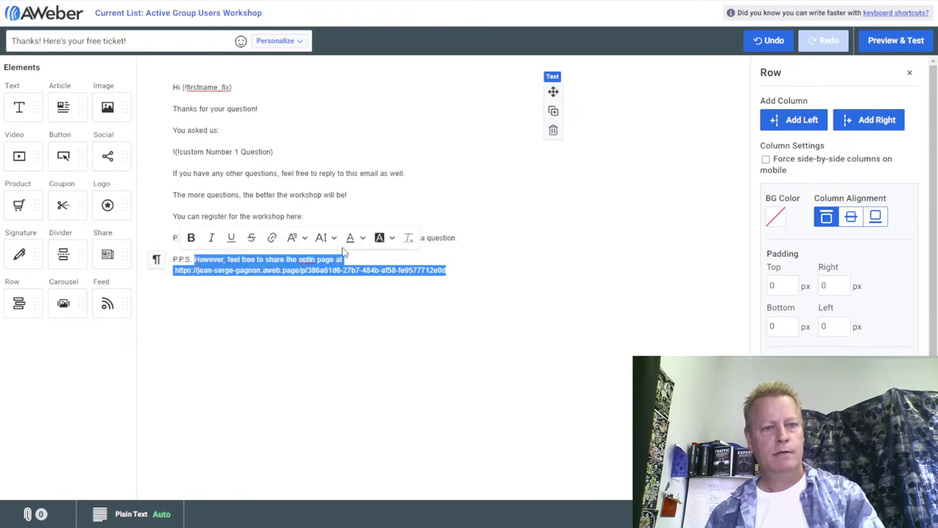
{"action": "left_click", "coordinate": [272, 238]}
{"action": "type", "text": "https://jean-serge-gagnon.aweb.page/p/386a61d6-27b7-484b-af58-fe9577712e0d"}
{"action": "left_click", "coordinate": [370, 233]}
{"action": "left_click", "coordinate": [472, 272]}
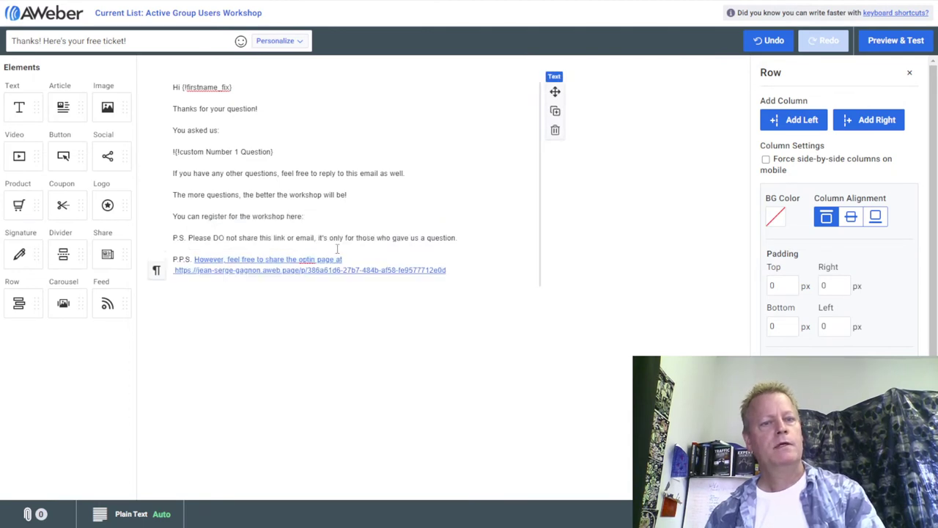
{"action": "left_click", "coordinate": [320, 216]}
{"action": "left_click", "coordinate": [290, 151]}
{"action": "left_click_drag", "start_coordinate": [291, 151], "coordinate": [170, 152]}
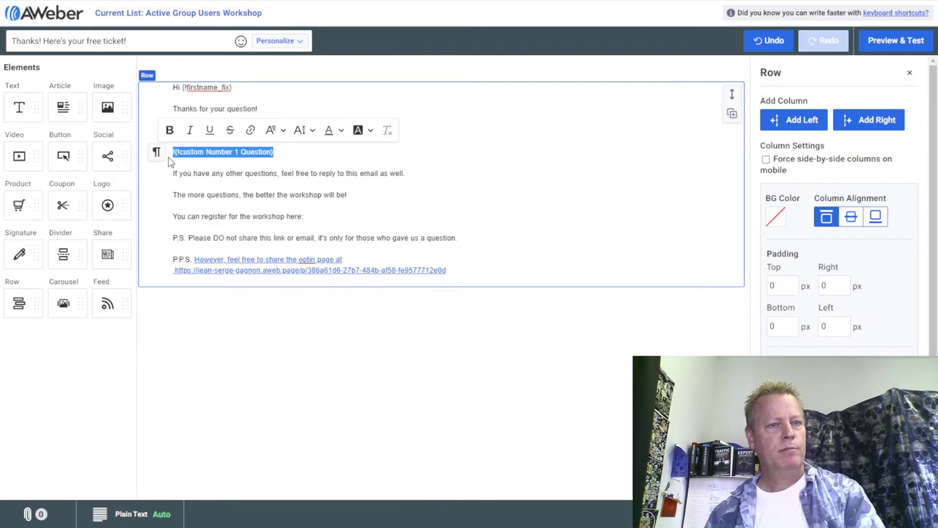
Make the Number 1 Question line a Heading 1 and remove the extra empty line above it.
{"action": "left_click", "coordinate": [176, 182]}
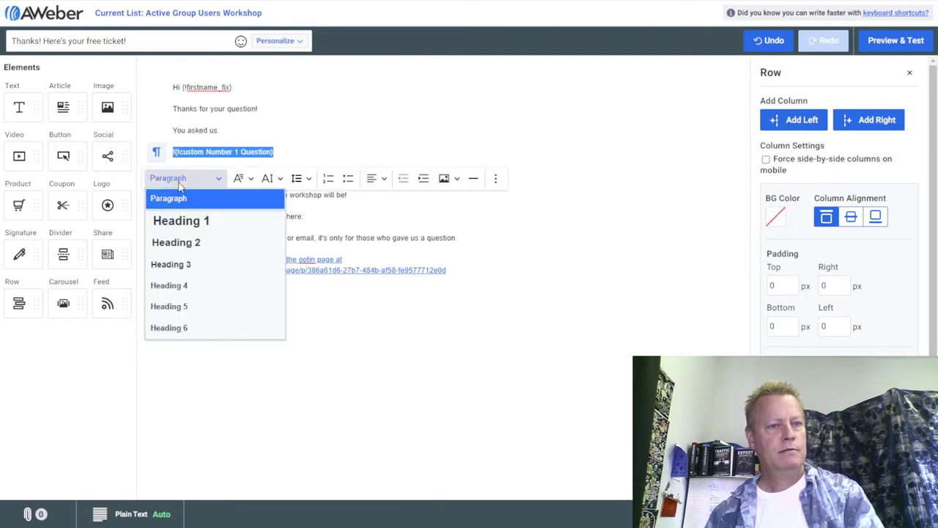
{"action": "left_click", "coordinate": [181, 220]}
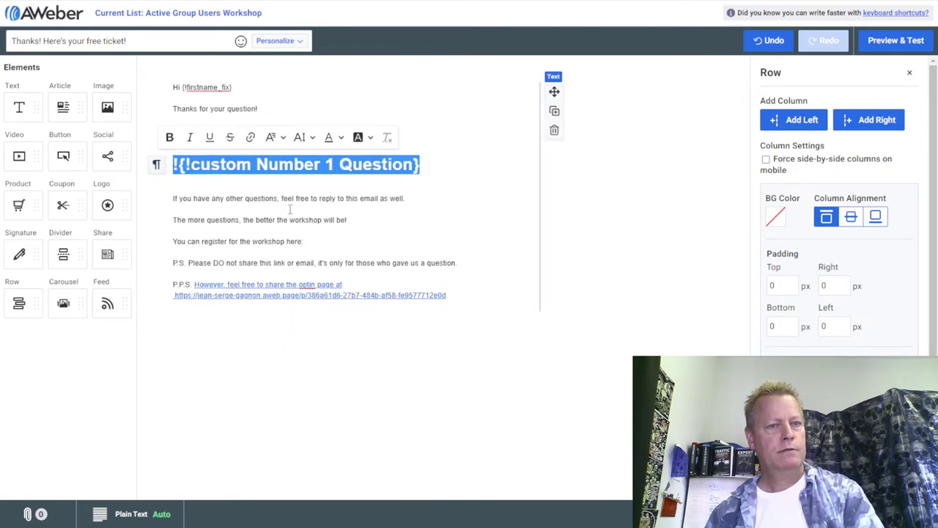
{"action": "left_click", "coordinate": [365, 209]}
{"action": "left_click", "coordinate": [207, 141]}
{"action": "key", "text": "BackSpace"}
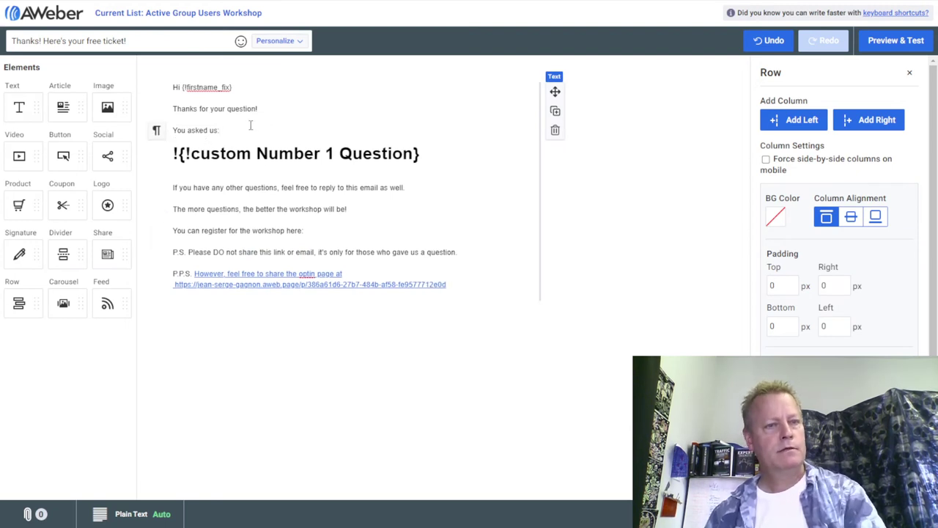
Add "Your free" after the thanks line and a "LINK To WORKSHOP HE" placeholder below the registration line.
{"action": "left_click", "coordinate": [259, 109]}
{"action": "type", "text": "Your free ticket is included below:"}
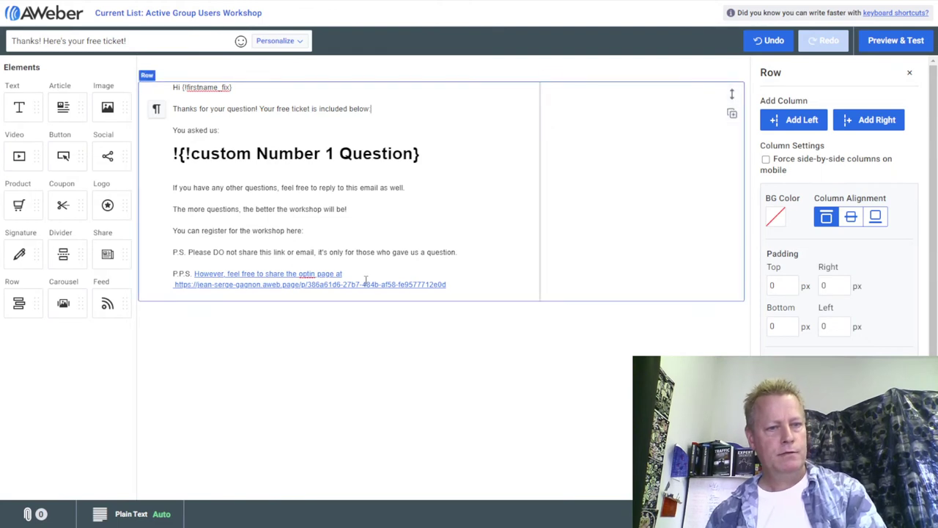
{"action": "left_click", "coordinate": [315, 228]}
{"action": "key", "text": "Return"}
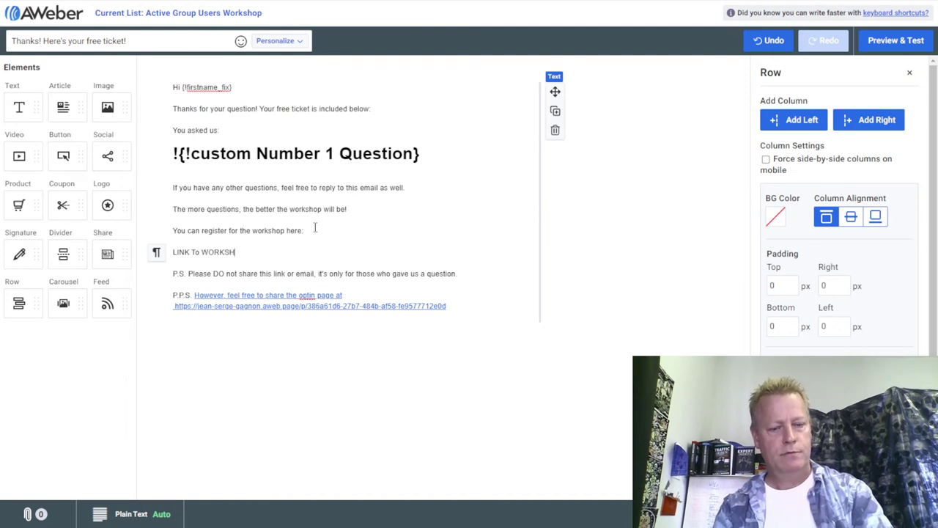
{"action": "type", "text": "LINK To WORKSHOP HERE"}
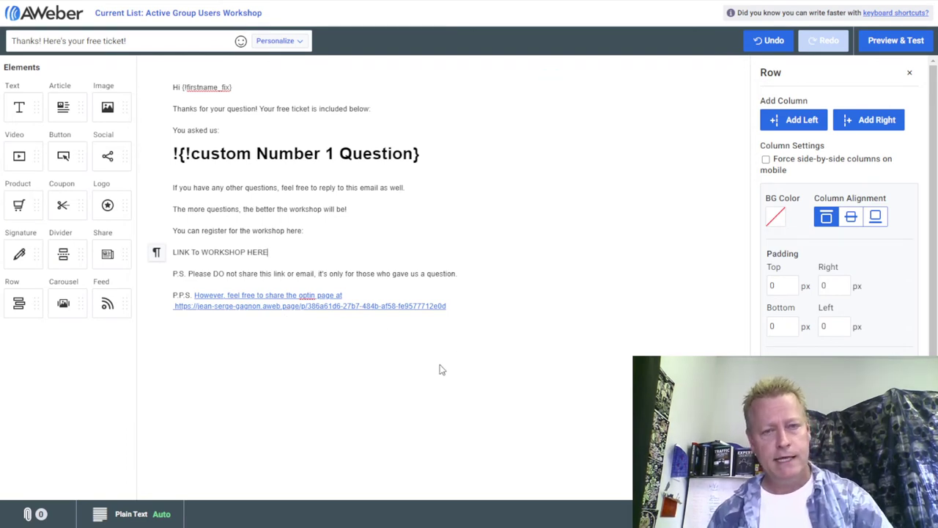
{"action": "left_click_drag", "start_coordinate": [291, 255], "coordinate": [201, 252]}
{"action": "left_click", "coordinate": [229, 253]}
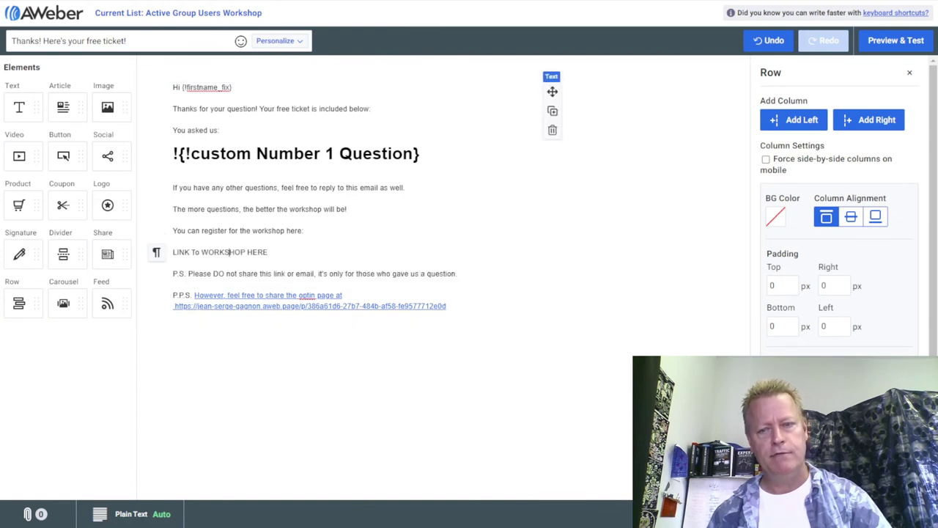
{"action": "left_click", "coordinate": [596, 366]}
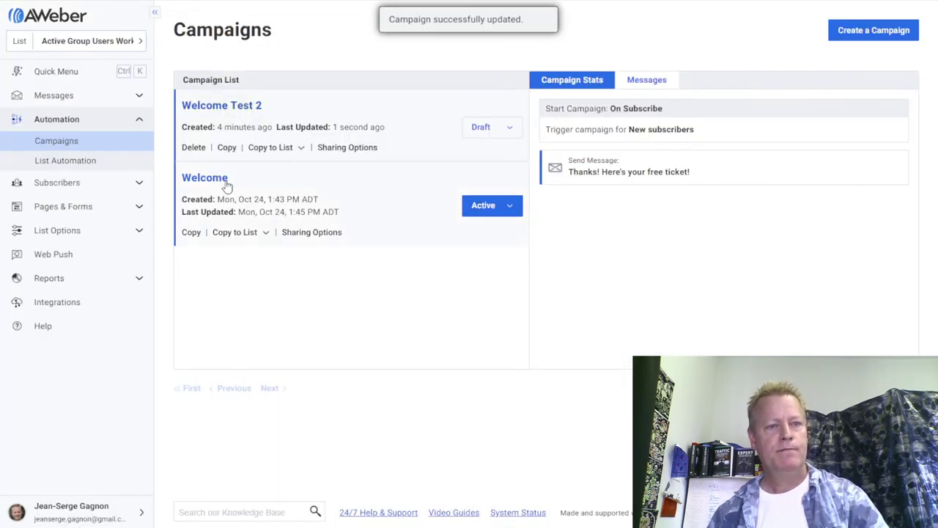
Stop the old Welcome campaign.
{"action": "left_click", "coordinate": [507, 208]}
{"action": "left_click", "coordinate": [511, 207]}
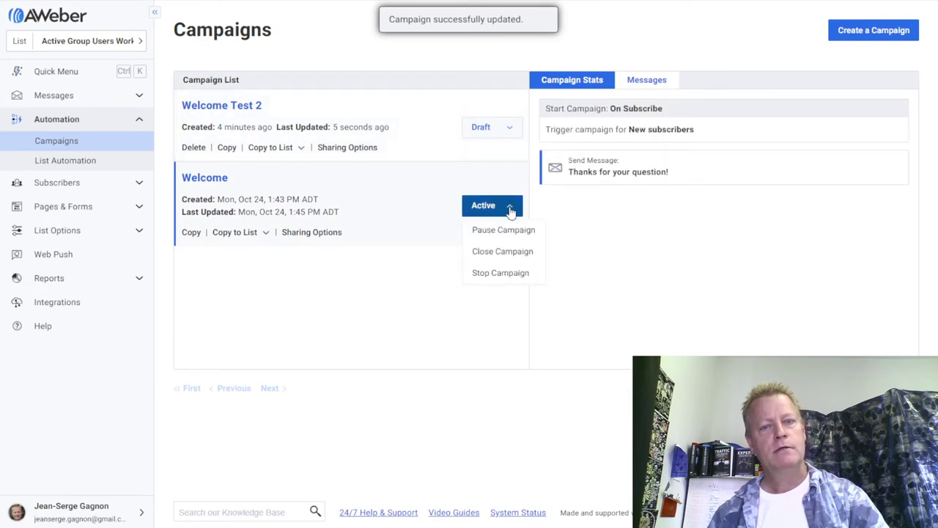
{"action": "left_click", "coordinate": [501, 275]}
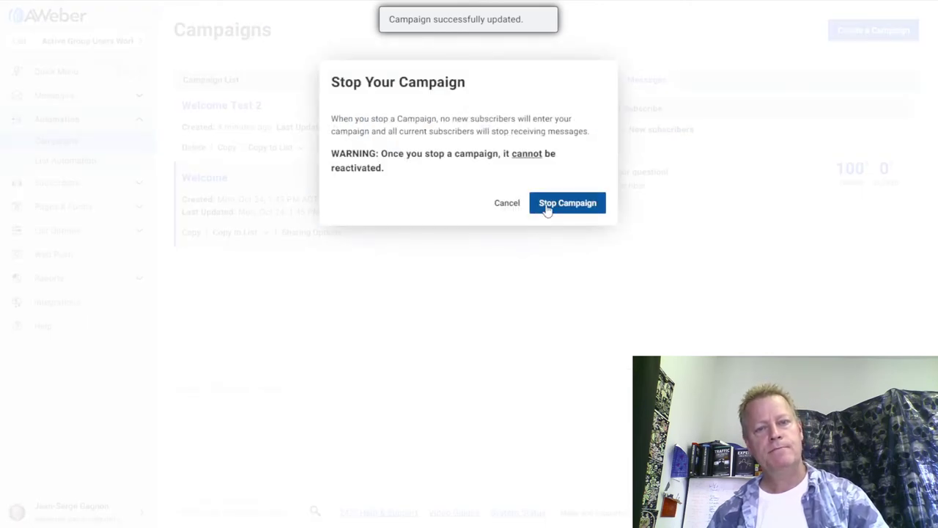
{"action": "left_click", "coordinate": [546, 208]}
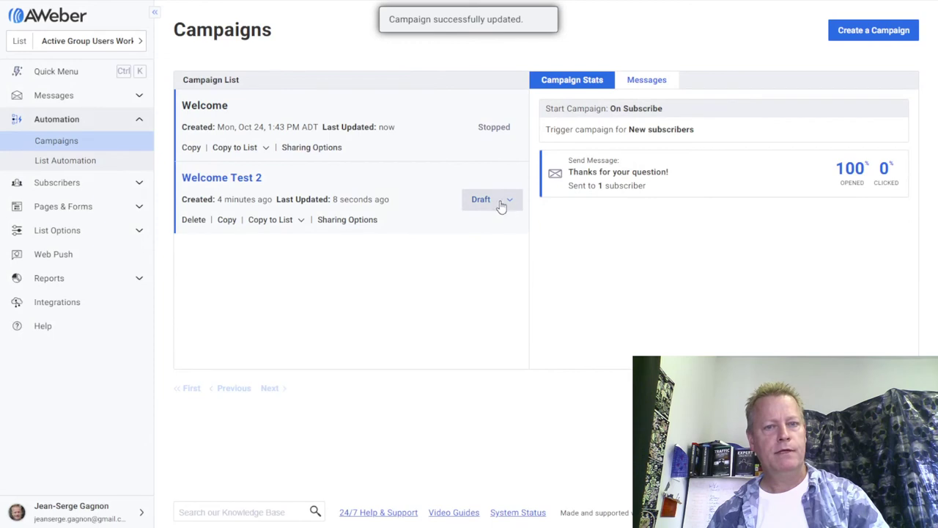
Activate Welcome Test 2 and check both campaigns' message stats.
{"action": "left_click", "coordinate": [505, 202]}
{"action": "left_click", "coordinate": [503, 227]}
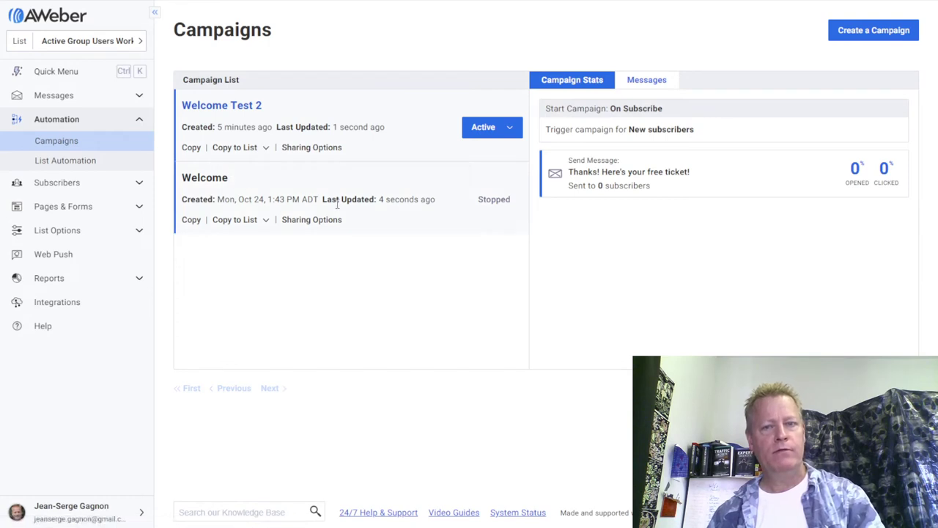
{"action": "left_click", "coordinate": [375, 189]}
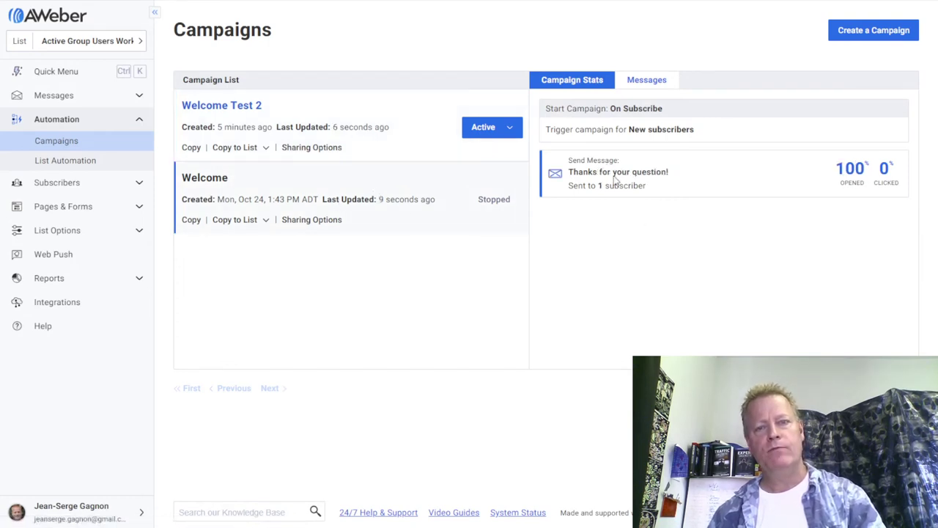
{"action": "left_click", "coordinate": [408, 143]}
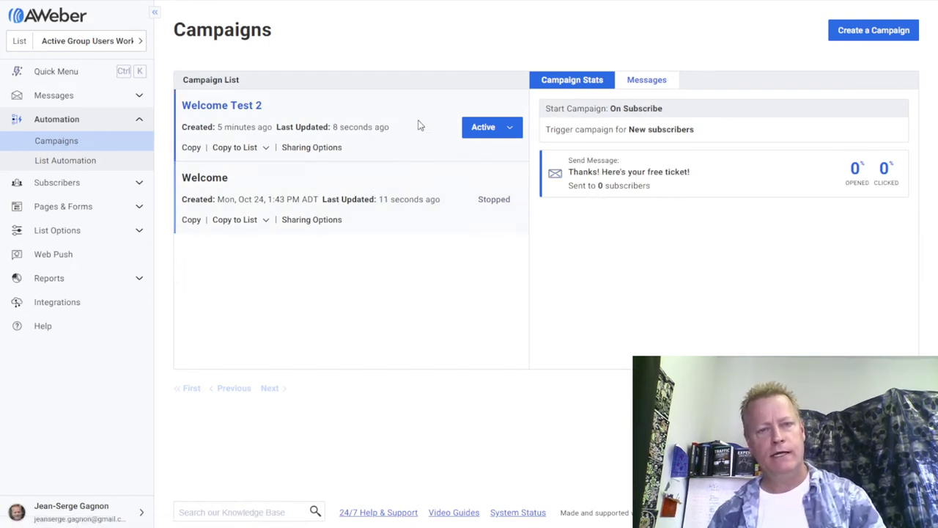
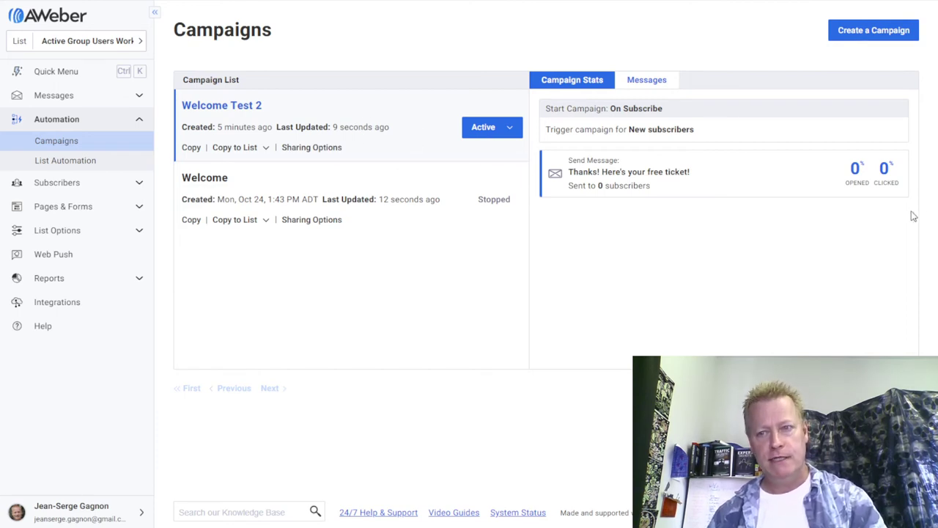
Preview the workshop landing page full screen and scroll through it.
{"action": "key", "text": "alt+Tab"}
{"action": "key", "text": "F11"}
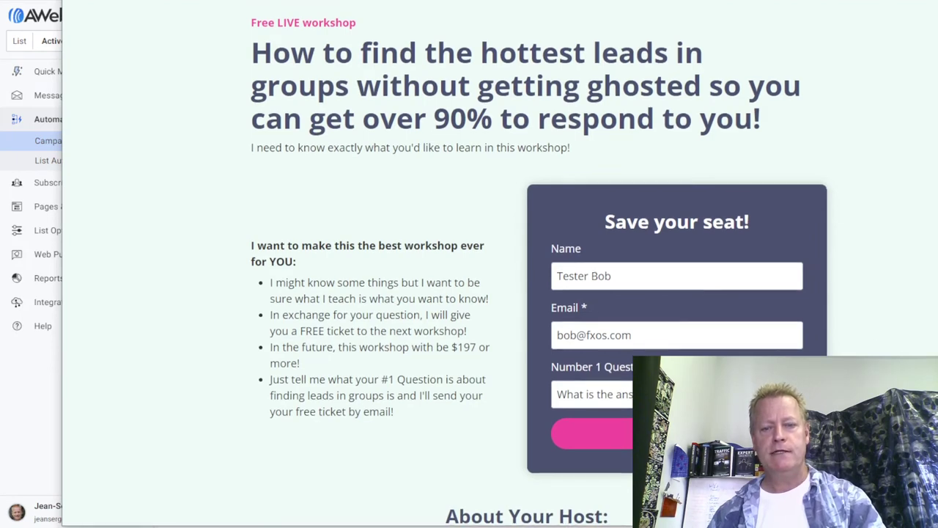
{"action": "scroll", "coordinate": [661, 209], "scroll_direction": "down", "scroll_amount": 5}
{"action": "scroll", "coordinate": [661, 209], "scroll_direction": "up", "scroll_amount": 5}
{"action": "scroll", "coordinate": [661, 209], "scroll_direction": "down", "scroll_amount": 3}
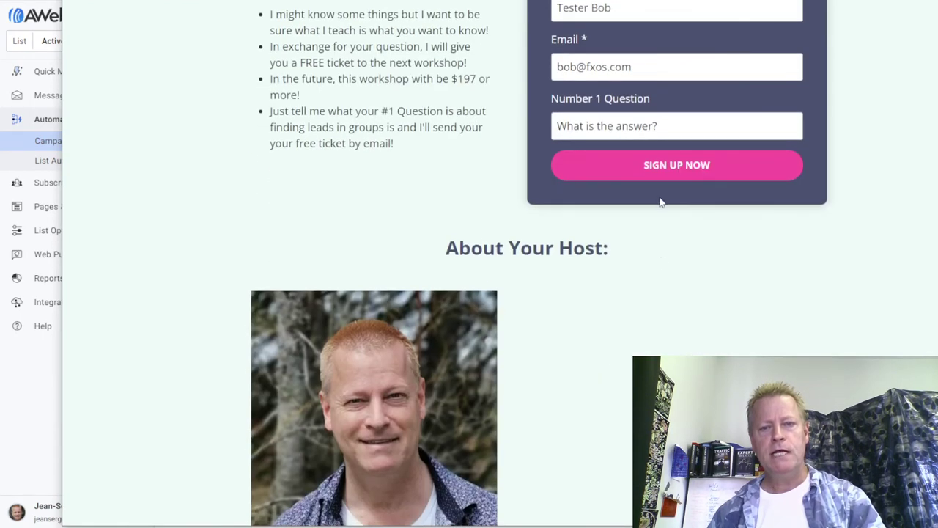
{"action": "scroll", "coordinate": [687, 306], "scroll_direction": "down", "scroll_amount": 2}
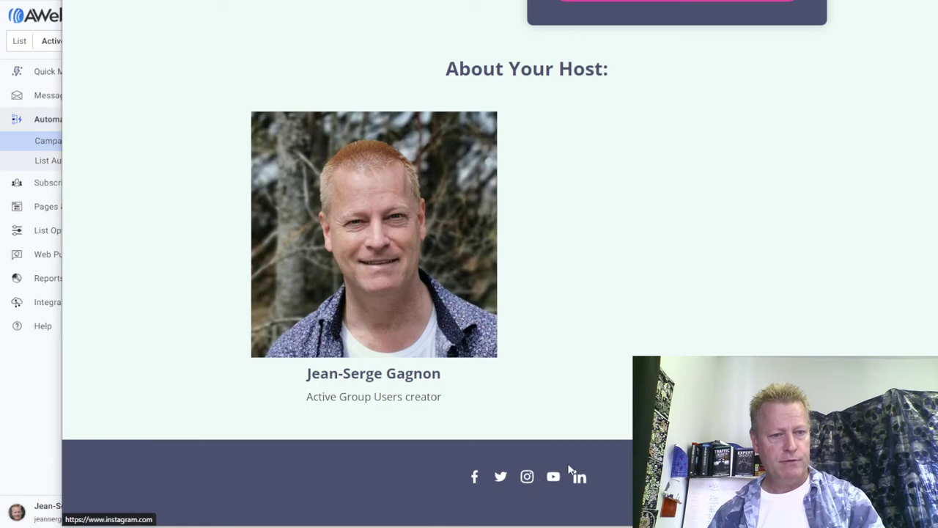
{"action": "scroll", "coordinate": [613, 400], "scroll_direction": "up", "scroll_amount": 6}
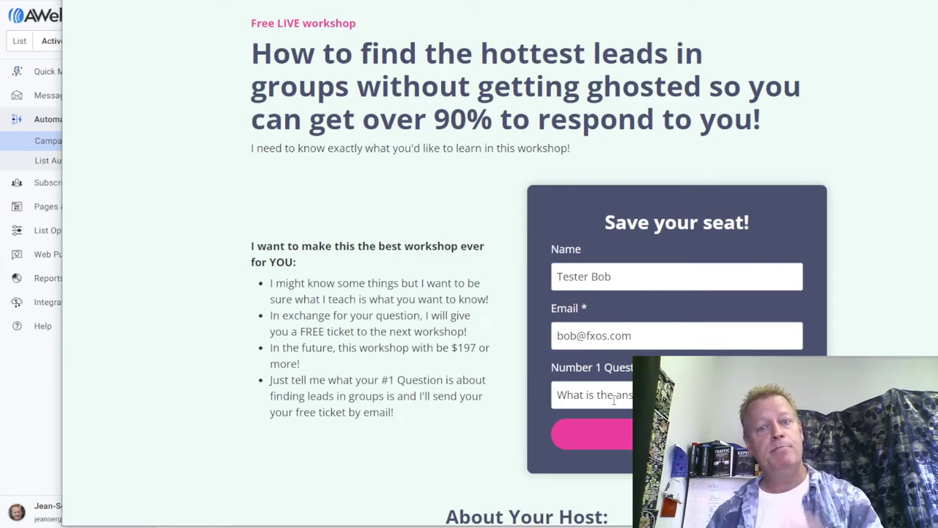
{"action": "scroll", "coordinate": [614, 400], "scroll_direction": "down", "scroll_amount": 6}
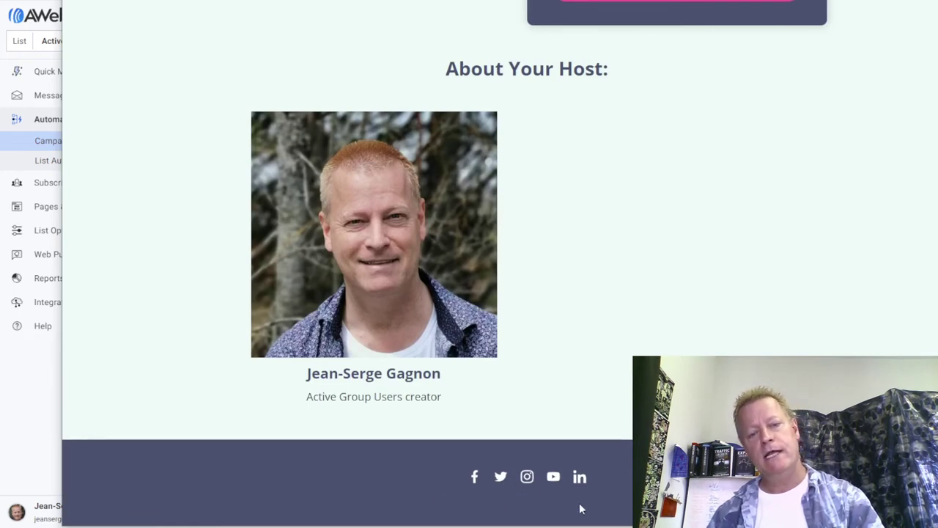
{"action": "scroll", "coordinate": [622, 417], "scroll_direction": "up", "scroll_amount": 6}
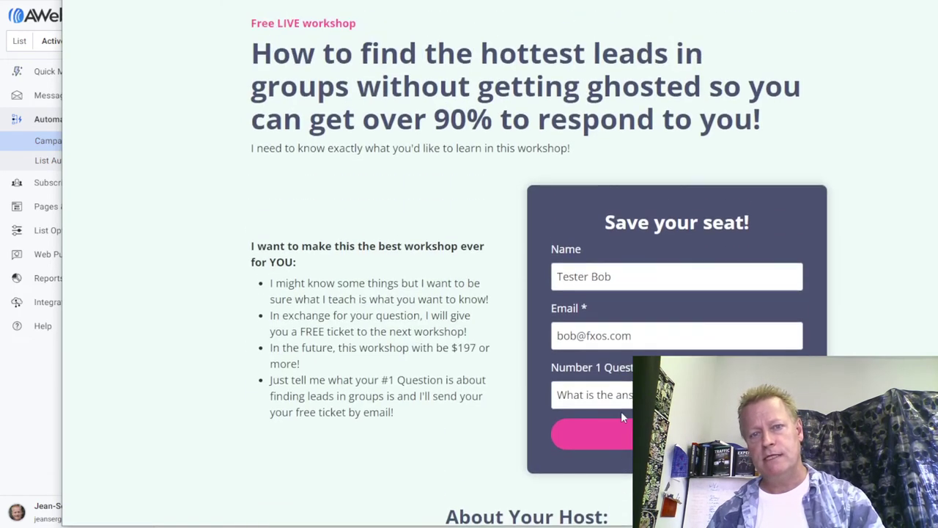
{"action": "scroll", "coordinate": [456, 423], "scroll_direction": "down", "scroll_amount": 2}
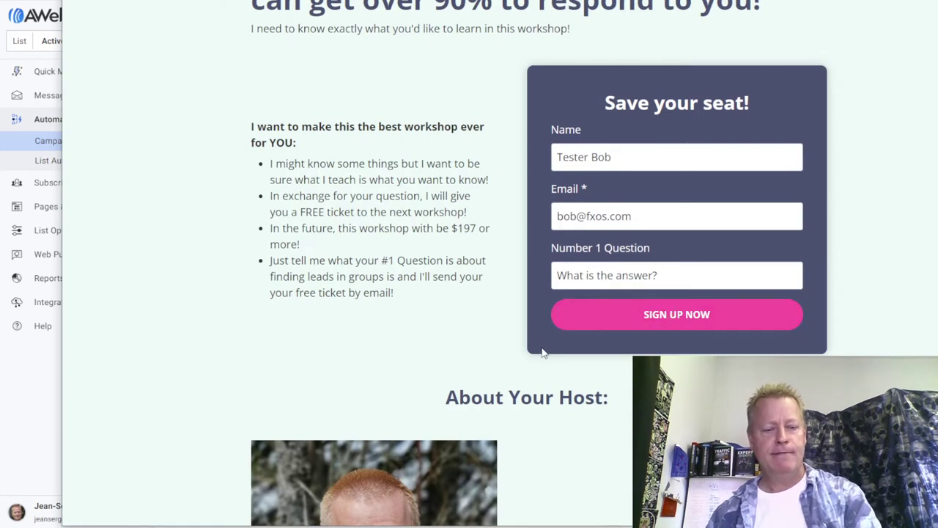
{"action": "key", "text": "Escape"}
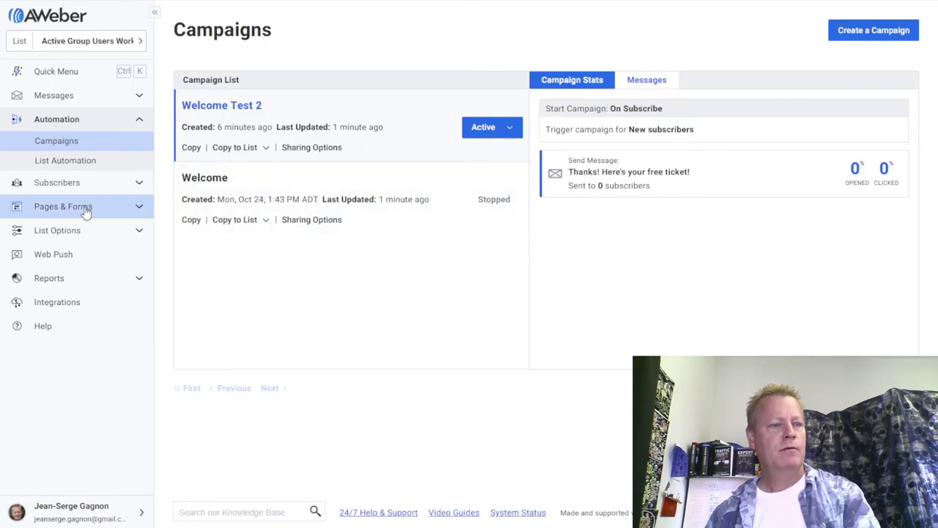
Open the Ask Campaign landing page in the editor from Pages & Forms > Landing Pages.
{"action": "left_click", "coordinate": [137, 210]}
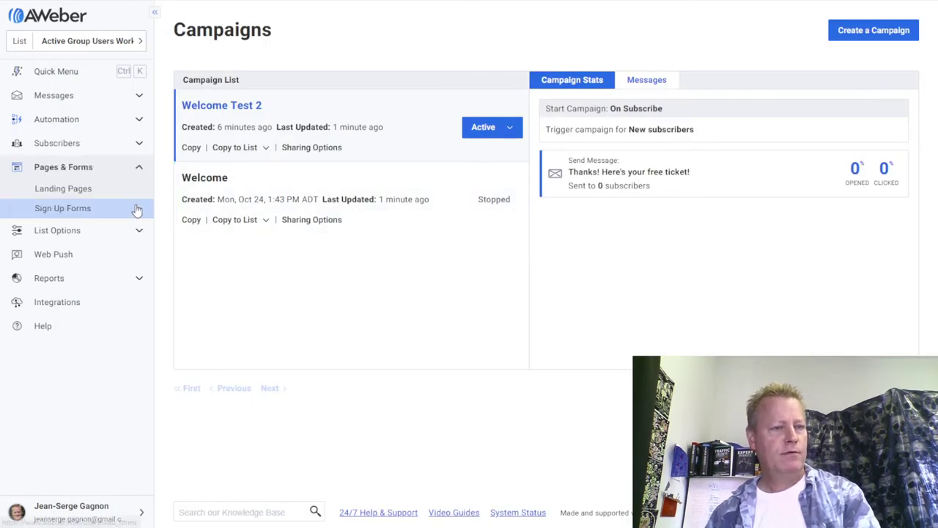
{"action": "left_click", "coordinate": [70, 195]}
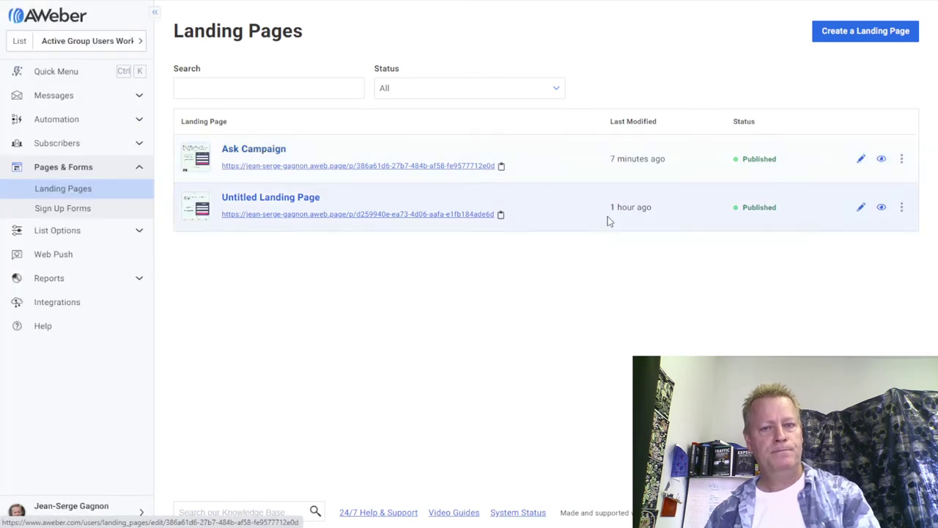
{"action": "left_click", "coordinate": [607, 221]}
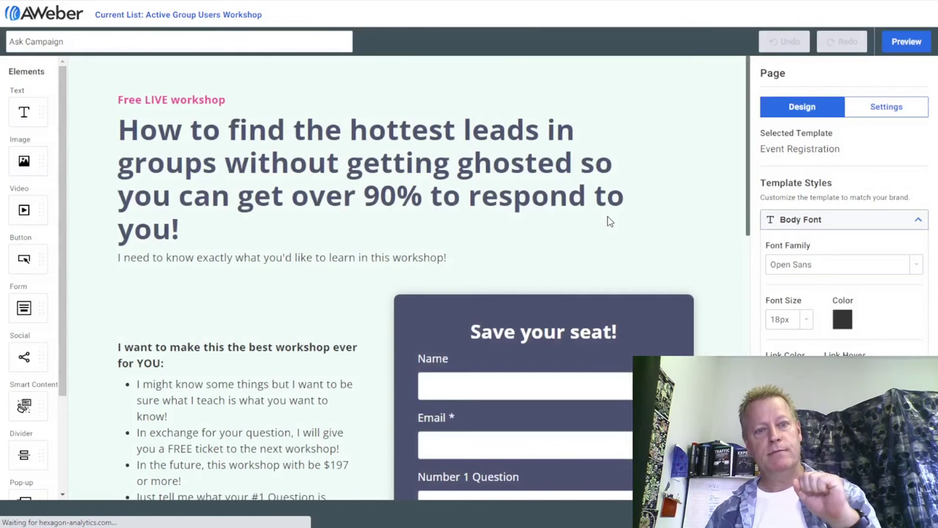
Move the Number 1 Question field above Name and Email in the form's field list.
{"action": "scroll", "coordinate": [608, 220], "scroll_direction": "down", "scroll_amount": 2}
{"action": "scroll", "coordinate": [607, 221], "scroll_direction": "down", "scroll_amount": 1}
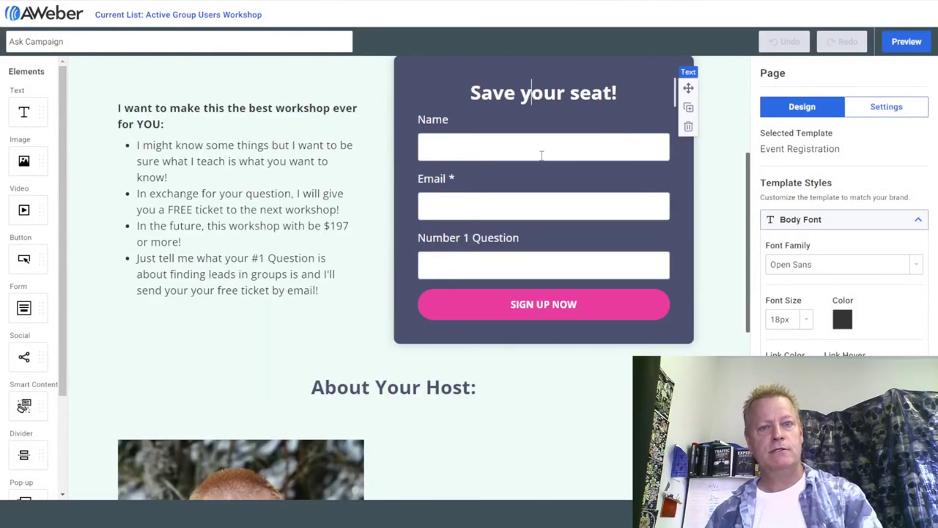
{"action": "left_click", "coordinate": [548, 222]}
{"action": "scroll", "coordinate": [513, 295], "scroll_direction": "up", "scroll_amount": 3}
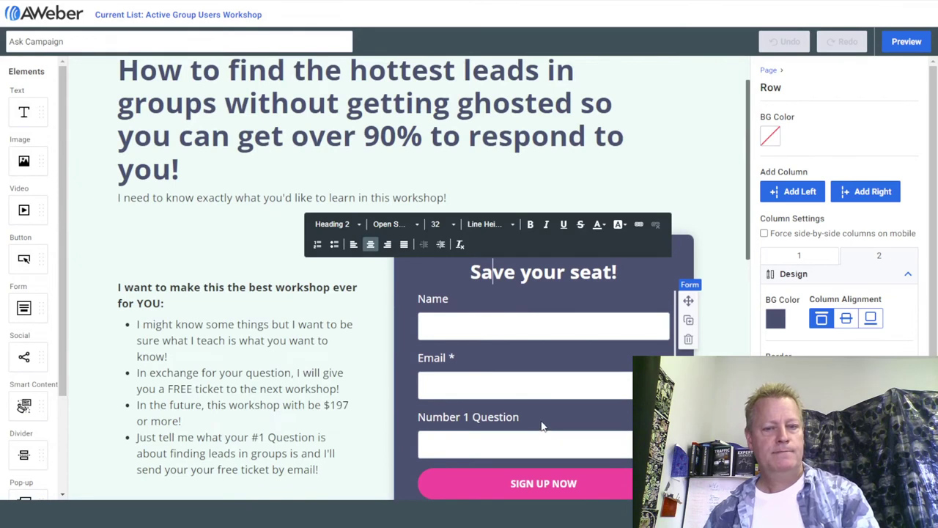
{"action": "left_click", "coordinate": [495, 425]}
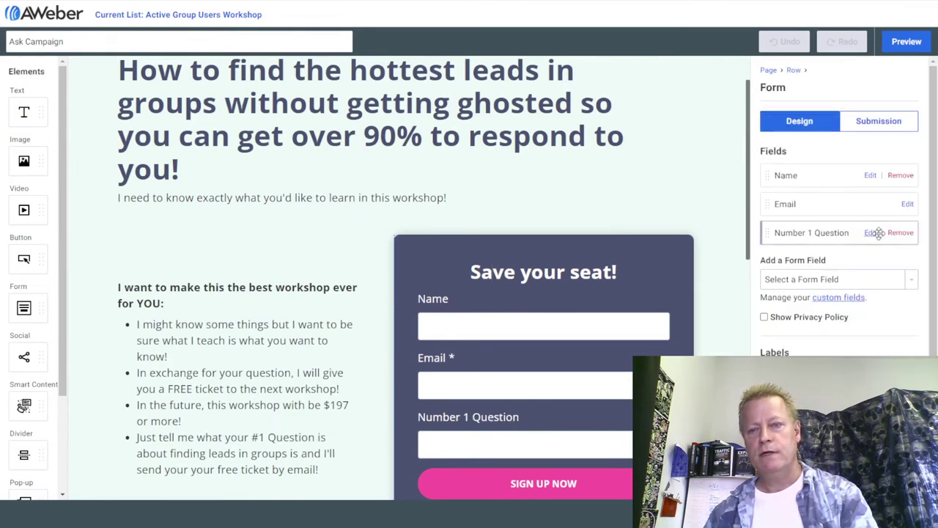
{"action": "left_click_drag", "start_coordinate": [796, 240], "coordinate": [790, 176]}
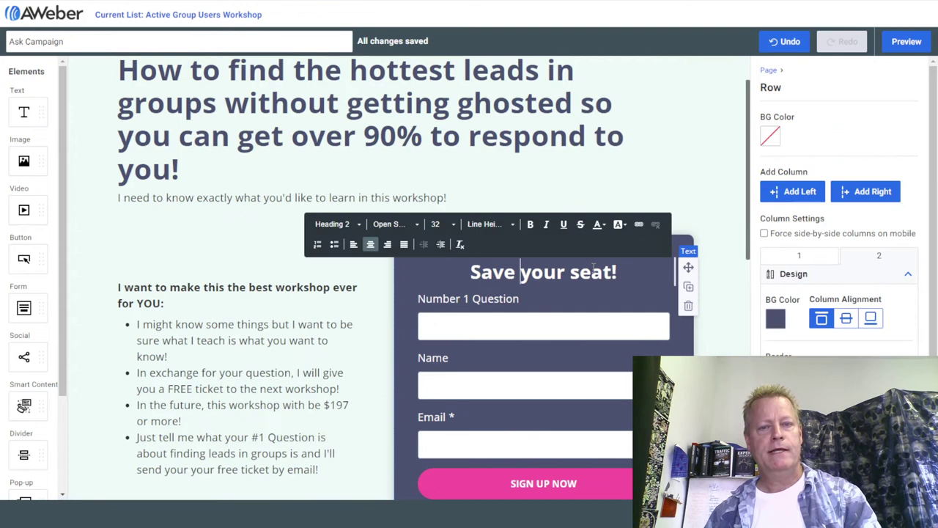
{"action": "left_click", "coordinate": [517, 271]}
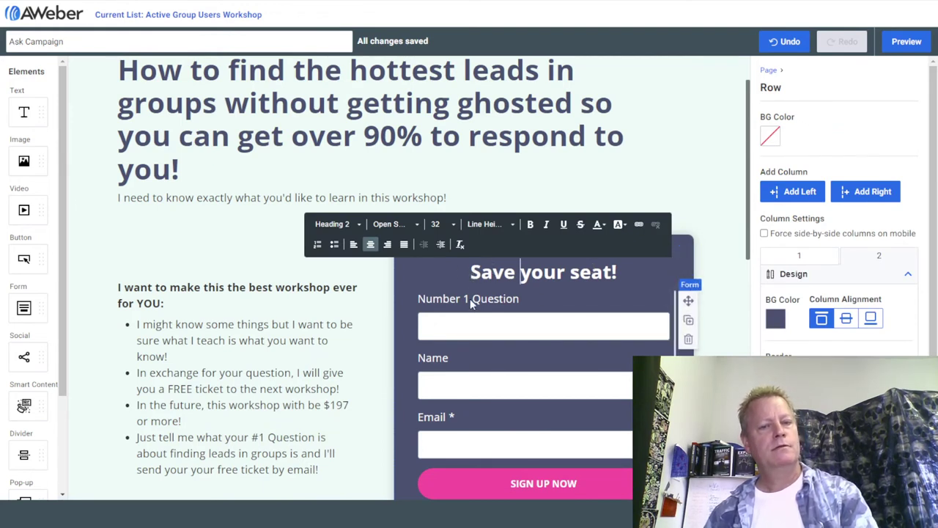
Replace the 'Save your seat!' heading with 'What is your Question?'.
{"action": "left_click", "coordinate": [471, 273]}
{"action": "left_click_drag", "start_coordinate": [615, 272], "coordinate": [473, 265]}
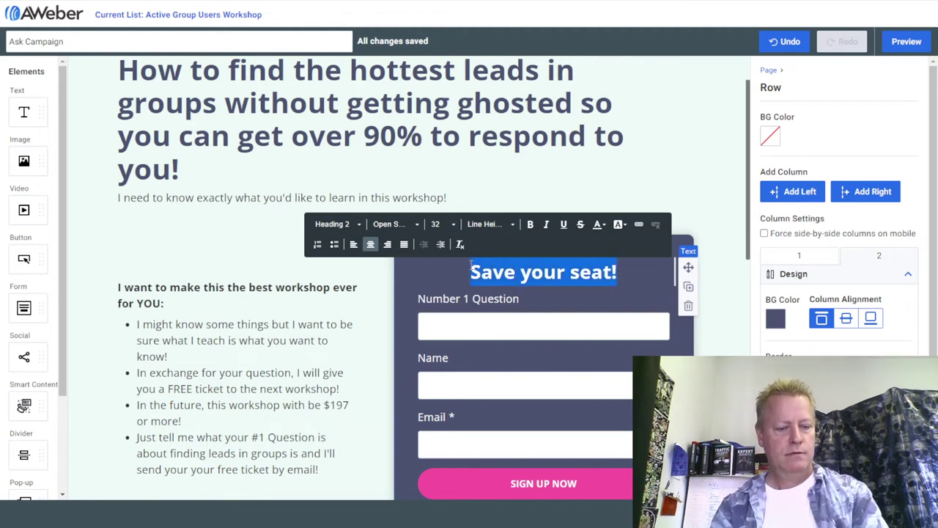
{"action": "type", "text": "What is your"}
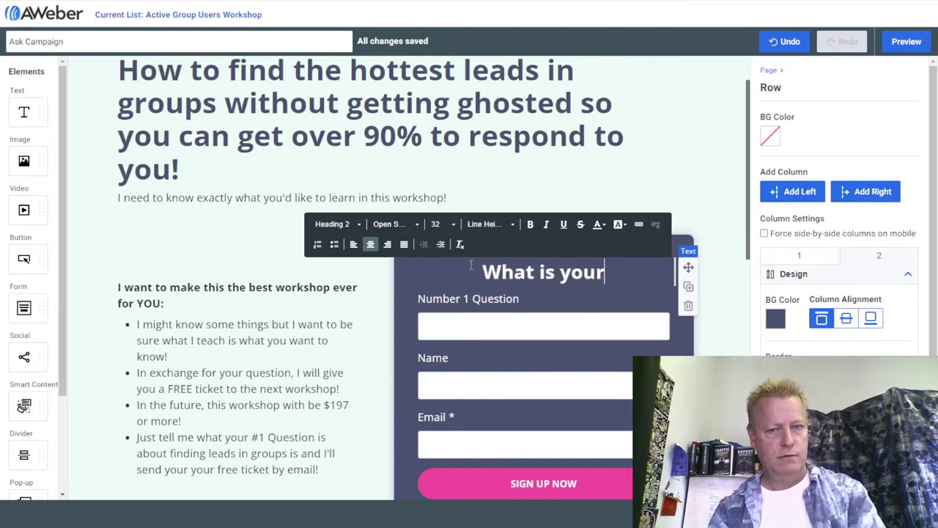
{"action": "type", "text": " Question?"}
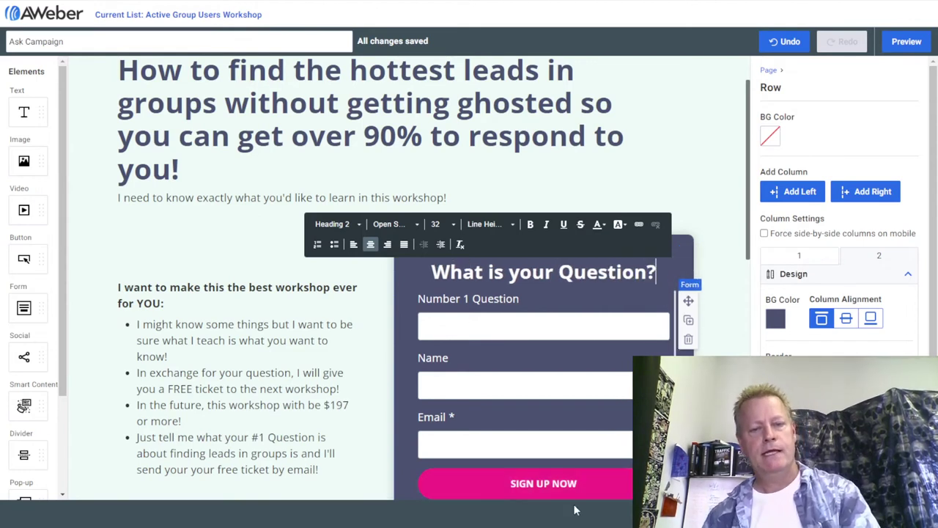
Change the SIGN UP NOW button text to 'Get FREE ticket NOW!'.
{"action": "left_click", "coordinate": [545, 482]}
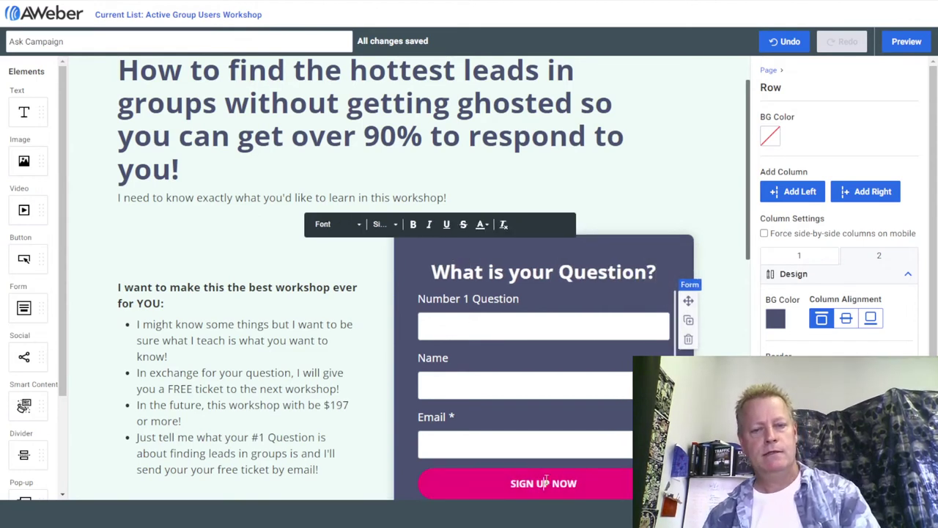
{"action": "scroll", "coordinate": [546, 408], "scroll_direction": "down", "scroll_amount": 3}
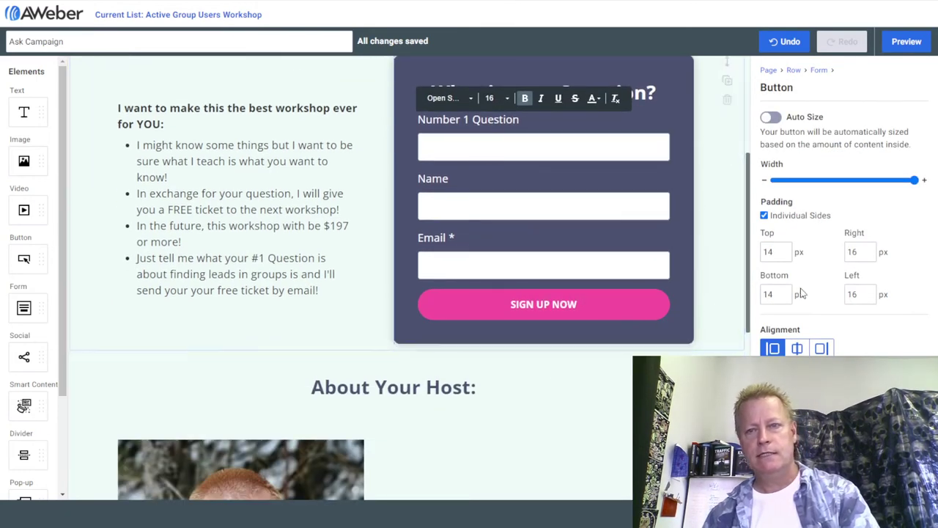
{"action": "left_click_drag", "start_coordinate": [579, 304], "coordinate": [508, 296]}
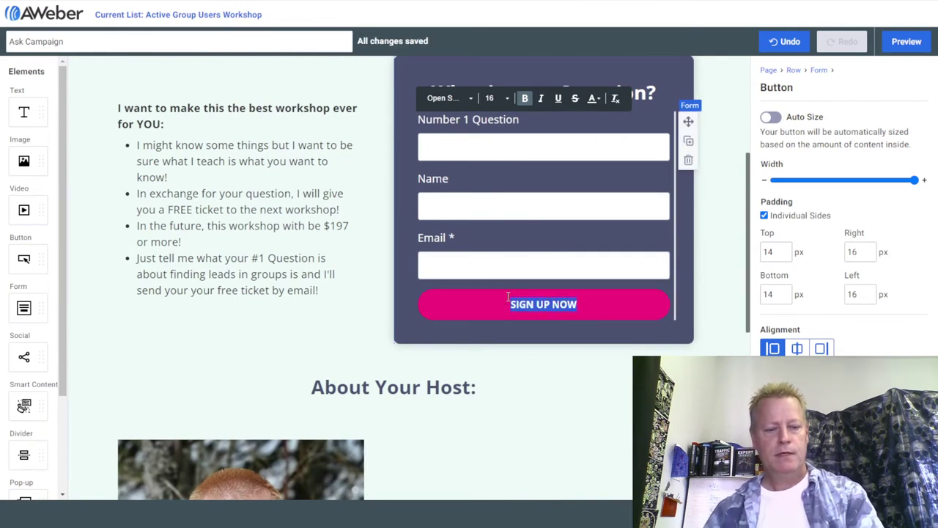
{"action": "type", "text": "Get FREE ticket NOW!"}
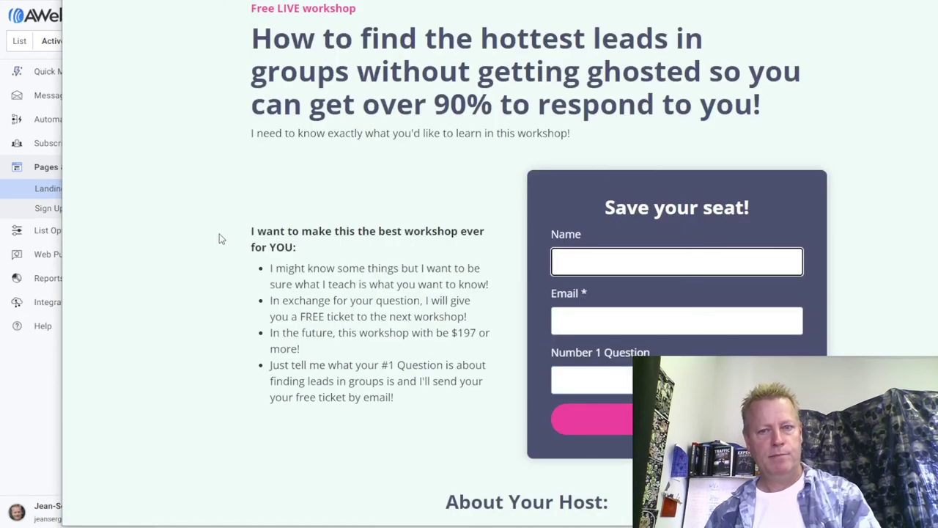
Publish the Ask Campaign page's unpublished changes and preview the live page.
{"action": "left_click", "coordinate": [281, 131]}
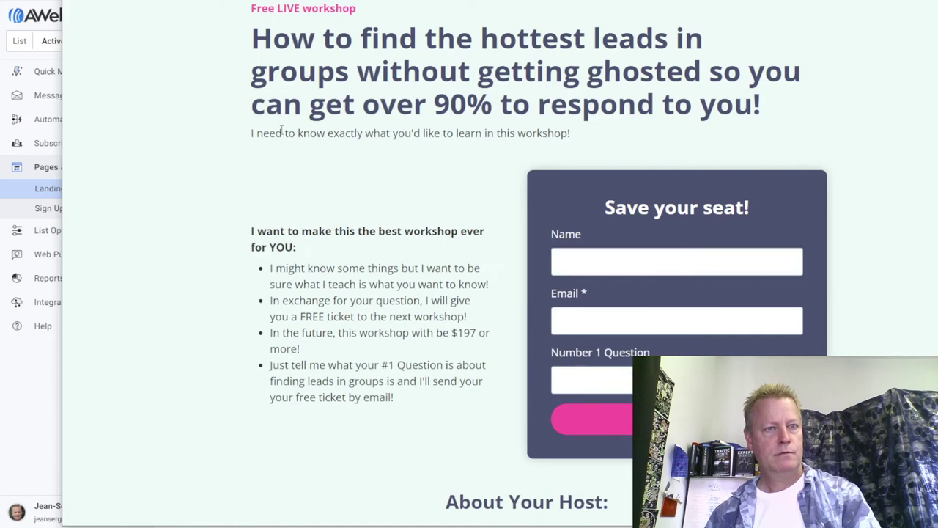
{"action": "key", "text": "Escape"}
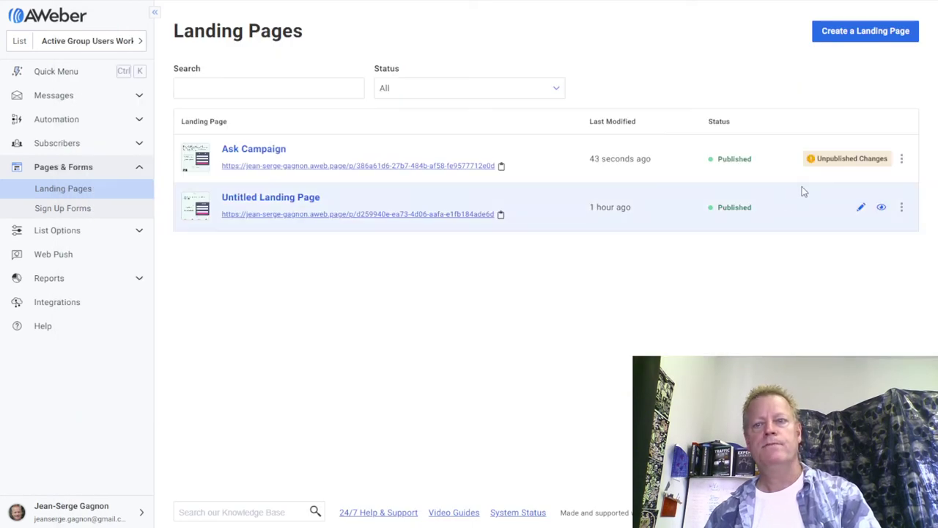
{"action": "left_click", "coordinate": [879, 159]}
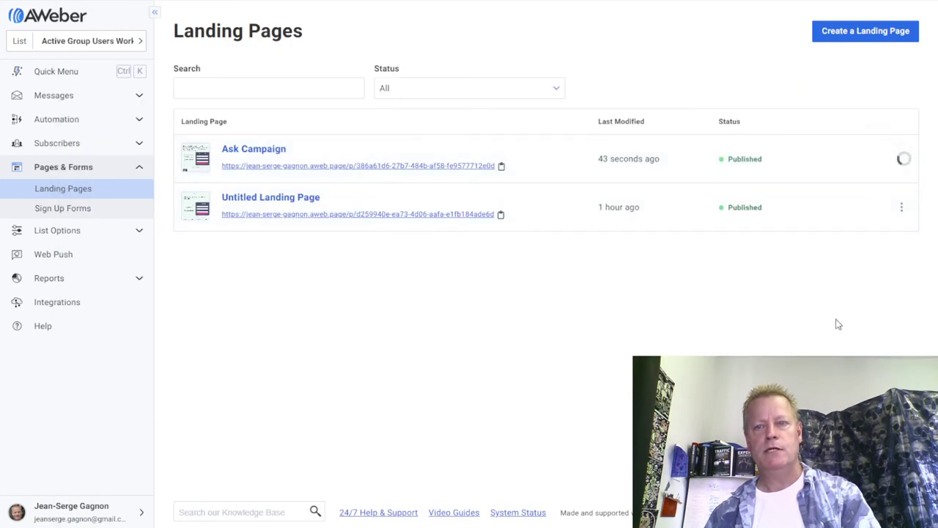
{"action": "left_click", "coordinate": [581, 161]}
{"action": "left_click", "coordinate": [253, 149]}
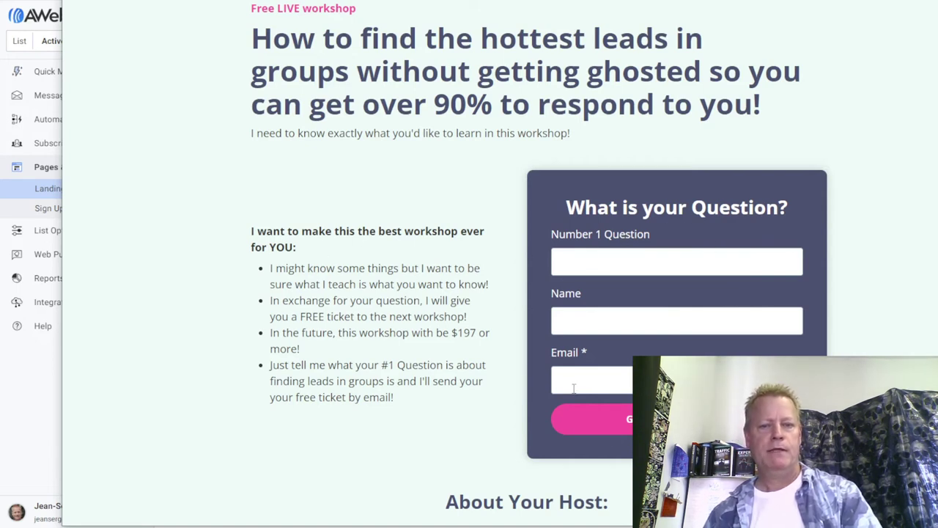
Submit the live form with question 'What is a hot lead?' plus a test name and email.
{"action": "left_click", "coordinate": [617, 264]}
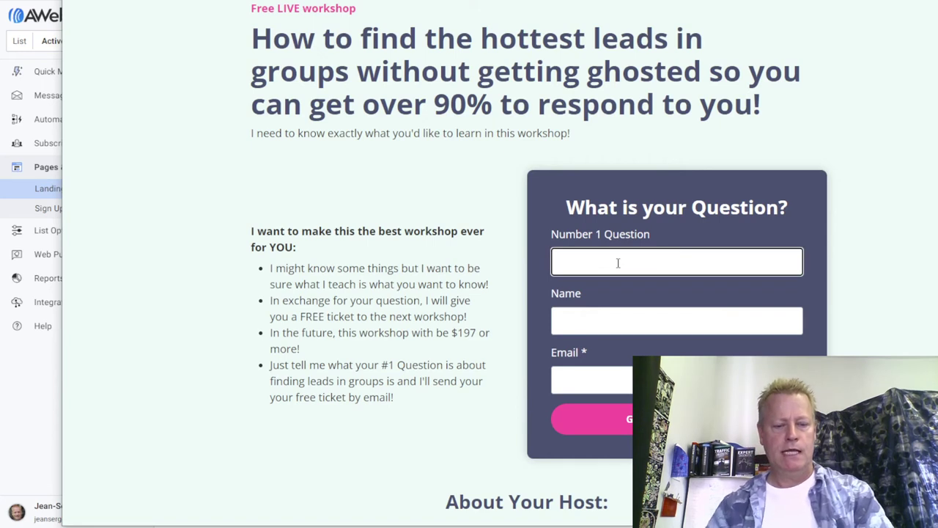
{"action": "type", "text": "my question is thi"}
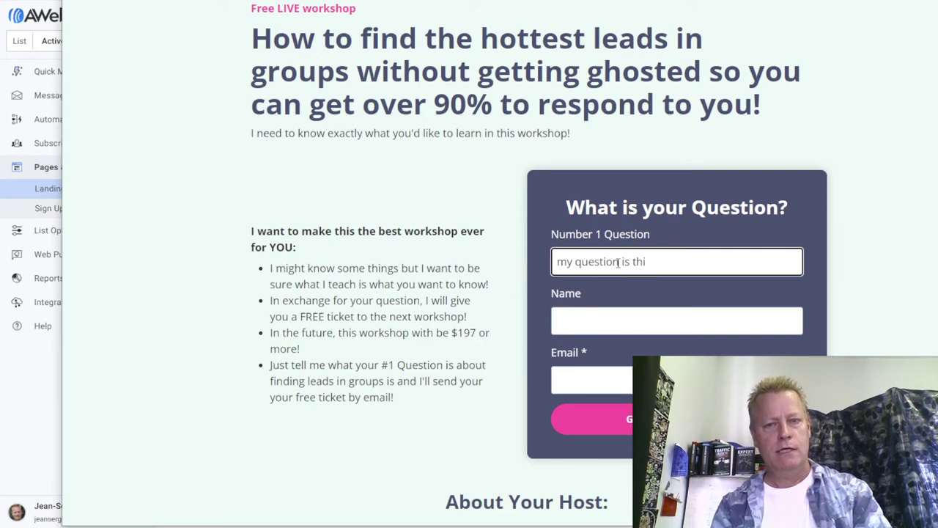
{"action": "key", "text": "BackSpace"}
{"action": "key", "text": "BackSpace"}
{"action": "key", "text": "BackSpace"}
{"action": "key", "text": "BackSpace"}
{"action": "key", "text": "BackSpace"}
{"action": "key", "text": "BackSpace"}
{"action": "key", "text": "BackSpace"}
{"action": "key", "text": "BackSpace"}
{"action": "key", "text": "BackSpace"}
{"action": "key", "text": "BackSpace"}
{"action": "key", "text": "BackSpace"}
{"action": "key", "text": "BackSpace"}
{"action": "key", "text": "BackSpace"}
{"action": "key", "text": "BackSpace"}
{"action": "key", "text": "BackSpace"}
{"action": "key", "text": "BackSpace"}
{"action": "key", "text": "BackSpace"}
{"action": "key", "text": "BackSpace"}
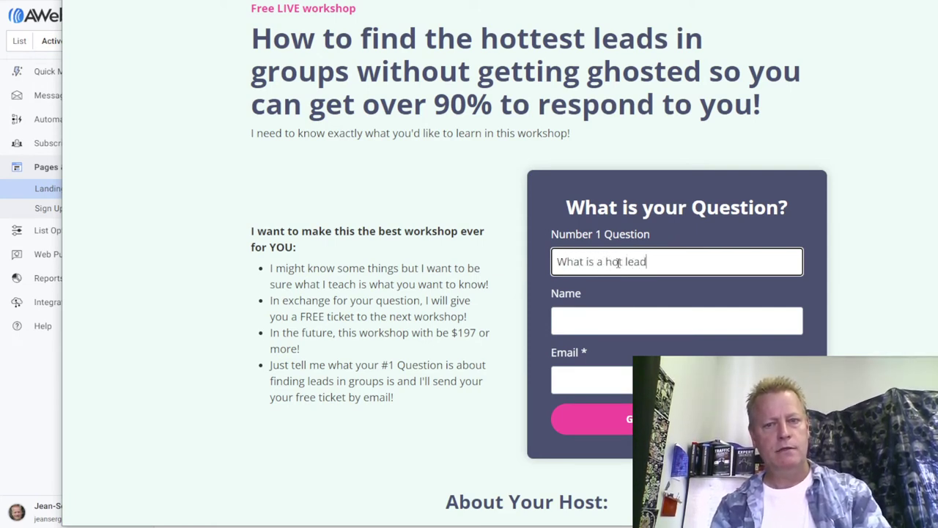
{"action": "left_click", "coordinate": [596, 318]}
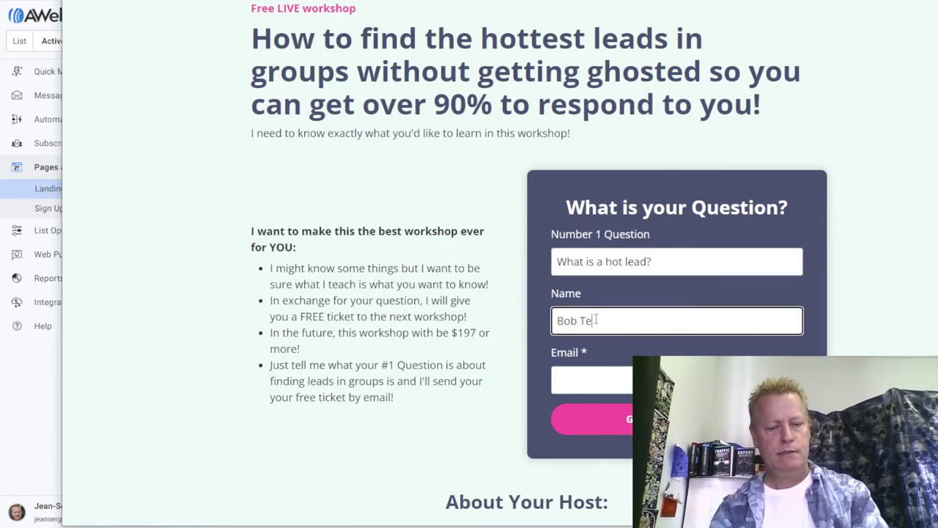
{"action": "left_click", "coordinate": [585, 378]}
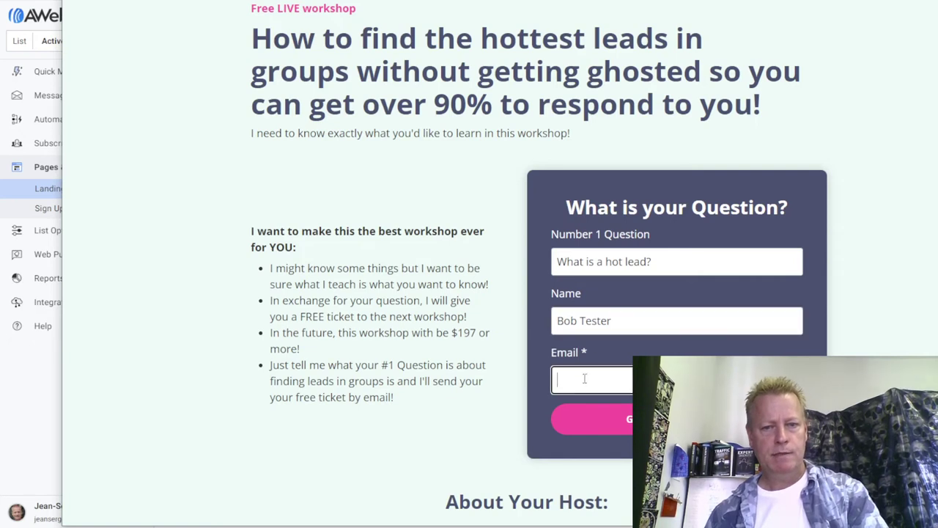
{"action": "type", "text": "bobtest@"}
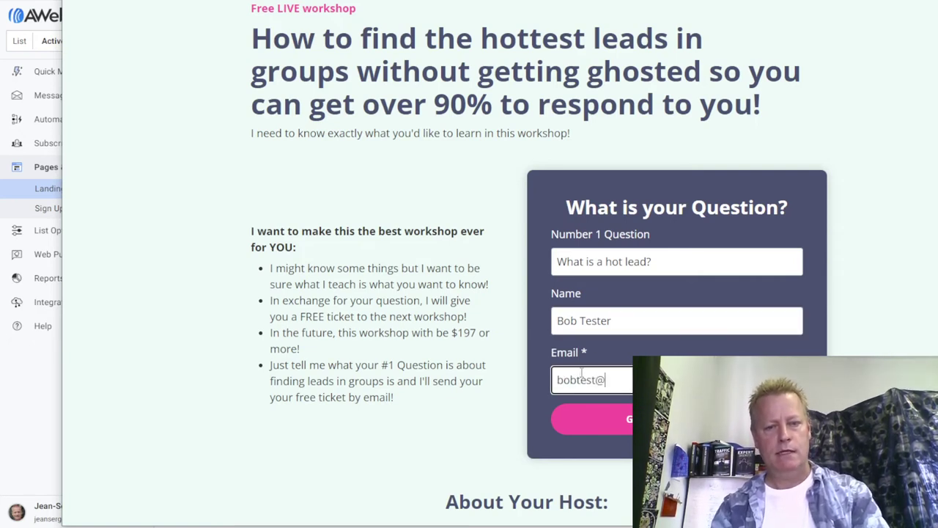
{"action": "key", "text": "BackSpace"}
{"action": "key", "text": "BackSpace"}
{"action": "key", "text": "BackSpace"}
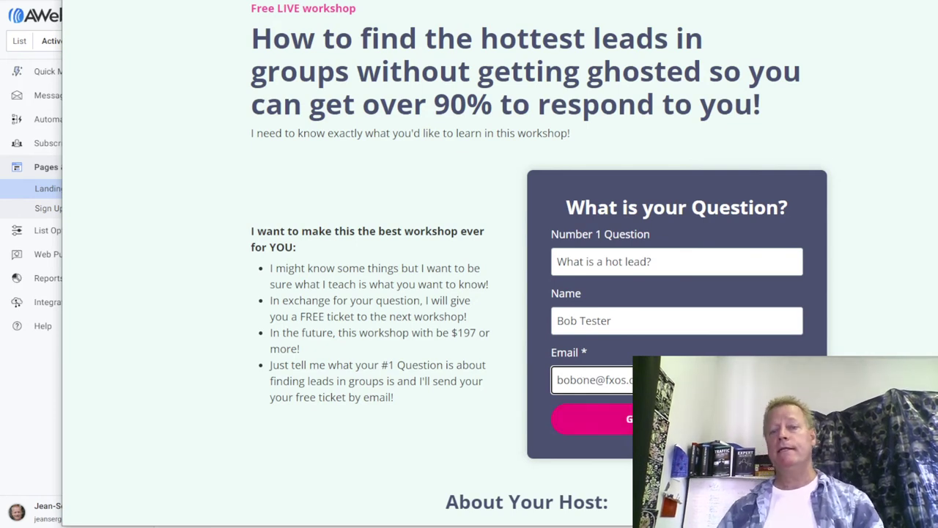
{"action": "left_click", "coordinate": [623, 399]}
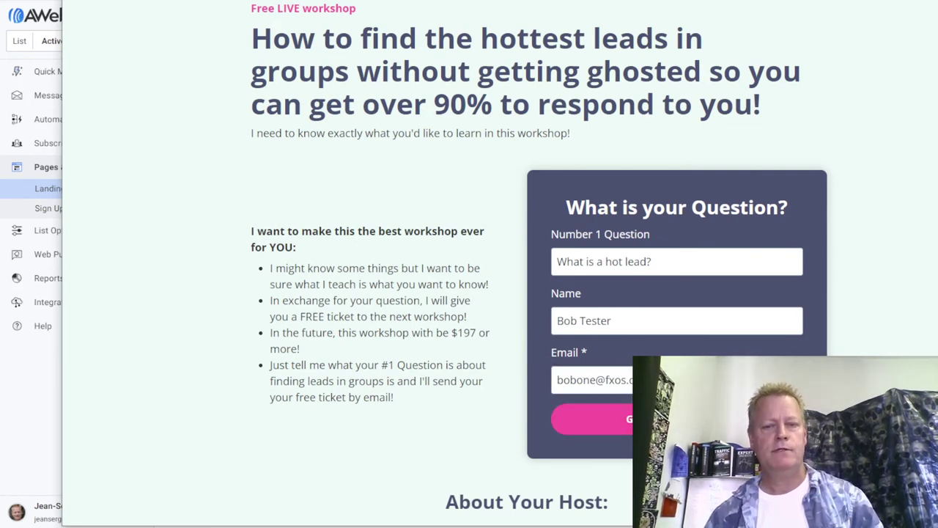
{"action": "left_click", "coordinate": [592, 419]}
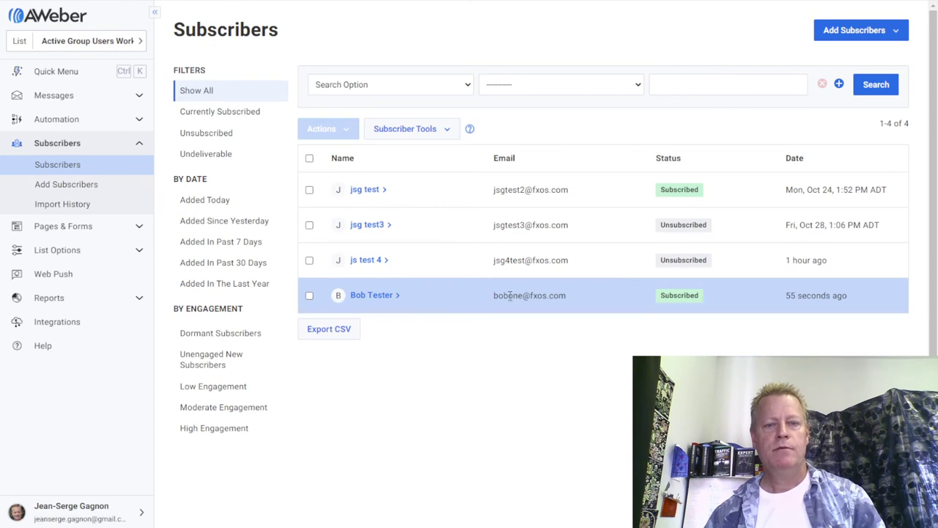
Expand the test subscriber's row and scroll to their stored Number 1 Question value.
{"action": "double_click", "coordinate": [518, 295]}
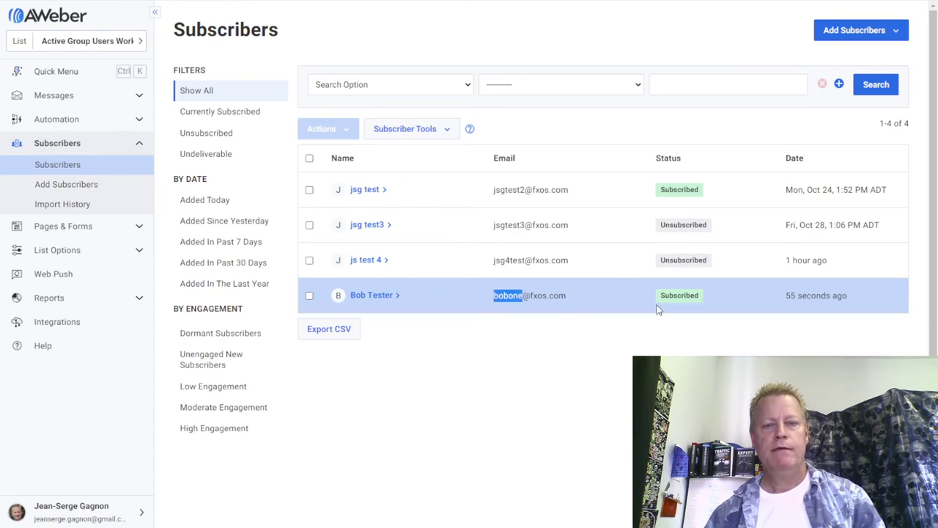
{"action": "left_click", "coordinate": [378, 304]}
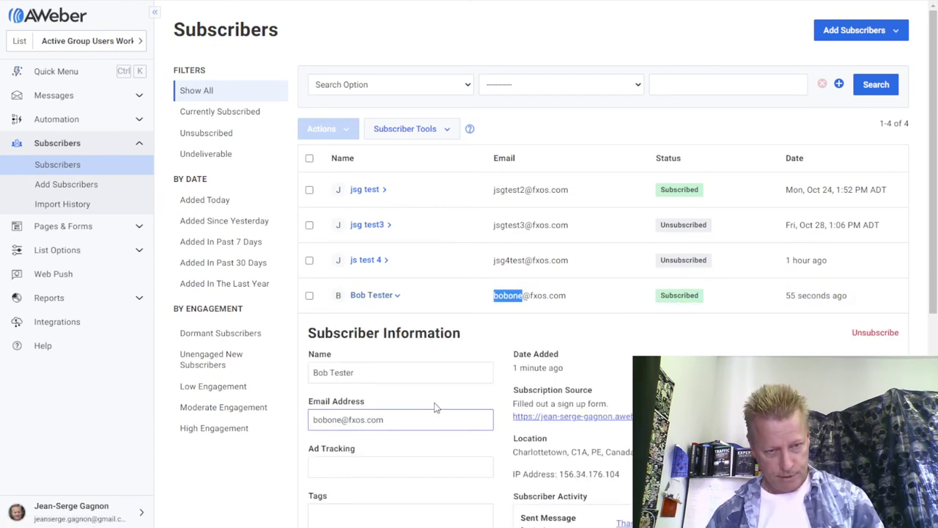
{"action": "scroll", "coordinate": [435, 409], "scroll_direction": "down", "scroll_amount": 4}
{"action": "left_click_drag", "start_coordinate": [403, 337], "coordinate": [295, 342]}
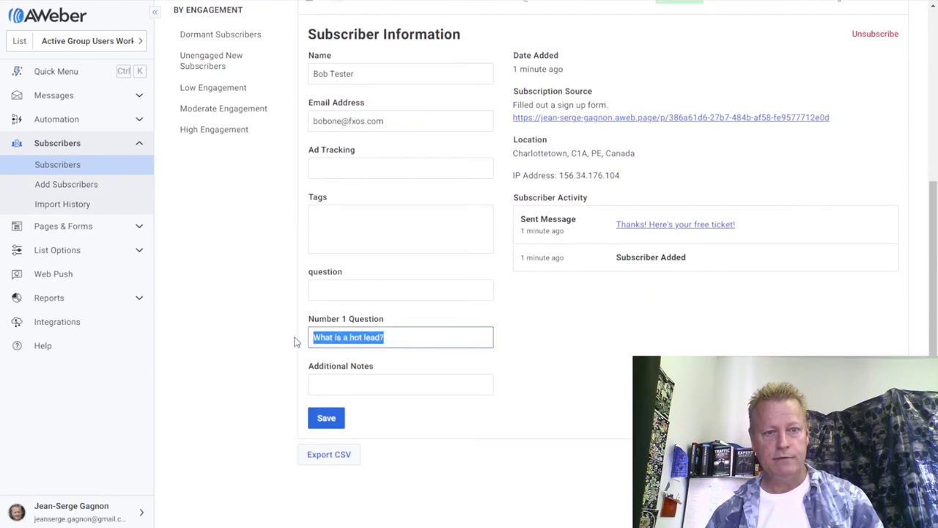
{"action": "scroll", "coordinate": [525, 370], "scroll_direction": "up", "scroll_amount": 3}
{"action": "scroll", "coordinate": [518, 364], "scroll_direction": "down", "scroll_amount": 2}
{"action": "scroll", "coordinate": [518, 363], "scroll_direction": "down", "scroll_amount": 3}
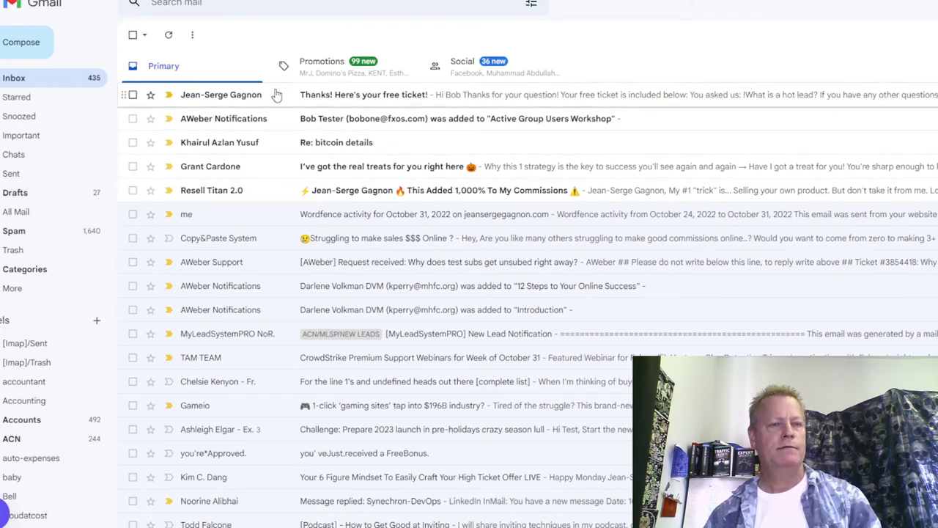
Read the free-ticket email, highlighting its greeting, the quoted 'What is a hot lead?' and closing lines.
{"action": "left_click", "coordinate": [370, 96]}
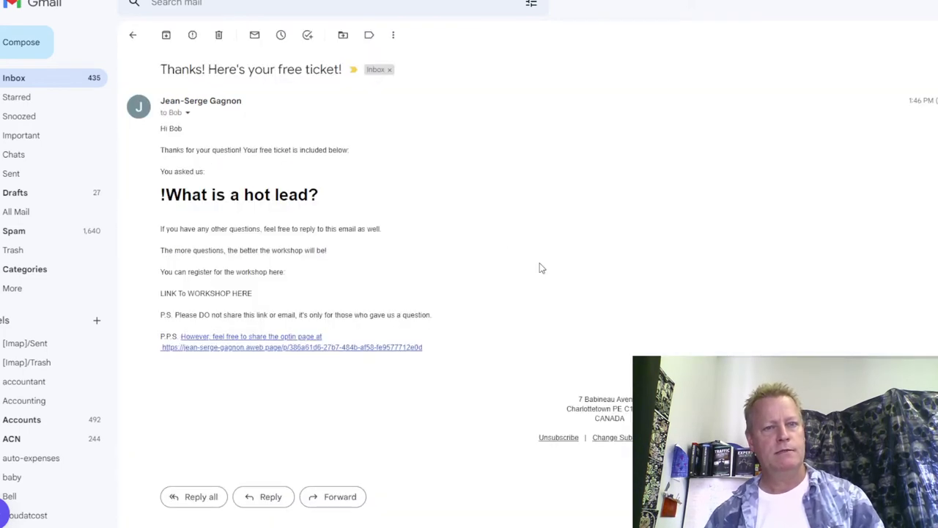
{"action": "triple_click", "coordinate": [162, 195]}
{"action": "left_click", "coordinate": [335, 215]}
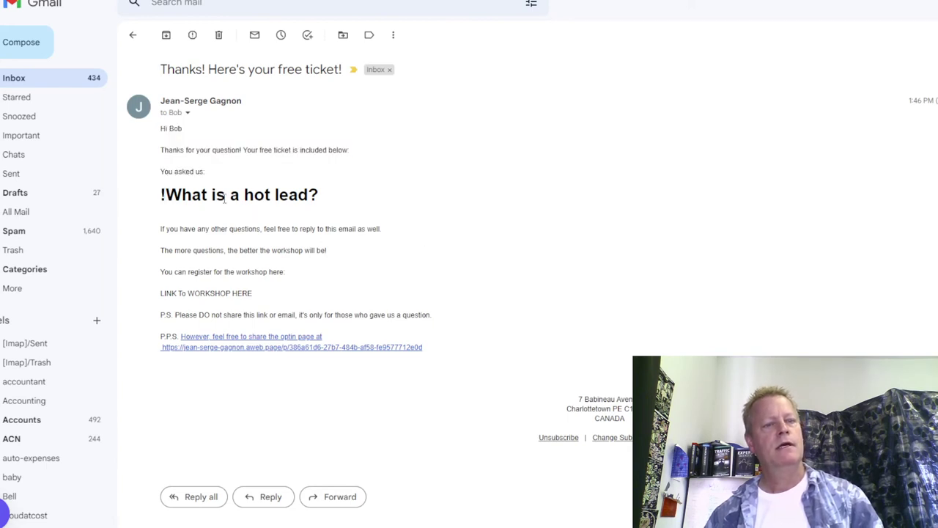
{"action": "triple_click", "coordinate": [163, 194]}
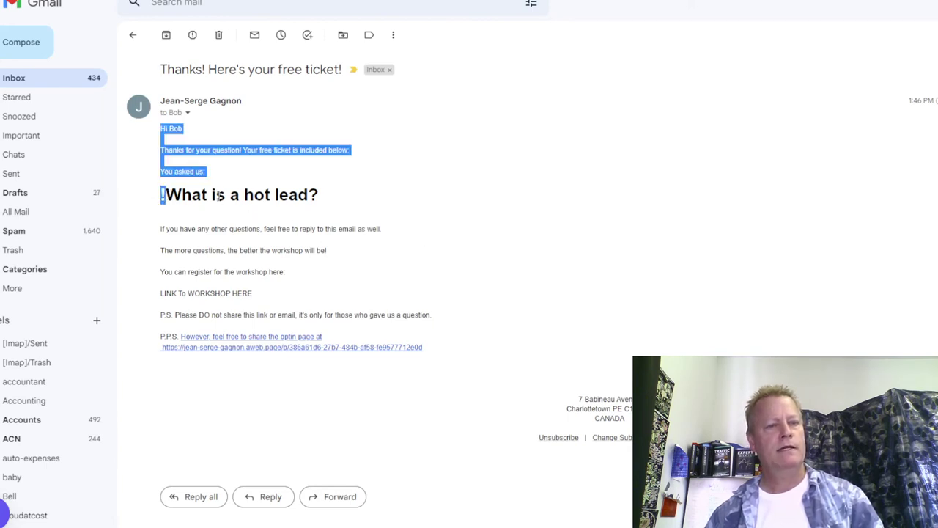
{"action": "left_click", "coordinate": [296, 225]}
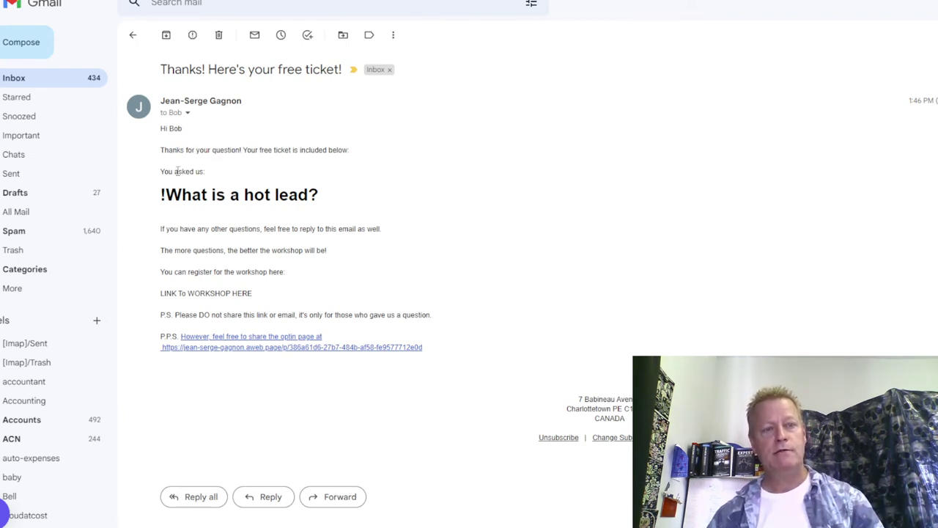
{"action": "left_click_drag", "start_coordinate": [165, 195], "coordinate": [324, 203]}
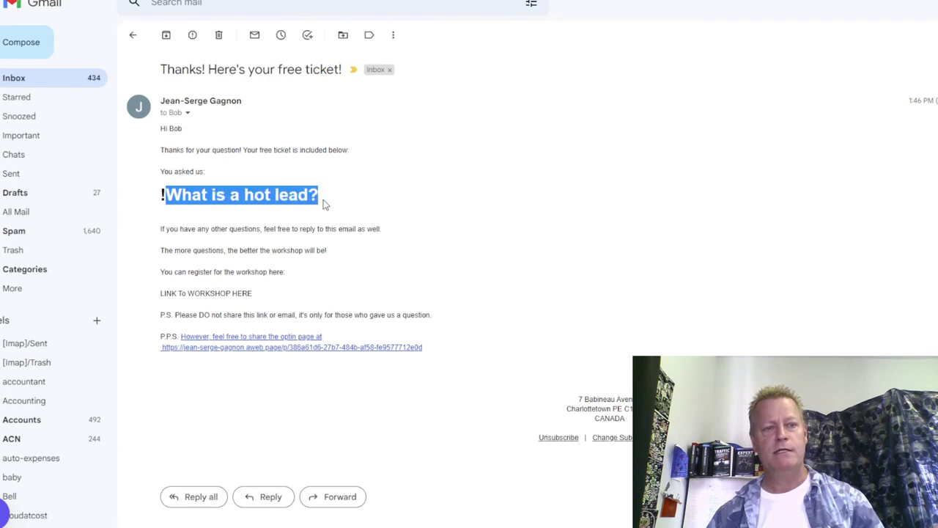
{"action": "left_click", "coordinate": [220, 230]}
{"action": "left_click_drag", "start_coordinate": [168, 230], "coordinate": [304, 252]}
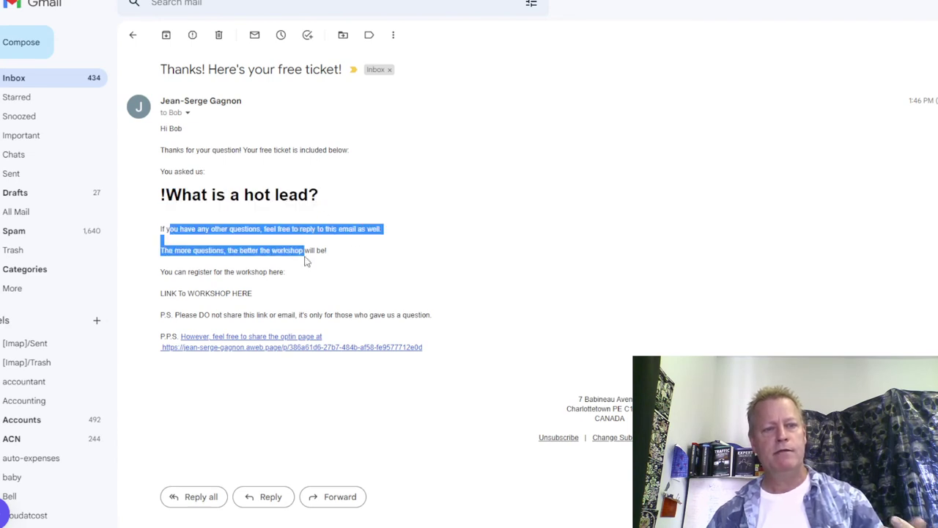
{"action": "left_click", "coordinate": [347, 263]}
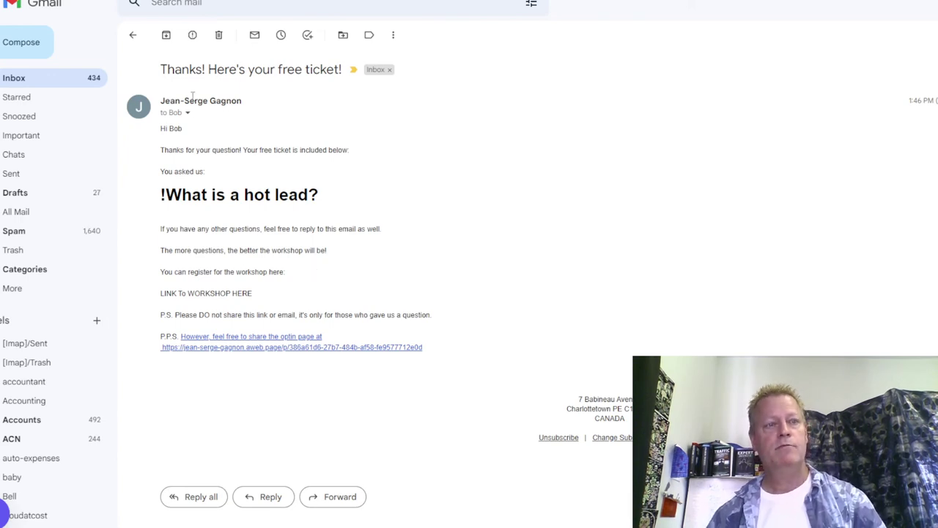
{"action": "key", "text": "alt+Tab"}
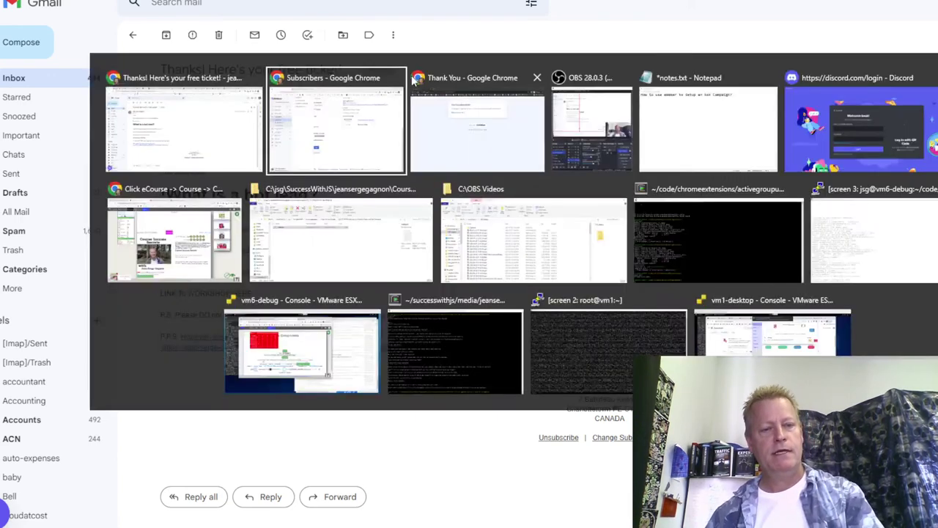
Return to the AWeber Subscribers page and collapse the test subscriber's details.
{"action": "left_click", "coordinate": [621, 308]}
{"action": "scroll", "coordinate": [623, 307], "scroll_direction": "up", "scroll_amount": 3}
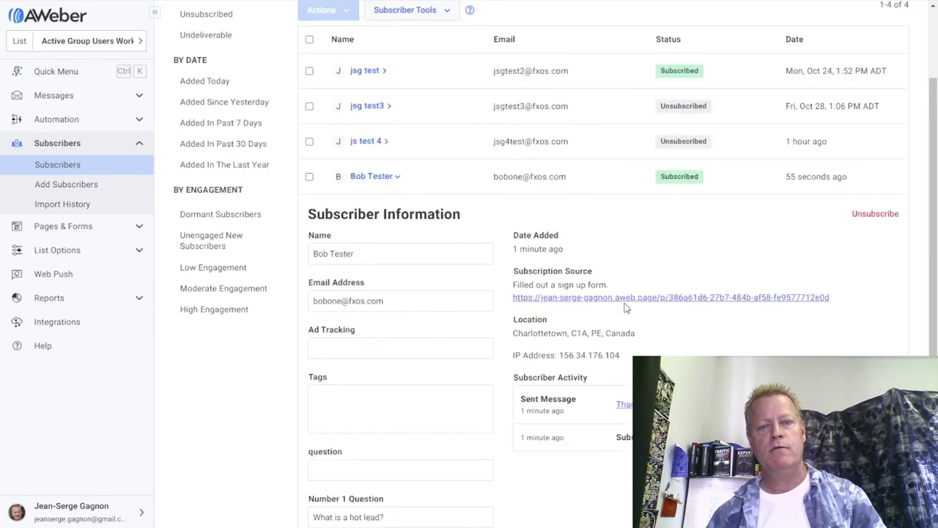
{"action": "scroll", "coordinate": [625, 308], "scroll_direction": "down", "scroll_amount": 2}
{"action": "left_click", "coordinate": [386, 57]}
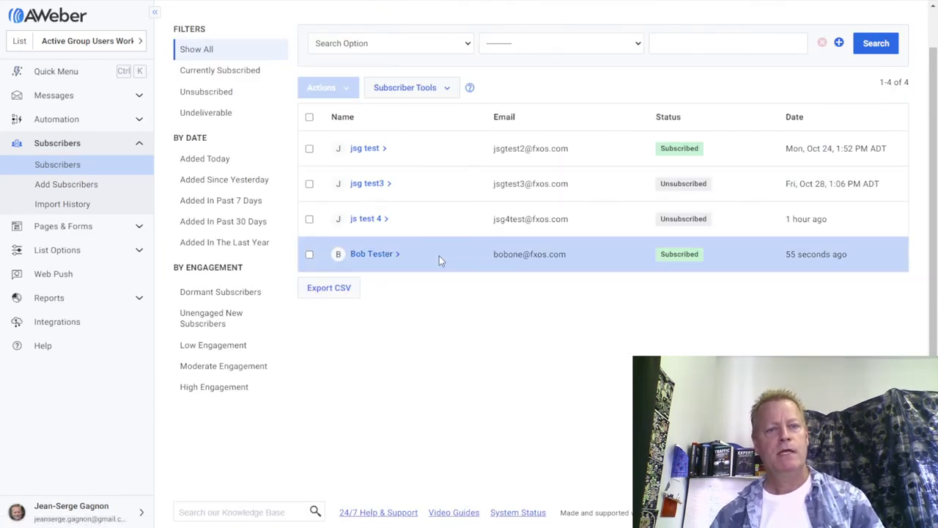
Export the subscriber list as CSV and save it to the Downloads folder.
{"action": "left_click", "coordinate": [339, 289]}
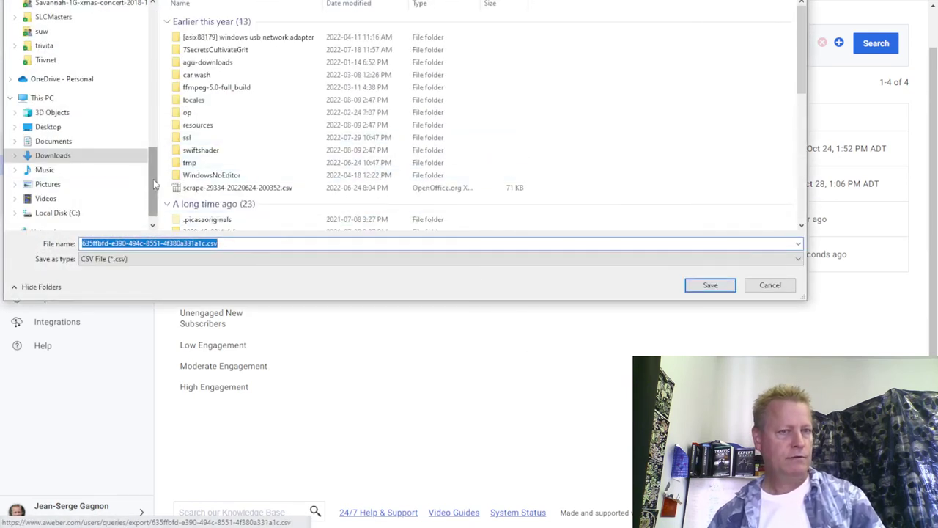
{"action": "left_click_drag", "start_coordinate": [154, 184], "coordinate": [92, 36]}
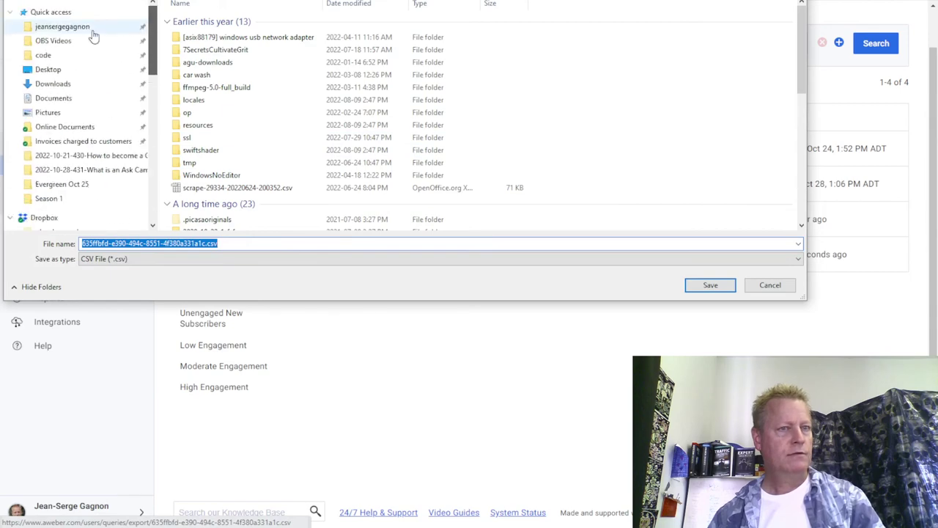
{"action": "left_click", "coordinate": [59, 84]}
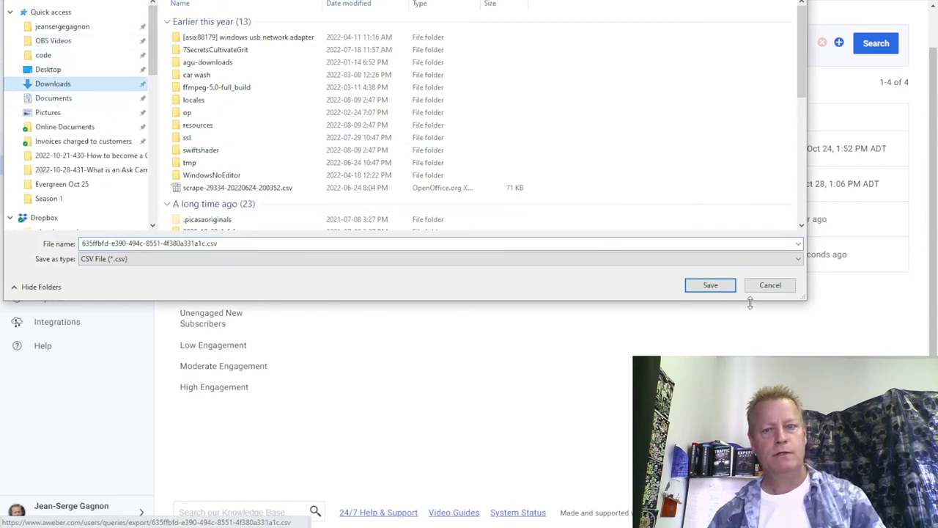
{"action": "left_click", "coordinate": [710, 285]}
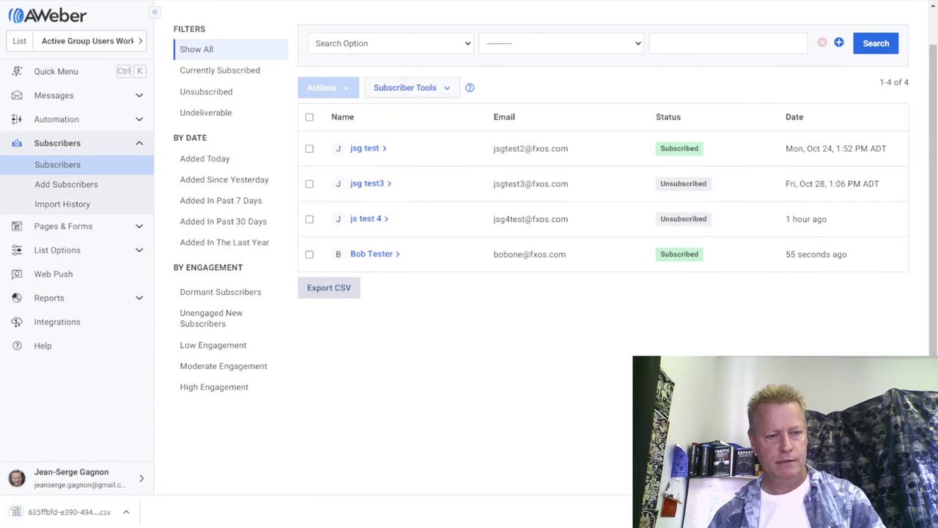
{"action": "mouse_move", "coordinate": [390, 527]}
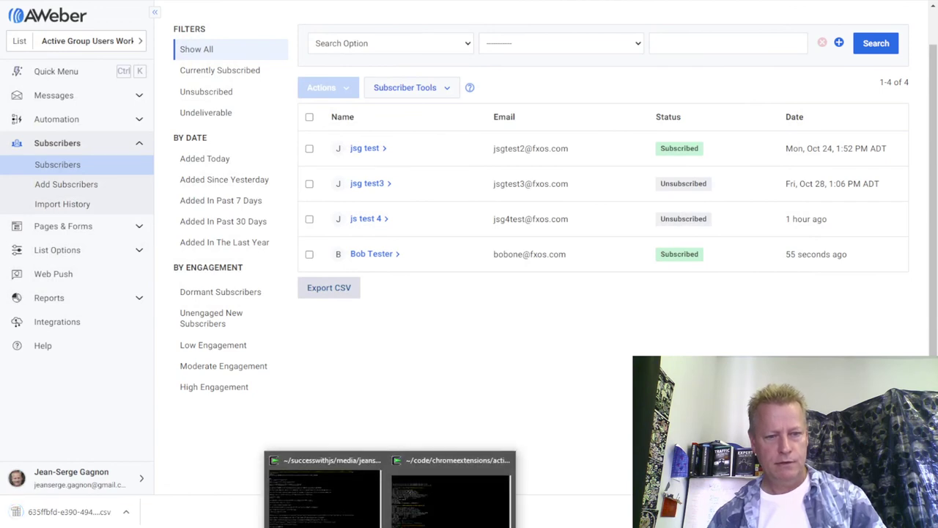
Launch a Cygwin64 Terminal from the taskbar and enlarge its window.
{"action": "right_click", "coordinate": [390, 527]}
{"action": "left_click", "coordinate": [363, 491]}
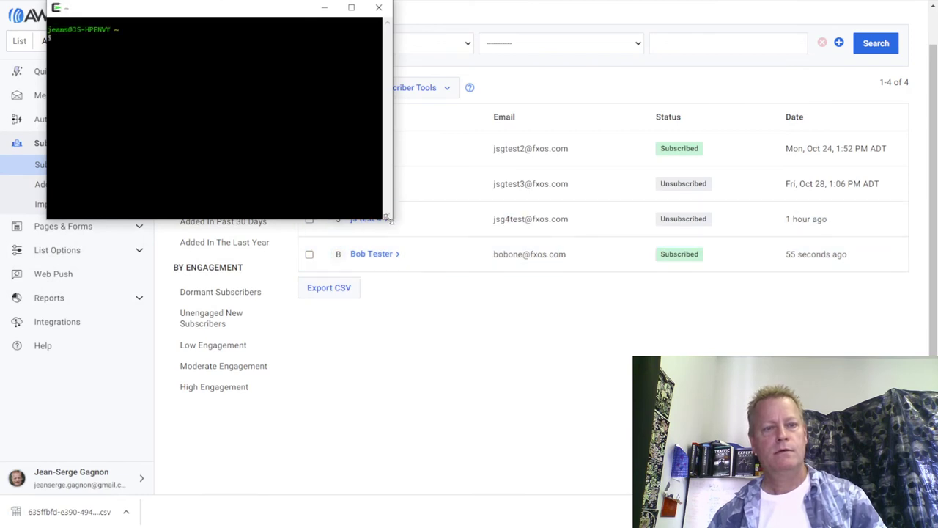
{"action": "left_click_drag", "start_coordinate": [388, 219], "coordinate": [888, 469]}
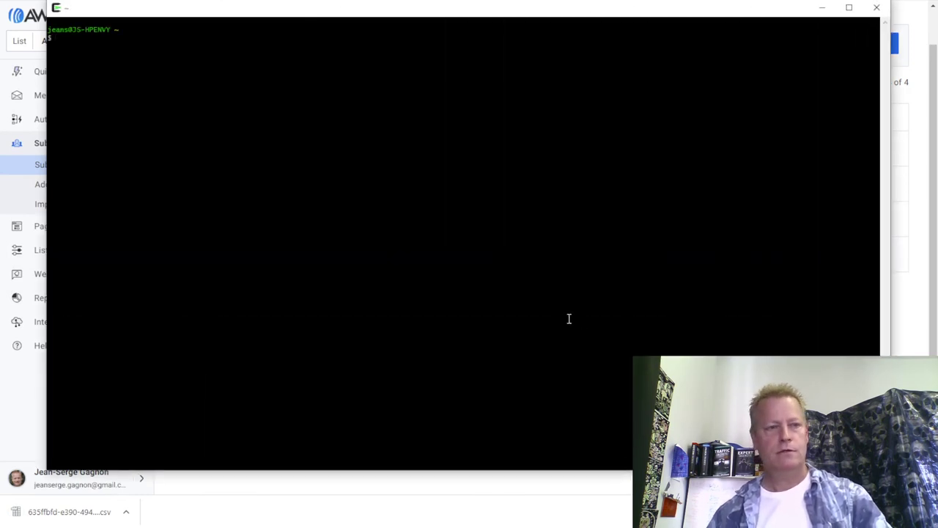
In Downloads, list recent files with ls -ltr | tail and open the 635… CSV in less.
{"action": "type", "text": "cd Do"}
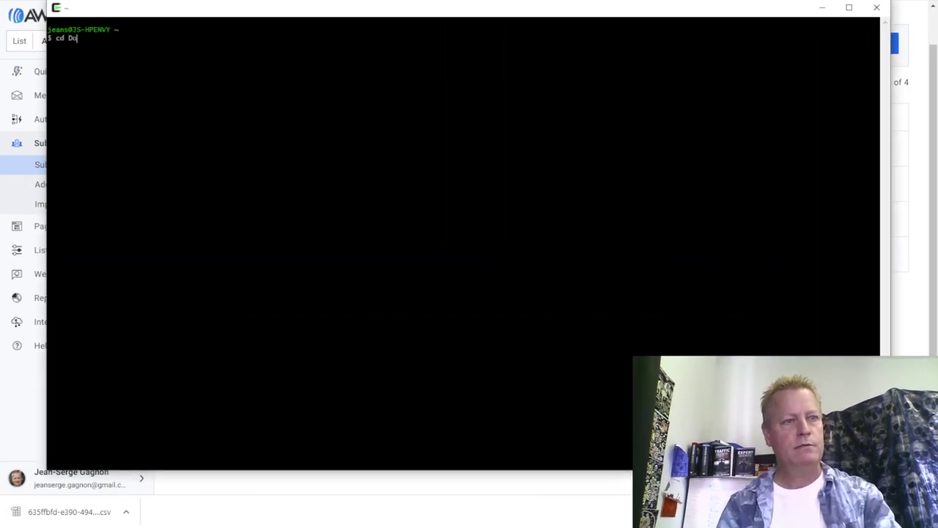
{"action": "type", "text": "wnloads"}
{"action": "key", "text": "Return"}
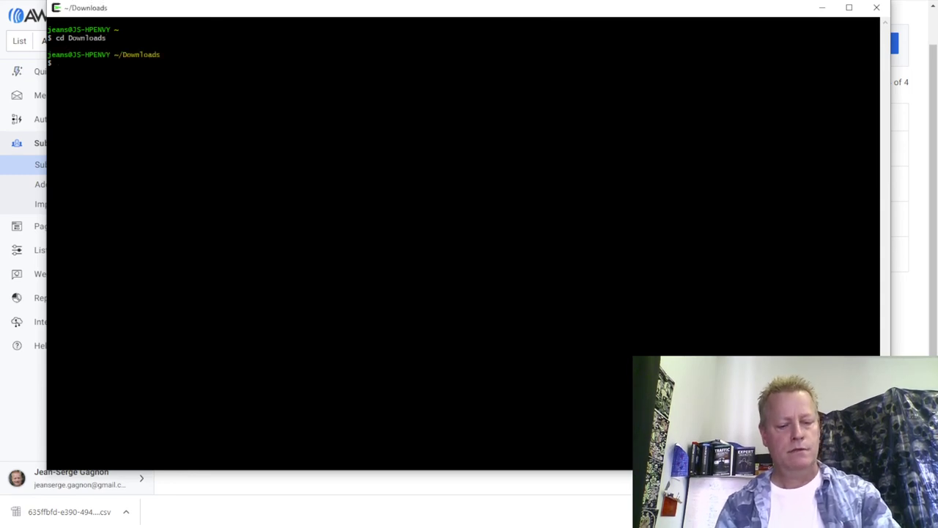
{"action": "type", "text": "ls -ltr "}
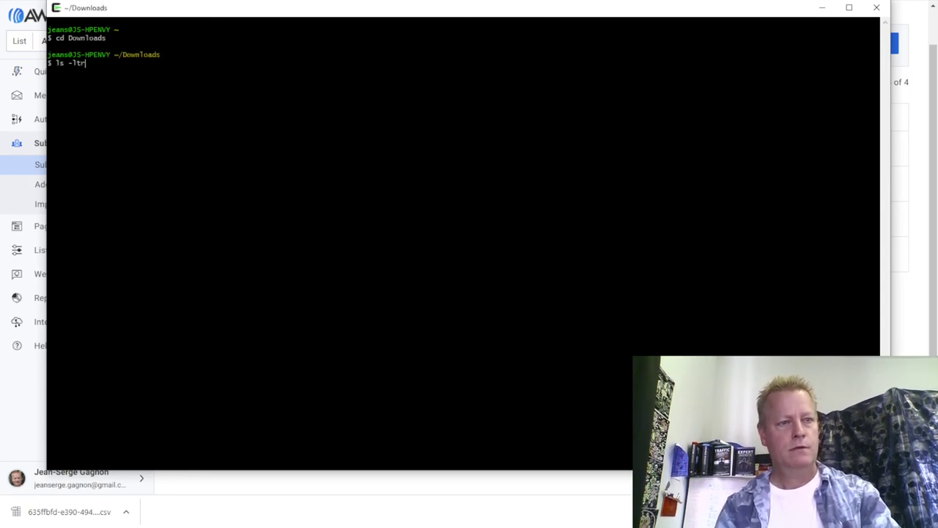
{"action": "type", "text": "| tail"}
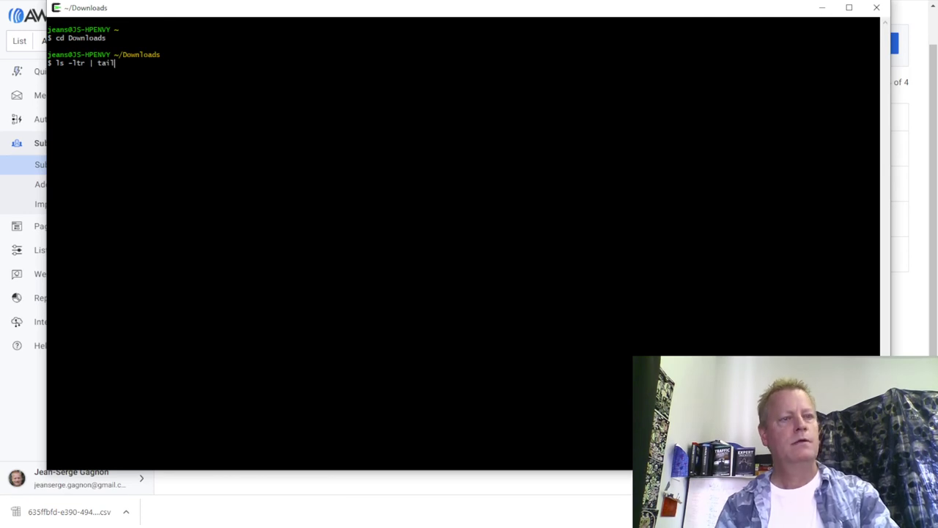
{"action": "key", "text": "Return"}
{"action": "type", "text": "less "}
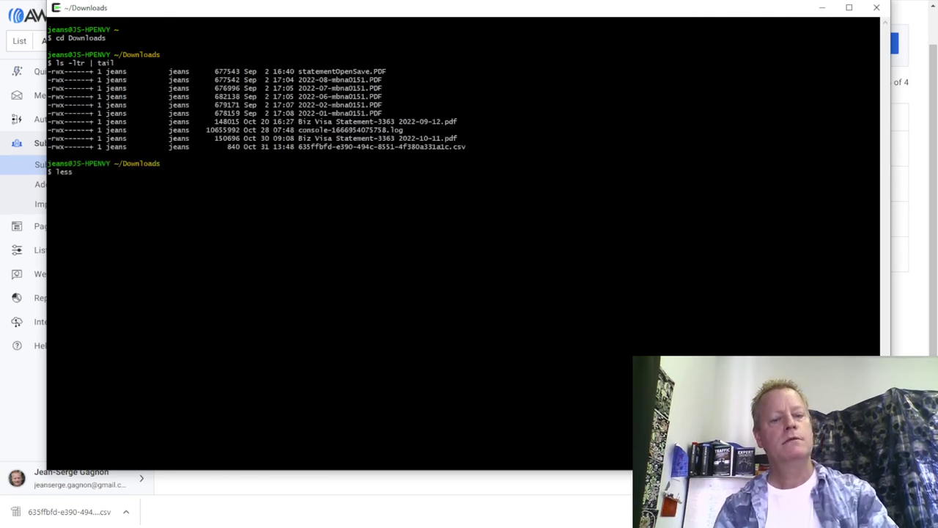
{"action": "type", "text": "635"}
{"action": "key", "text": "Tab"}
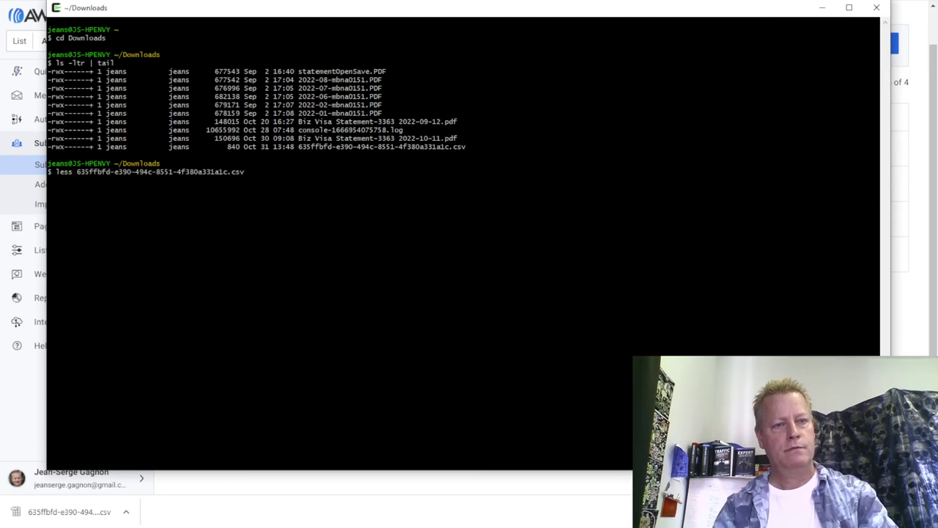
{"action": "key", "text": "Return"}
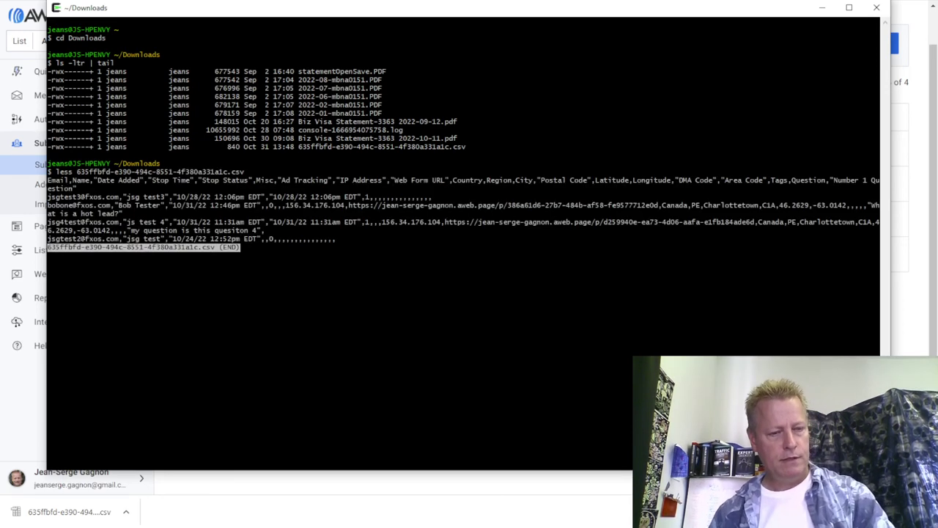
Enlarge the terminal text and highlight the new subscriber's record in the CSV.
{"action": "scroll", "coordinate": [525, 300], "scroll_direction": "down", "scroll_amount": 2}
{"action": "scroll", "coordinate": [525, 301], "scroll_direction": "up", "scroll_amount": 2}
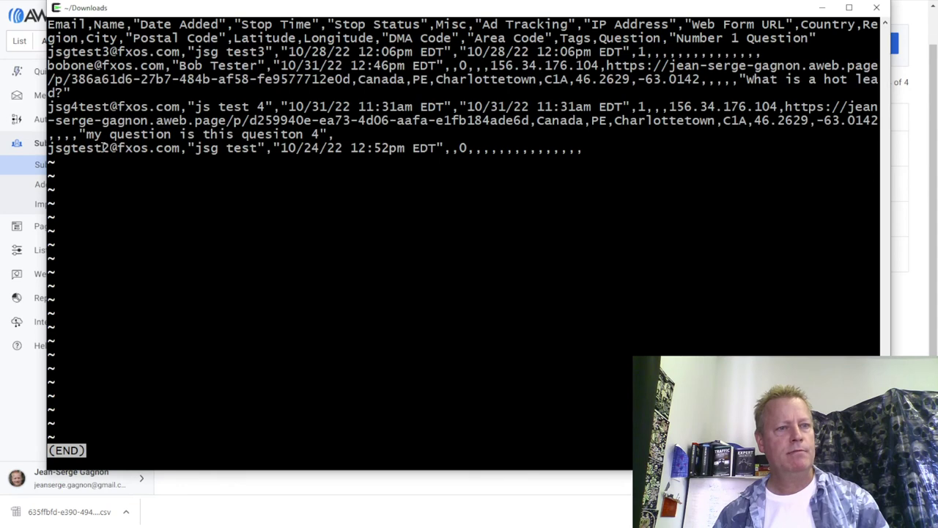
{"action": "double_click", "coordinate": [57, 66]}
{"action": "left_click_drag", "start_coordinate": [57, 66], "coordinate": [79, 89]}
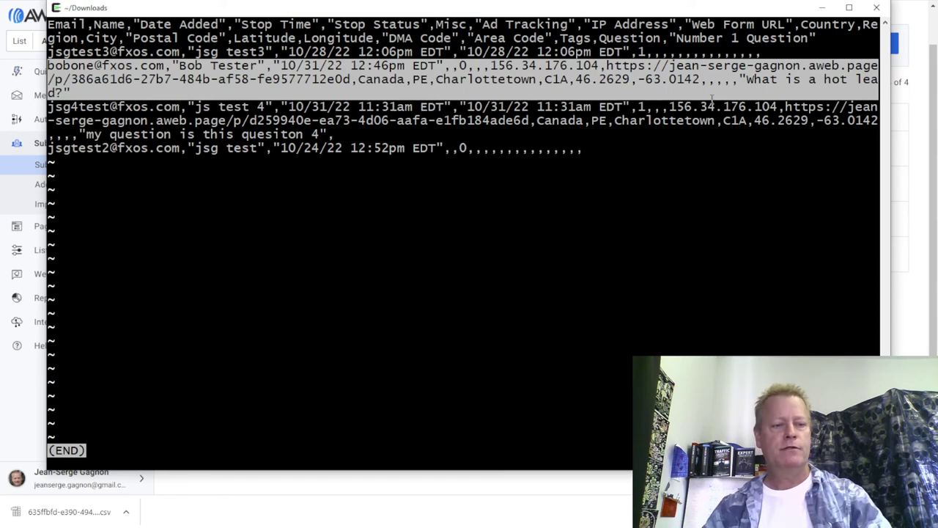
Quit less and clear back to a fresh Downloads prompt for the next command.
{"action": "type", "text": "qcat "}
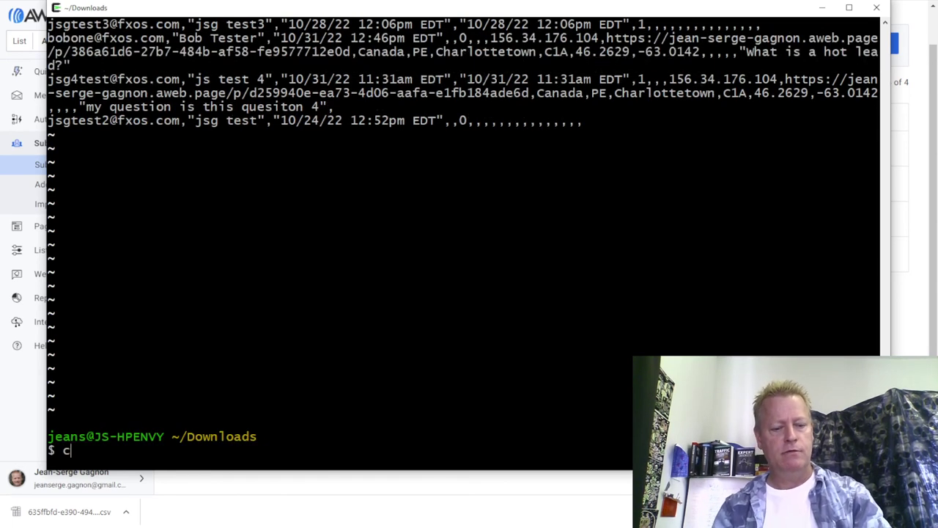
{"action": "type", "text": "63"}
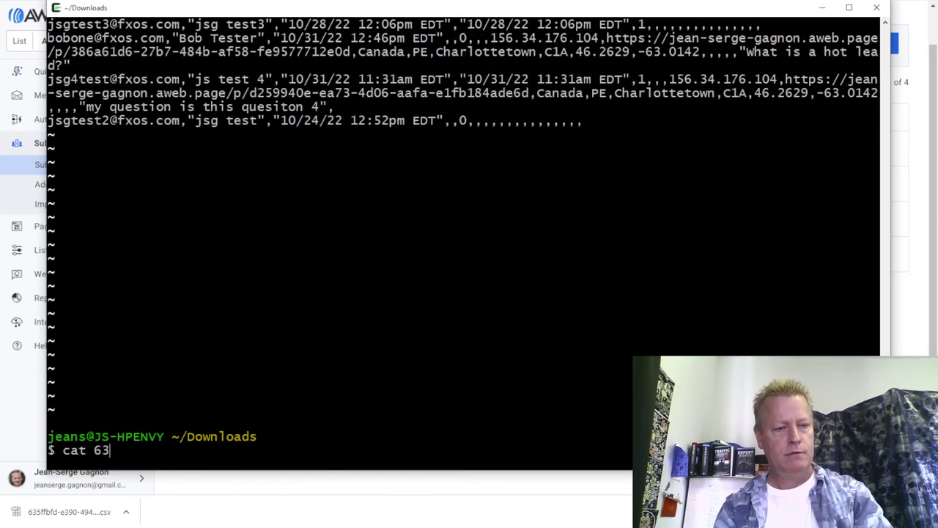
{"action": "key", "text": "BackSpace"}
{"action": "key", "text": "BackSpace"}
{"action": "key", "text": "Up"}
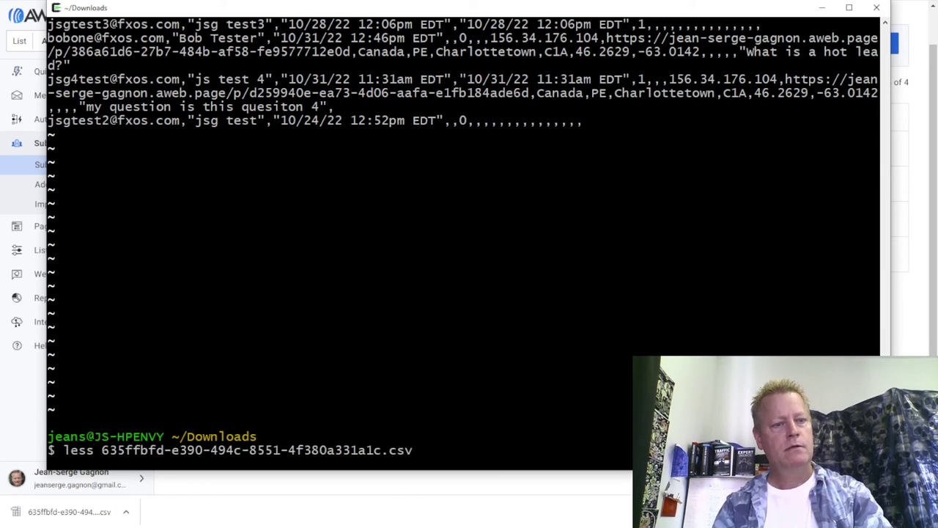
{"action": "key", "text": "Down"}
Enter 'cat 635ffbfd-e390-494c-8551-4f380a331a1c.csv | cut -d, -f5' to extract the fifth column.
{"action": "type", "text": "63"}
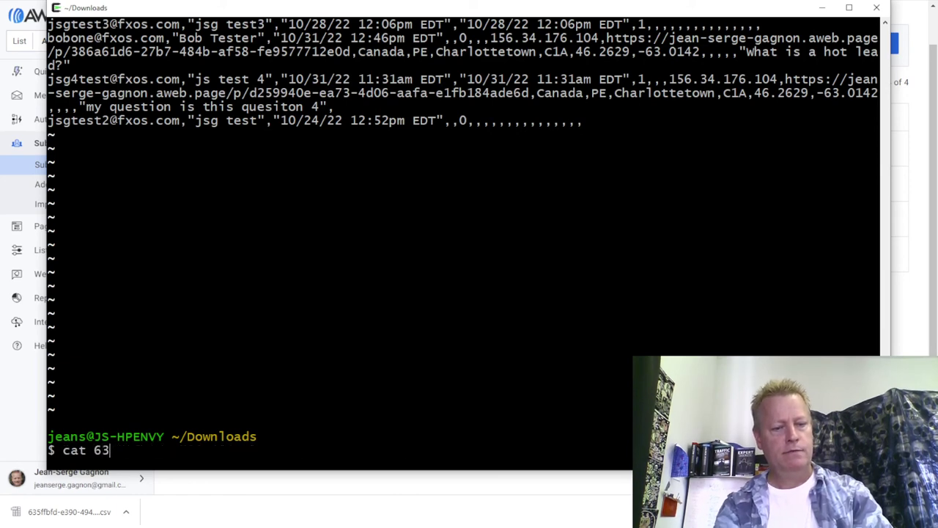
{"action": "key", "text": "Tab"}
{"action": "type", "text": "|"}
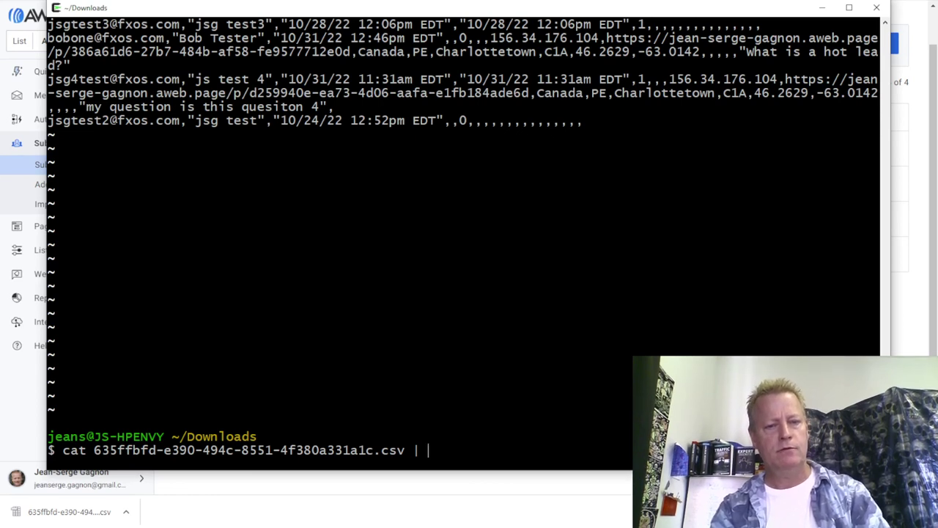
{"action": "type", "text": "c"}
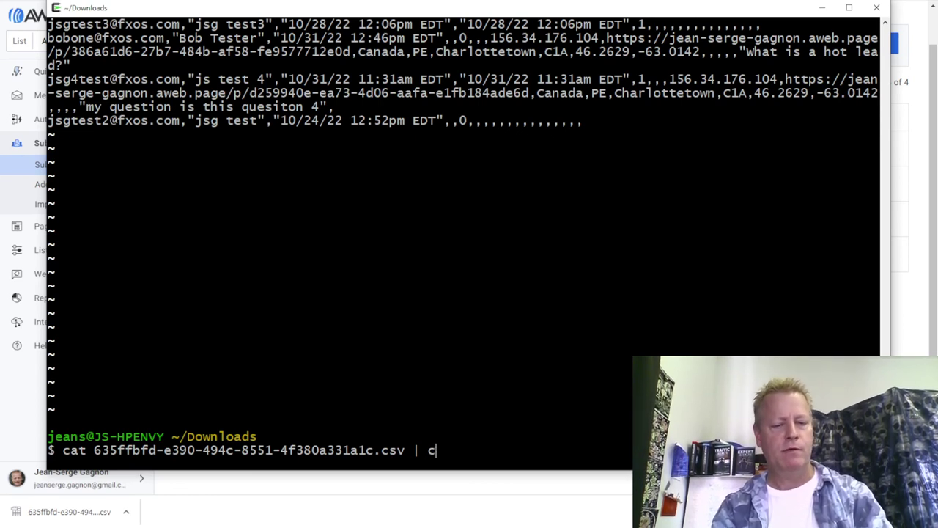
{"action": "type", "text": "ut\\d"}
{"action": "key", "text": "BackSpace"}
{"action": "key", "text": "BackSpace"}
{"action": "type", "text": "d"}
{"action": "key", "text": "BackSpace"}
{"action": "type", "text": "-d\\"}
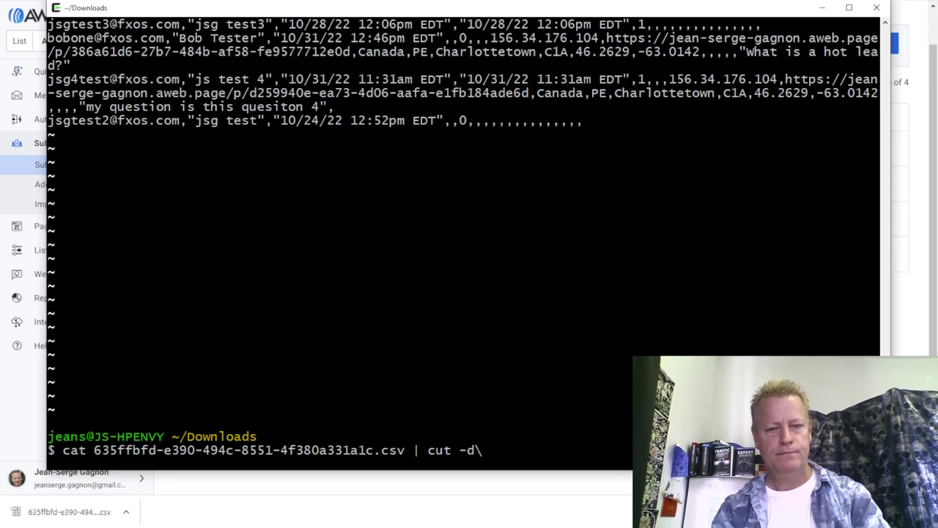
{"action": "type", "text": "\" -f"}
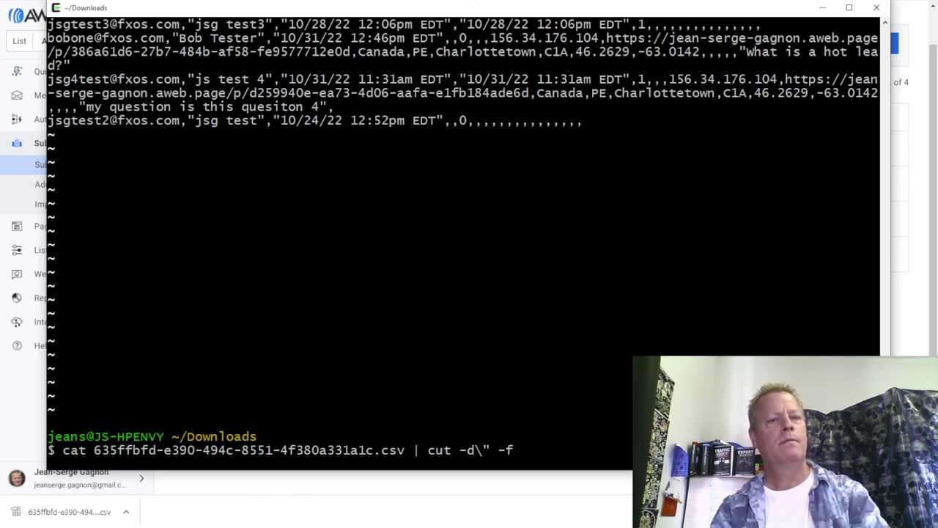
{"action": "key", "text": "BackSpace"}
{"action": "key", "text": "BackSpace"}
{"action": "key", "text": "BackSpace"}
{"action": "key", "text": "BackSpace"}
{"action": "key", "text": "BackSpace"}
{"action": "type", "text": ", -f5"}
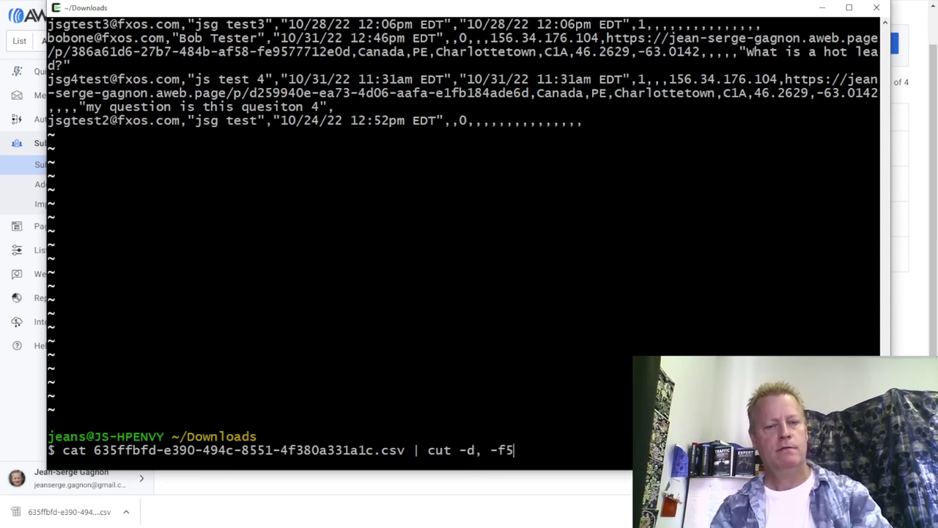
Print CSV columns 5 through 13 in turn by rerunning the cut -d, -fN command.
{"action": "key", "text": "Return"}
{"action": "key", "text": "Up"}
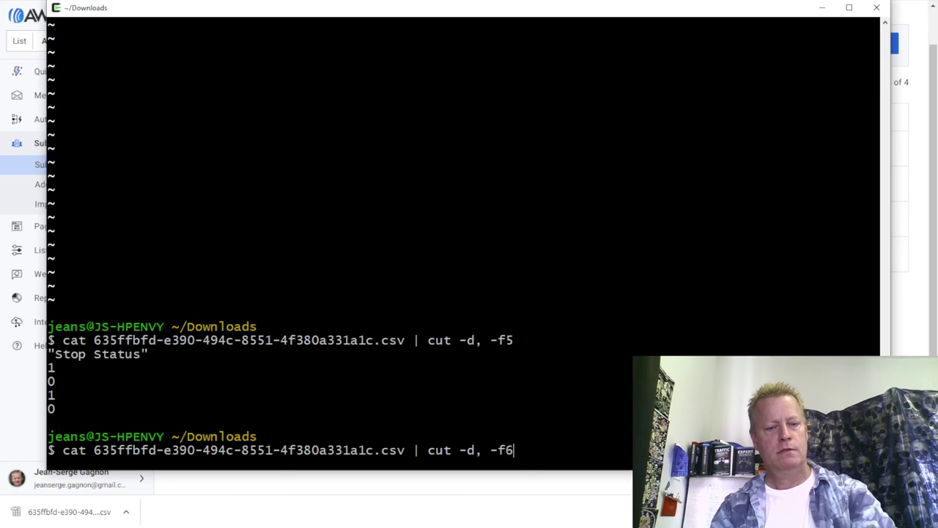
{"action": "key", "text": "Return"}
{"action": "key", "text": "Up"}
{"action": "type", "text": "7"}
{"action": "key", "text": "Return"}
{"action": "key", "text": "Up"}
{"action": "key", "text": "BackSpace"}
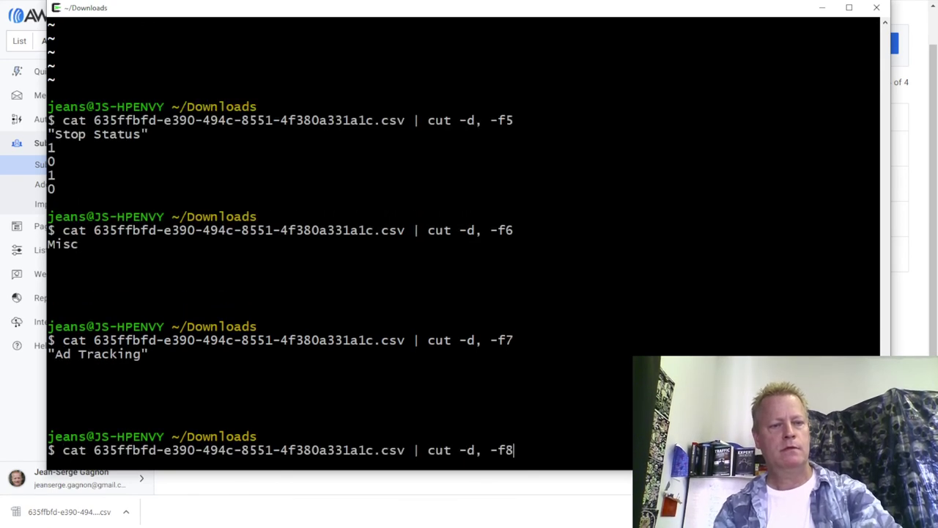
{"action": "type", "text": "8"}
{"action": "key", "text": "Return"}
{"action": "key", "text": "Up"}
{"action": "type", "text": "9"}
{"action": "key", "text": "Return"}
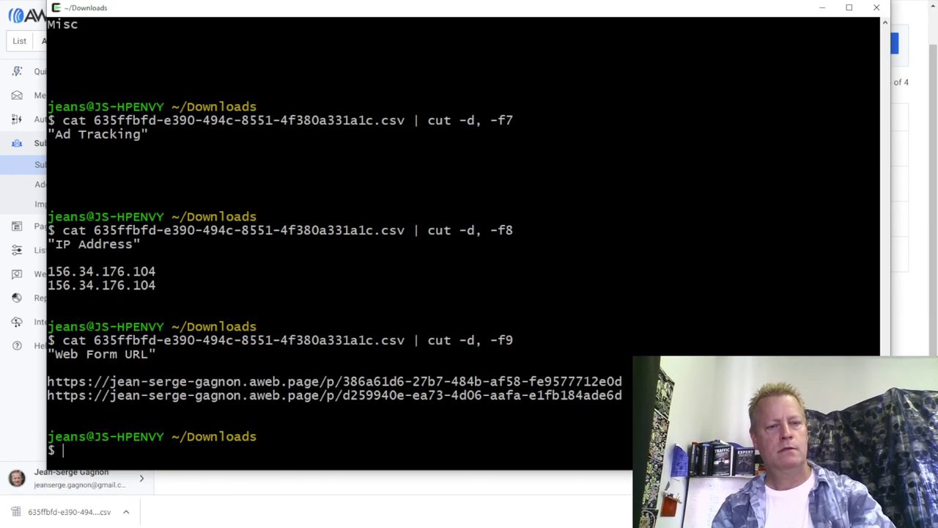
{"action": "key", "text": "Up"}
{"action": "key", "text": "BackSpace"}
{"action": "type", "text": "0"}
{"action": "key", "text": "Return"}
{"action": "key", "text": "Up"}
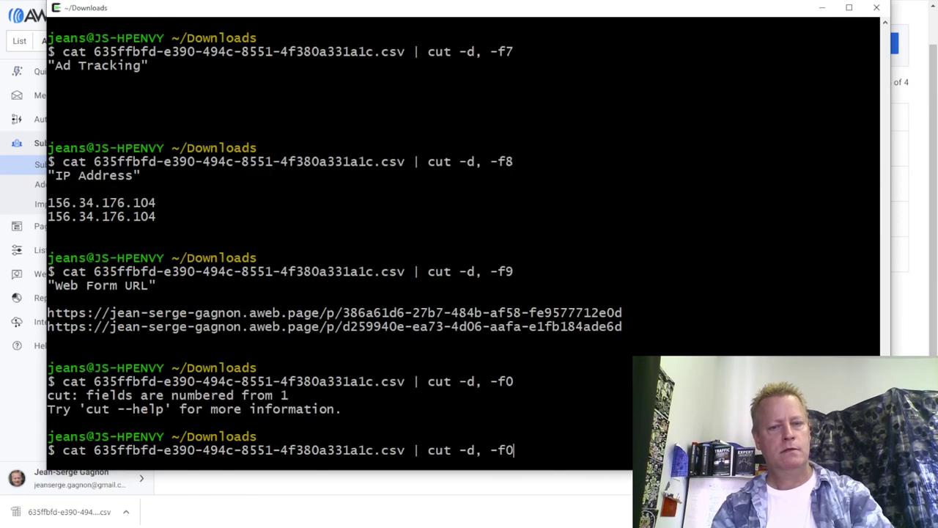
{"action": "key", "text": "Return"}
{"action": "key", "text": "Up"}
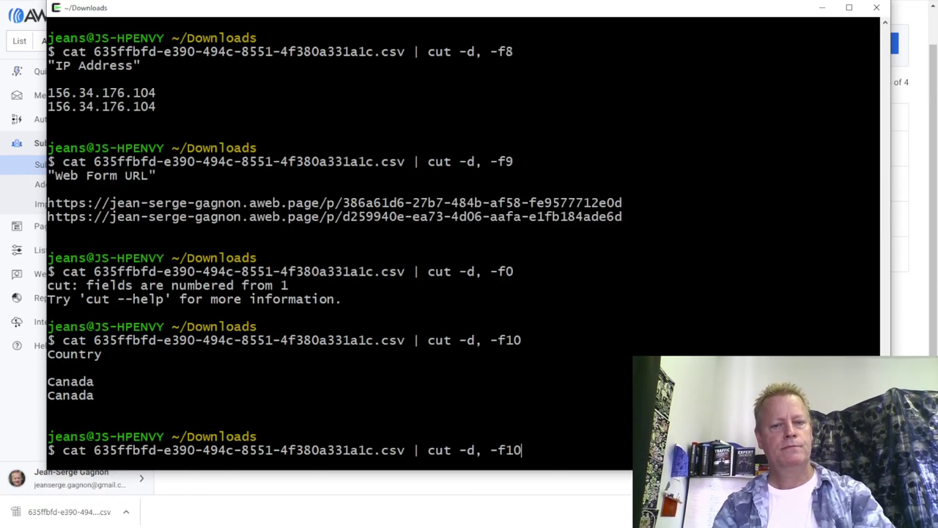
{"action": "key", "text": "BackSpace"}
{"action": "type", "text": "1"}
{"action": "key", "text": "Return"}
{"action": "key", "text": "Up"}
{"action": "type", "text": "2"}
{"action": "key", "text": "Return"}
{"action": "key", "text": "Up"}
{"action": "key", "text": "BackSpace"}
{"action": "type", "text": "3"}
{"action": "key", "text": "Return"}
Print the Latitude, Longitude and DMA Code columns (fields 14, 15 and 16).
{"action": "key", "text": "Up"}
{"action": "key", "text": "BackSpace"}
{"action": "type", "text": "4"}
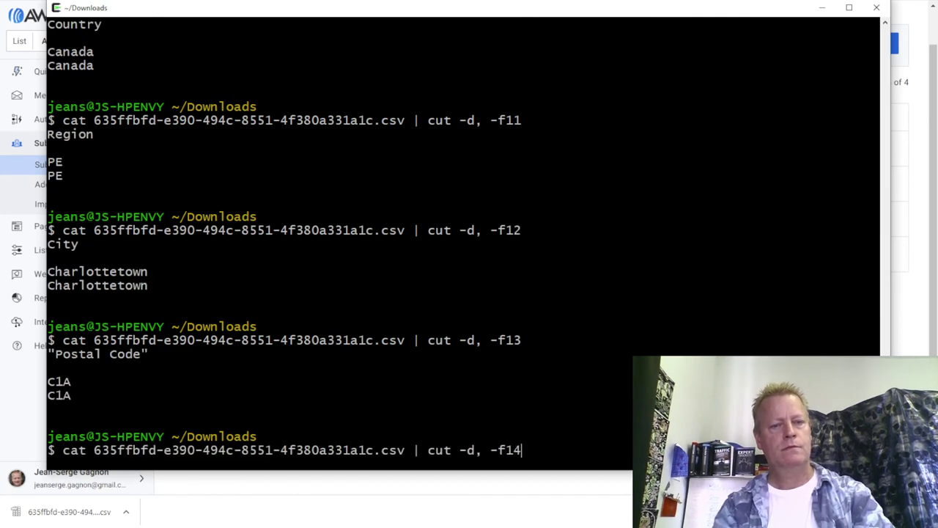
{"action": "key", "text": "Return"}
{"action": "key", "text": "Up"}
{"action": "key", "text": "BackSpace"}
{"action": "type", "text": "5"}
{"action": "key", "text": "Return"}
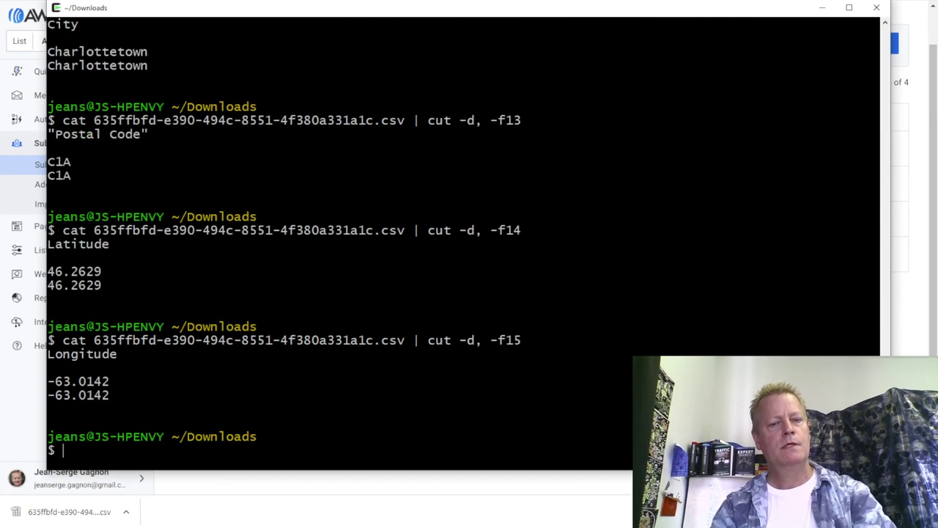
{"action": "key", "text": "Up"}
{"action": "key", "text": "BackSpace"}
{"action": "type", "text": "6"}
{"action": "key", "text": "Return"}
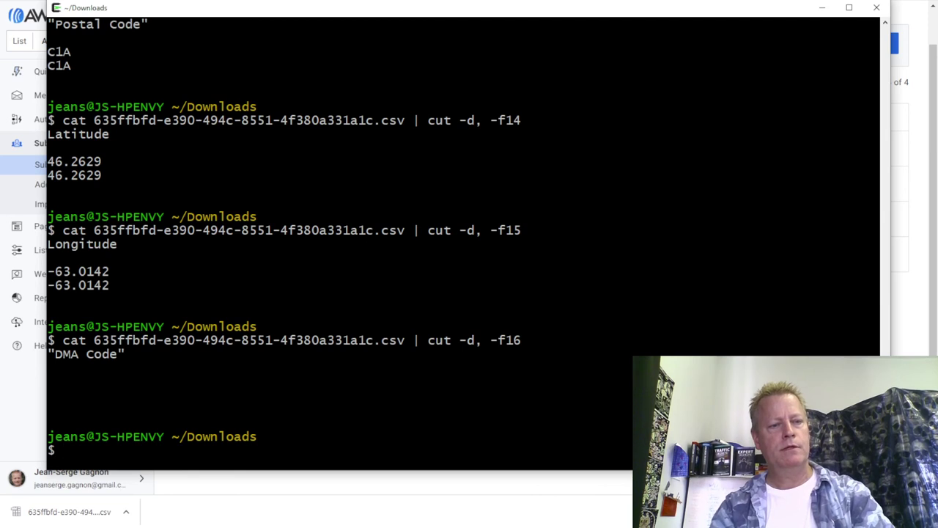
Print the Email, Name, Date Added, Stop Time and Stop Status columns (fields 1–5).
{"action": "key", "text": "Up"}
{"action": "key", "text": "BackSpace"}
{"action": "key", "text": "Return"}
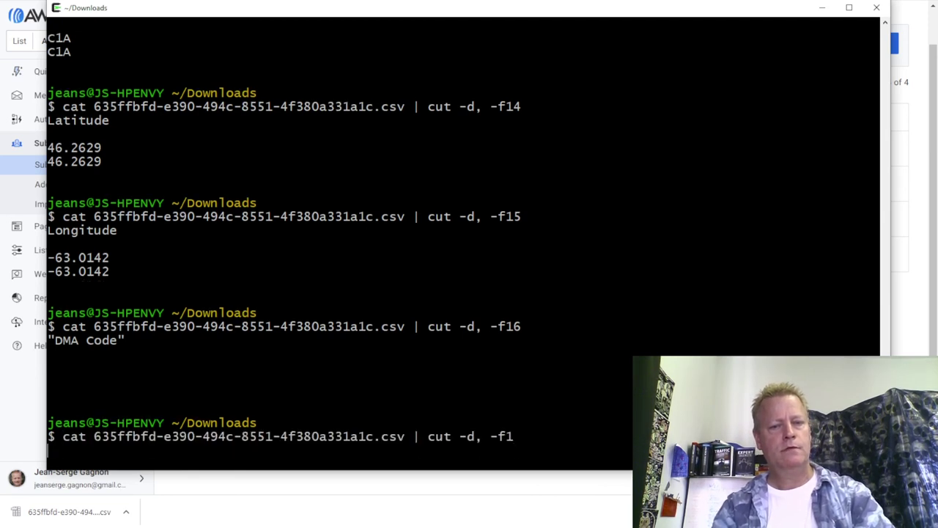
{"action": "key", "text": "Up"}
{"action": "type", "text": "2"}
{"action": "key", "text": "Return"}
{"action": "key", "text": "Up"}
{"action": "type", "text": "3"}
{"action": "key", "text": "Return"}
{"action": "key", "text": "Up"}
{"action": "key", "text": "BackSpace"}
{"action": "type", "text": "4"}
{"action": "key", "text": "Return"}
{"action": "key", "text": "Up"}
{"action": "key", "text": "BackSpace"}
{"action": "type", "text": "5"}
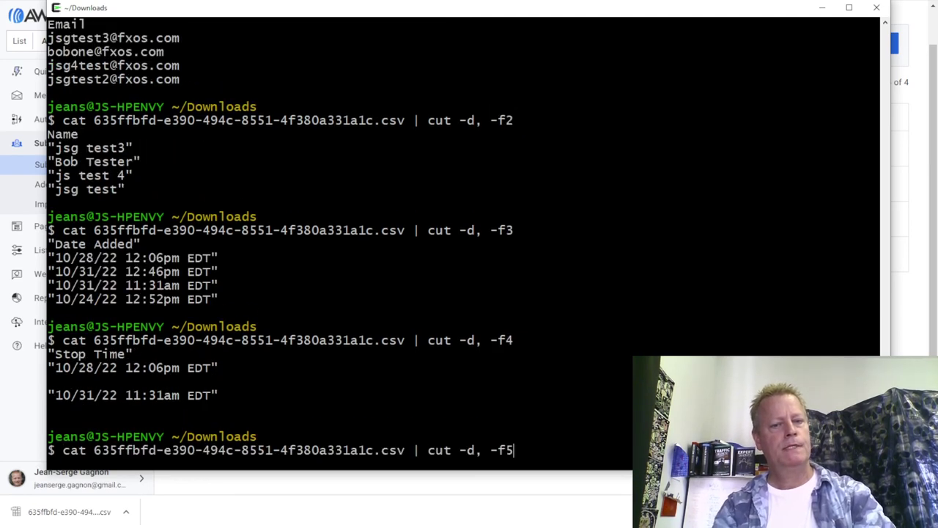
{"action": "key", "text": "Return"}
Print the Misc, Ad Tracking, IP Address and Web Form URL columns (fields 6–9).
{"action": "key", "text": "Up"}
{"action": "key", "text": "BackSpace"}
{"action": "type", "text": "6"}
{"action": "key", "text": "Return"}
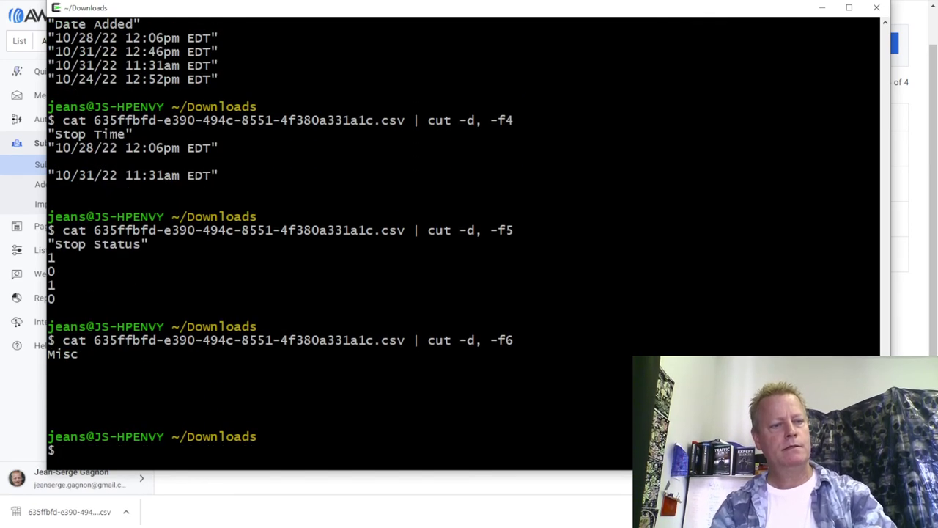
{"action": "key", "text": "Up"}
{"action": "key", "text": "Return"}
{"action": "key", "text": "Up"}
{"action": "key", "text": "BackSpace"}
{"action": "type", "text": "7"}
{"action": "key", "text": "Return"}
{"action": "key", "text": "Up"}
{"action": "key", "text": "BackSpace"}
{"action": "type", "text": "8"}
{"action": "key", "text": "Return"}
{"action": "key", "text": "Up"}
{"action": "key", "text": "BackSpace"}
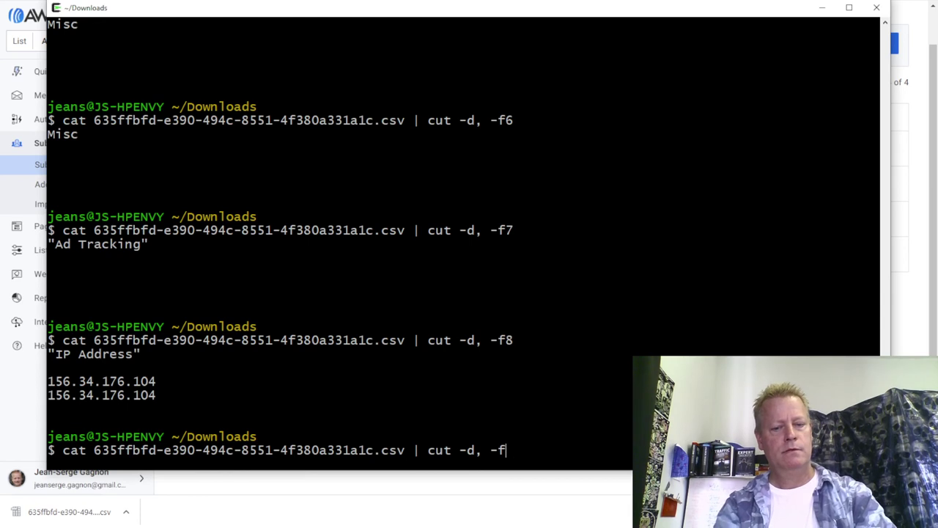
{"action": "type", "text": "9"}
{"action": "key", "text": "Return"}
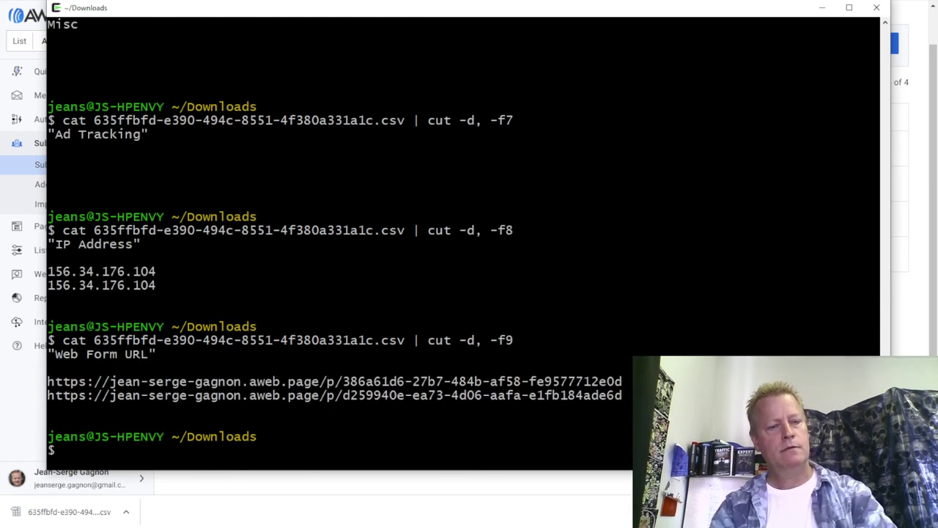
{"action": "key", "text": "Up"}
{"action": "key", "text": "BackSpace"}
{"action": "key", "text": "BackSpace"}
{"action": "key", "text": "BackSpace"}
{"action": "key", "text": "BackSpace"}
{"action": "key", "text": "BackSpace"}
{"action": "key", "text": "BackSpace"}
{"action": "key", "text": "BackSpace"}
{"action": "key", "text": "BackSpace"}
{"action": "key", "text": "BackSpace"}
{"action": "key", "text": "BackSpace"}
{"action": "key", "text": "BackSpace"}
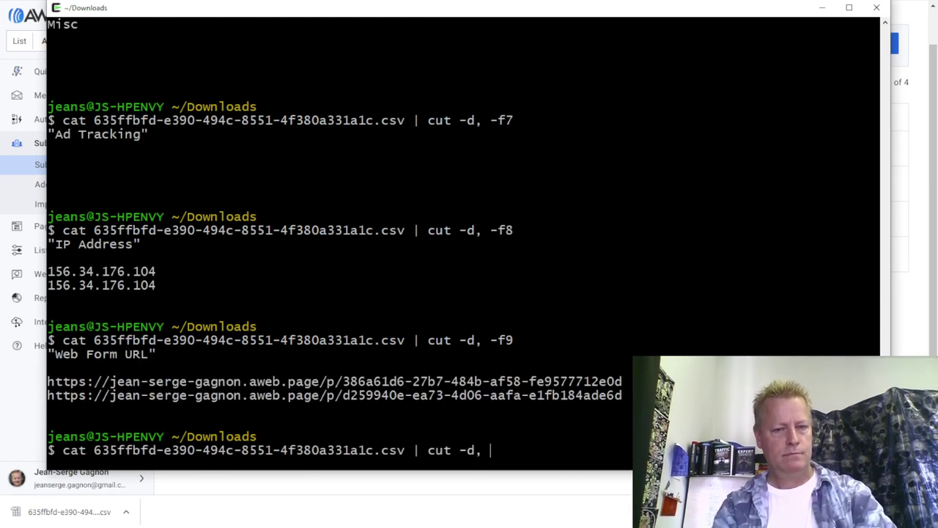
Print the CSV header and field 20 showing 'What is a hot lead?', then open the downloaded CSV.
{"action": "type", "text": "head -1"}
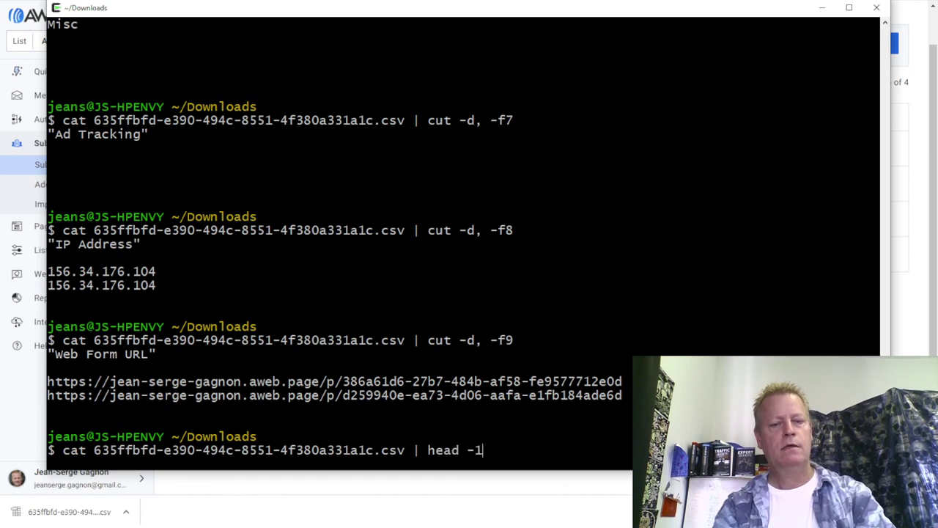
{"action": "key", "text": "Return"}
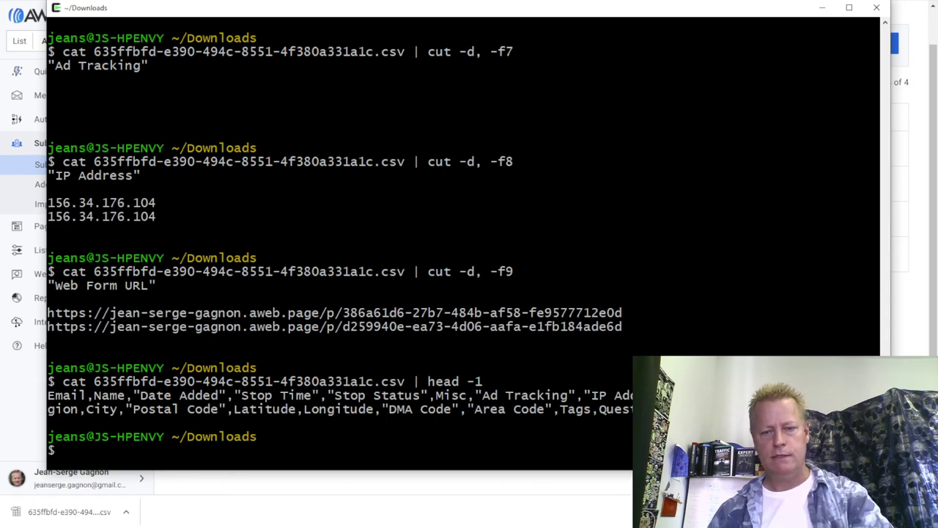
{"action": "key", "text": "Up"}
{"action": "key", "text": "Up"}
{"action": "key", "text": "BackSpace"}
{"action": "key", "text": "BackSpace"}
{"action": "type", "text": "f20"}
{"action": "key", "text": "Return"}
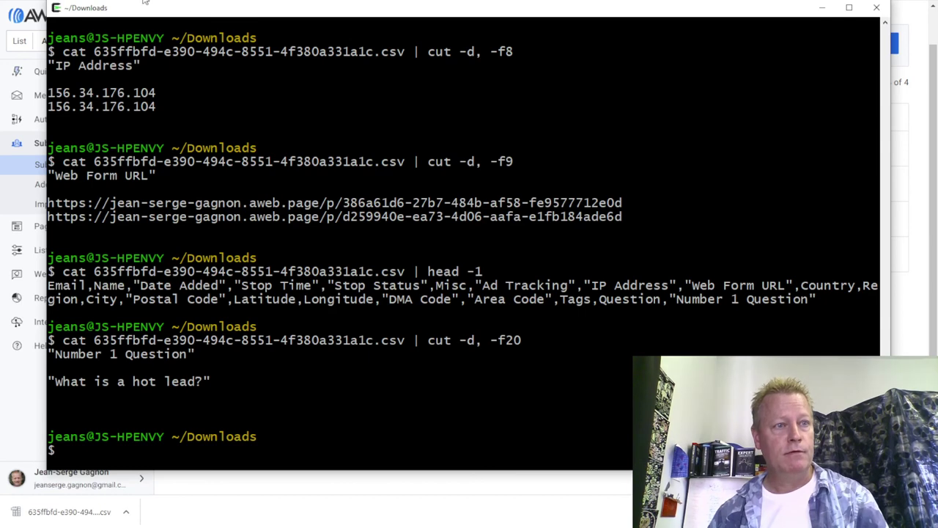
{"action": "left_click", "coordinate": [102, 520]}
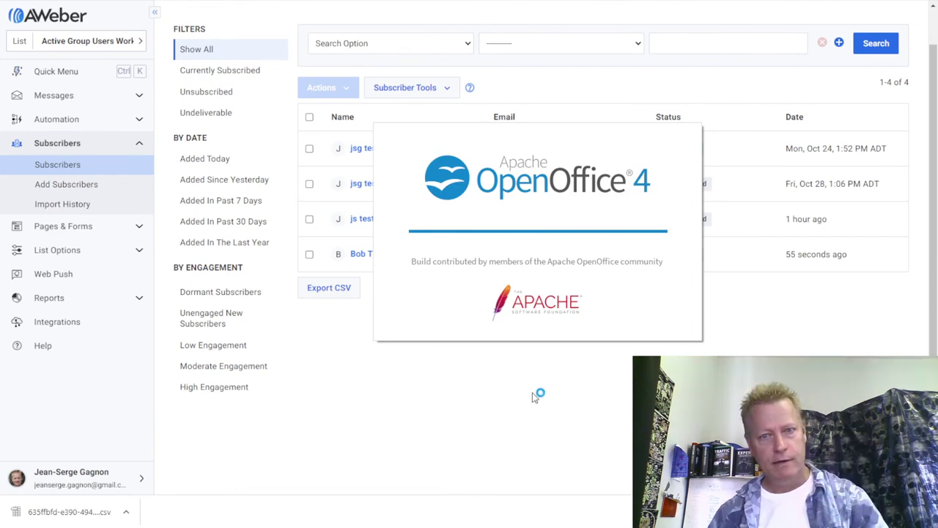
Import the subscriber CSV into Calc with default settings and select the columns from Date Added onward.
{"action": "left_click", "coordinate": [708, 80]}
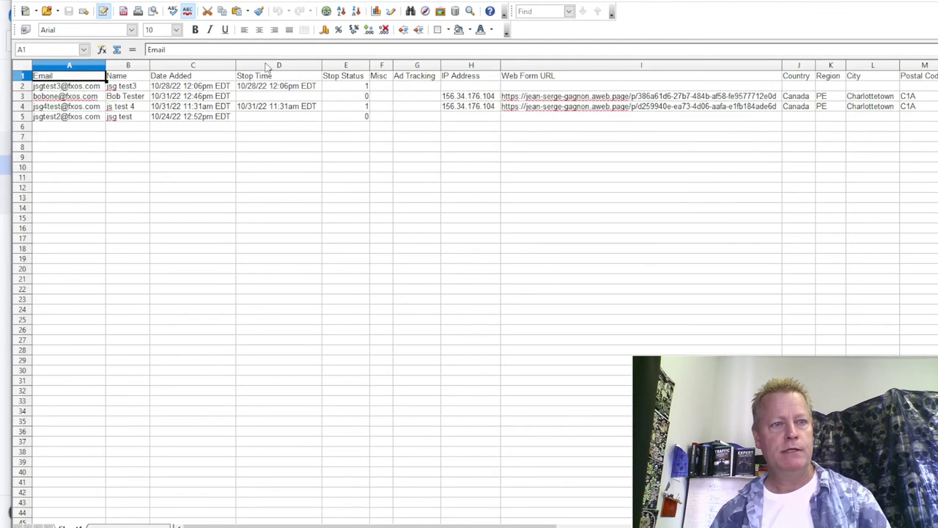
{"action": "left_click", "coordinate": [94, 66]}
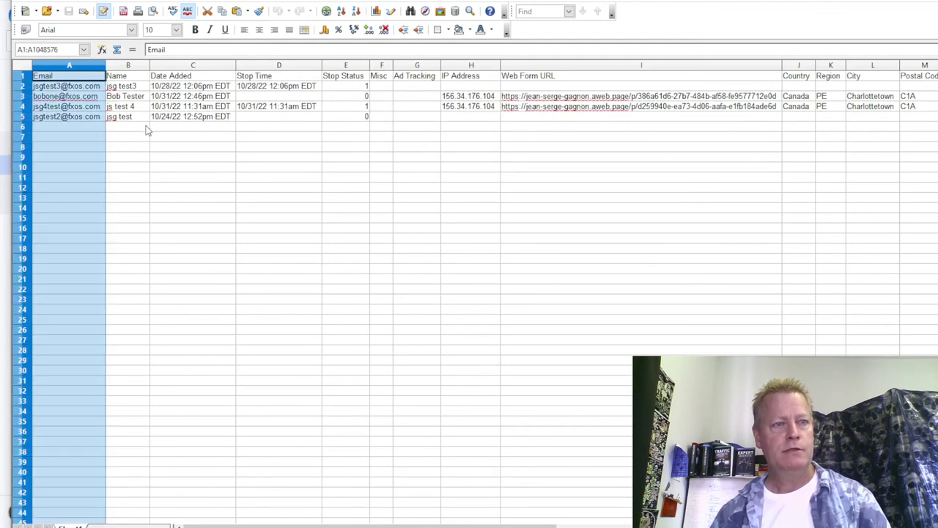
{"action": "left_click", "coordinate": [157, 128]}
{"action": "left_click_drag", "start_coordinate": [176, 69], "coordinate": [937, 68]}
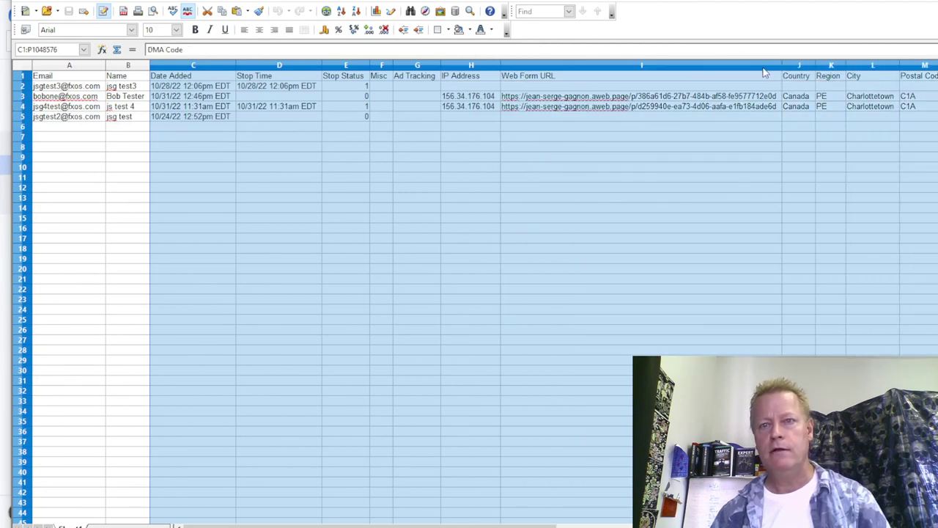
Hide the selected columns, then hide the Area Code, Tags and Question columns.
{"action": "right_click", "coordinate": [666, 65]}
{"action": "left_click", "coordinate": [694, 173]}
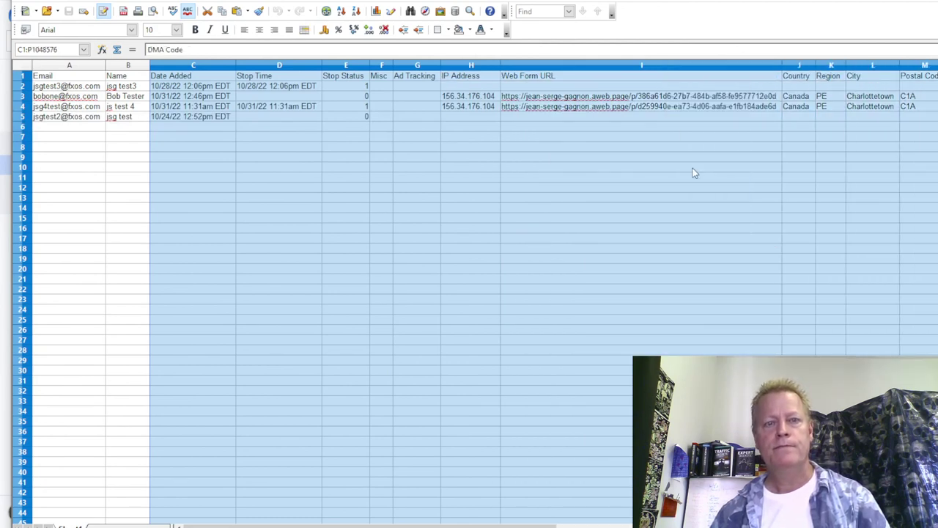
{"action": "left_click", "coordinate": [370, 119]}
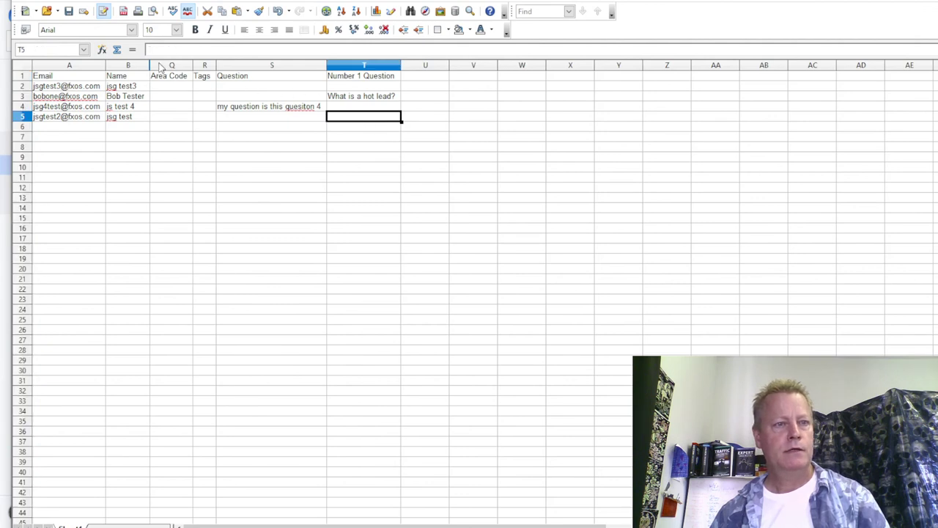
{"action": "left_click_drag", "start_coordinate": [161, 67], "coordinate": [253, 69]}
{"action": "right_click", "coordinate": [266, 68]}
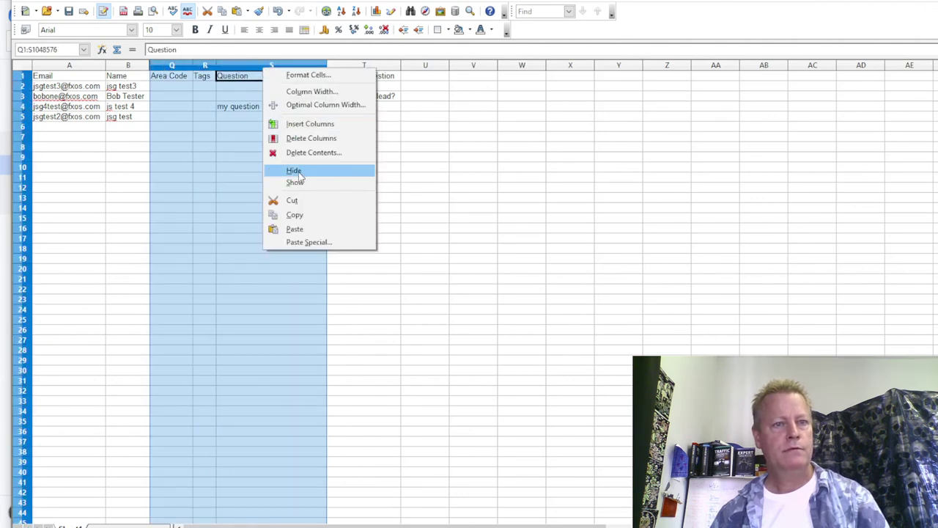
{"action": "left_click", "coordinate": [298, 173]}
{"action": "left_click", "coordinate": [339, 140]}
Highlight the Number 1 Question answers, then close the spreadsheet discarding changes.
{"action": "left_click", "coordinate": [189, 109]}
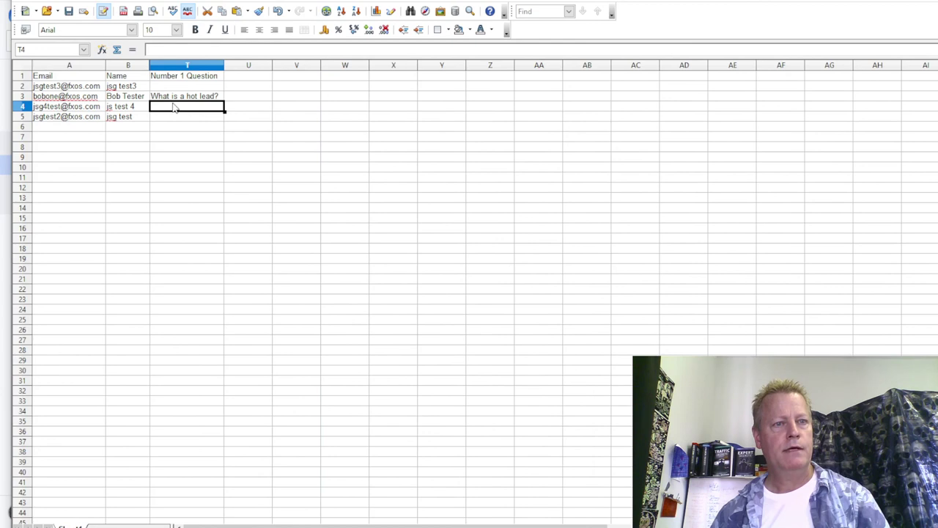
{"action": "left_click", "coordinate": [181, 99]}
{"action": "left_click_drag", "start_coordinate": [183, 108], "coordinate": [190, 320]}
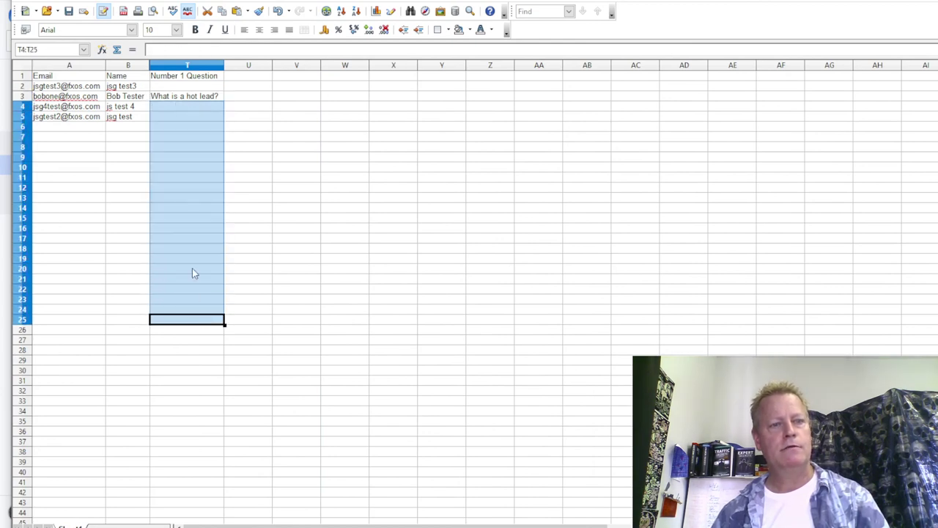
{"action": "left_click", "coordinate": [189, 187]}
{"action": "left_click_drag", "start_coordinate": [183, 96], "coordinate": [194, 261]}
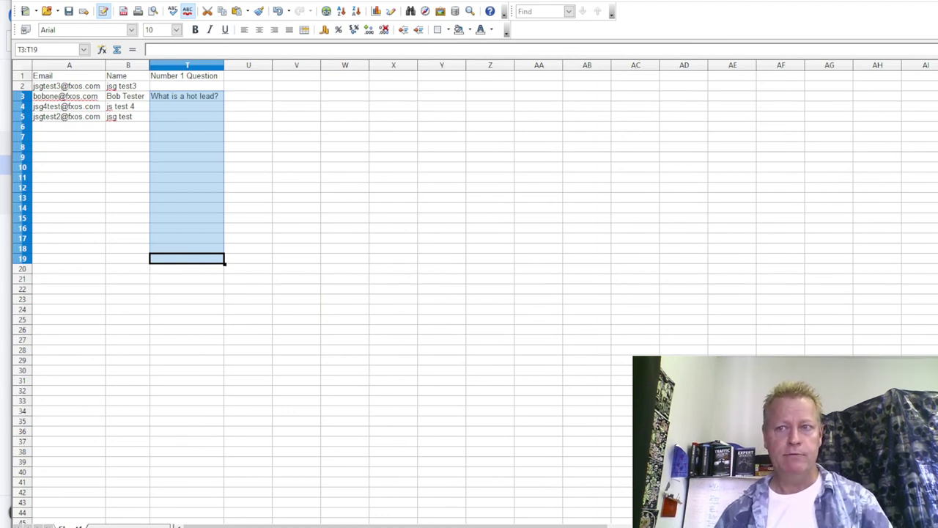
{"action": "key", "text": "ctrl+w"}
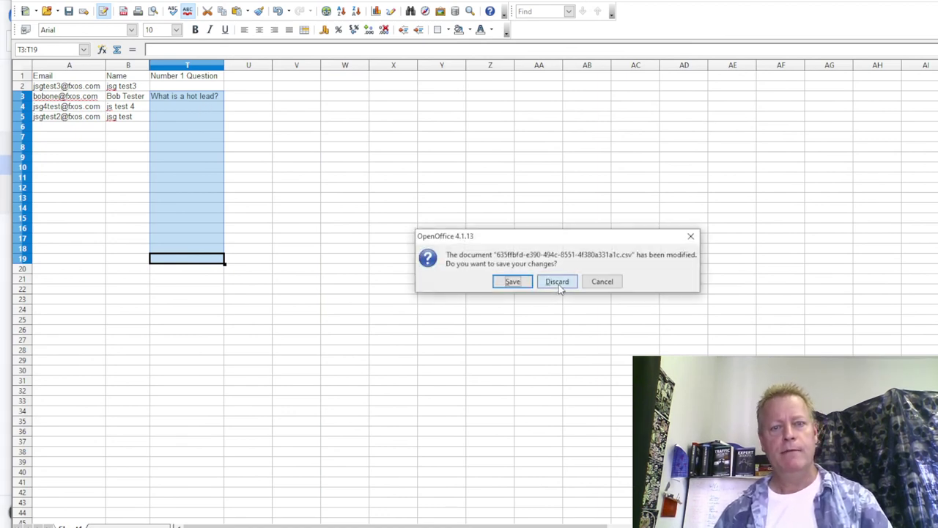
{"action": "left_click", "coordinate": [556, 282]}
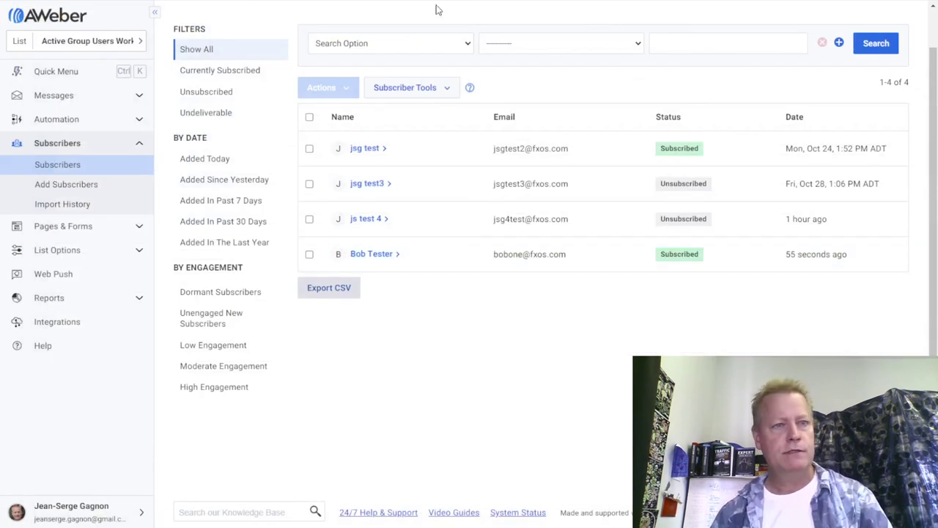